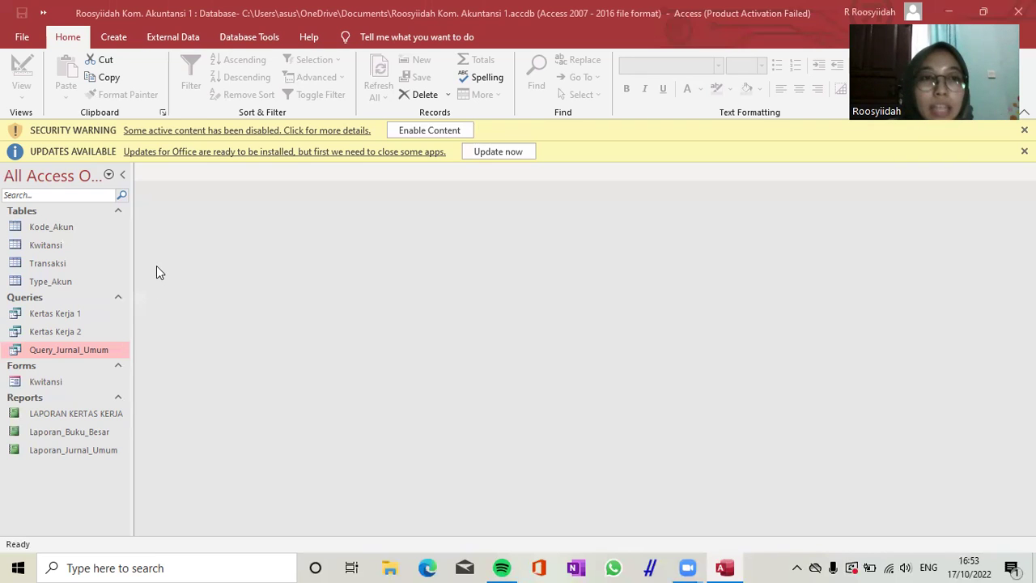
# Step: Create a new query in design view with the Kertas Kerja 2 query as its source
pyautogui.click(76, 233)
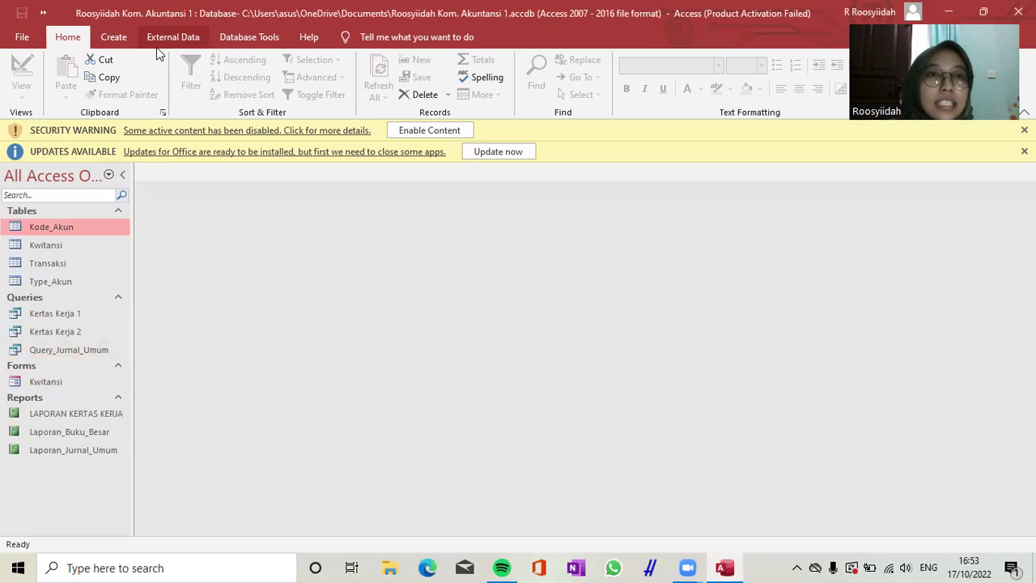
pyautogui.click(116, 38)
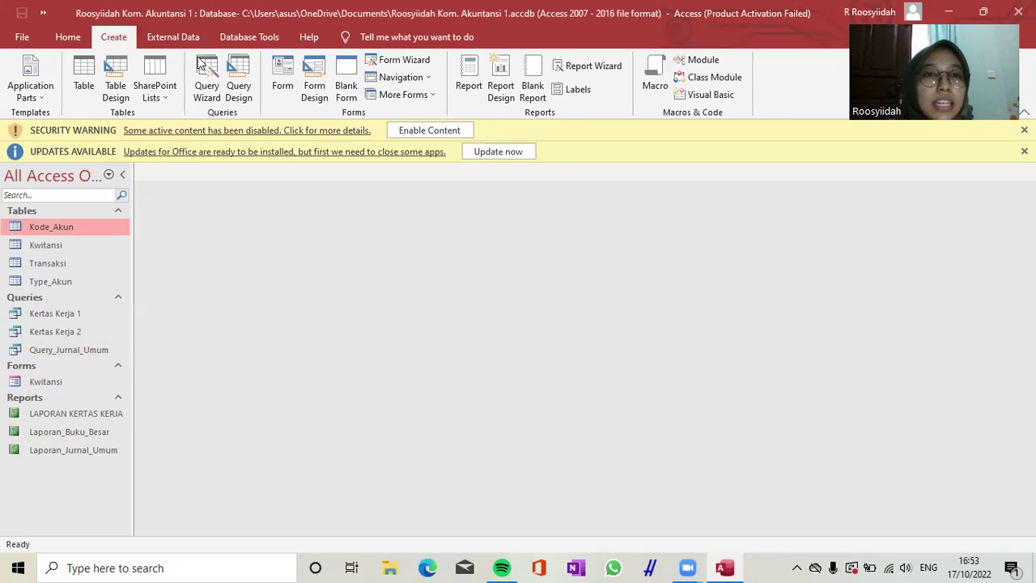
pyautogui.click(245, 97)
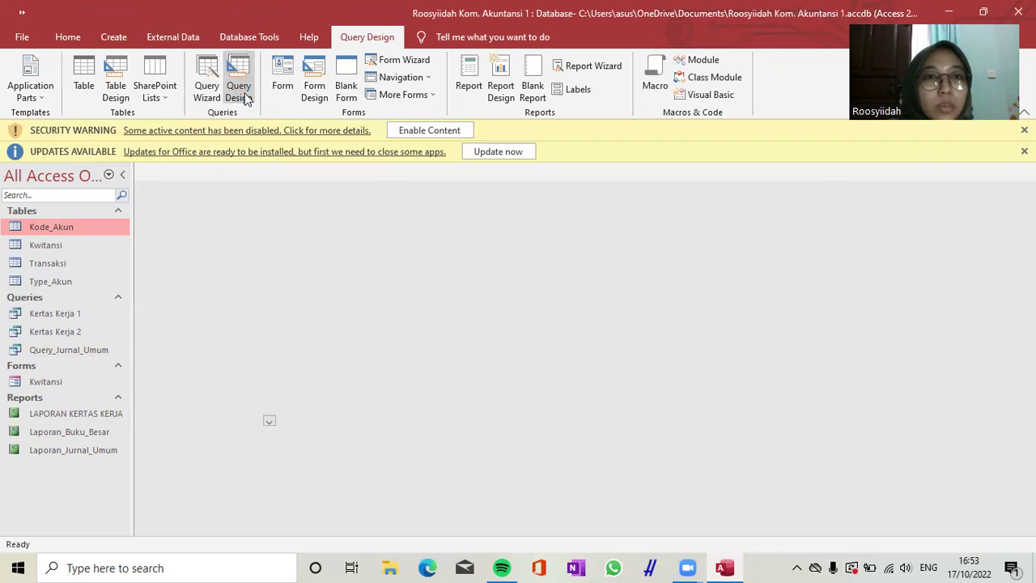
pyautogui.click(441, 199)
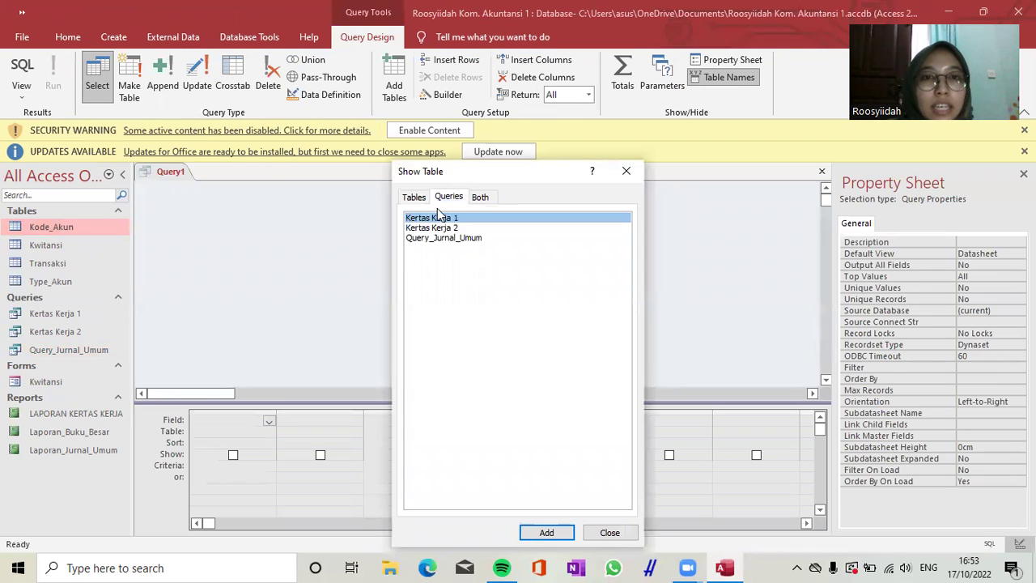
pyautogui.click(440, 228)
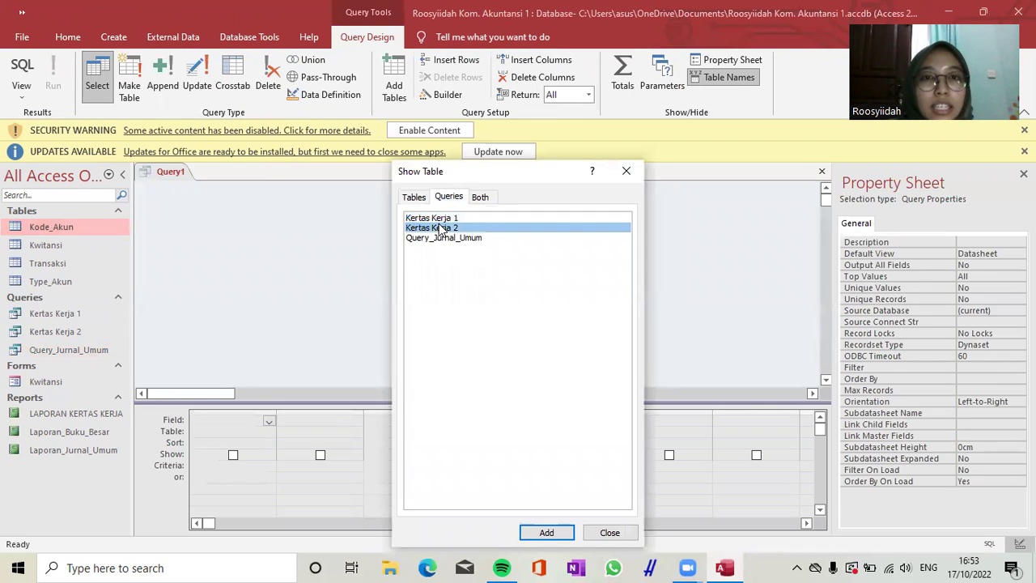
pyautogui.click(548, 534)
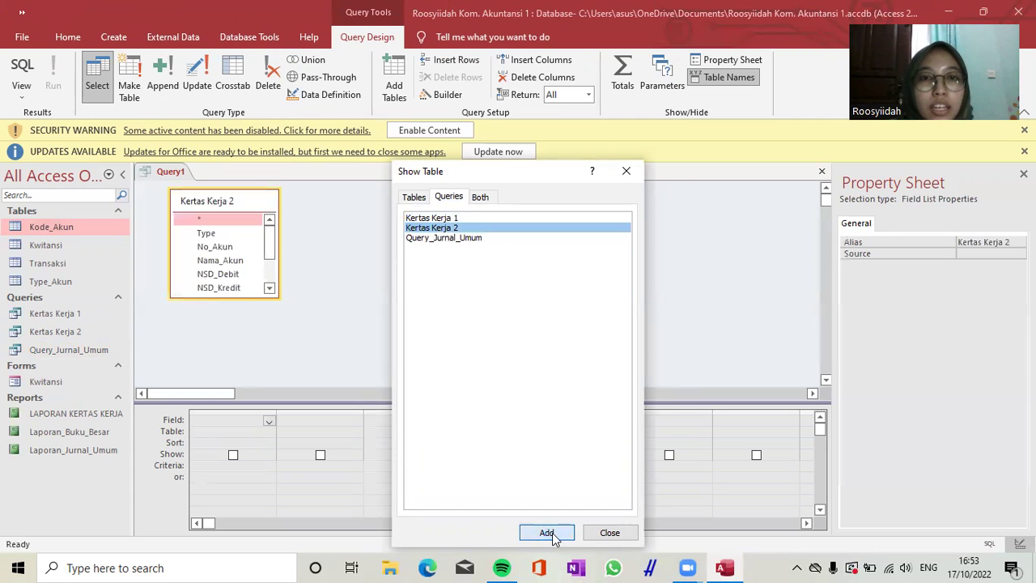
pyautogui.click(608, 533)
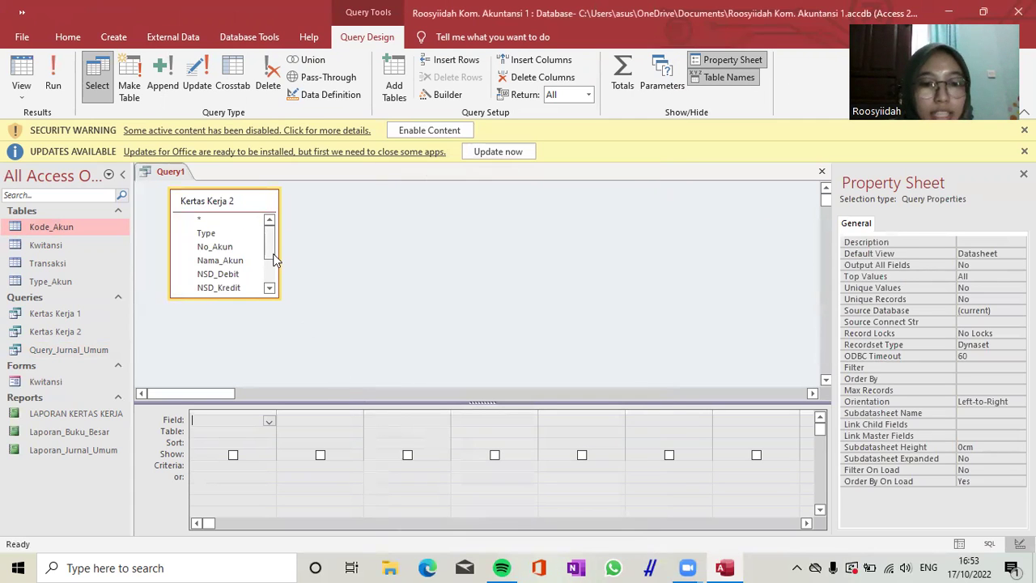
# Step: Add the Type, No_Akun, Nama_Akun, LR_Debit and LR_Kredit fields from Kertas Kerja 2 to the design grid
pyautogui.click(207, 236)
pyautogui.doubleClick(208, 234)
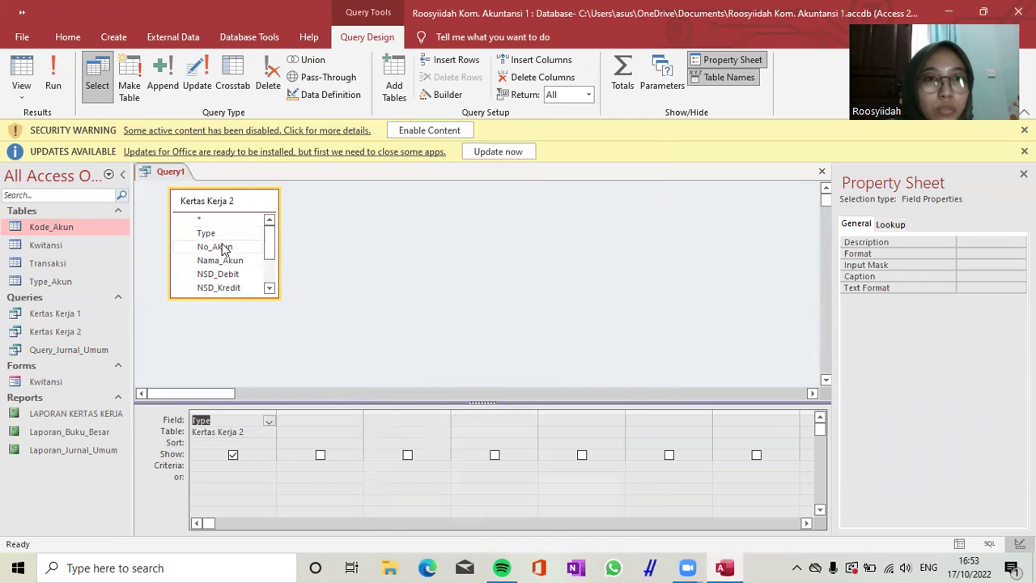
pyautogui.doubleClick(224, 248)
pyautogui.doubleClick(227, 260)
pyautogui.scroll(-1, 229, 267)
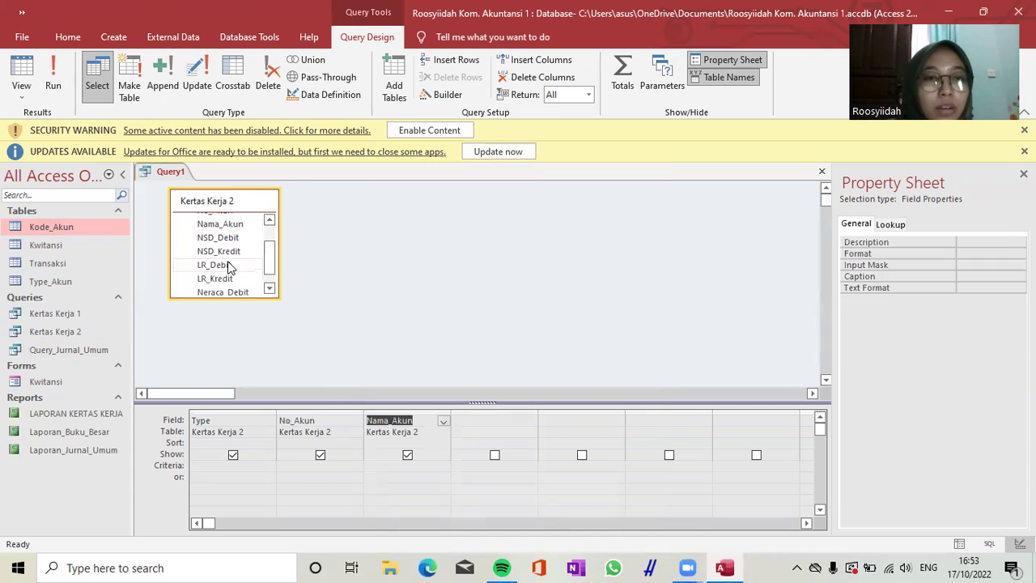
pyautogui.doubleClick(229, 265)
pyautogui.doubleClick(227, 278)
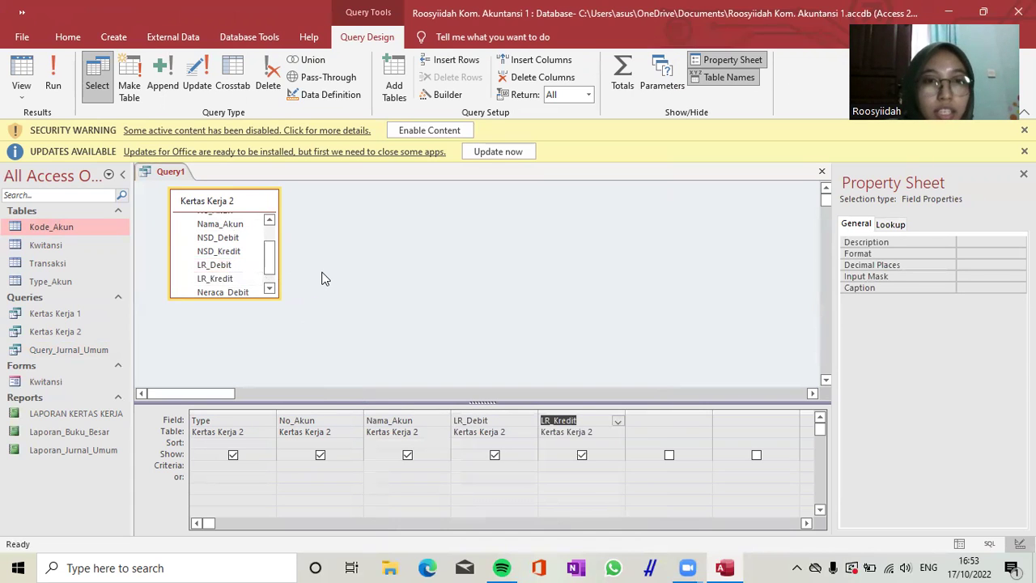
# Step: Set the Type field's criterion to "Pendapatan", run the query to check its records, and return to design view
pyautogui.click(208, 466)
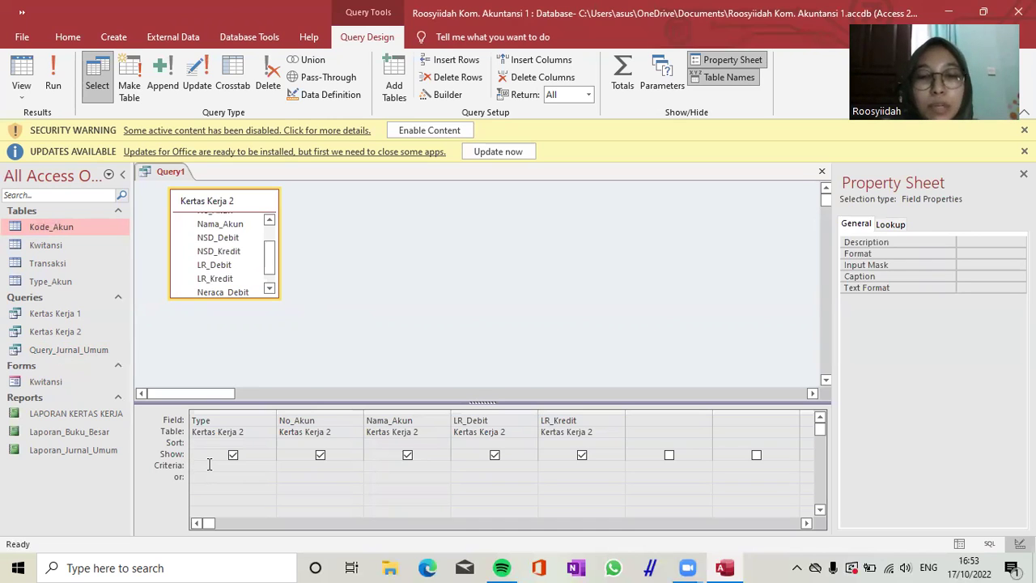
pyautogui.write('"Pendapatan')
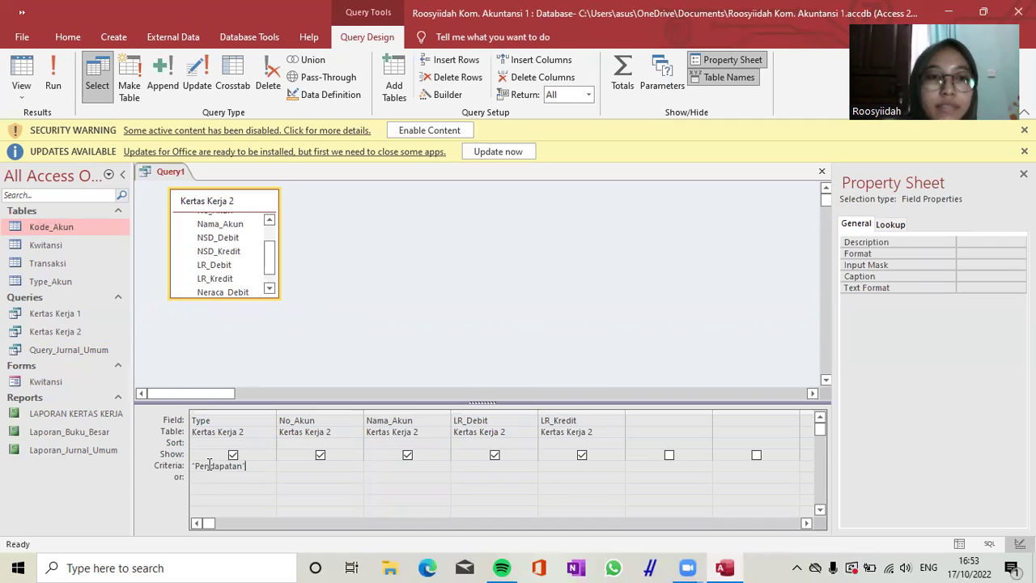
pyautogui.click(52, 81)
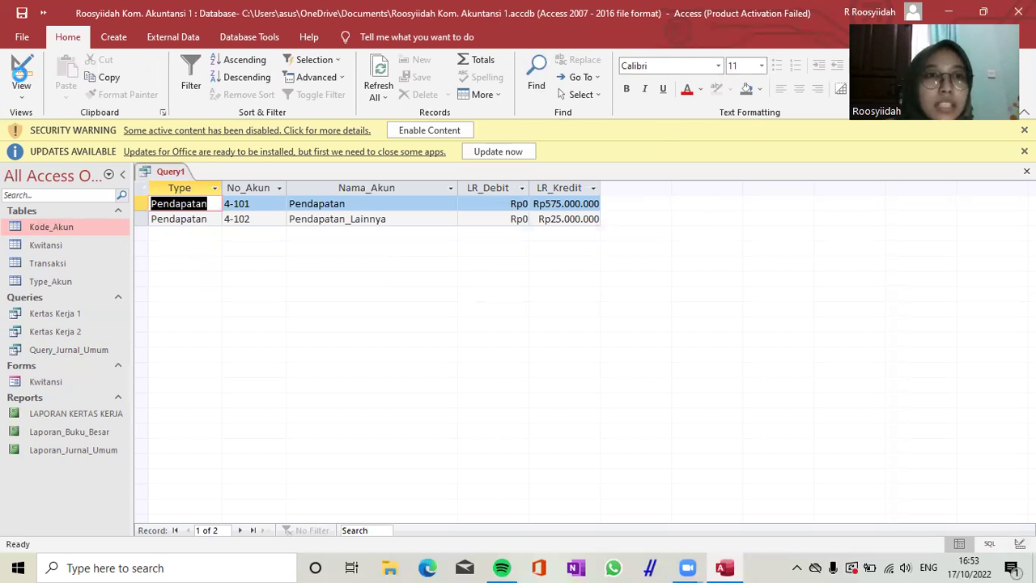
pyautogui.click(21, 75)
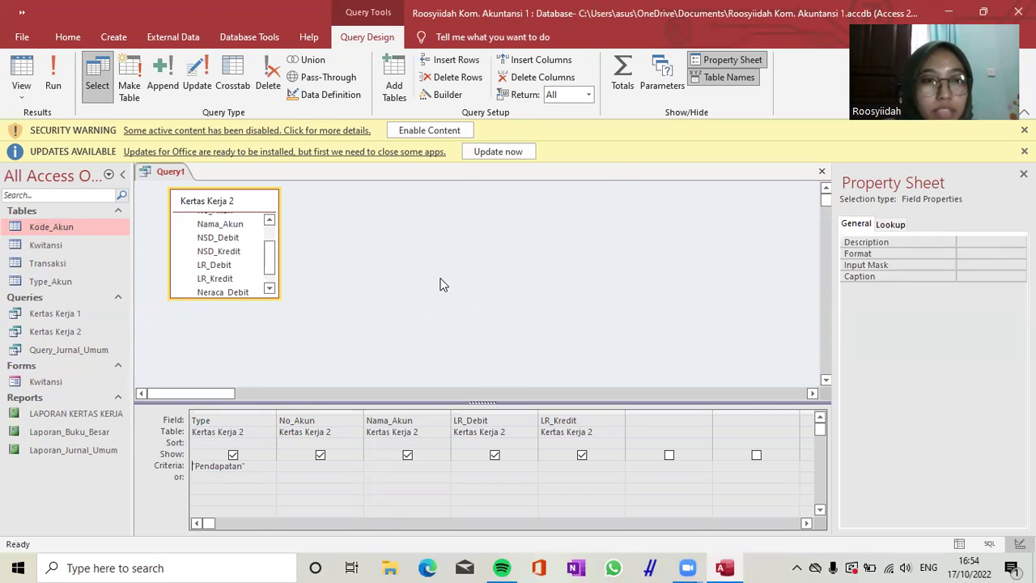
# Step: Save the query as Query Pendapatan
pyautogui.hotkey('ctrl', 's')
pyautogui.press('End')
pyautogui.press('BackSpace')
pyautogui.write('Penda')
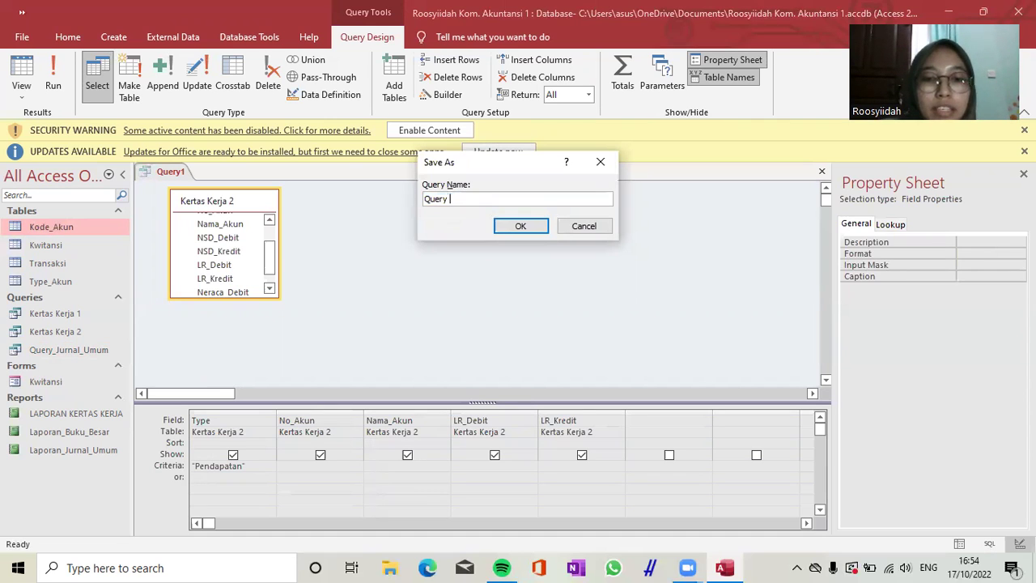
pyautogui.write('patan')
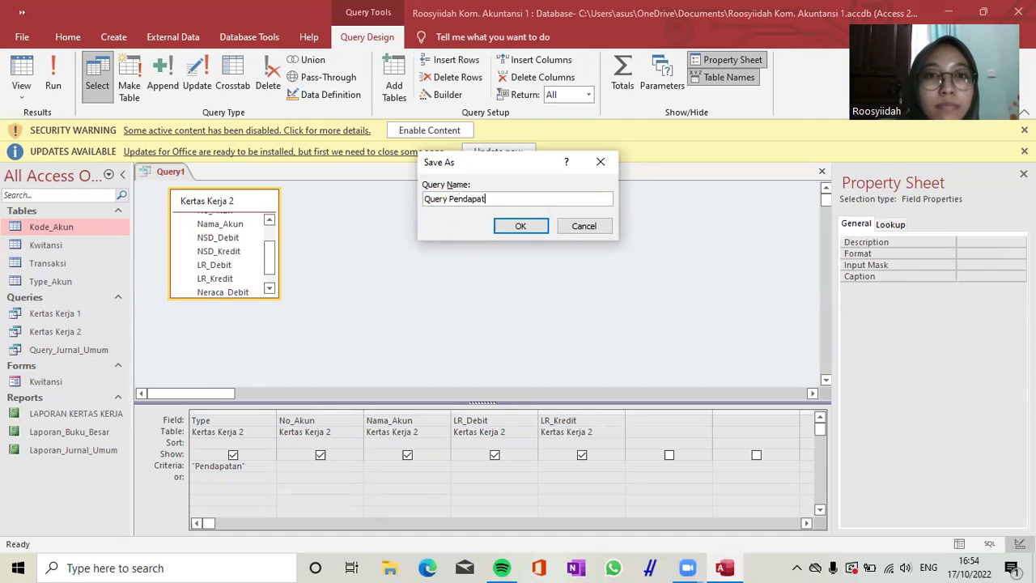
pyautogui.press('Return')
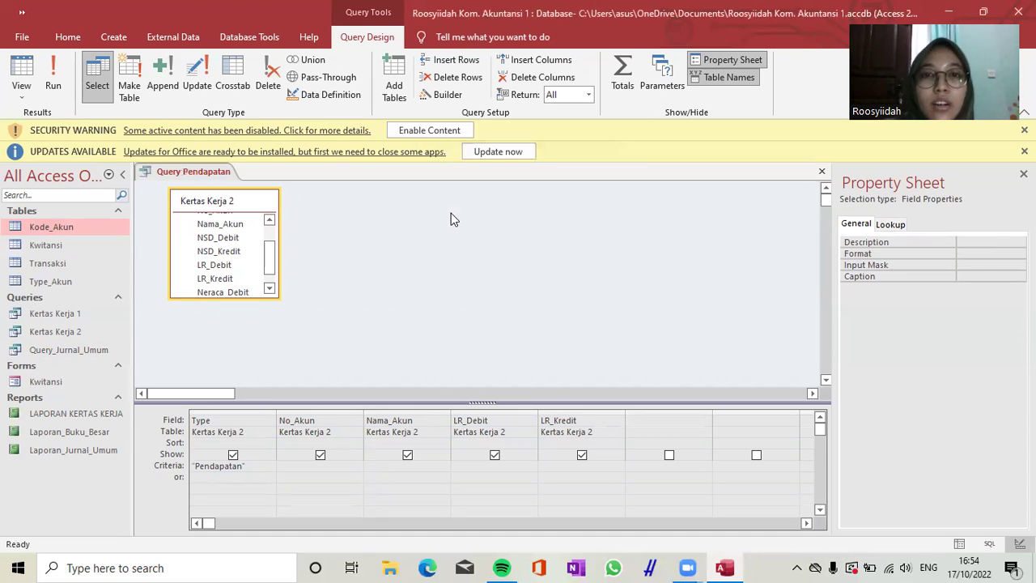
# Step: Save a copy of Query Pendapatan as a query named Query Beban
pyautogui.click(256, 202)
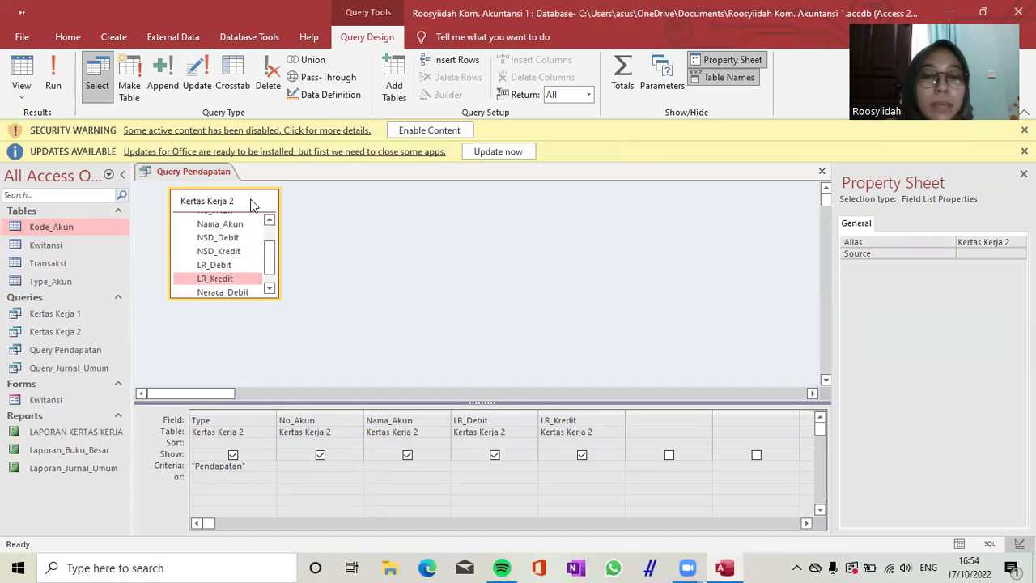
pyautogui.press('F12')
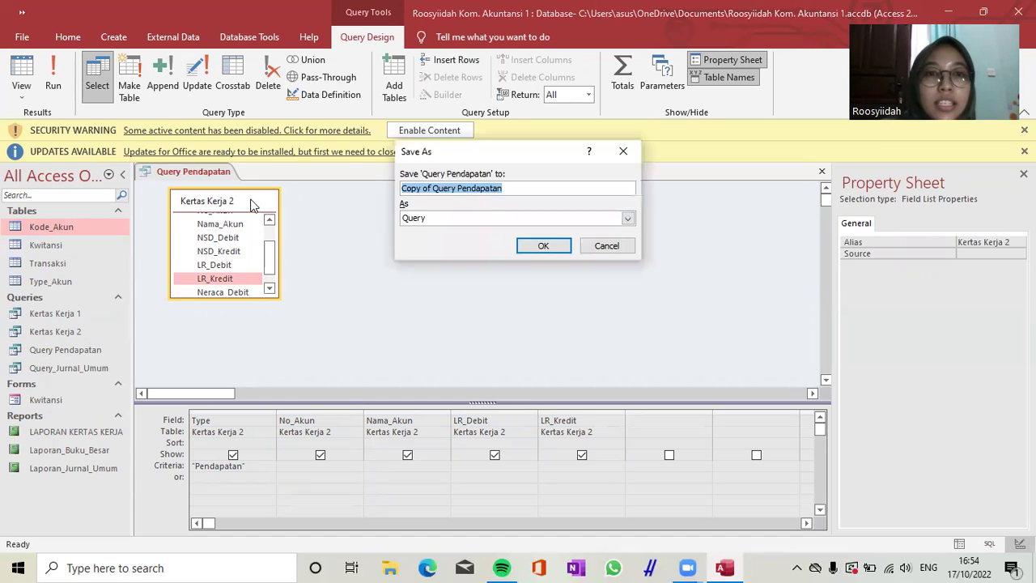
pyautogui.press('BackSpace')
pyautogui.write('Q')
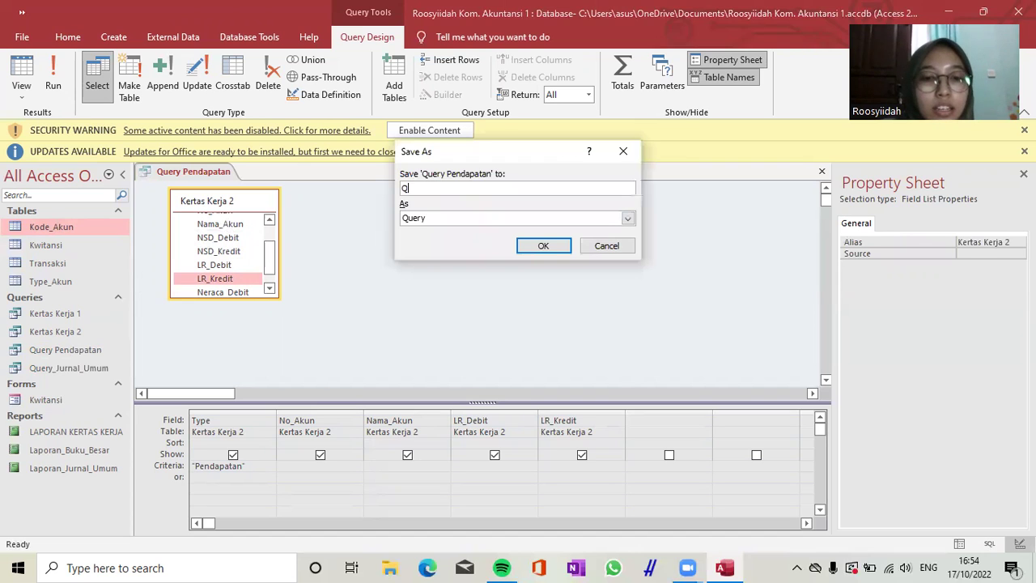
pyautogui.write('uery Beban')
pyautogui.press('Return')
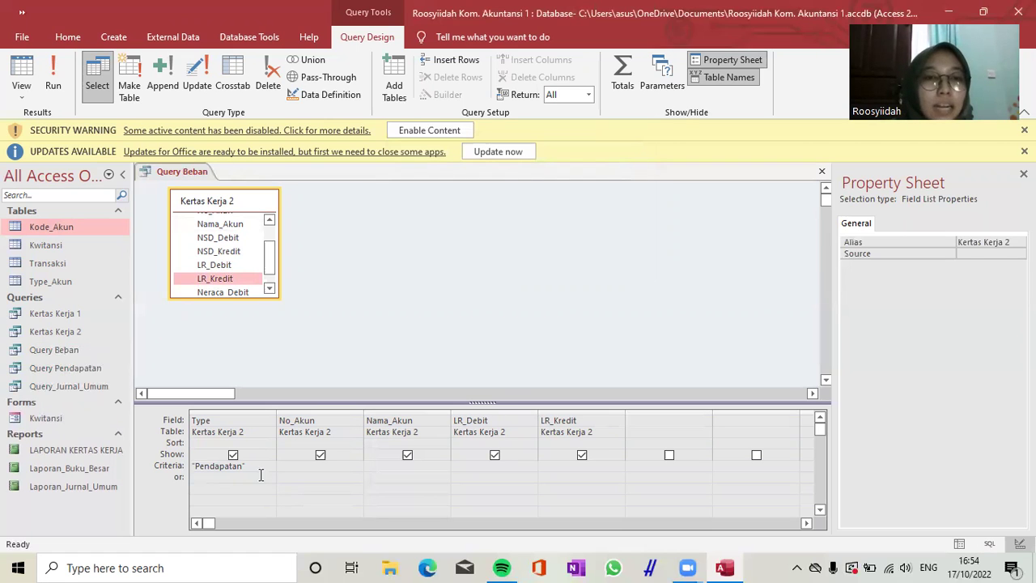
# Step: Replace the Type field's criterion in Query Beban with "Beban"
pyautogui.moveTo(250, 465); pyautogui.dragTo(183, 470)
pyautogui.click(183, 467)
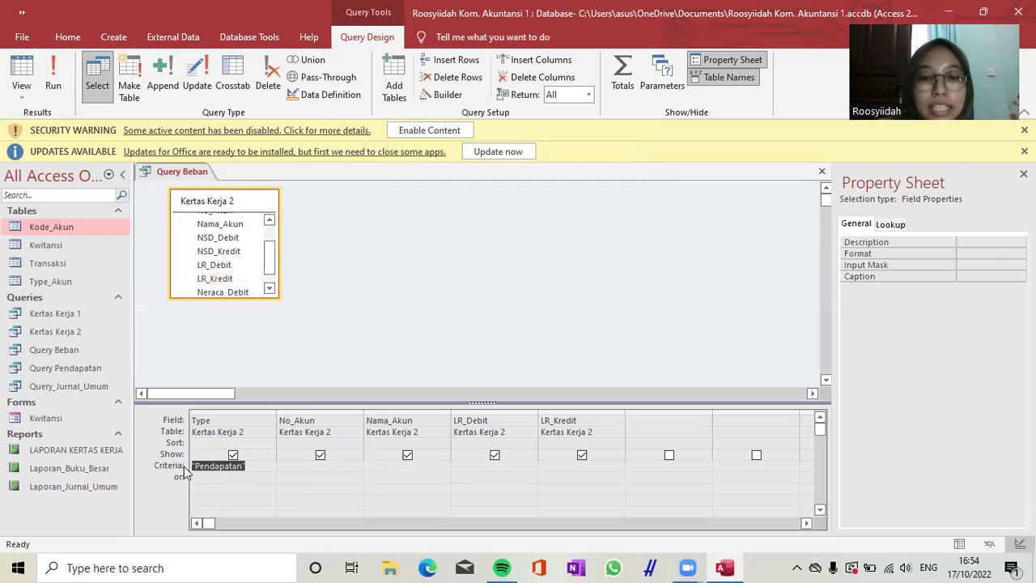
pyautogui.press('BackSpace')
pyautogui.write('Beban')
pyautogui.press('BackSpace')
pyautogui.press('BackSpace')
pyautogui.press('BackSpace')
pyautogui.press('BackSpace')
pyautogui.press('BackSpace')
pyautogui.write('"Beban"')
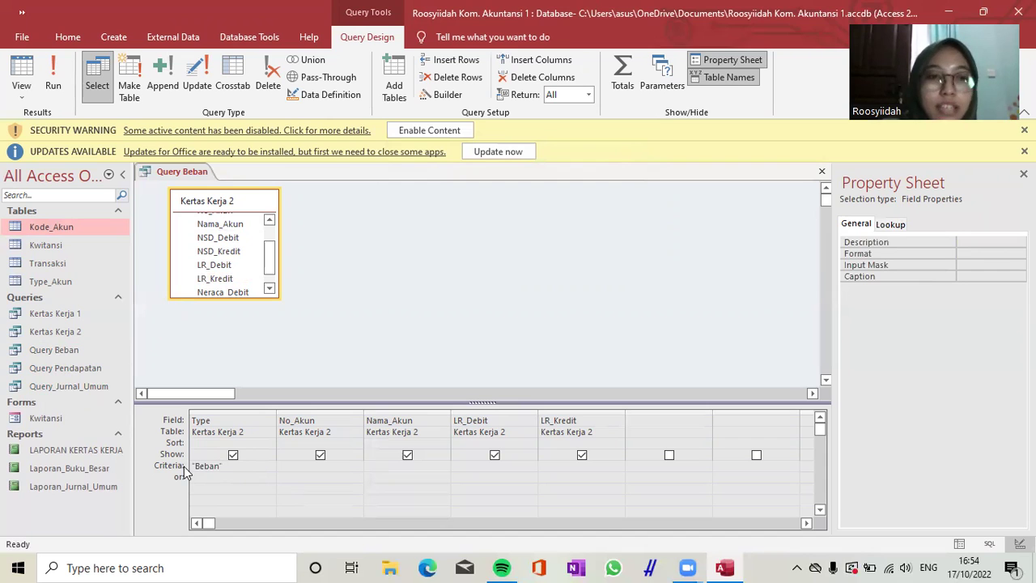
# Step: Run Query Beban to check its records, and return to design view
pyautogui.click(511, 282)
pyautogui.click(55, 68)
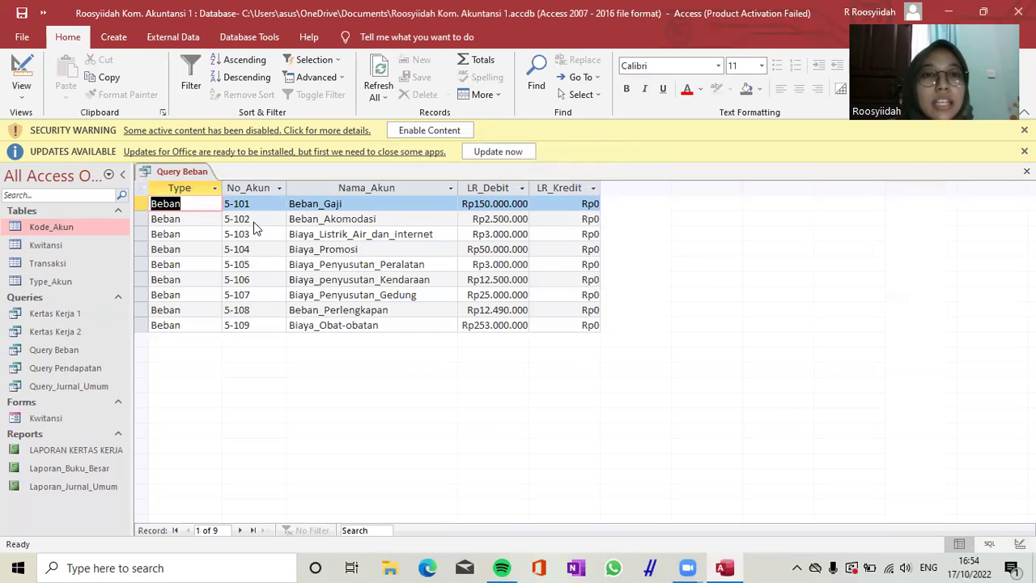
pyautogui.click(22, 71)
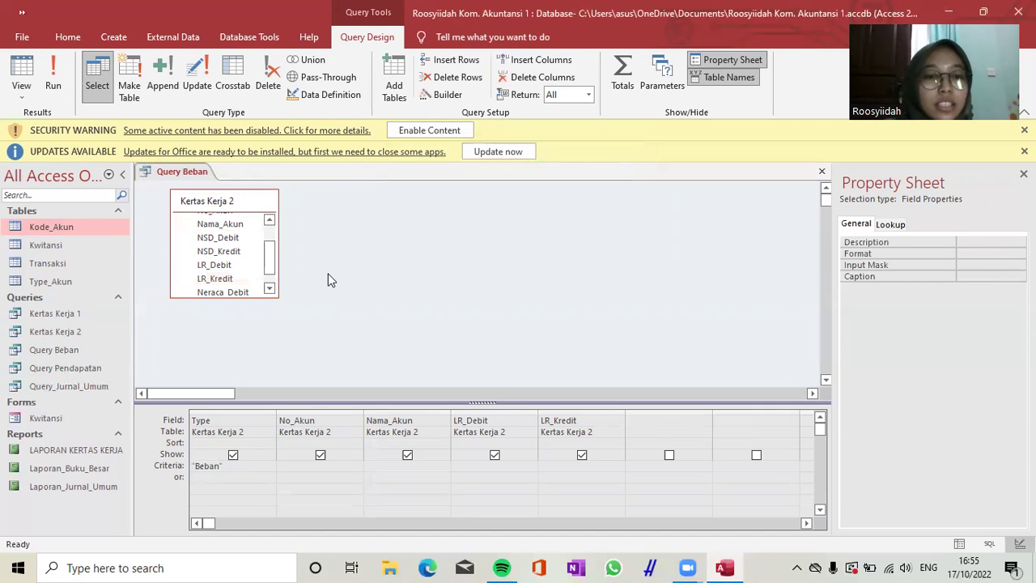
# Step: Save a copy of Query Beban as a query named Query Laba Rug Bersh
pyautogui.click(252, 204)
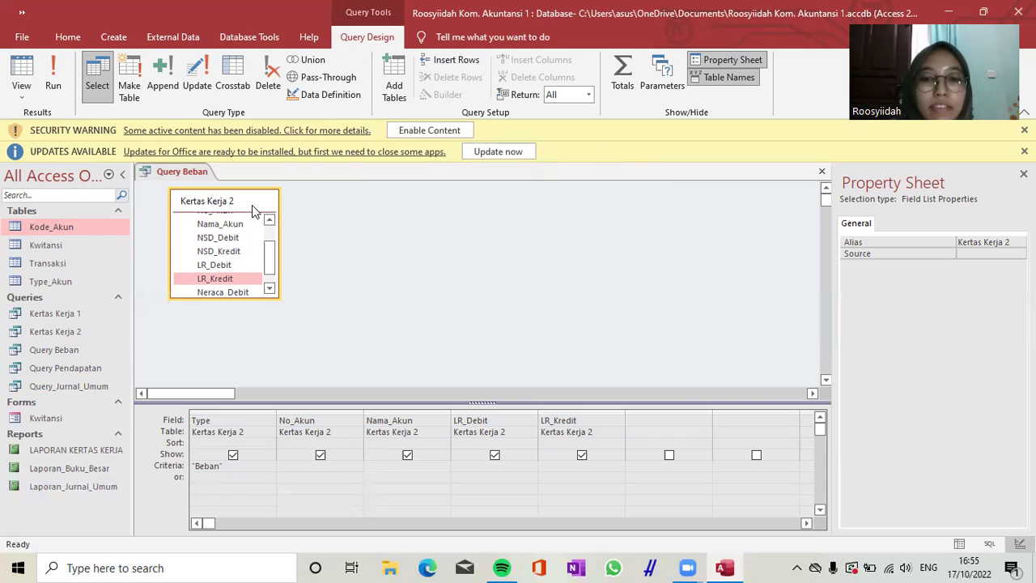
pyautogui.press('F12')
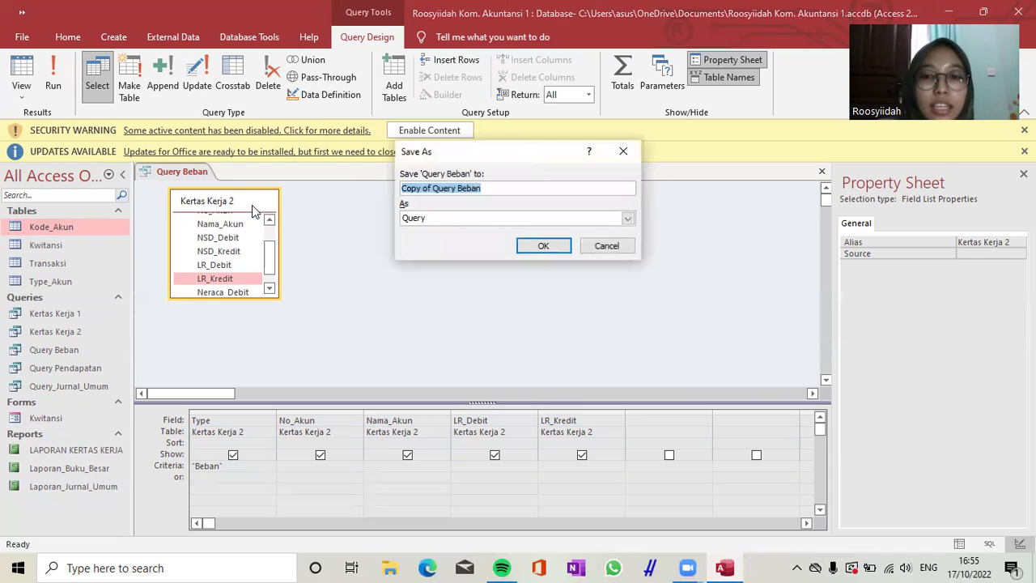
pyautogui.press('BackSpace')
pyautogui.write('Query')
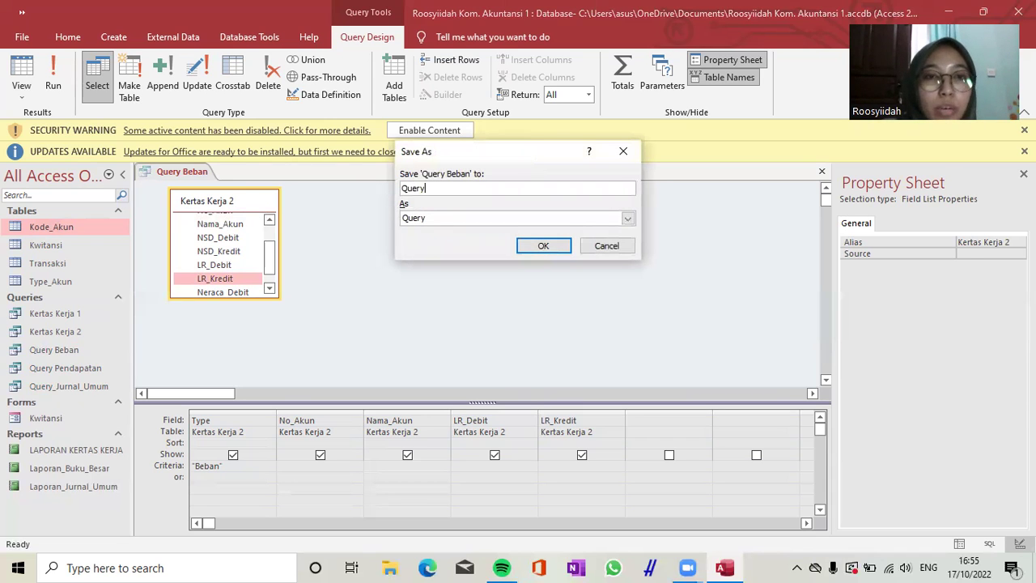
pyautogui.write(' Lab a Rug')
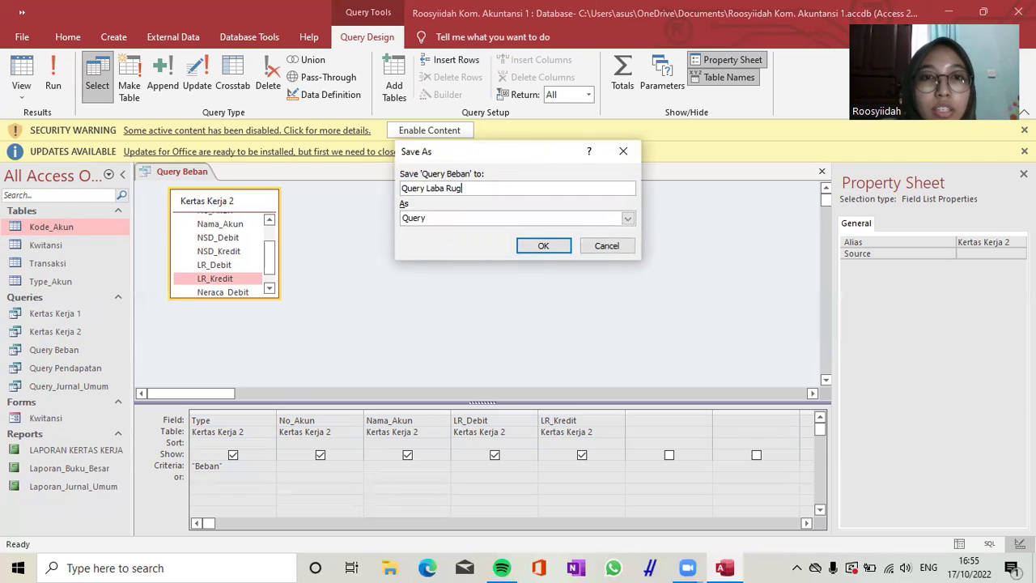
pyautogui.write('iker')
pyautogui.press('BackSpace')
pyautogui.press('BackSpace')
pyautogui.press('BackSpace')
pyautogui.press('BackSpace')
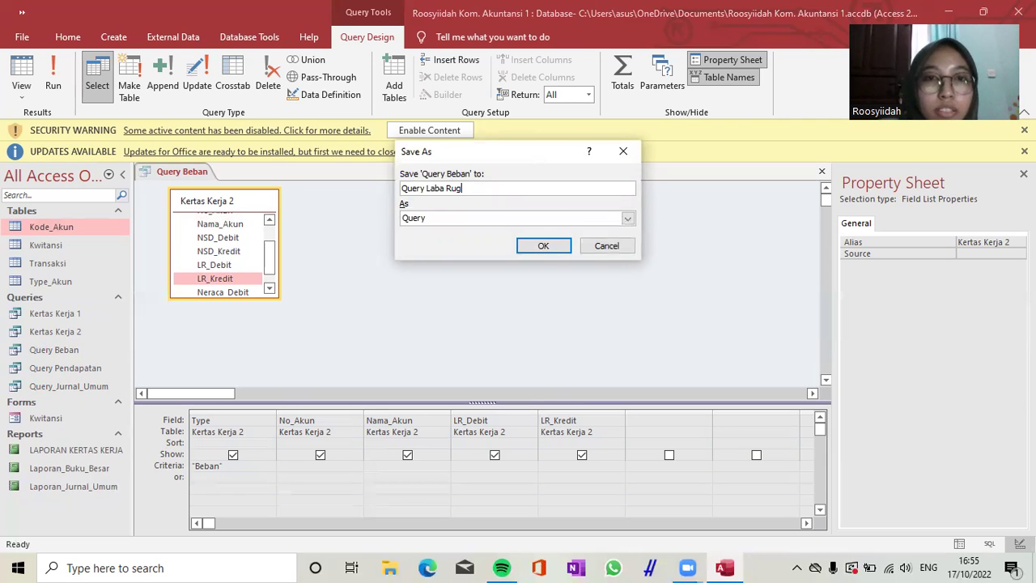
pyautogui.write('sh')
pyautogui.press('Return')
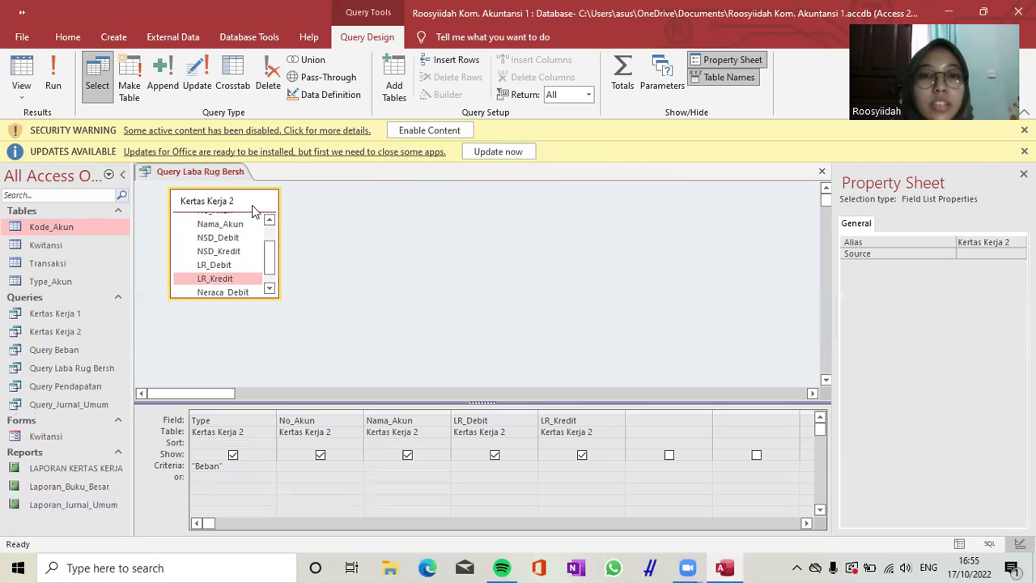
pyautogui.click(488, 420)
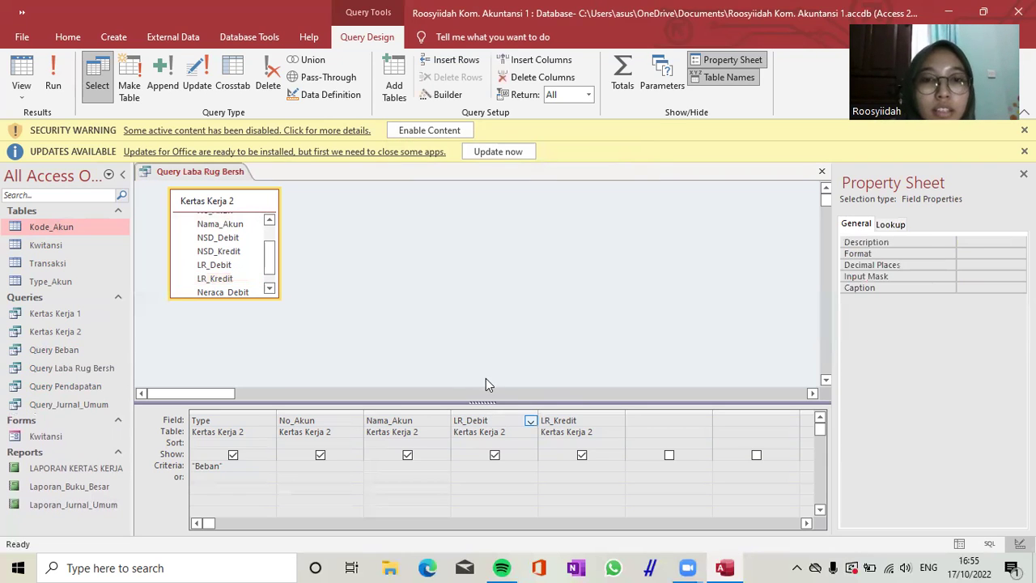
pyautogui.press('Left')
pyautogui.press('Left')
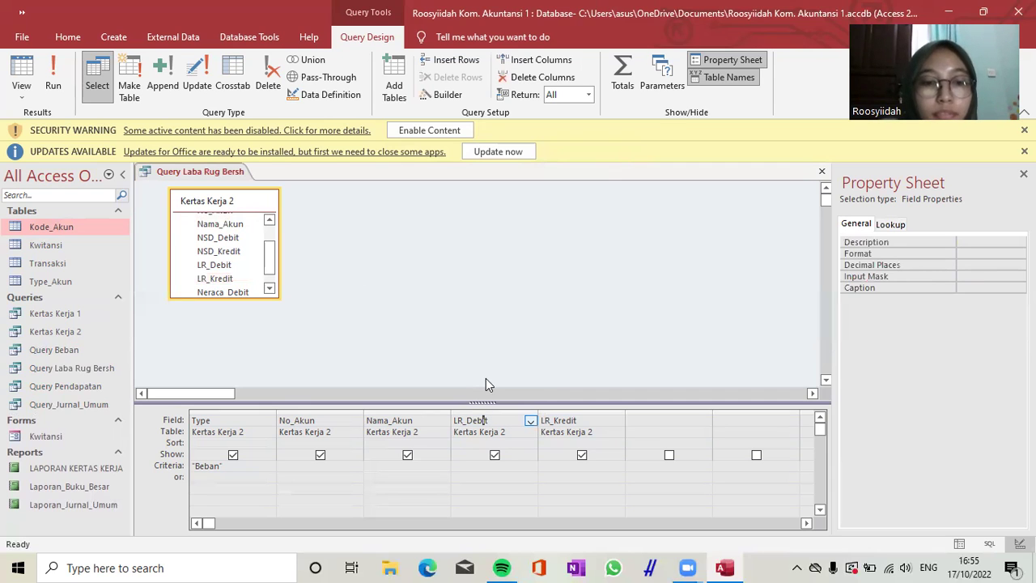
pyautogui.click(419, 275)
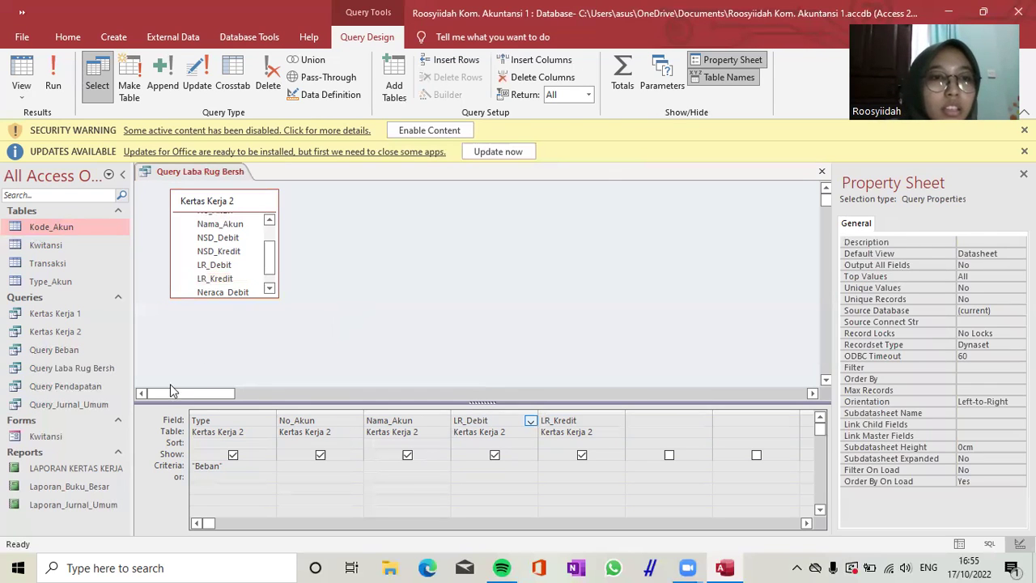
# Step: Remove the Type, No_Akun and Nama_Akun columns from the design grid of Query Laba Rug Bersh
pyautogui.click(249, 411)
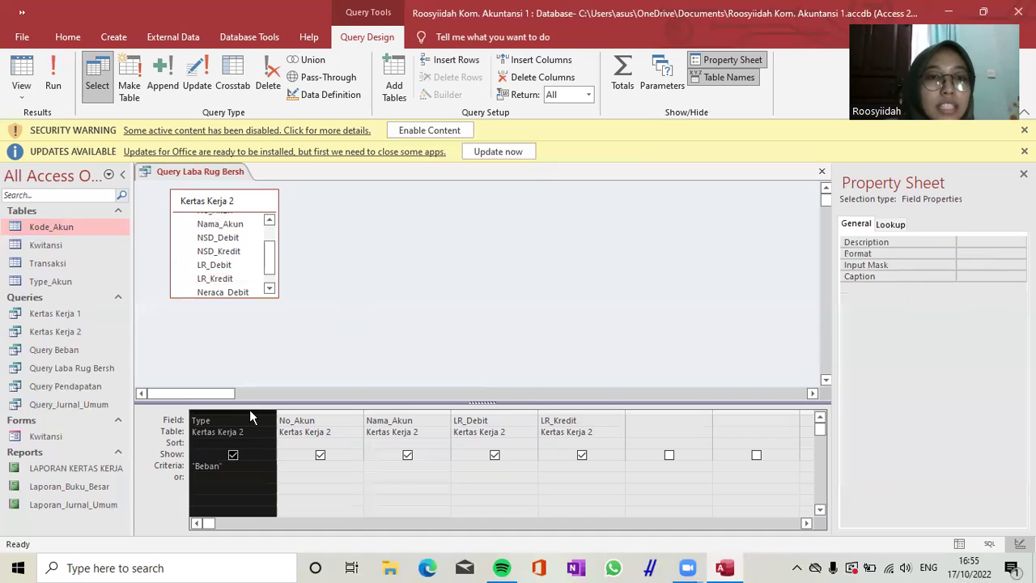
pyautogui.keyDown('shift'); pyautogui.click(321, 410); pyautogui.keyUp('shift')
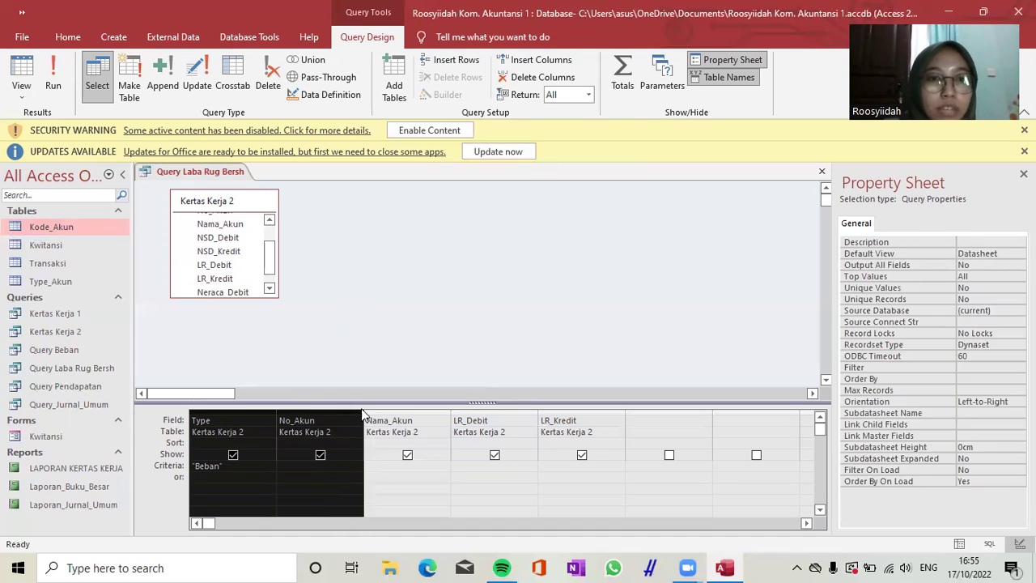
pyautogui.keyDown('shift'); pyautogui.click(408, 408); pyautogui.keyUp('shift')
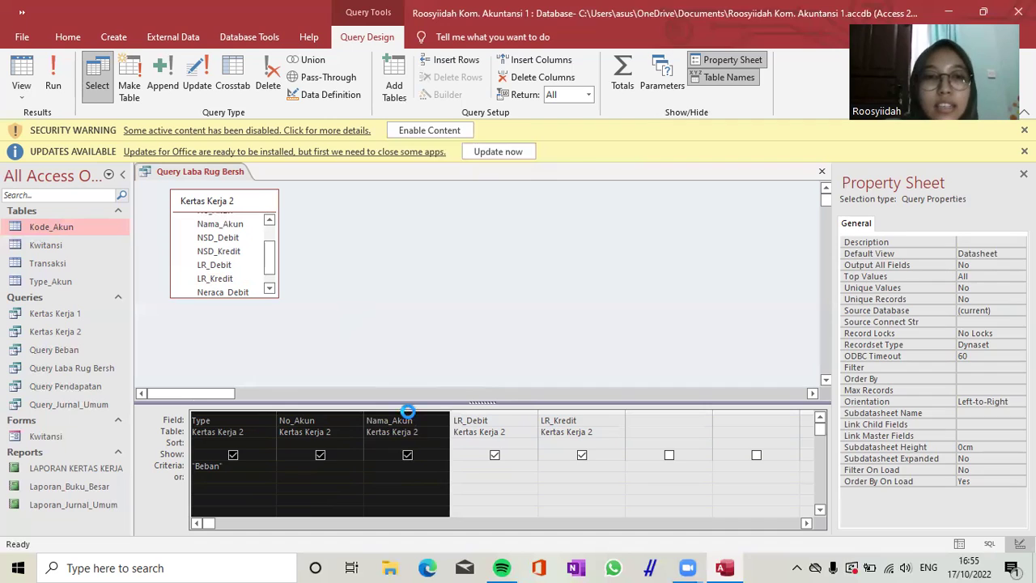
pyautogui.press('Delete')
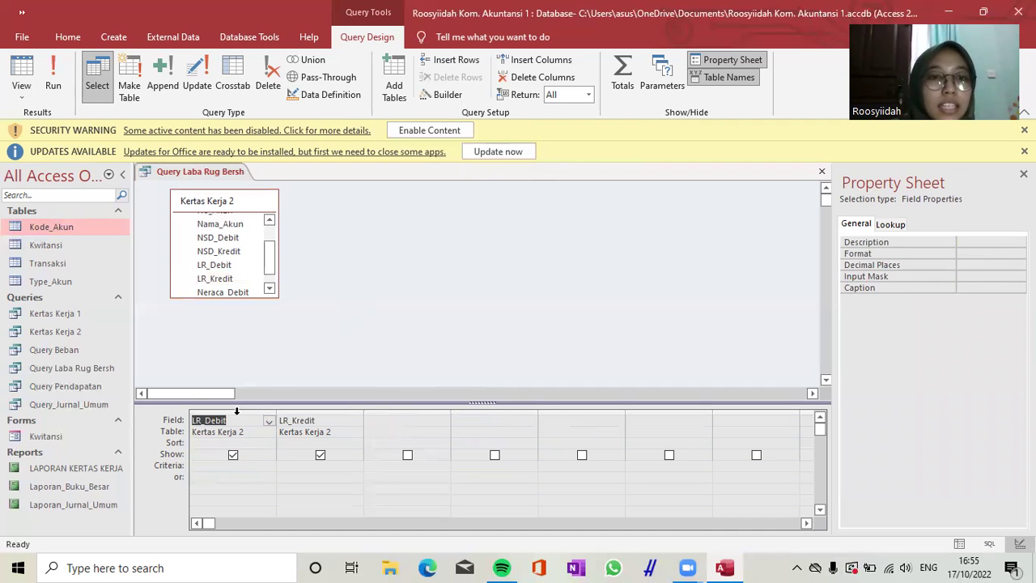
# Step: Turn on totals for the query and set both LR_Debit and LR_Kredit to Sum
pyautogui.click(625, 80)
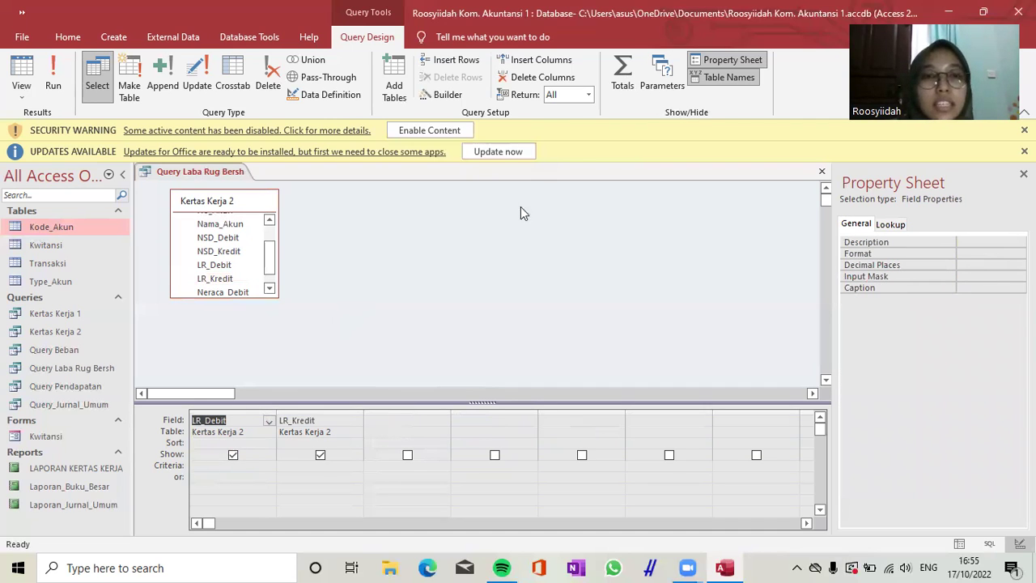
pyautogui.click(238, 444)
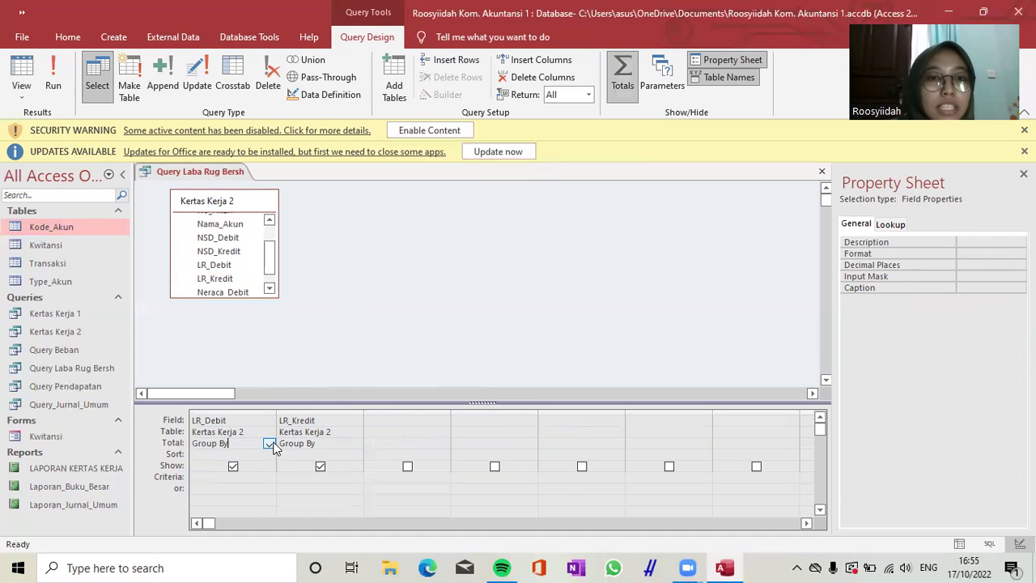
pyautogui.click(269, 443)
pyautogui.click(243, 326)
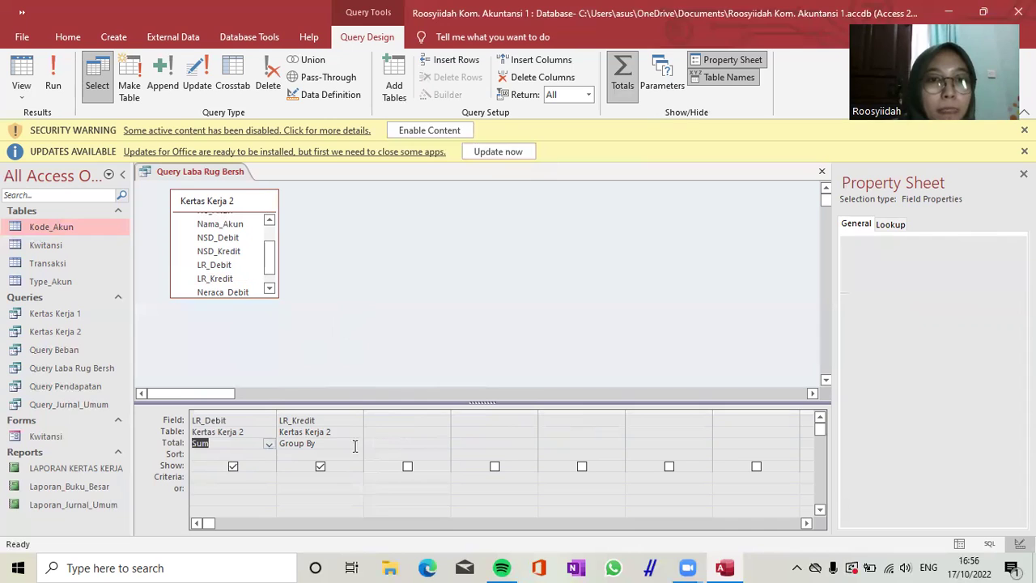
pyautogui.click(354, 446)
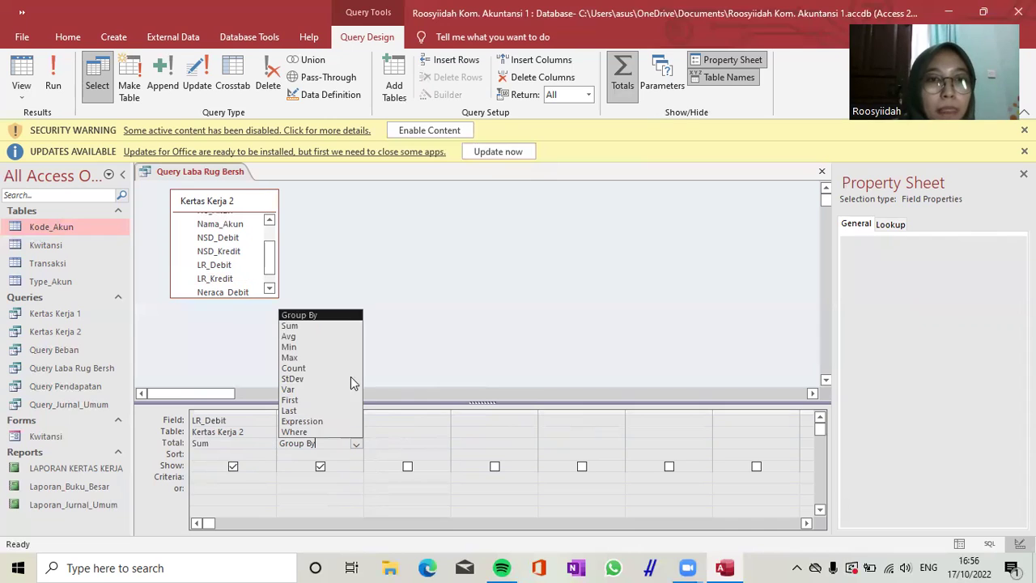
pyautogui.click(329, 326)
pyautogui.click(390, 419)
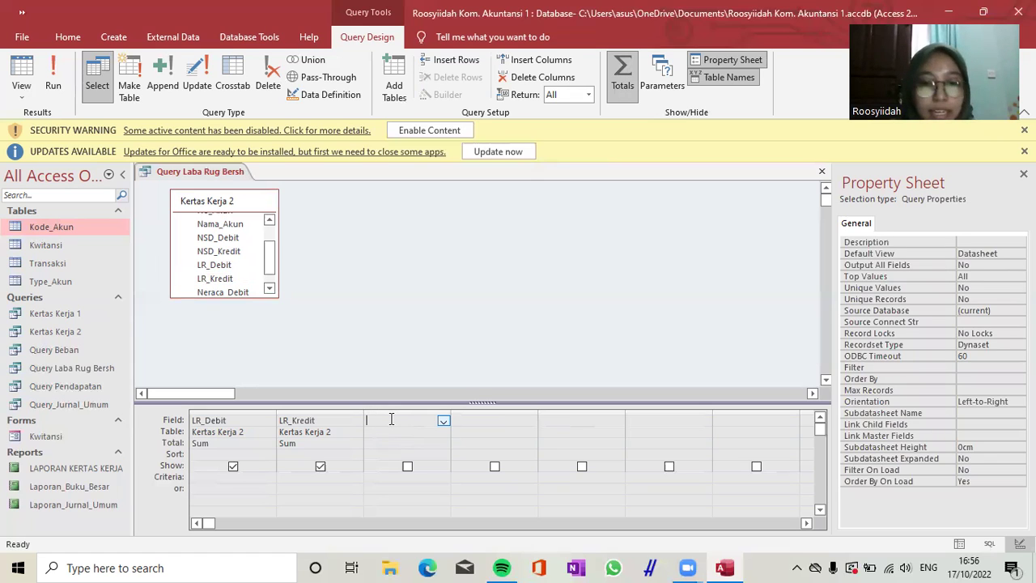
pyautogui.write('Lab')
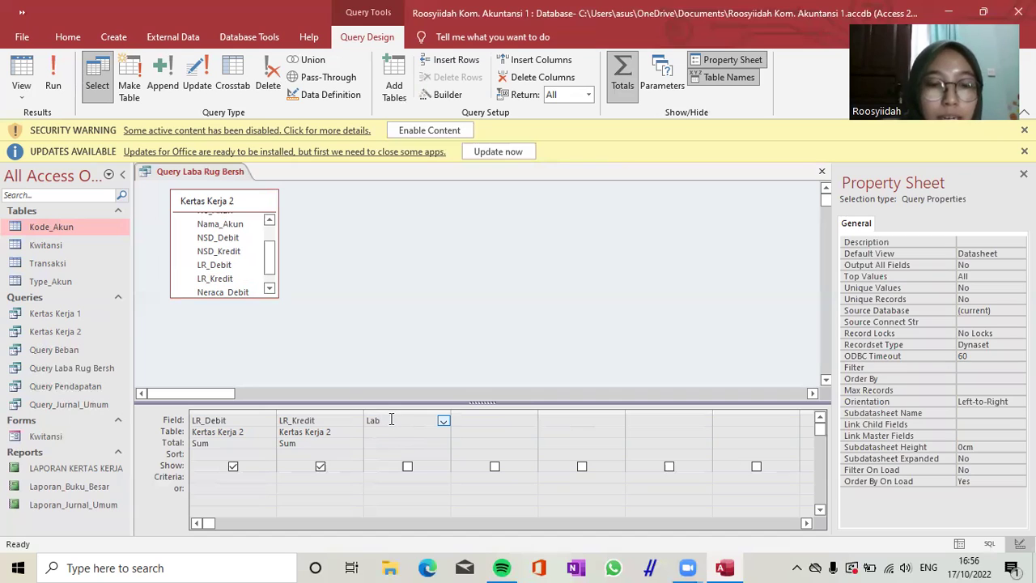
pyautogui.write('a Rug')
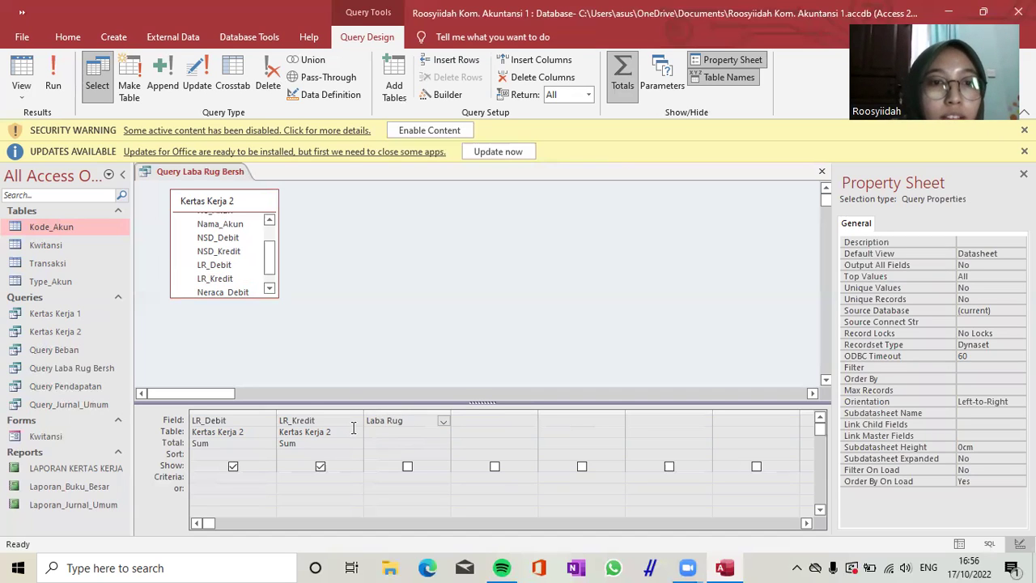
pyautogui.click(324, 420)
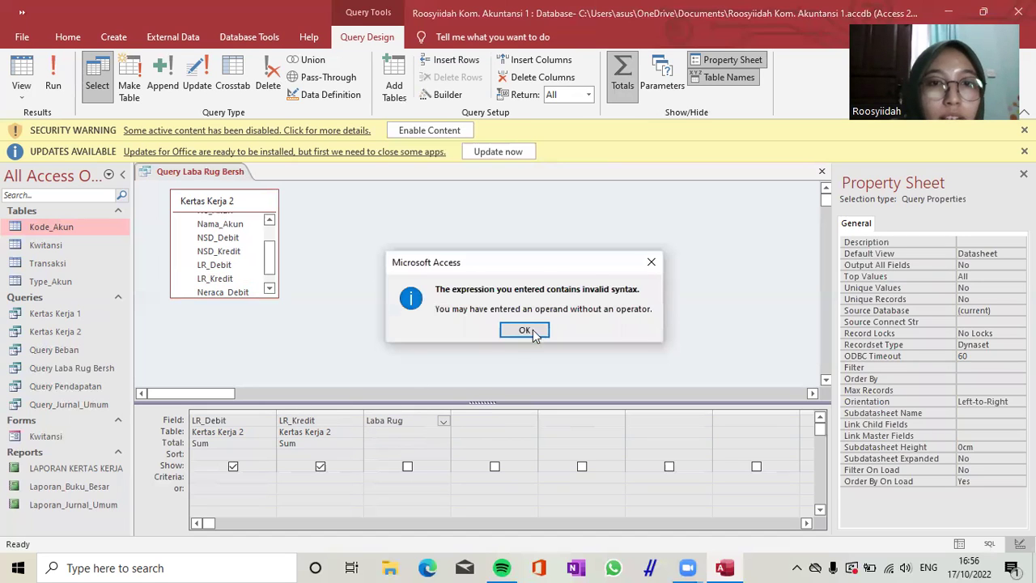
pyautogui.press('Return')
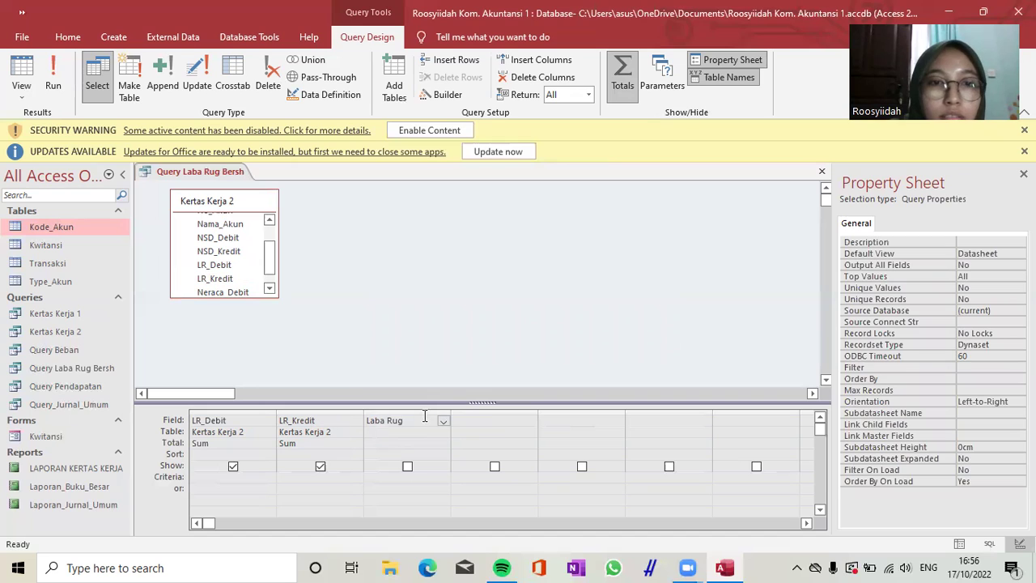
pyautogui.moveTo(412, 422); pyautogui.dragTo(352, 421)
pyautogui.press('Delete')
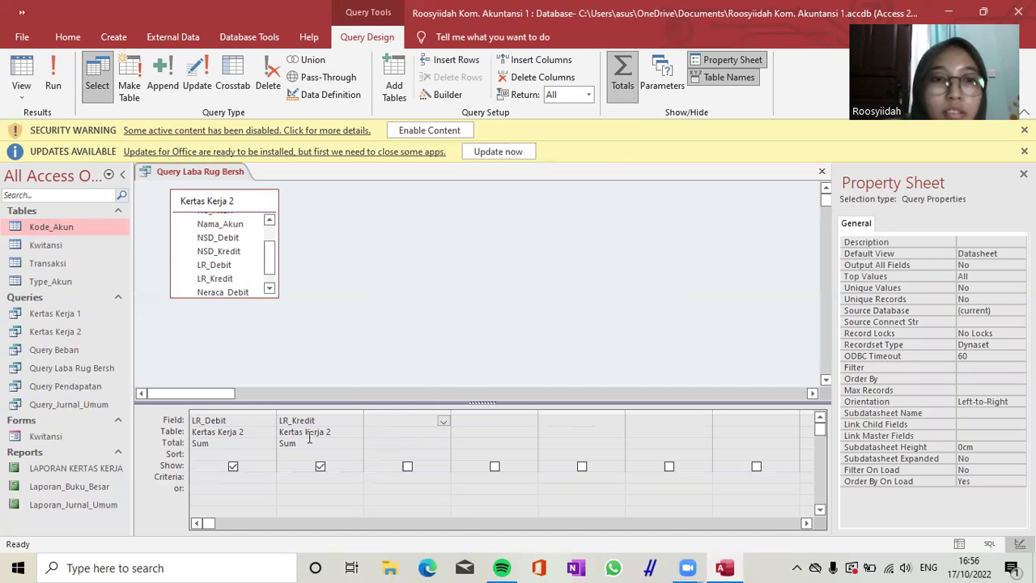
pyautogui.click(320, 431)
pyautogui.click(320, 420)
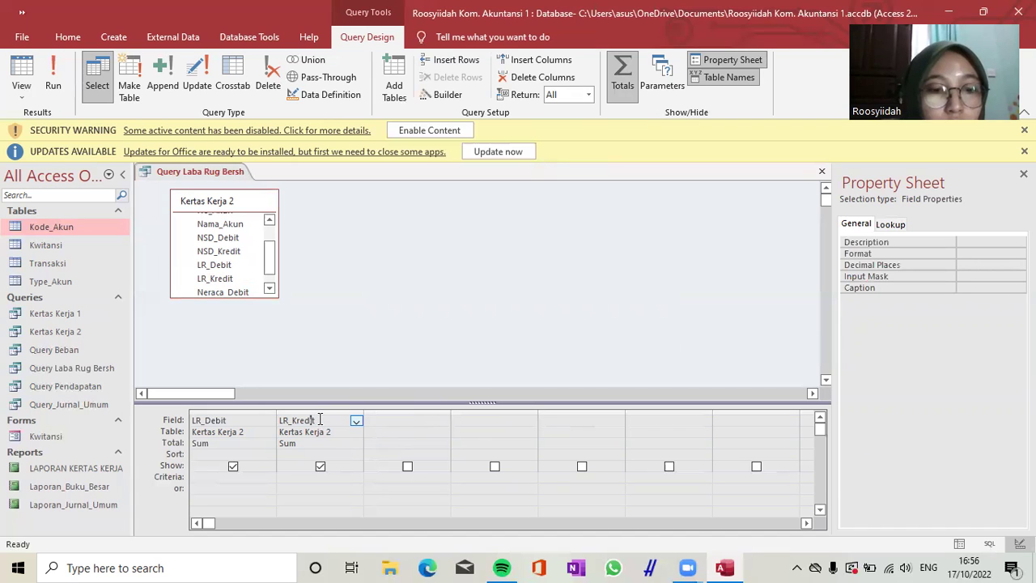
pyautogui.click(383, 421)
pyautogui.write('Lab')
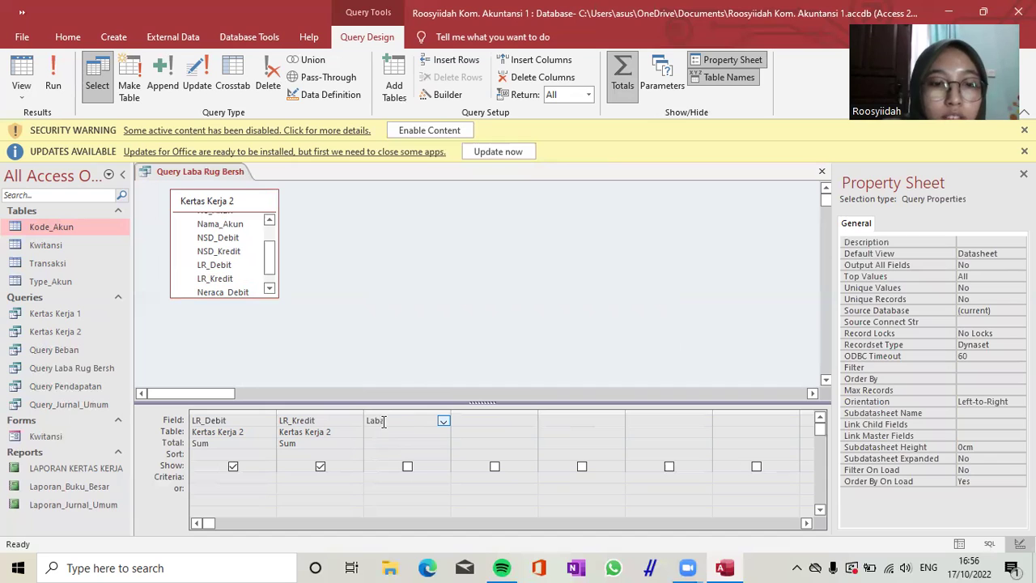
pyautogui.write('a Rug')
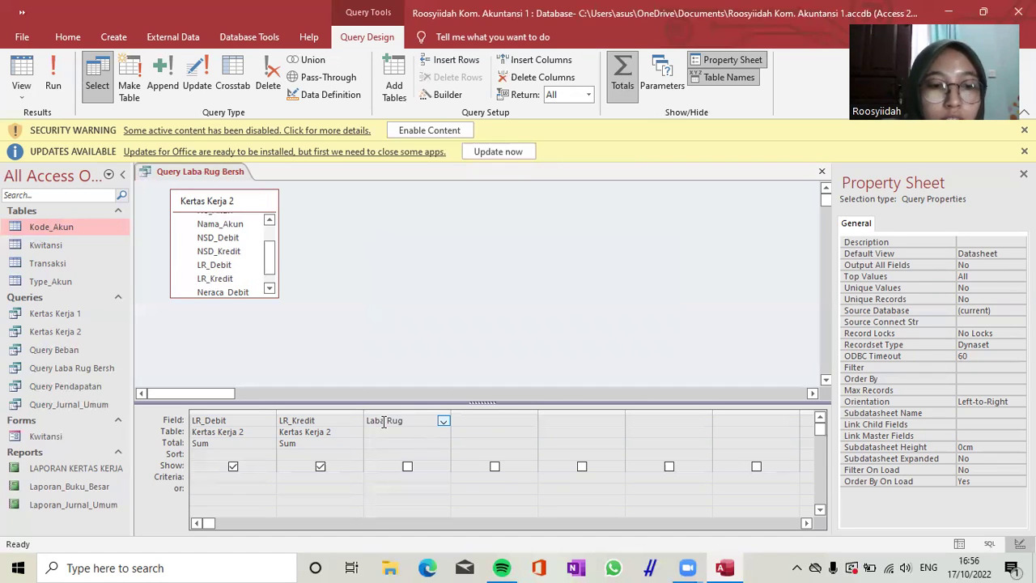
pyautogui.write(' Bers')
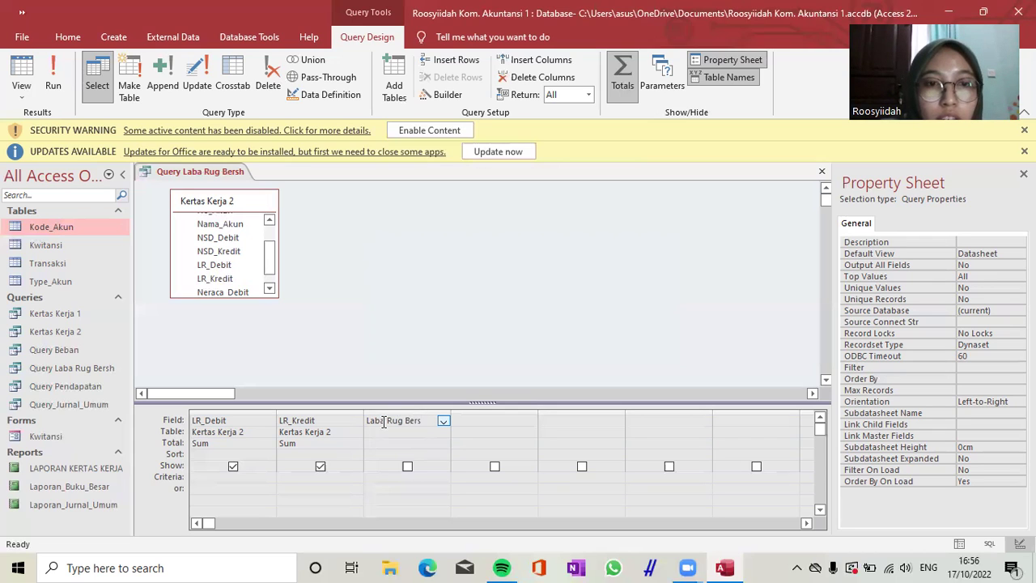
pyautogui.write('h')
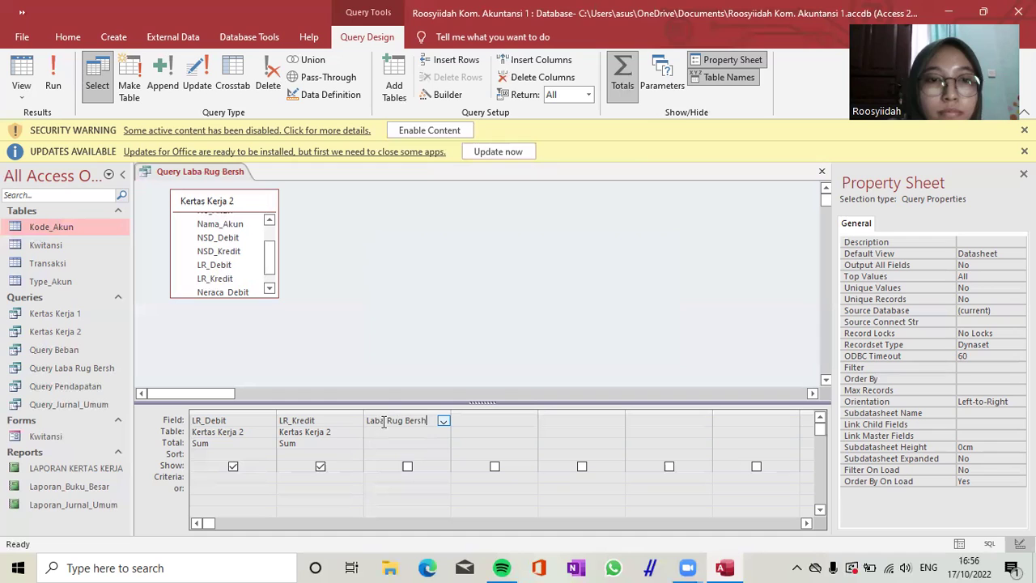
pyautogui.click(322, 421)
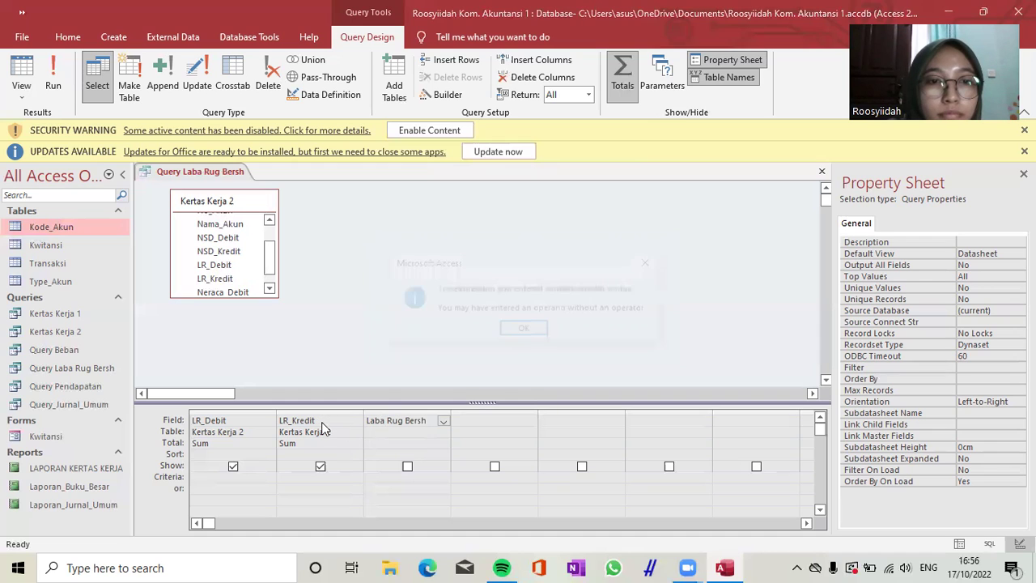
pyautogui.click(538, 332)
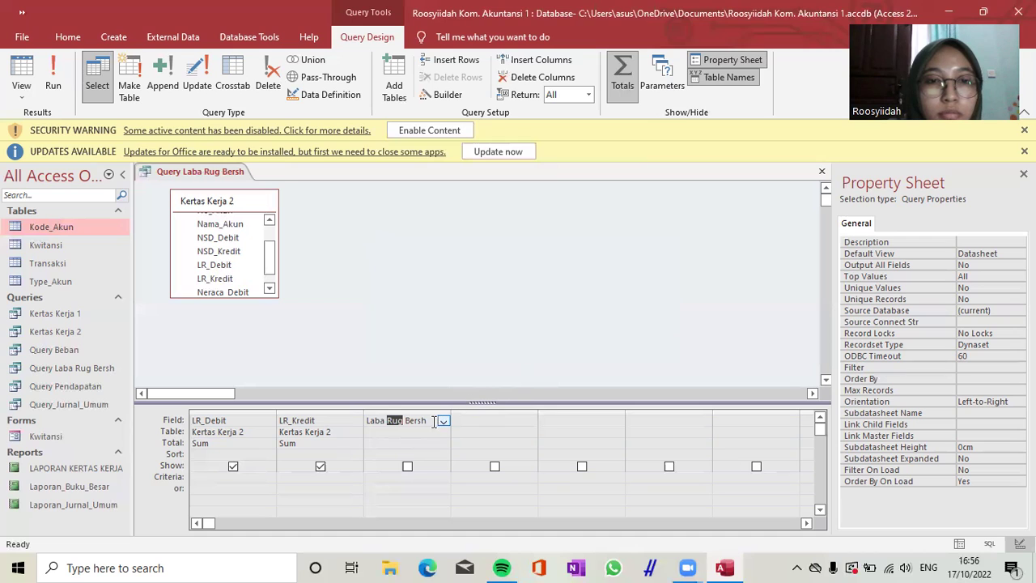
pyautogui.click(367, 415)
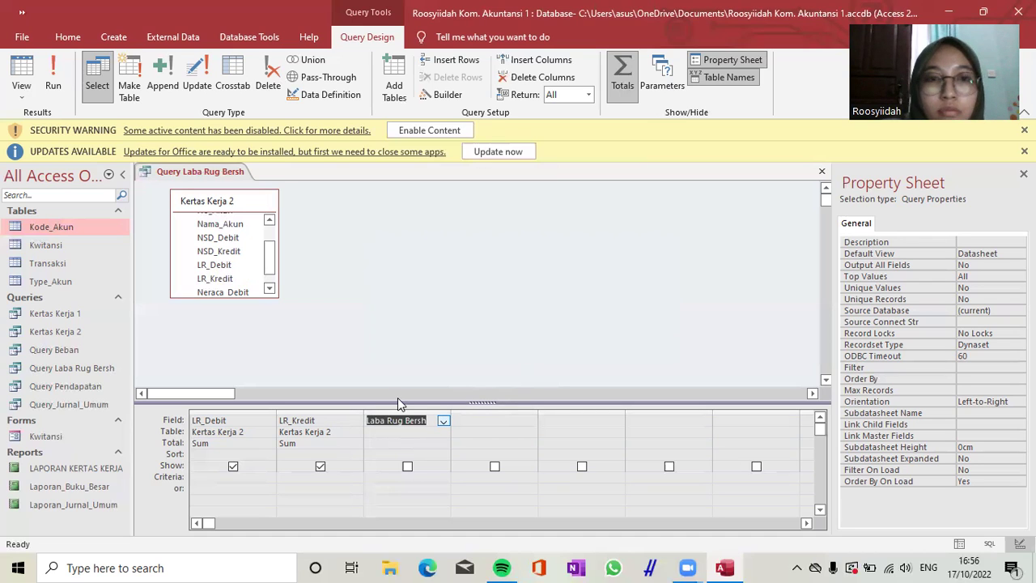
pyautogui.press('Delete')
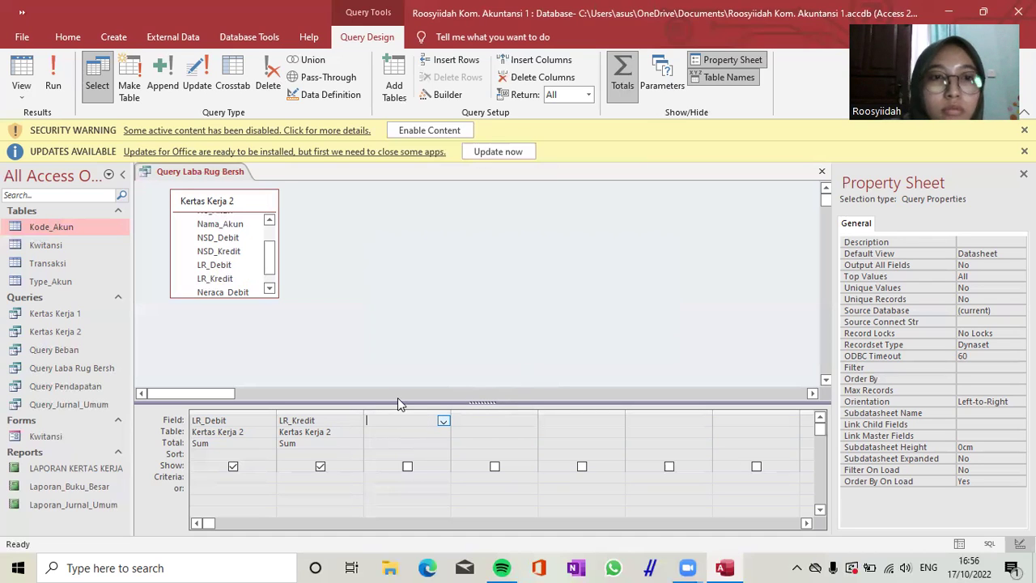
pyautogui.click(225, 420)
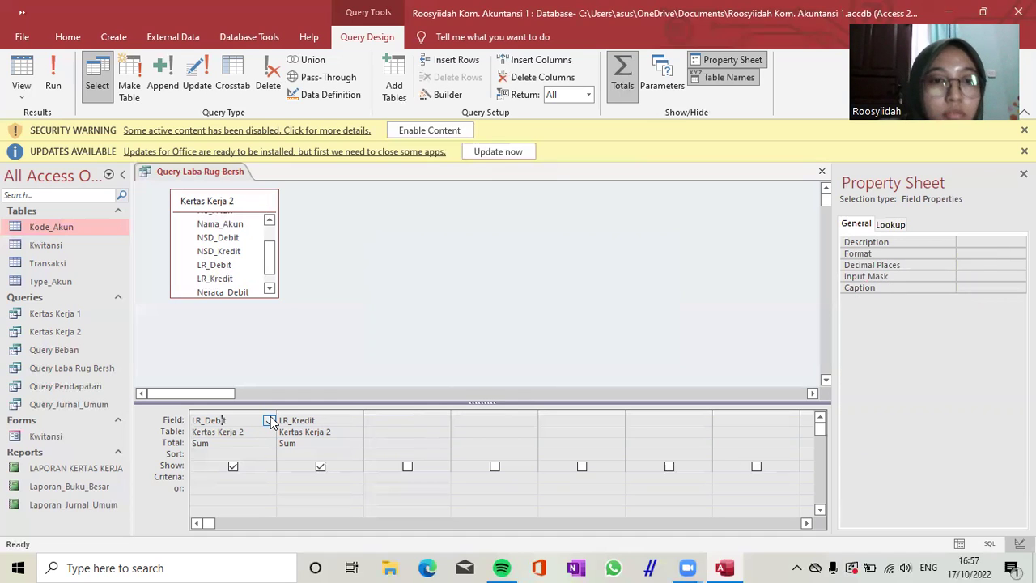
# Step: Start a calculated field in the first empty column with the name "Laba Rugi Bersih:"
pyautogui.click(398, 420)
pyautogui.write('Lab')
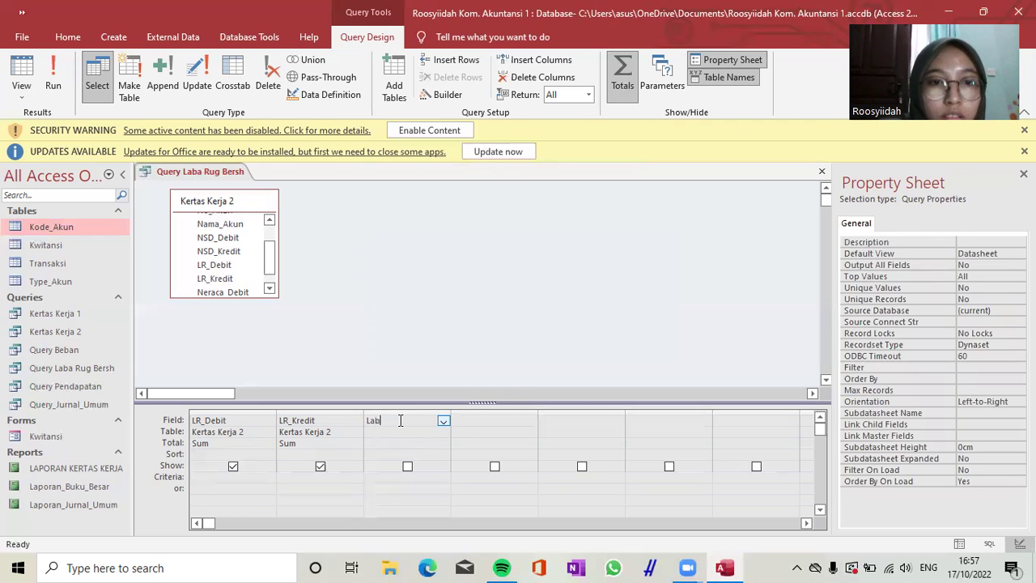
pyautogui.write('a Rug Bers')
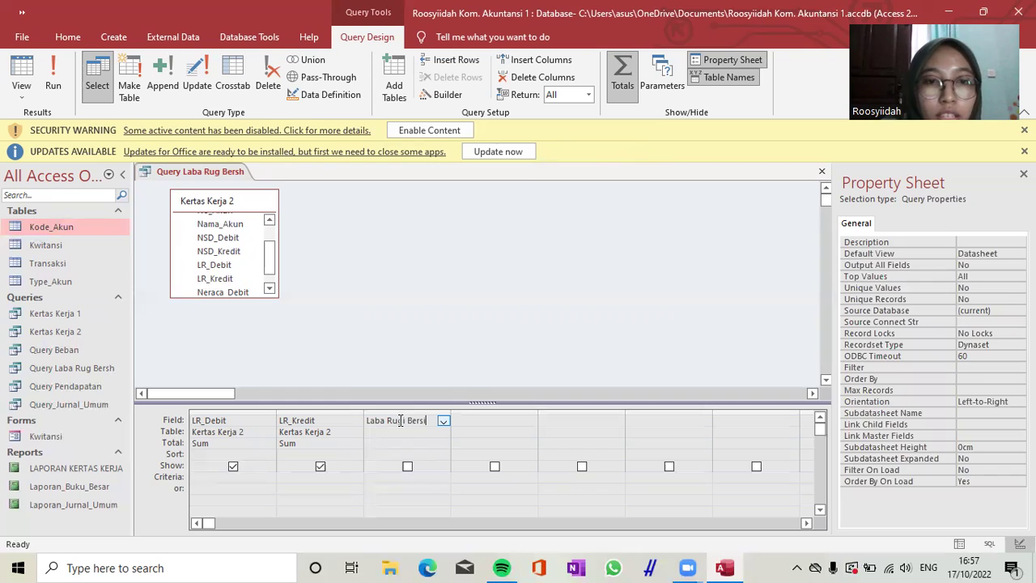
pyautogui.write('ih')
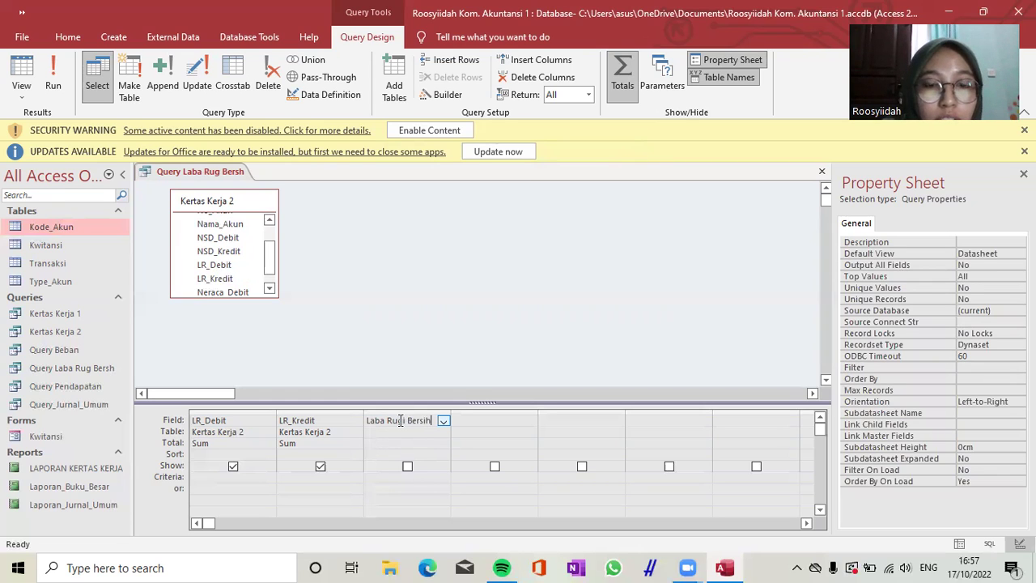
pyautogui.press('BackSpace')
pyautogui.write(':')
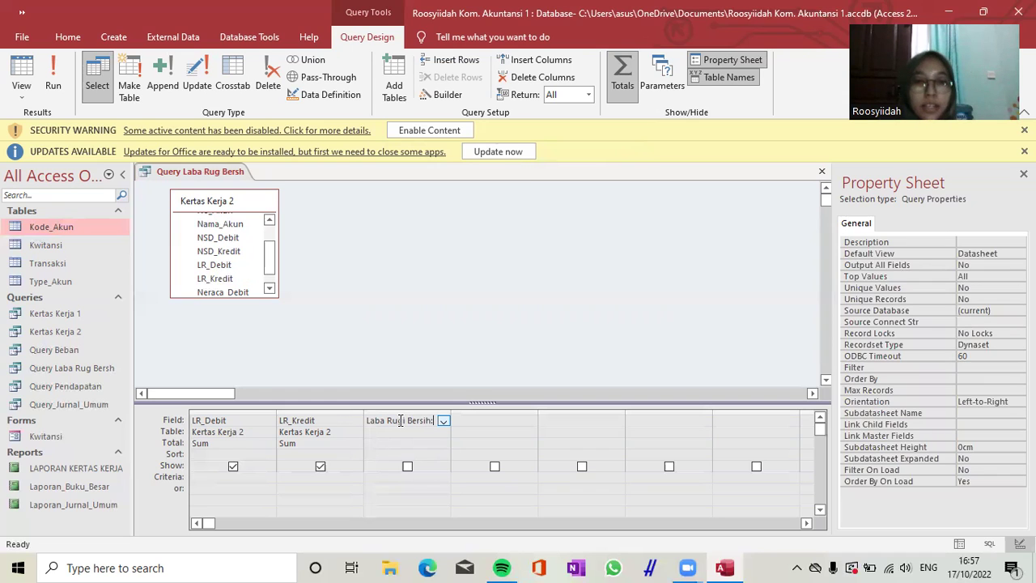
# Step: Complete the Laba Rugi Bersih calculated field with the expression Sum([LR_Kredit]-[LR_Debit])
pyautogui.write('Sum')
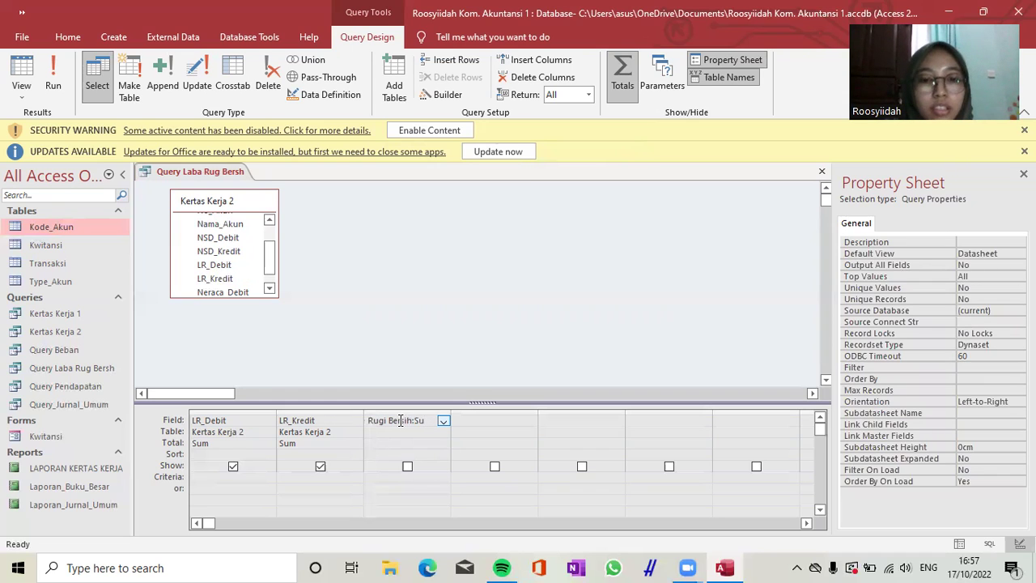
pyautogui.press('BackSpace')
pyautogui.press('BackSpace')
pyautogui.press('BackSpace')
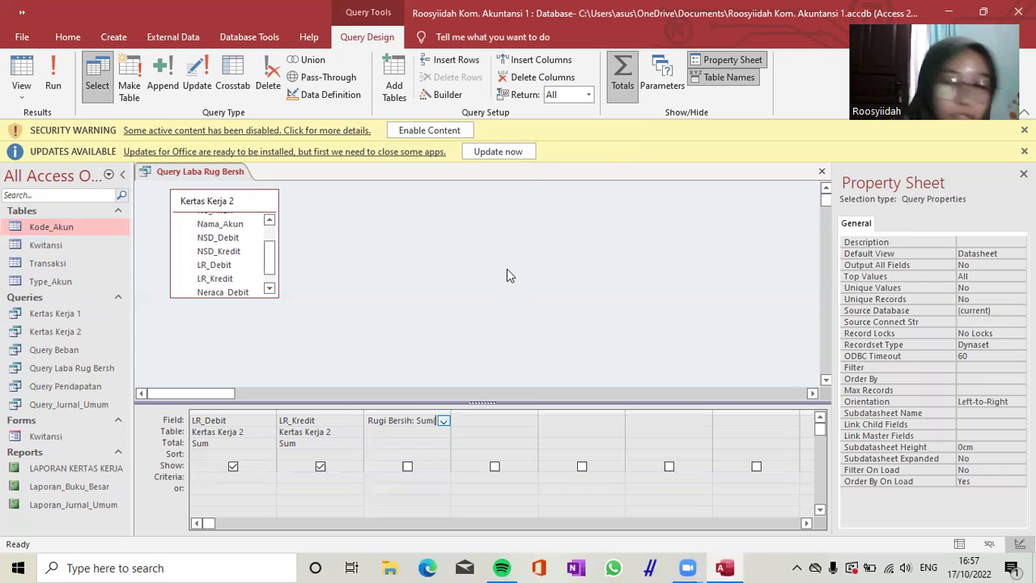
pyautogui.write('Sum([LR')
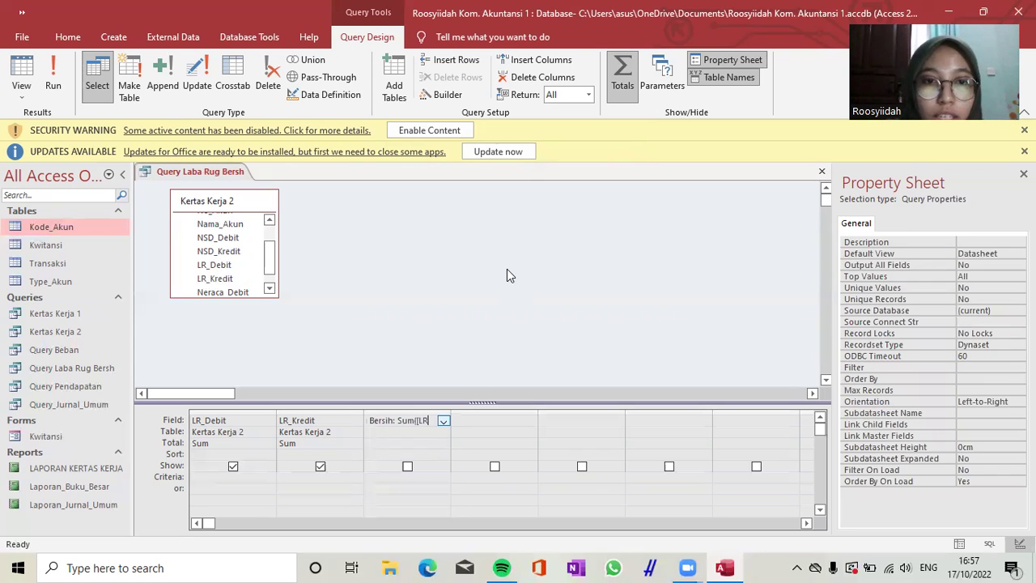
pyautogui.write('_Kred')
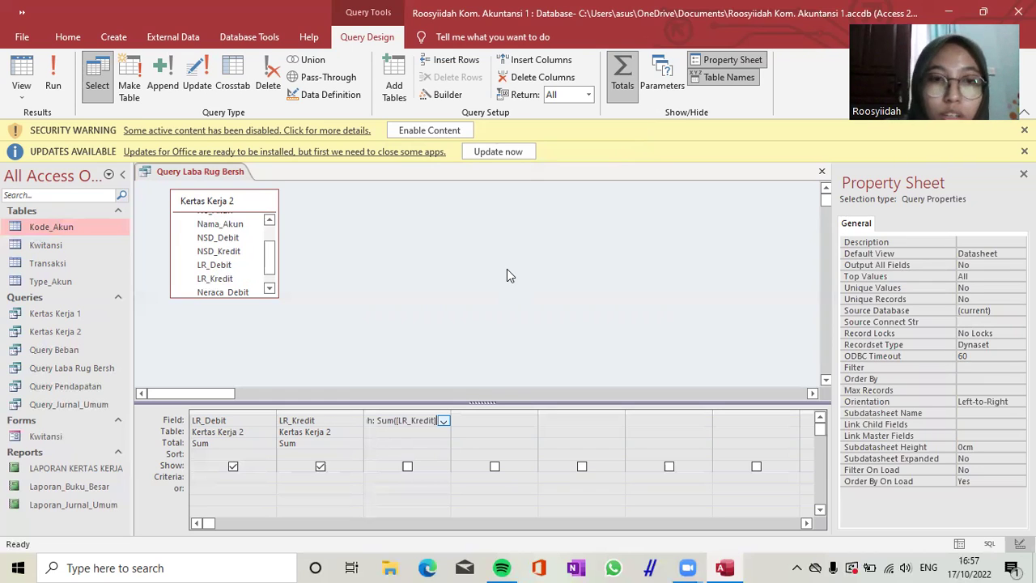
pyautogui.write('it]-[')
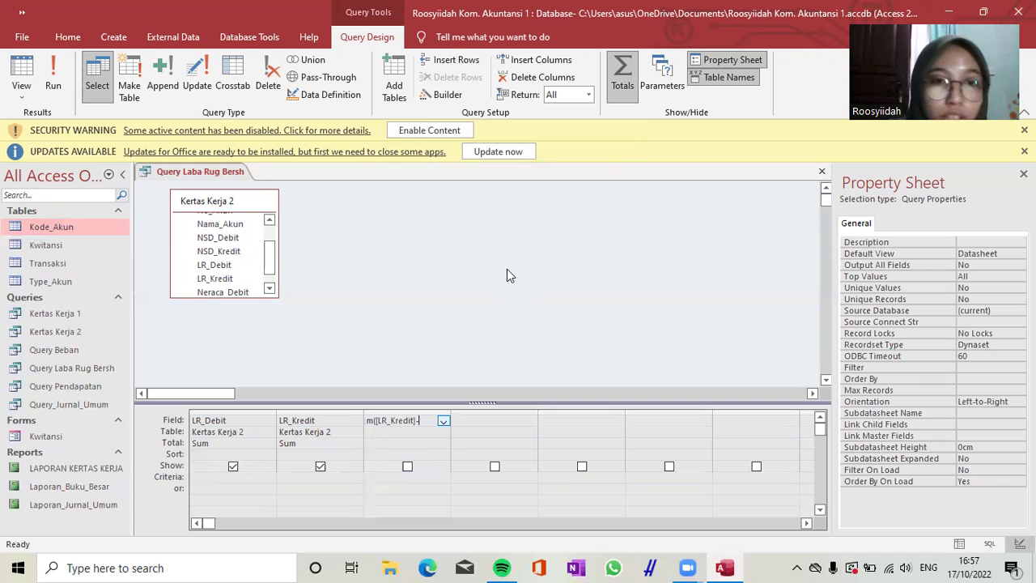
pyautogui.write('LR_')
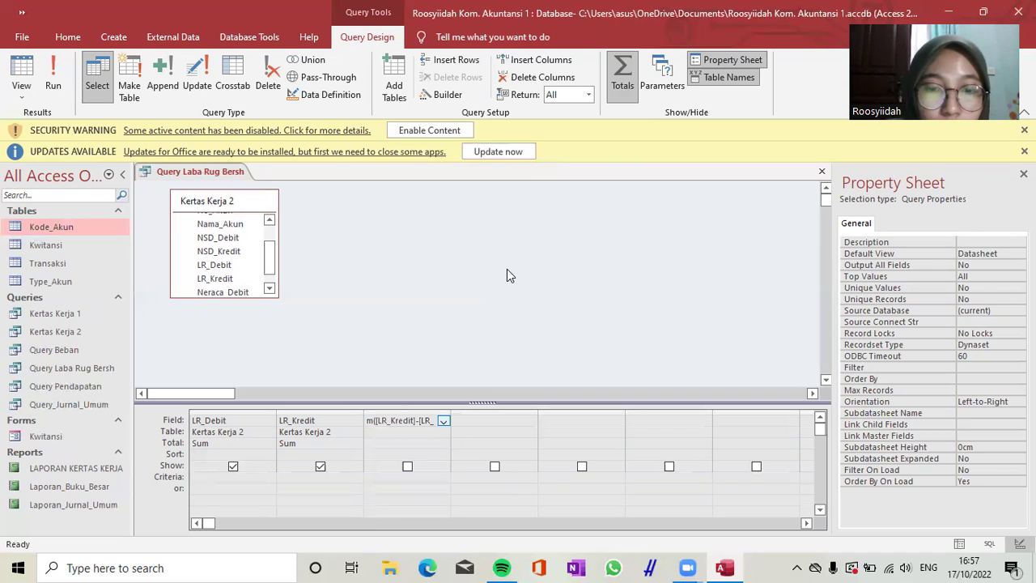
pyautogui.write('Debi')
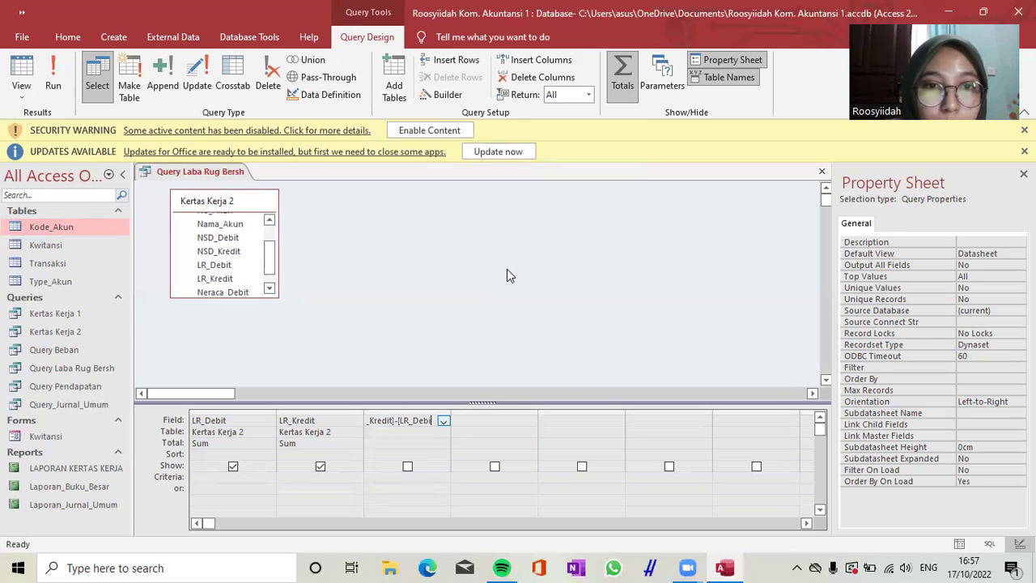
pyautogui.write('t])')
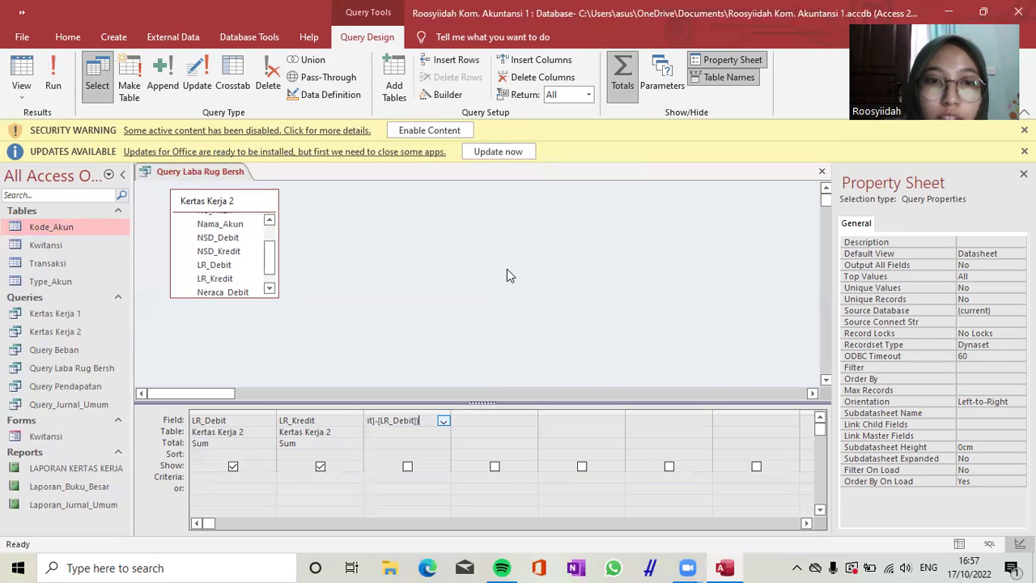
pyautogui.press('Return')
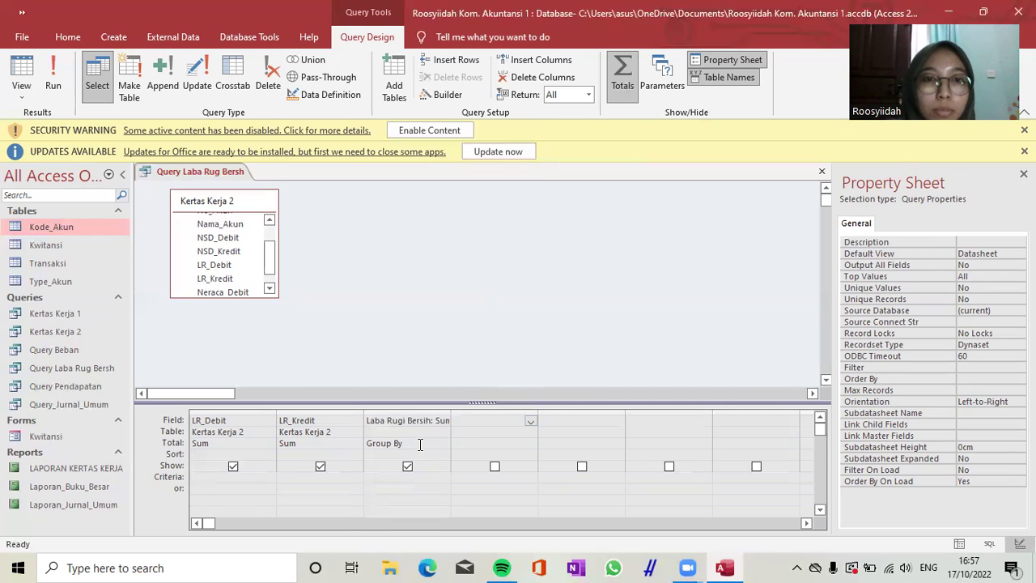
# Step: Set the Total row of the Laba Rugi Bersih field to Expression
pyautogui.click(445, 444)
pyautogui.click(448, 443)
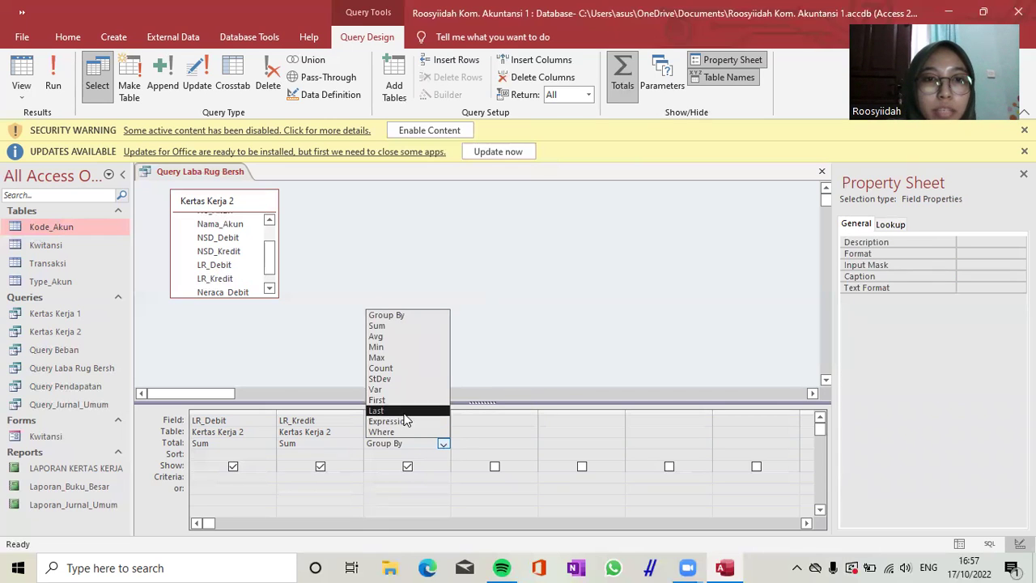
pyautogui.click(409, 422)
pyautogui.press('Up')
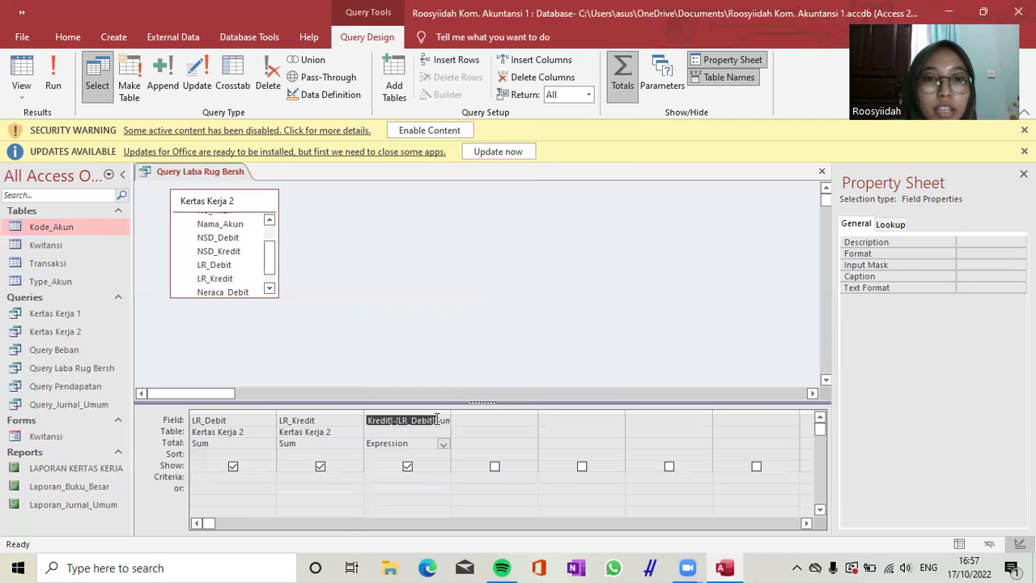
# Step: Set the format of the Laba Rugi Bersih field to Currency
pyautogui.click(970, 253)
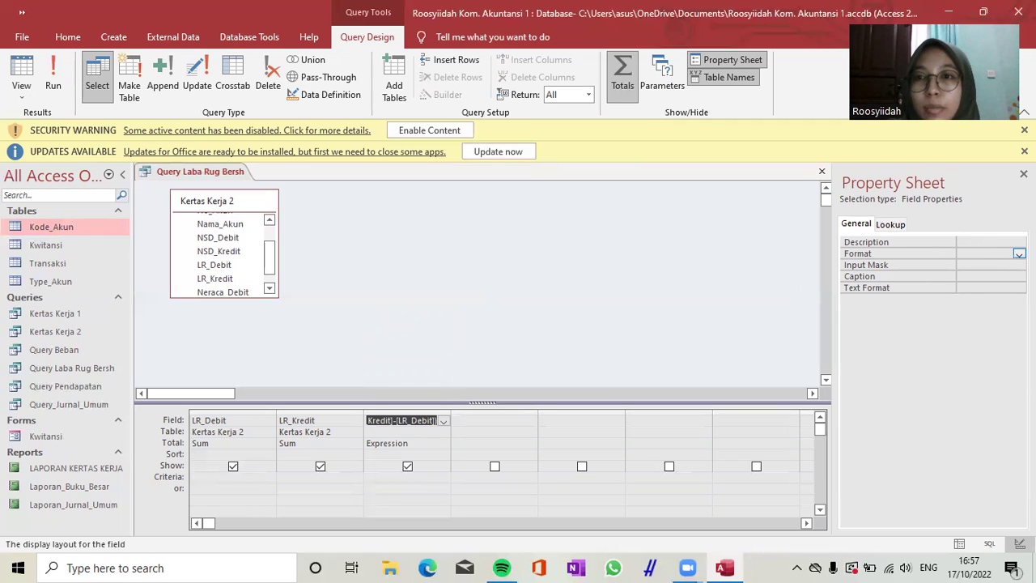
pyautogui.click(1018, 253)
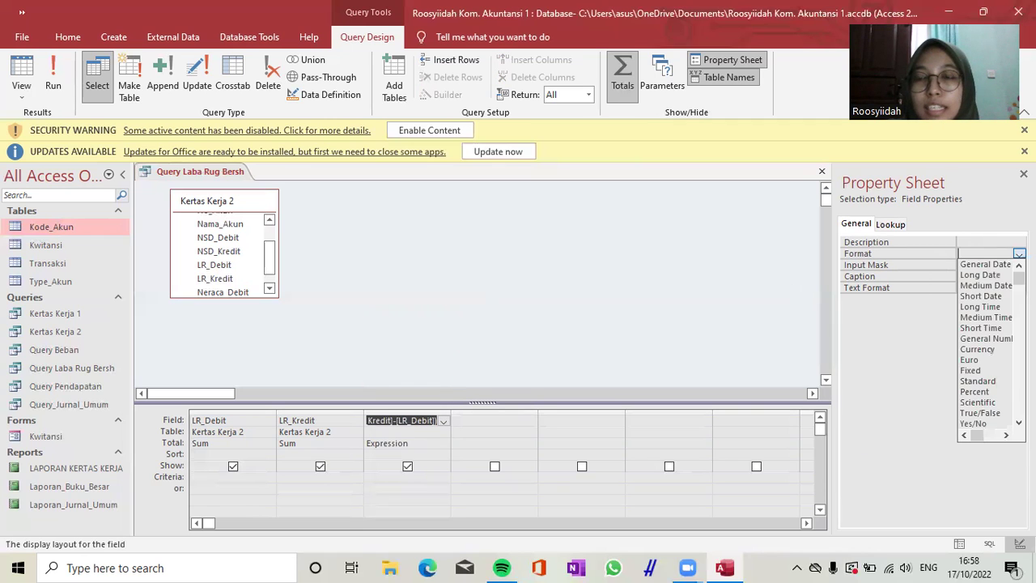
pyautogui.click(978, 349)
pyautogui.click(611, 358)
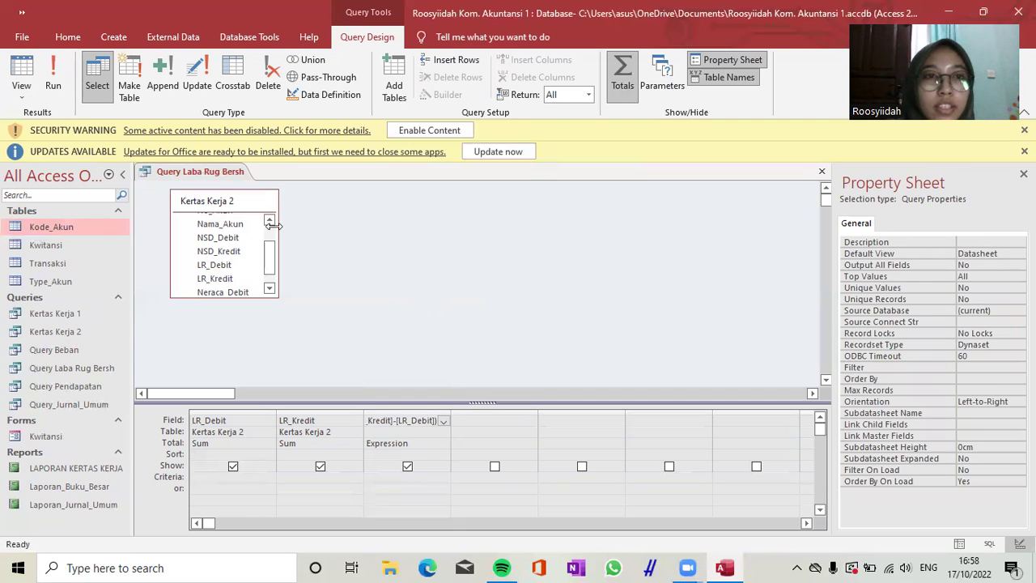
# Step: Run Query Laba Rug Bersh to check its result, and close the property sheet and the query
pyautogui.click(57, 81)
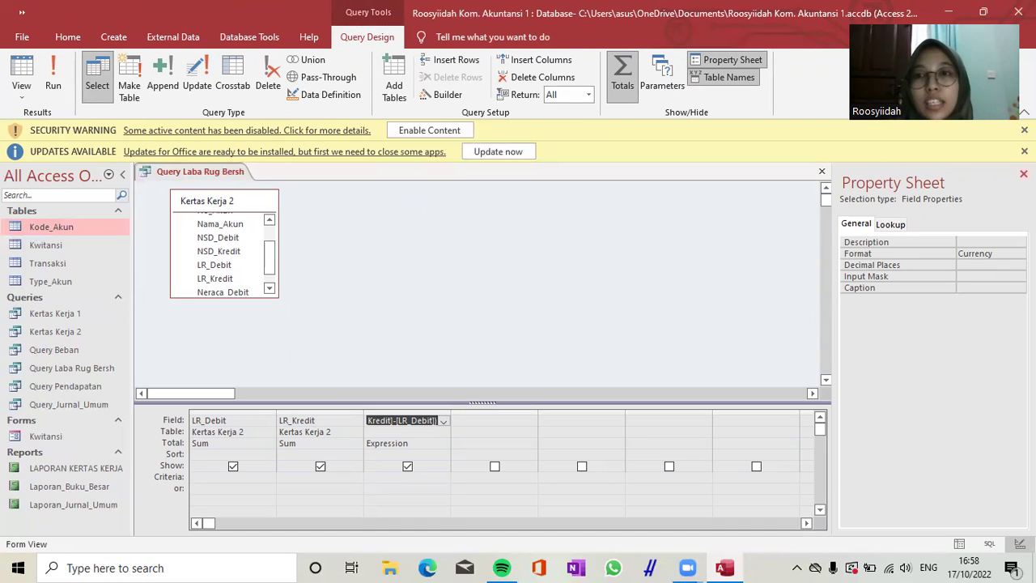
pyautogui.click(1023, 173)
pyautogui.click(1026, 171)
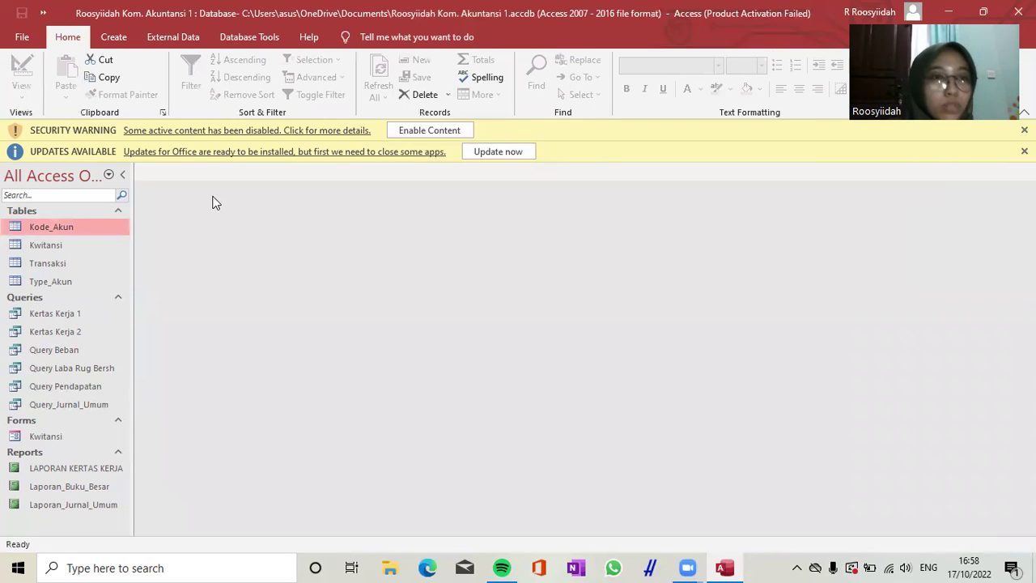
# Step: Create a blank report and switch it to Design View
pyautogui.click(114, 41)
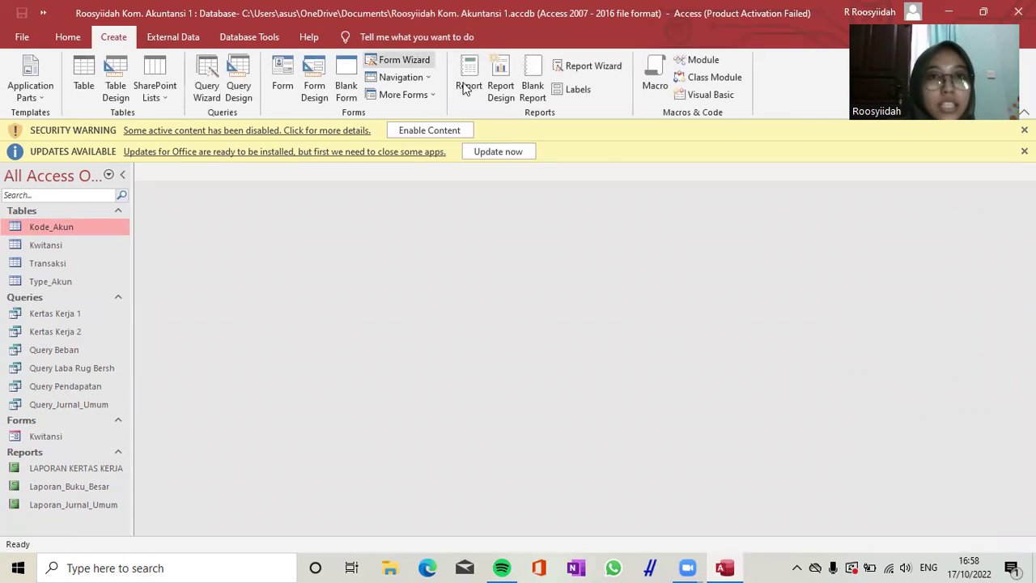
pyautogui.click(540, 85)
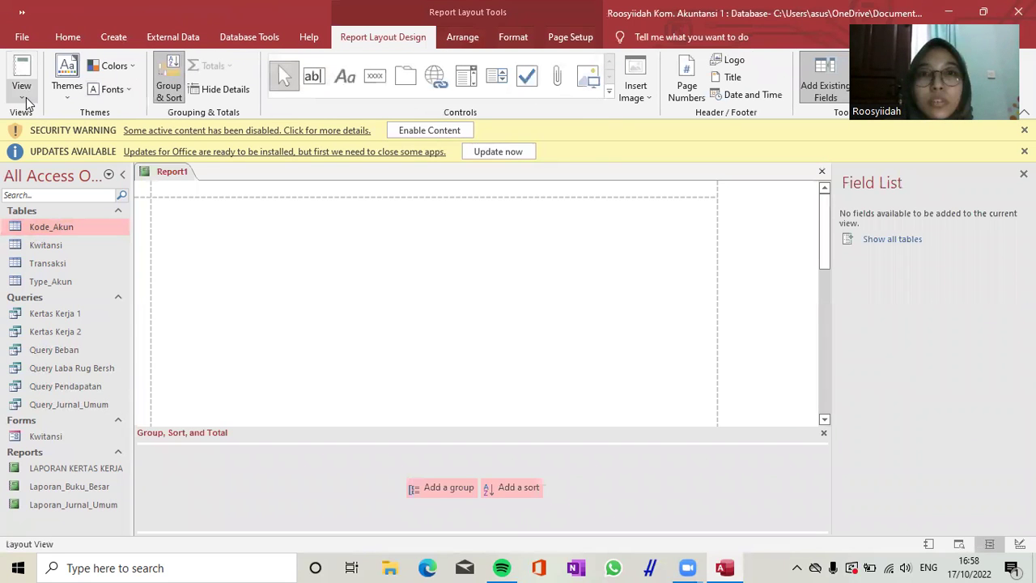
pyautogui.click(25, 97)
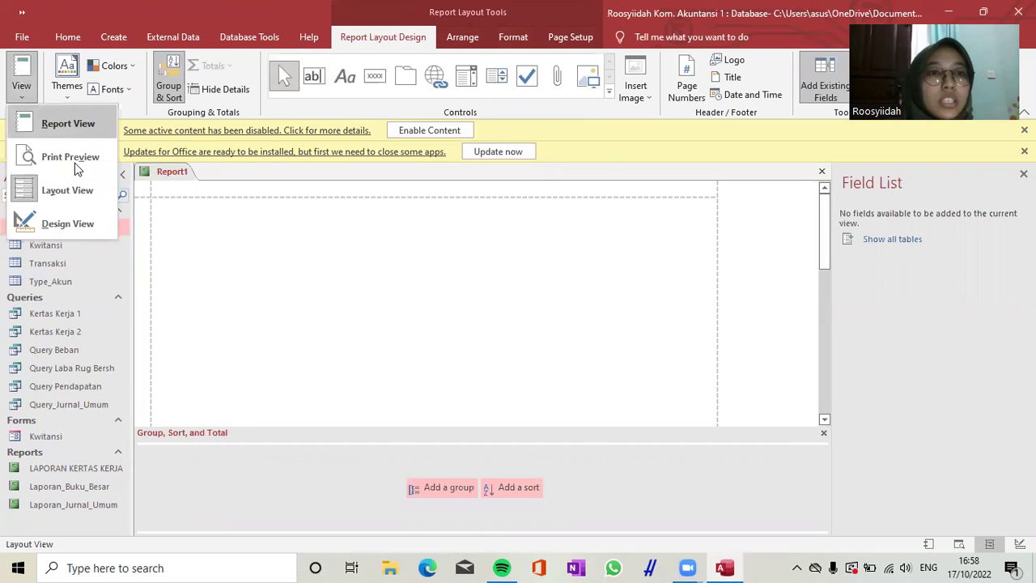
pyautogui.click(64, 226)
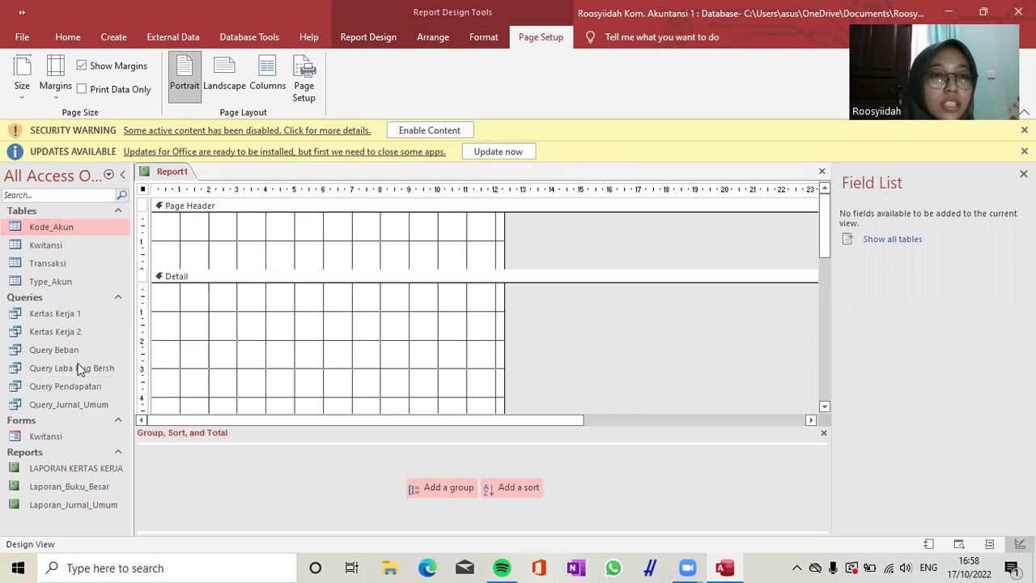
# Step: Add Query Pendapatan and, below it, Query Beban as subreports in the Detail section, keeping the suggested subreport names
pyautogui.click(40, 387)
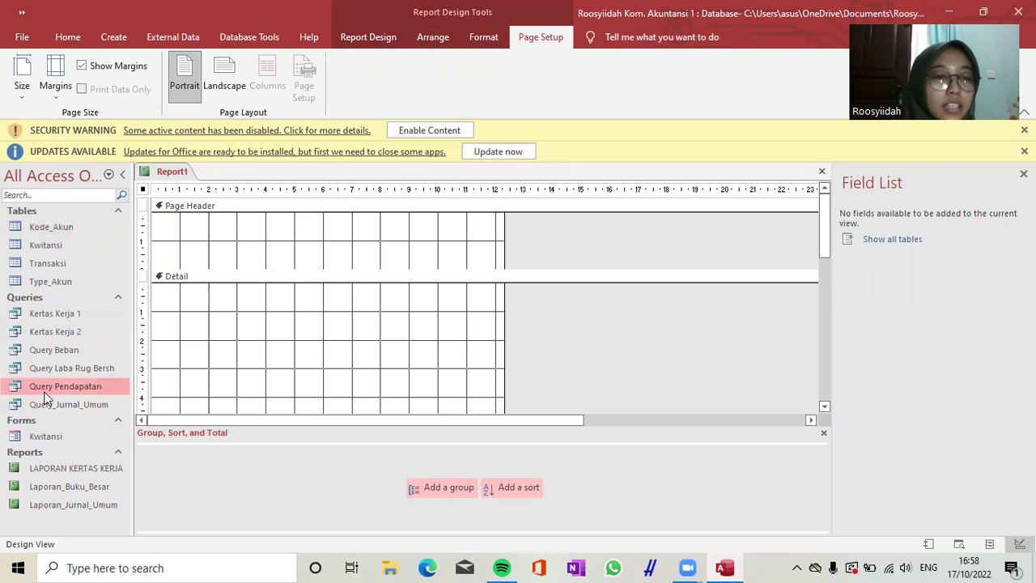
pyautogui.moveTo(35, 387); pyautogui.dragTo(157, 288)
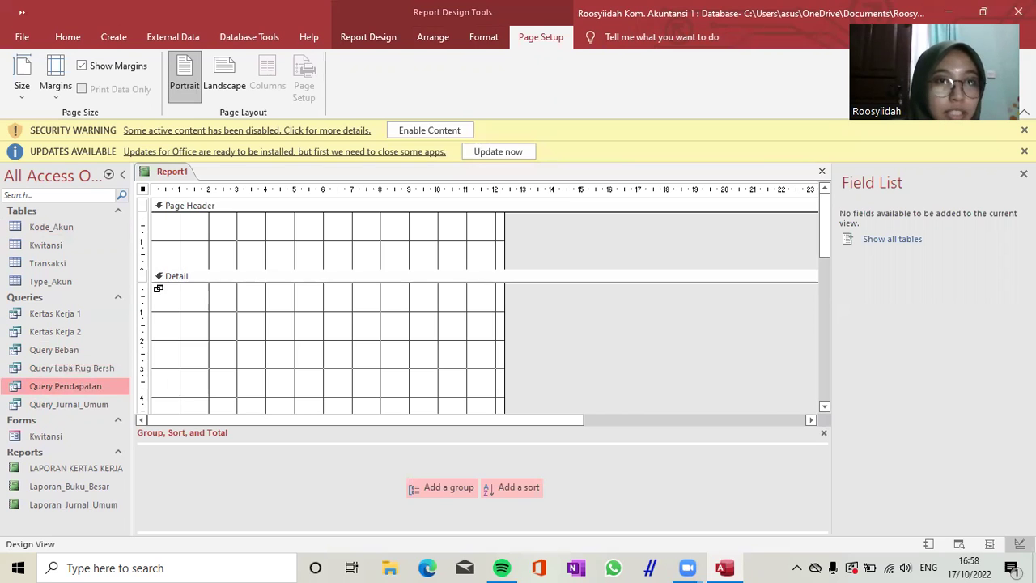
pyautogui.click(158, 288)
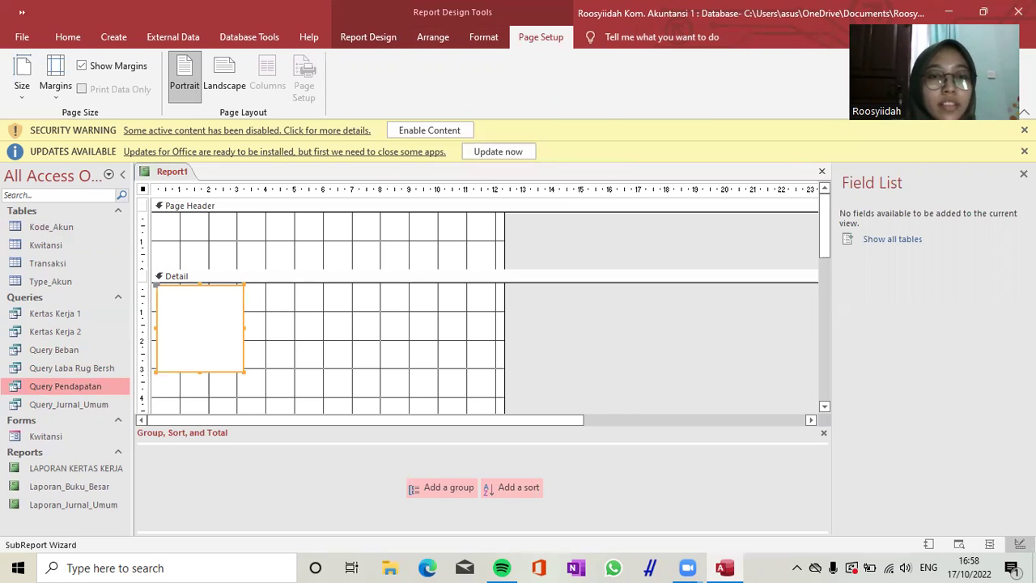
pyautogui.click(674, 345)
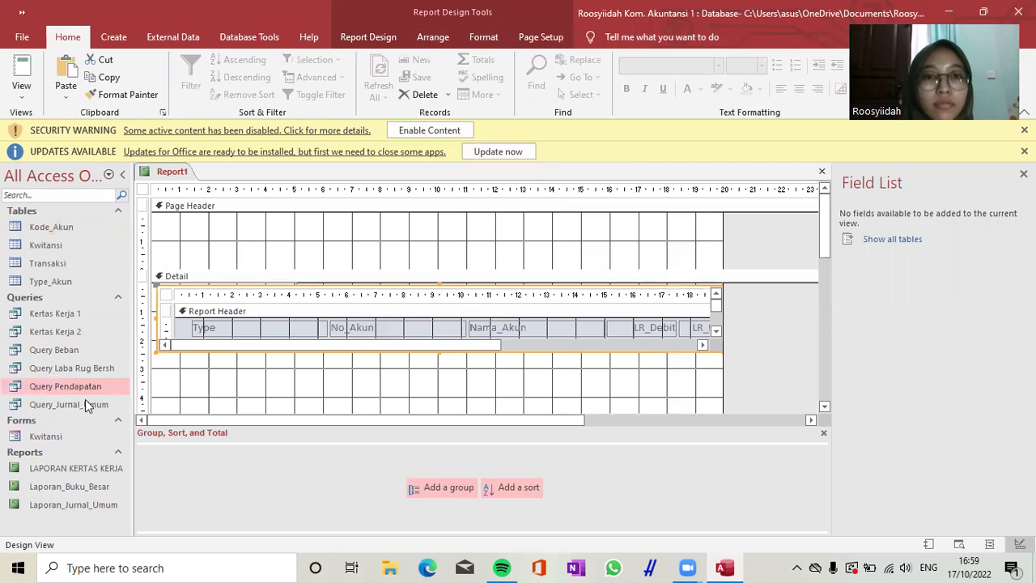
pyautogui.moveTo(43, 356); pyautogui.dragTo(157, 351)
pyautogui.click(670, 347)
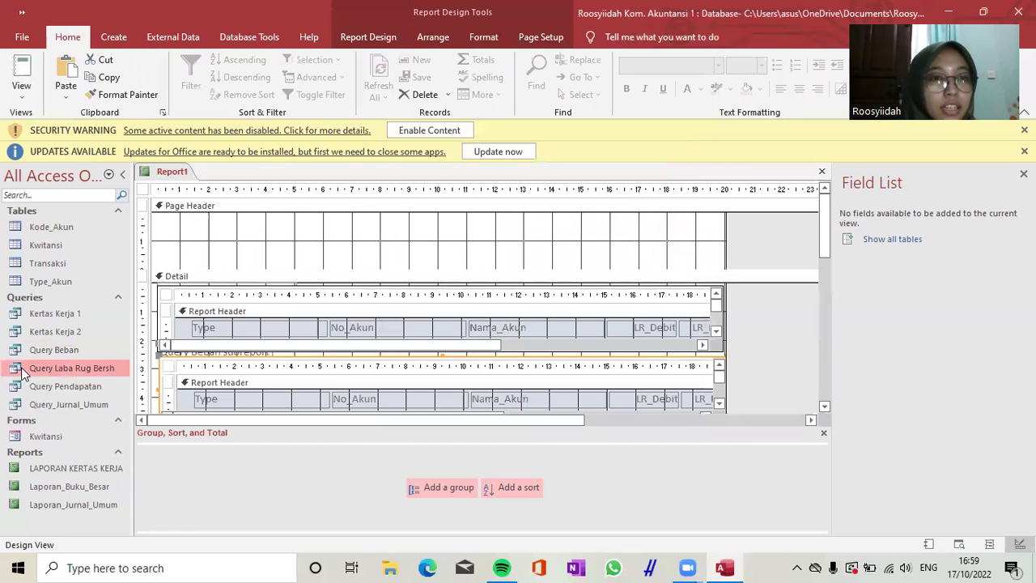
# Step: Add Query Laba Rug Bersh as a subreport below the Query Beban subreport, keeping the suggested name
pyautogui.click(827, 245)
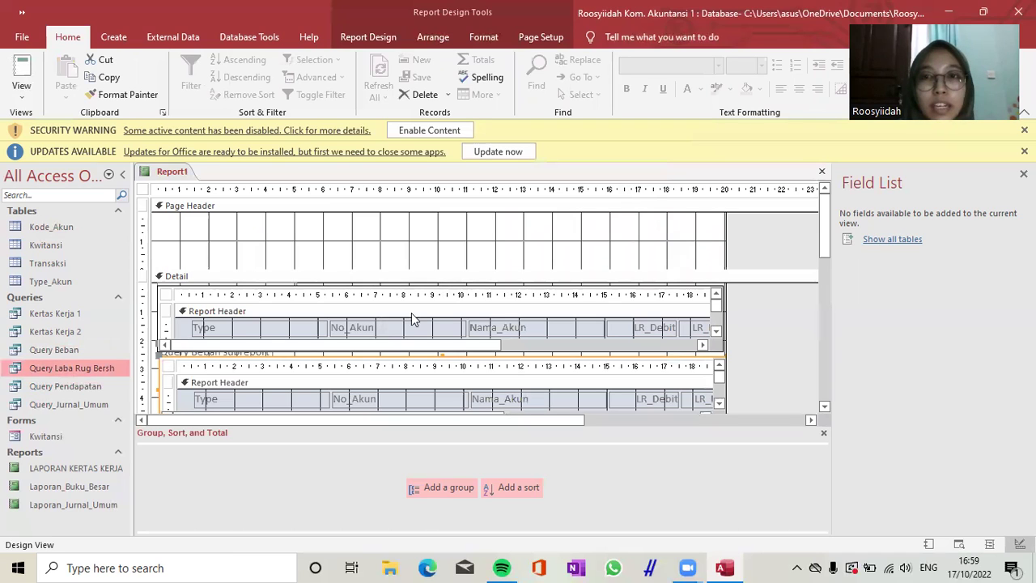
pyautogui.scroll(-3, 411, 312)
pyautogui.moveTo(70, 368); pyautogui.dragTo(191, 230)
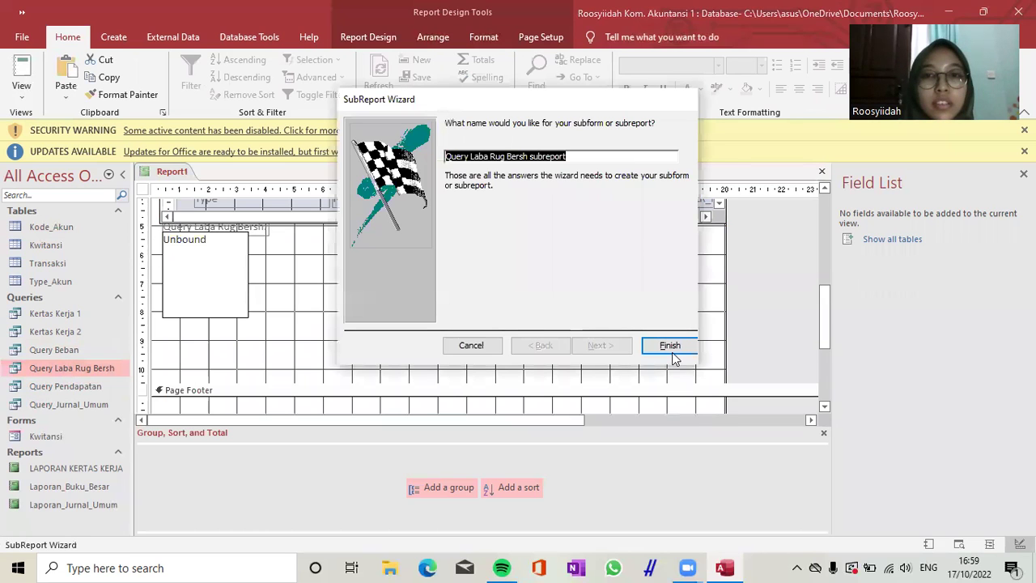
pyautogui.click(670, 346)
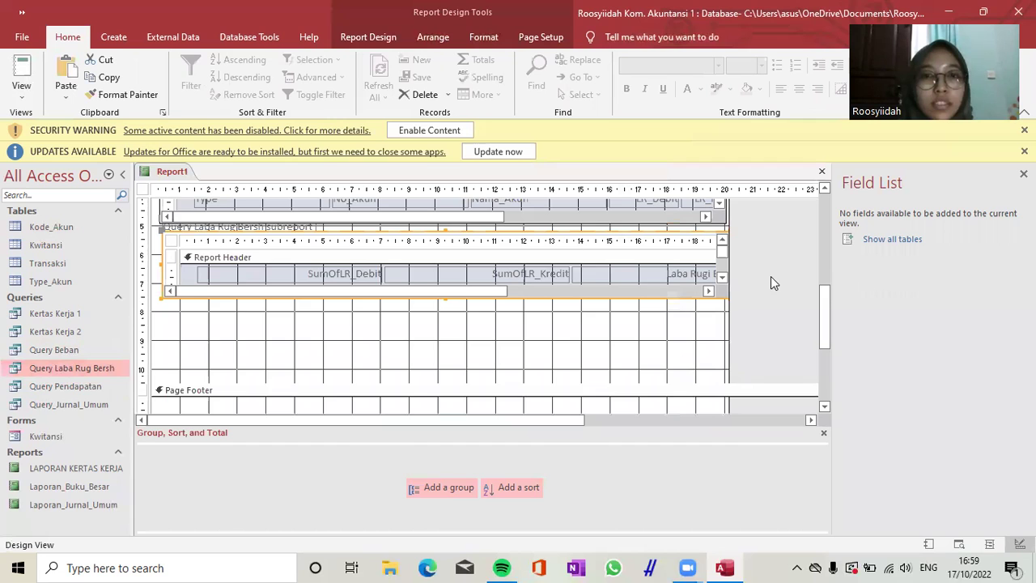
# Step: Arrange the three subreports in the Detail section together in a Stacked layout
pyautogui.scroll(3, 343, 325)
pyautogui.scroll(1, 273, 231)
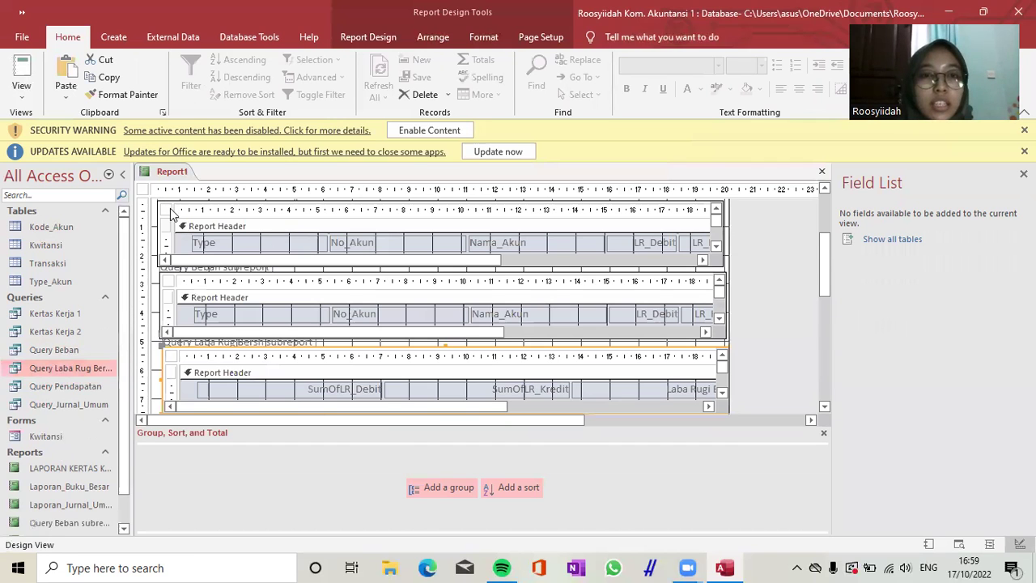
pyautogui.keyDown('shift'); pyautogui.click(205, 281); pyautogui.keyUp('shift')
pyautogui.keyDown('shift'); pyautogui.click(211, 213); pyautogui.keyUp('shift')
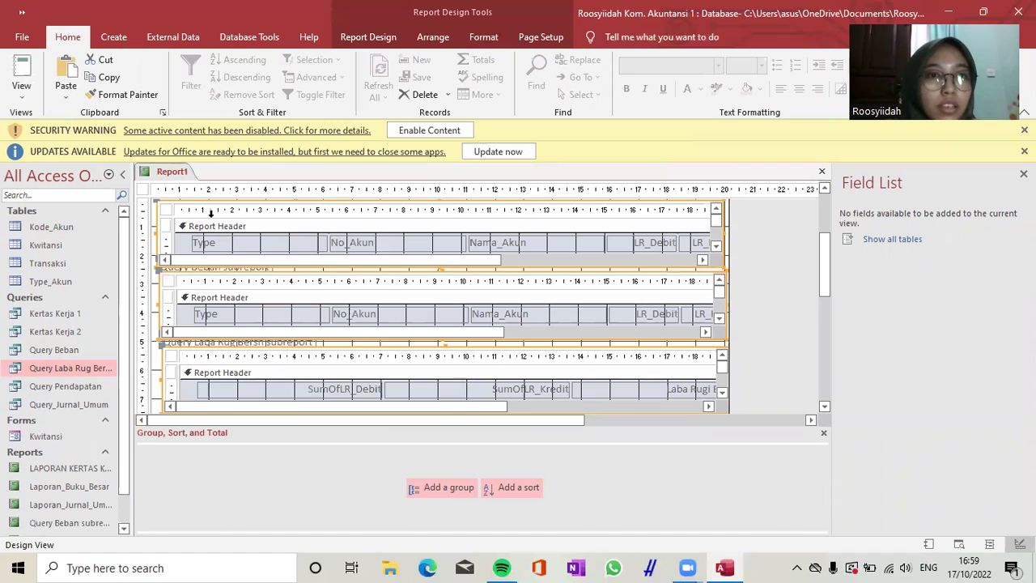
pyautogui.click(434, 37)
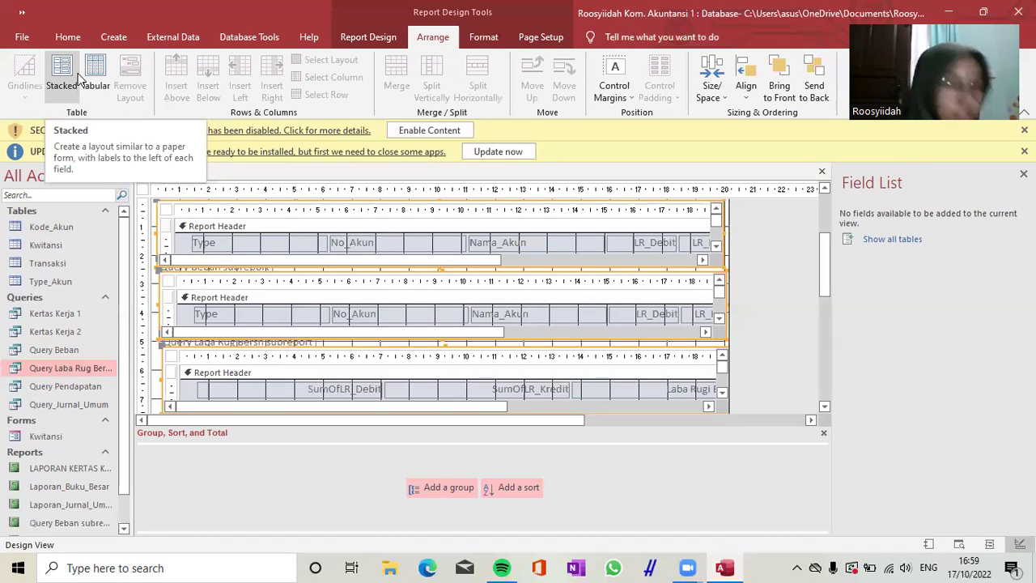
pyautogui.click(77, 78)
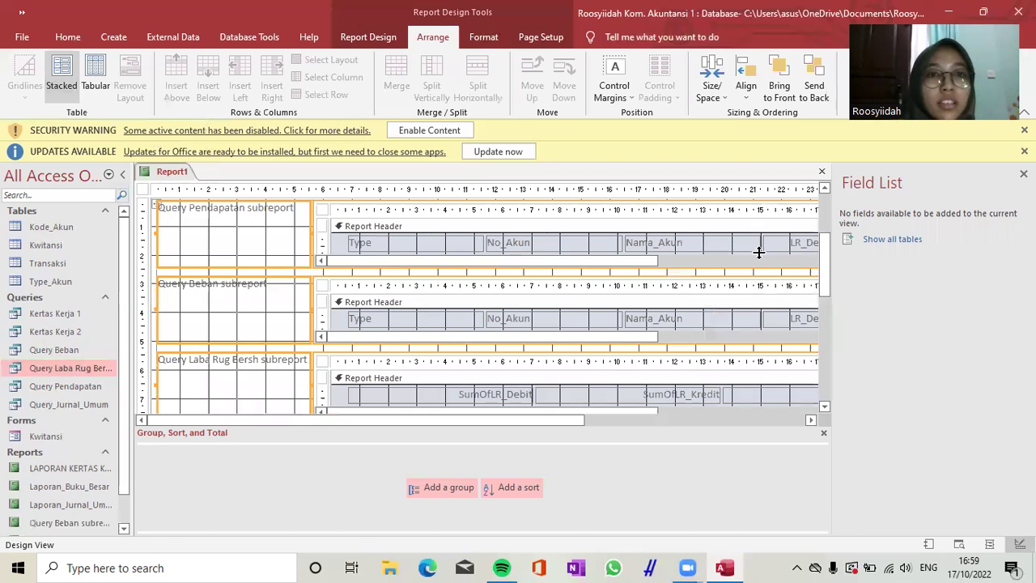
# Step: Insert an empty layout row above each of the three stacked subreports
pyautogui.click(444, 261)
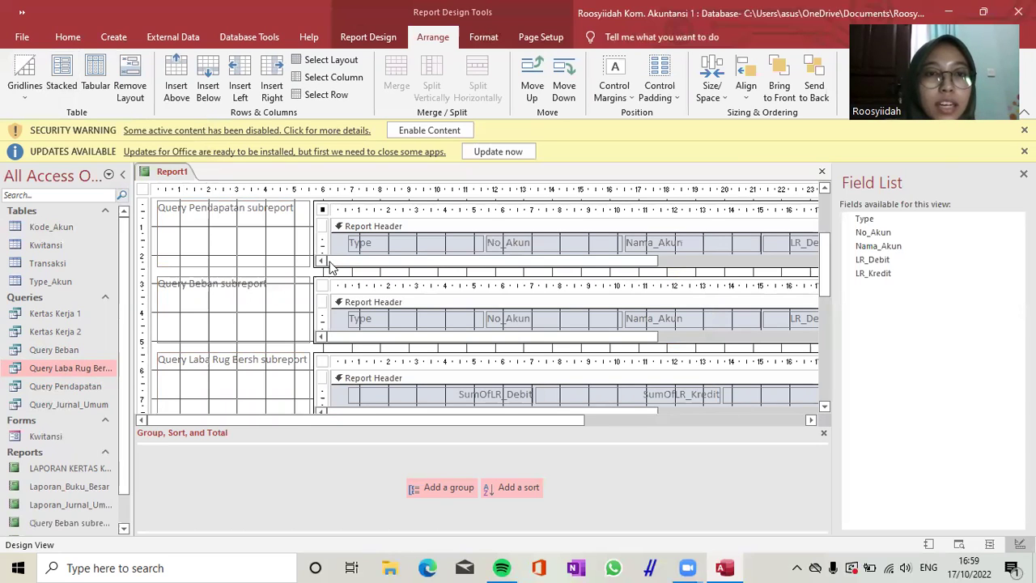
pyautogui.click(379, 208)
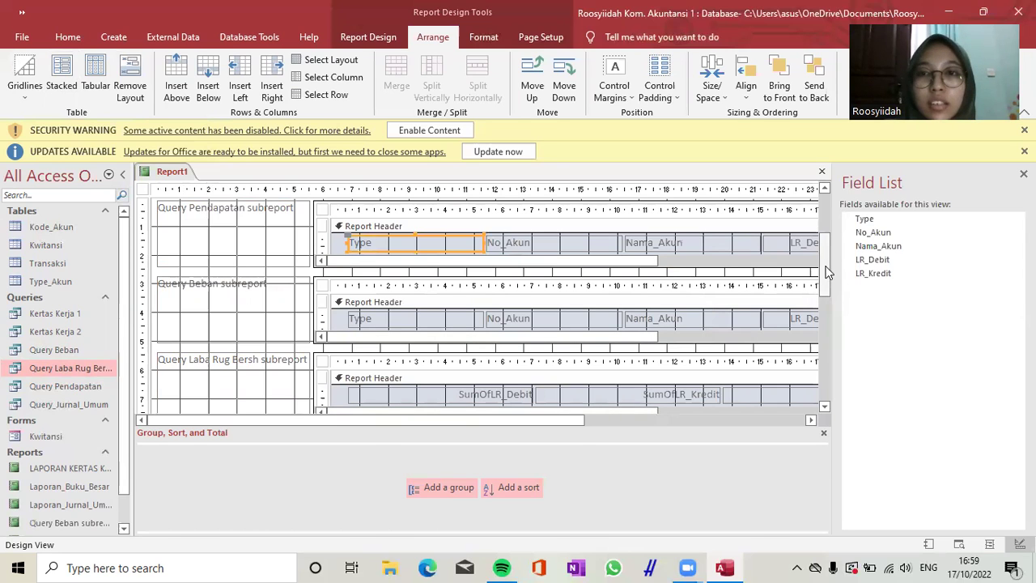
pyautogui.click(534, 251)
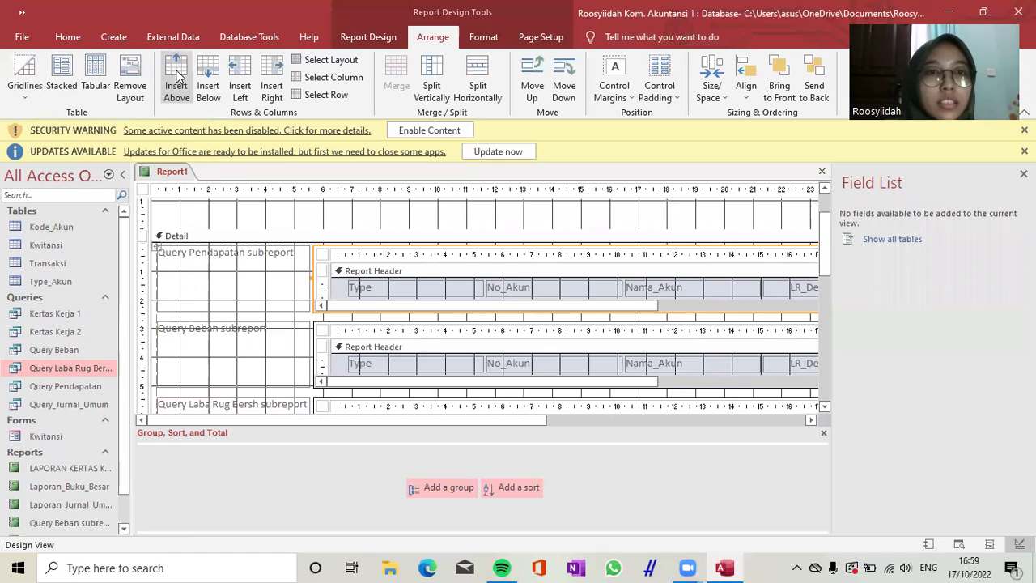
pyautogui.click(177, 79)
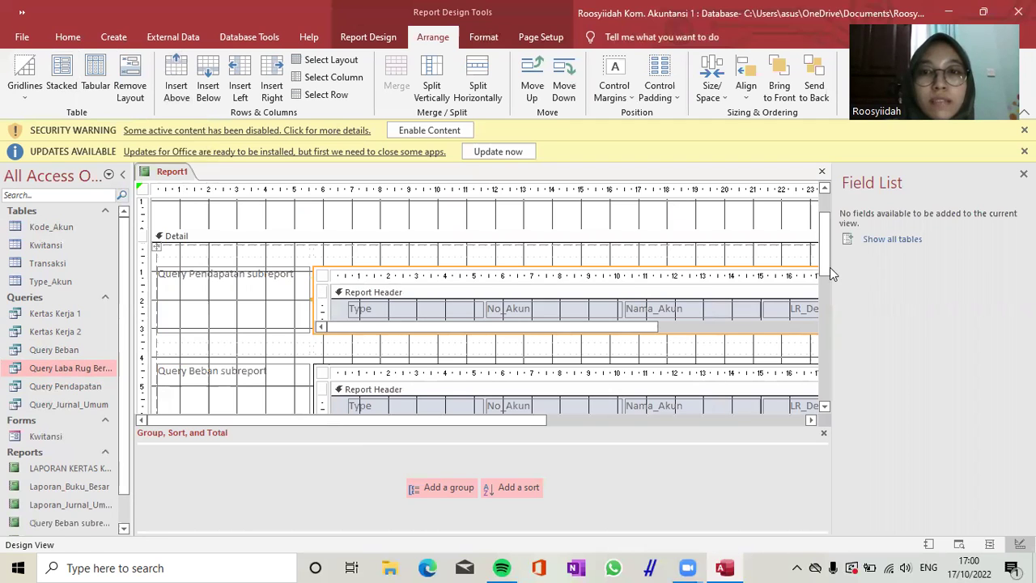
pyautogui.scroll(-2, 627, 338)
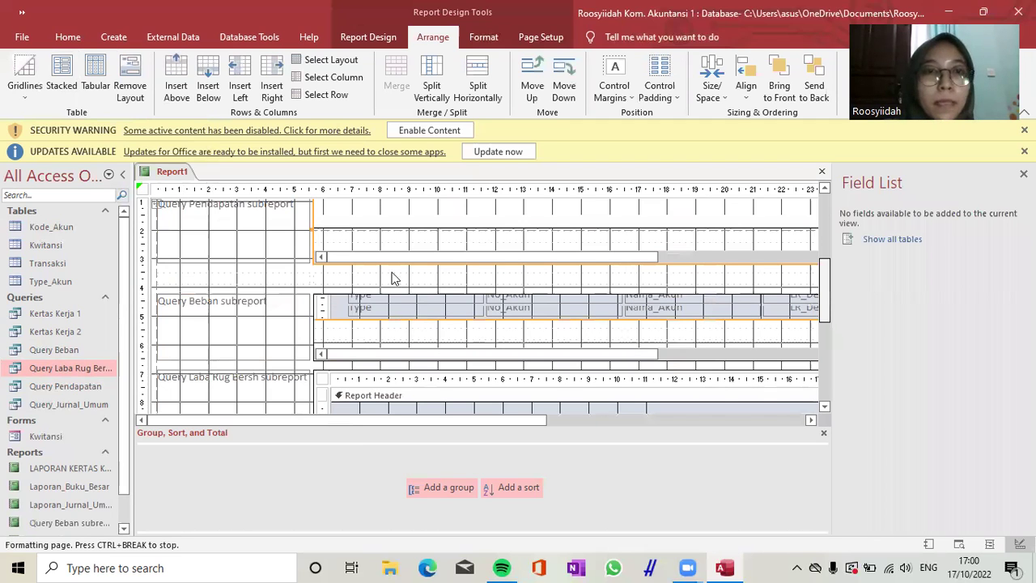
pyautogui.scroll(-2, 391, 277)
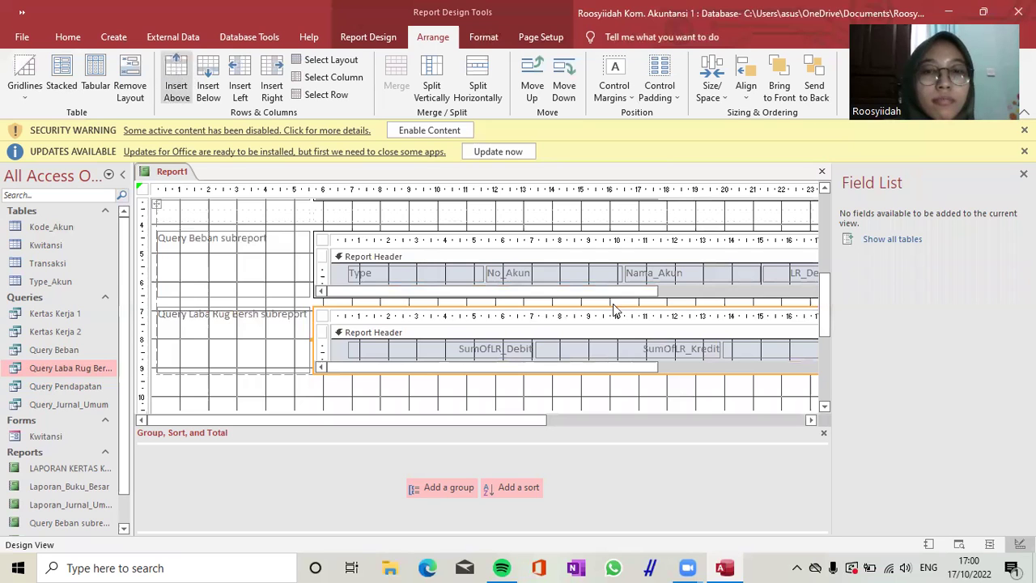
pyautogui.scroll(3, 613, 307)
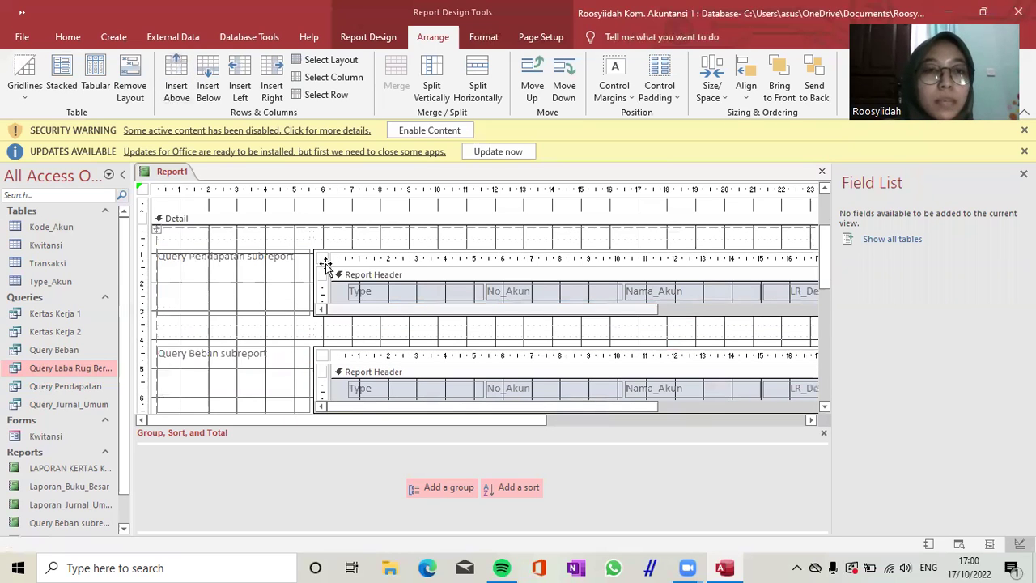
pyautogui.click(324, 265)
pyautogui.click(369, 240)
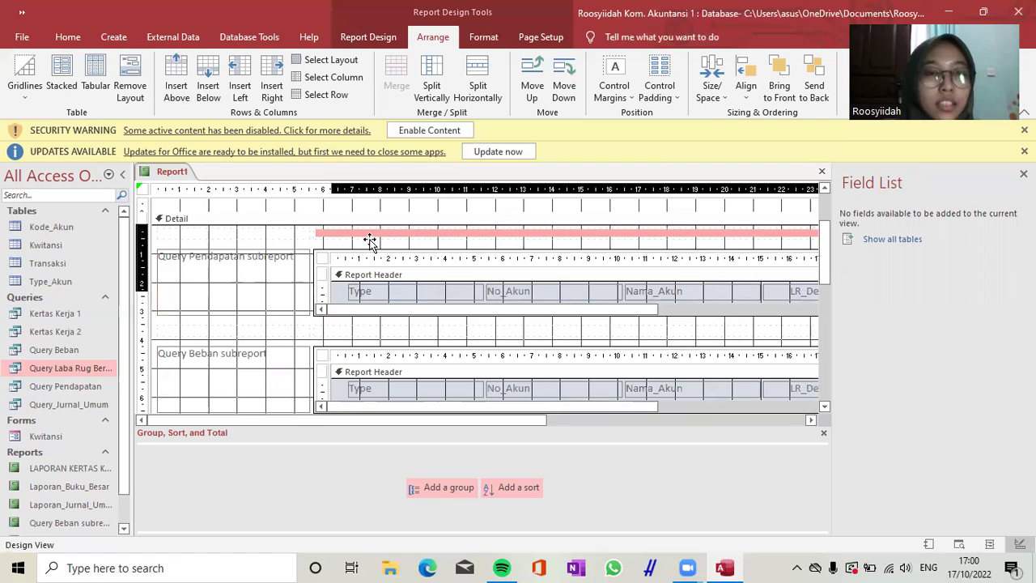
pyautogui.moveTo(369, 240); pyautogui.dragTo(366, 246)
pyautogui.hotkey('ctrl', 'z')
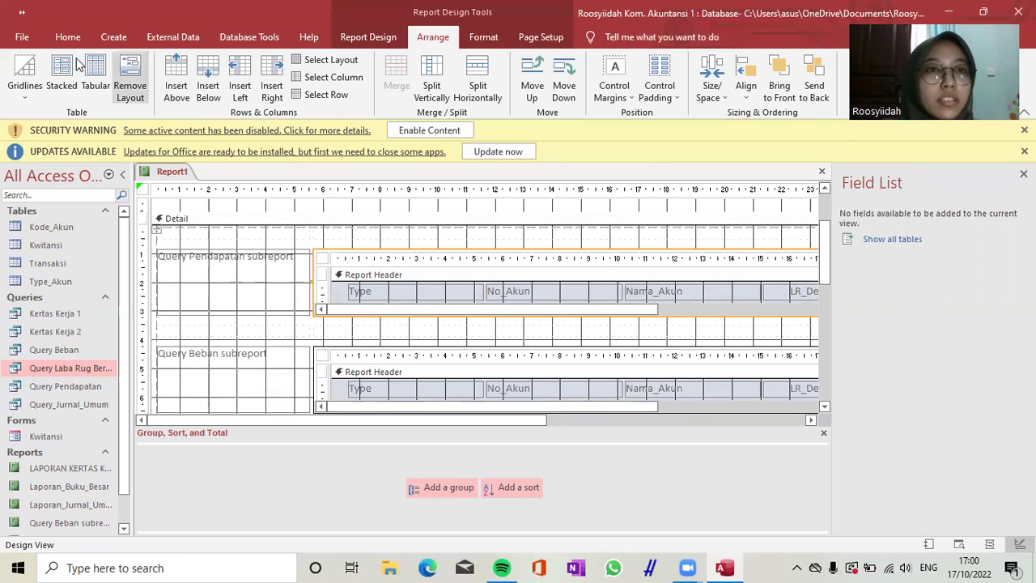
pyautogui.hotkey('ctrl', 'y')
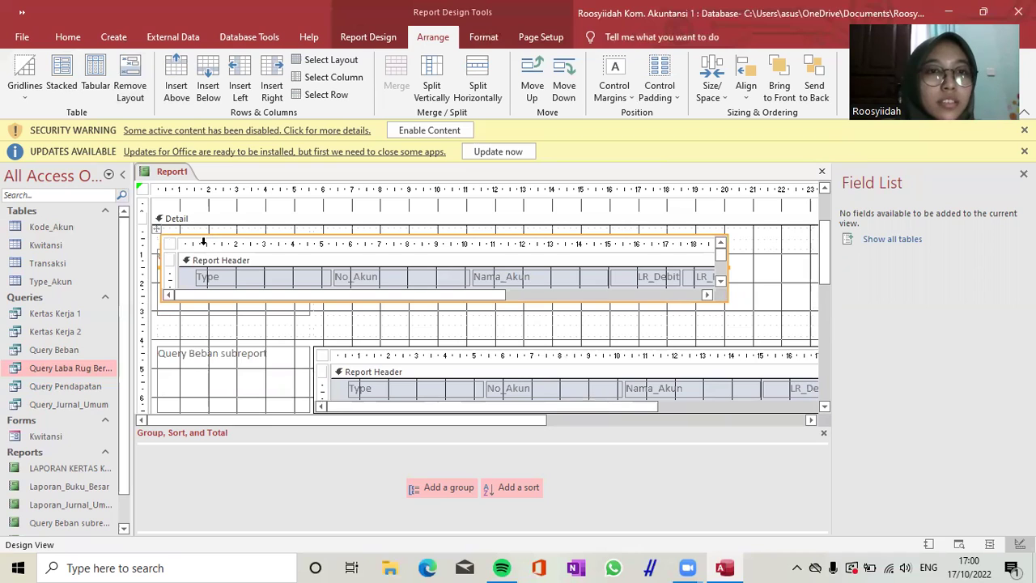
pyautogui.click(344, 258)
pyautogui.moveTo(344, 257); pyautogui.dragTo(368, 256)
pyautogui.click(368, 255)
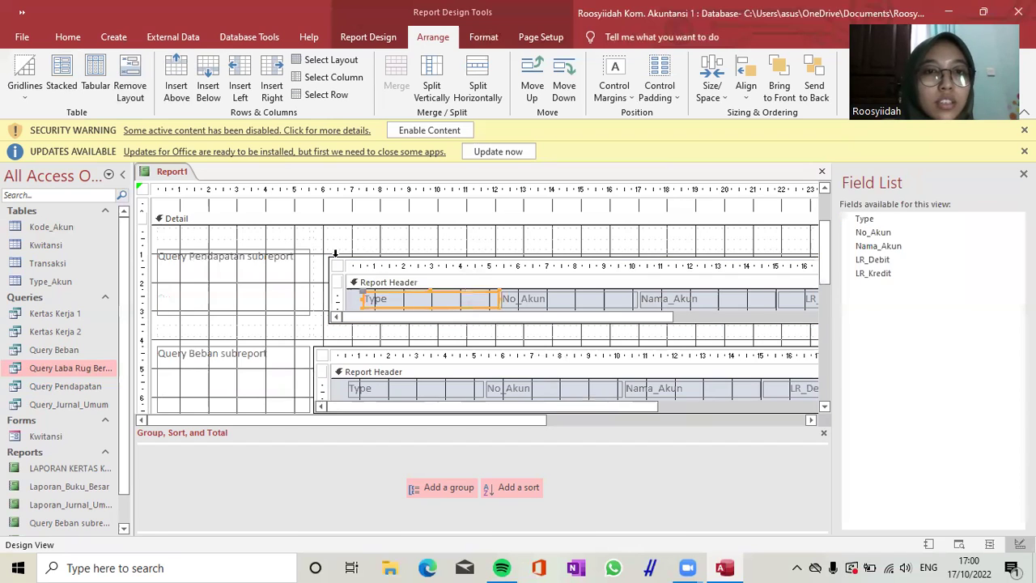
# Step: Move the Query Pendapatan and Query Beban labels into the empty rows directly above their subreports
pyautogui.click(335, 253)
pyautogui.moveTo(314, 249); pyautogui.dragTo(383, 353)
pyautogui.click(264, 245)
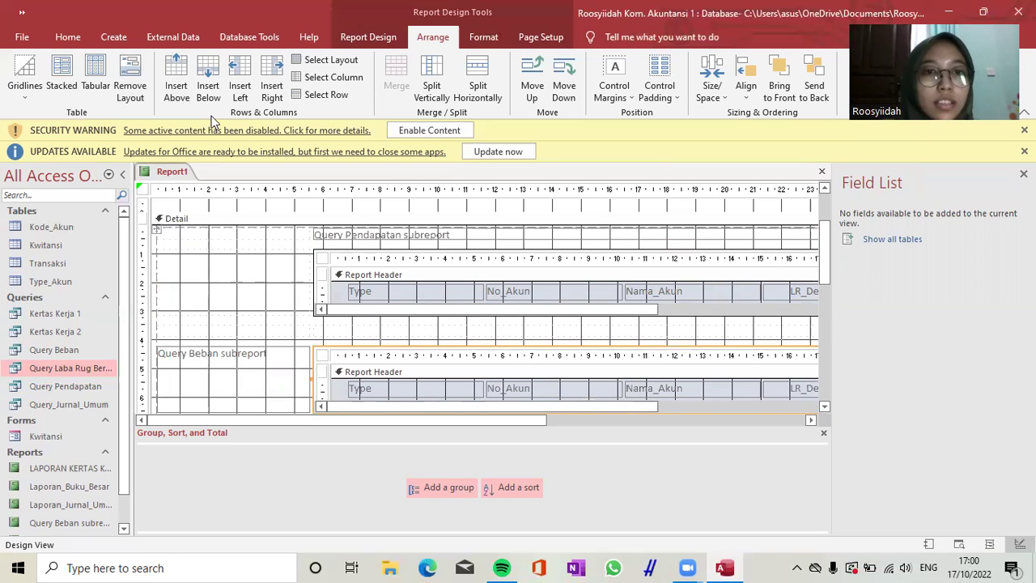
pyautogui.click(70, 85)
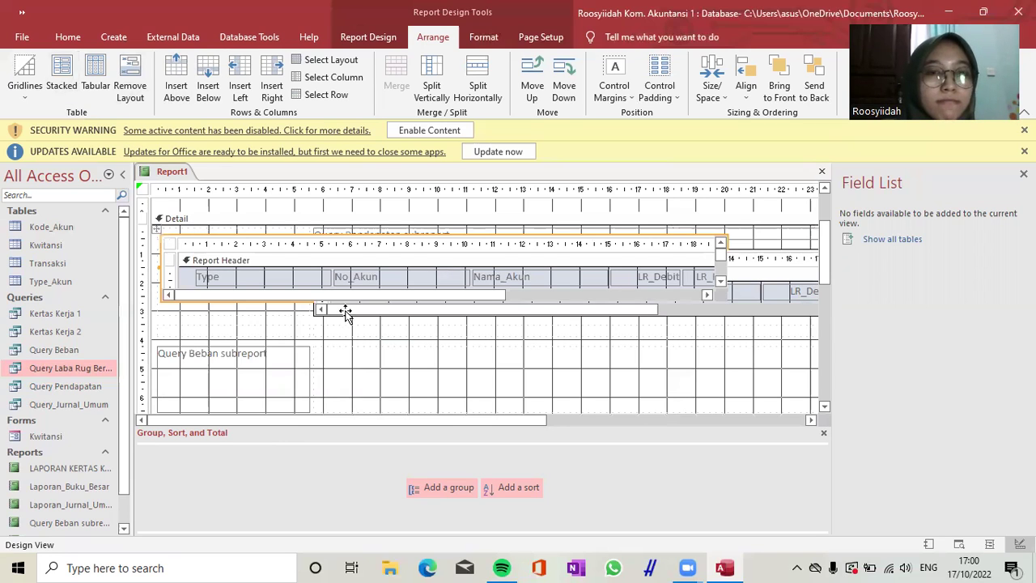
pyautogui.moveTo(368, 347)
pyautogui.mouseDown()
pyautogui.moveTo(290, 349)
pyautogui.moveTo(369, 333)
pyautogui.mouseUp()
pyautogui.moveTo(363, 372); pyautogui.dragTo(359, 365)
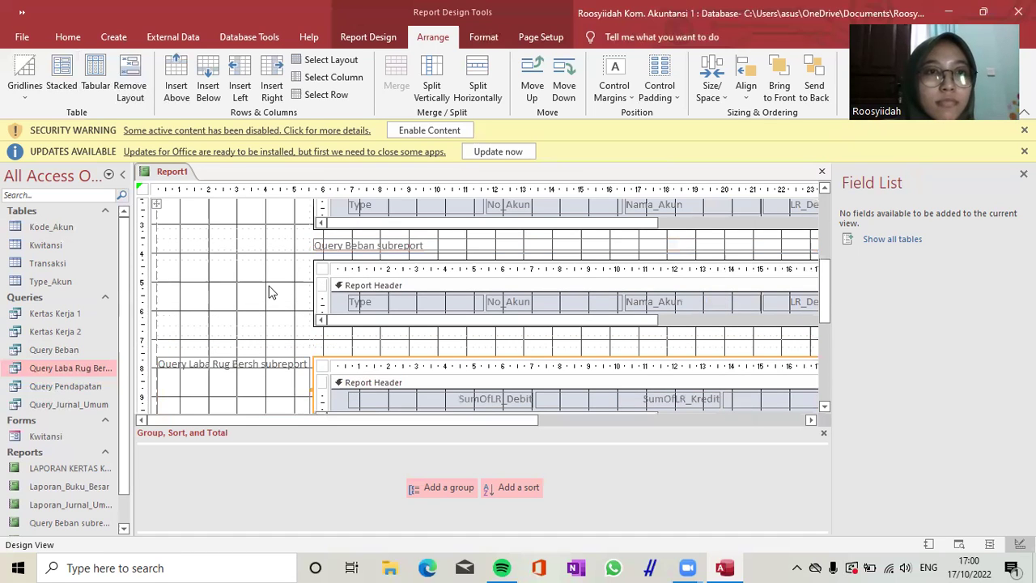
# Step: Move the Query Laba Rug Bersh label into the empty row directly above its subreport
pyautogui.click(61, 75)
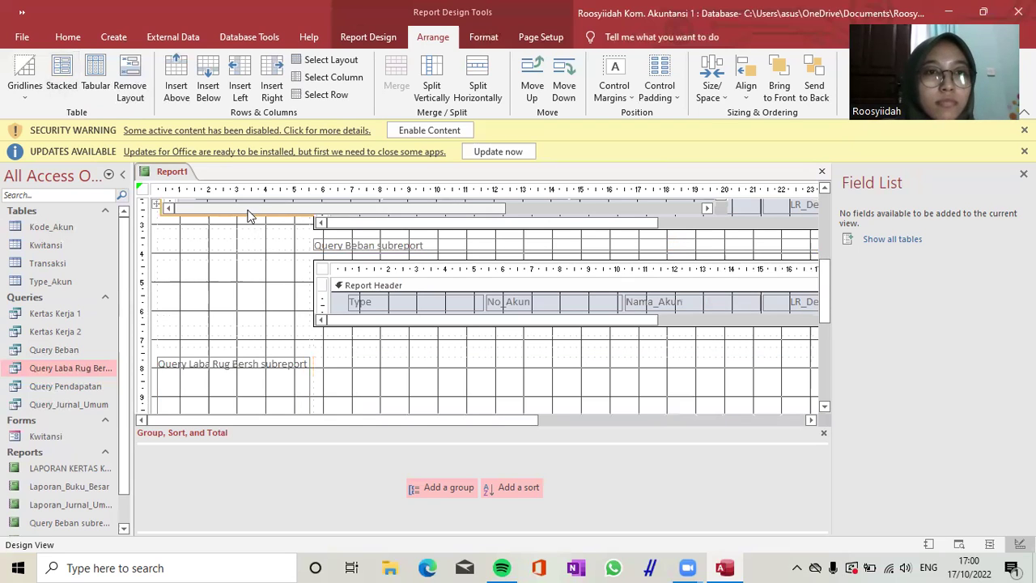
pyautogui.click(243, 216)
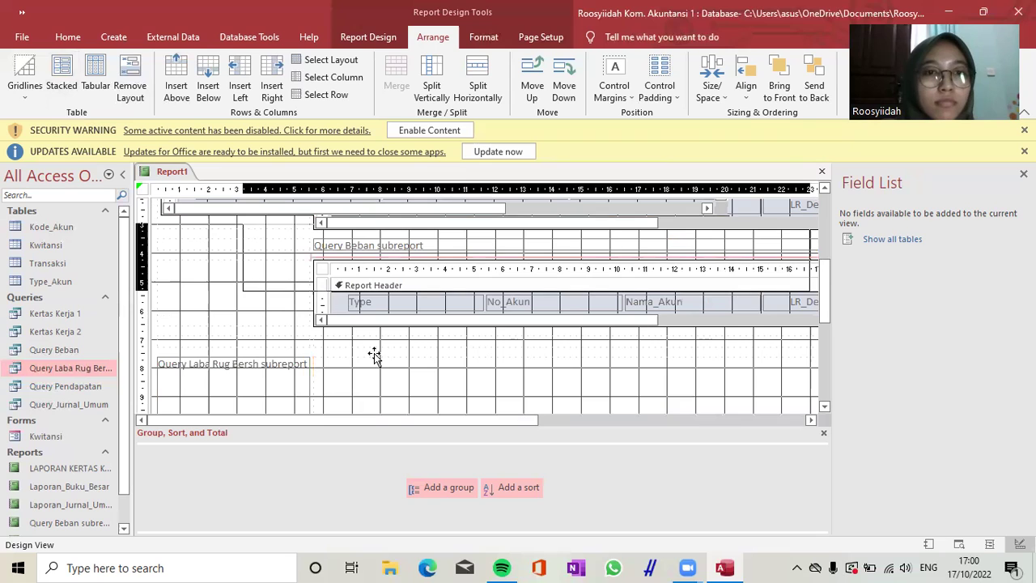
pyautogui.click(260, 360)
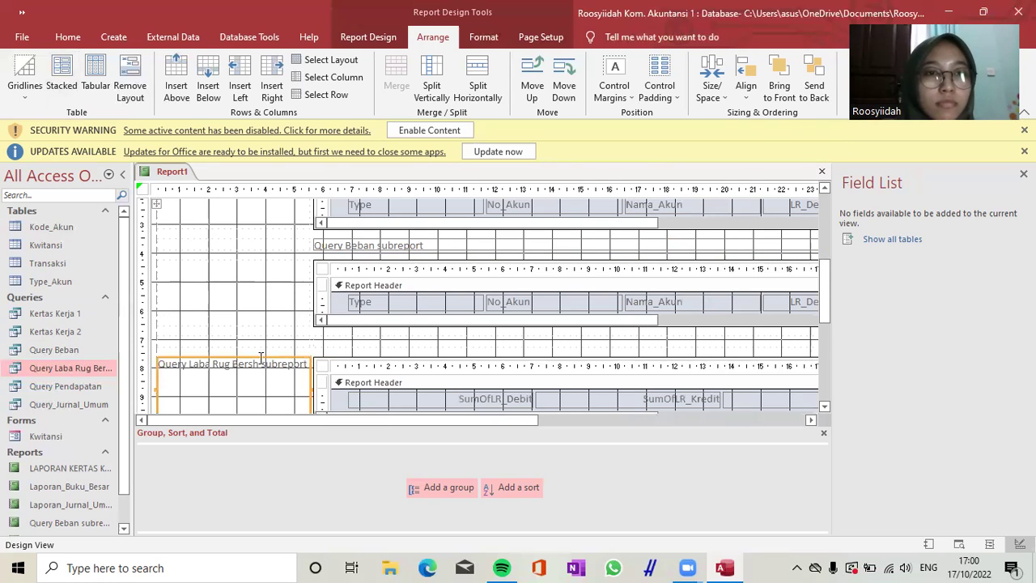
pyautogui.moveTo(259, 359); pyautogui.dragTo(340, 348)
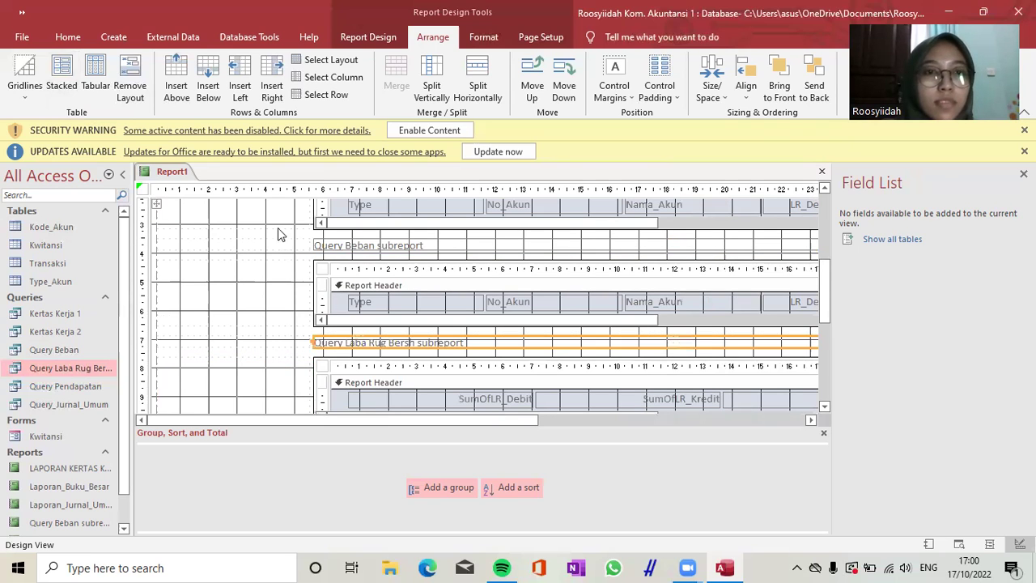
# Step: Delete the empty first column of the stacked layout in the Detail section
pyautogui.scroll(3, 223, 307)
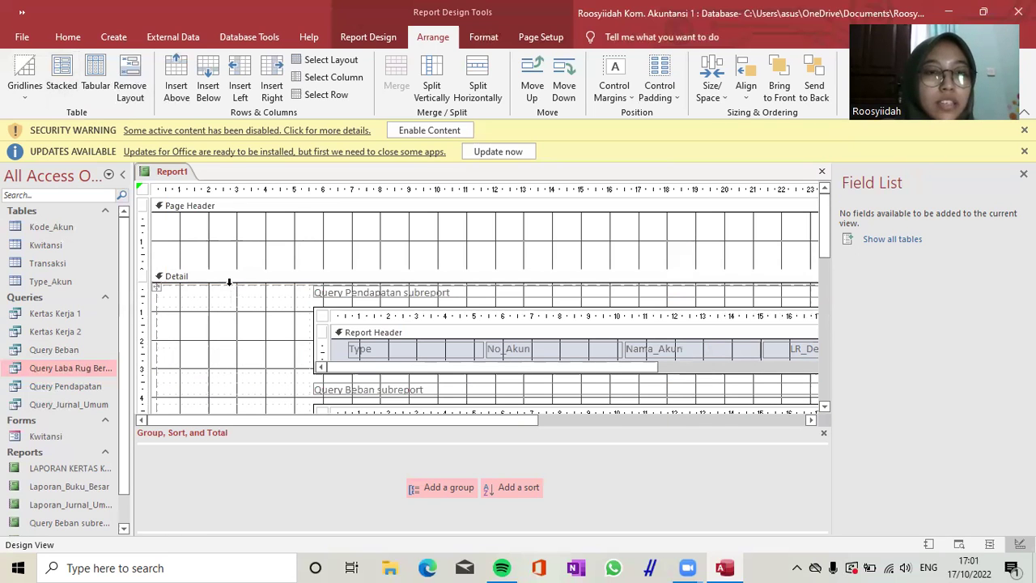
pyautogui.click(229, 281)
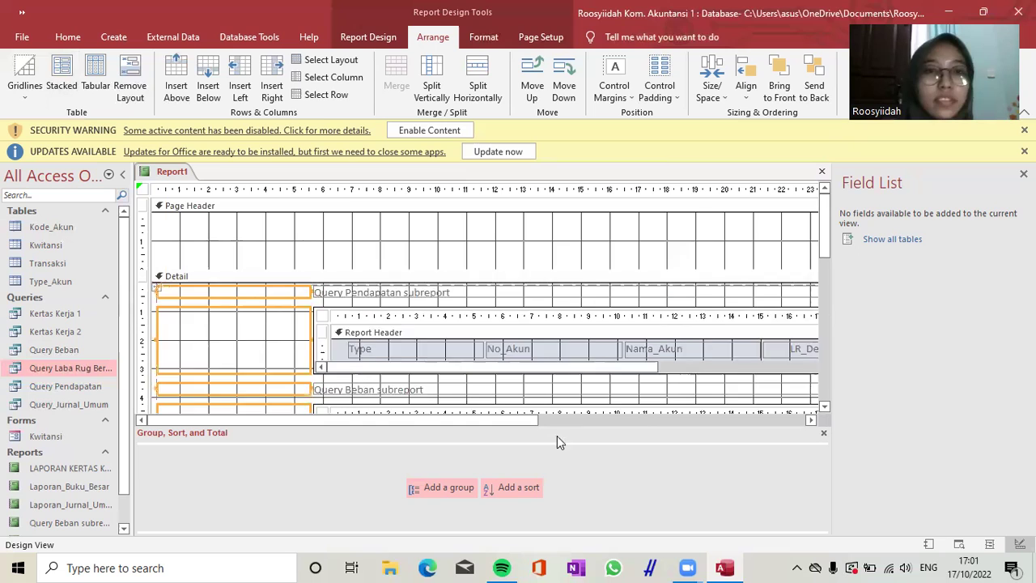
pyautogui.press('Delete')
# Step: Change the caption of the Query Pendapatan subreport label to "Pendapatan Usaha"
pyautogui.scroll(-2, 755, 308)
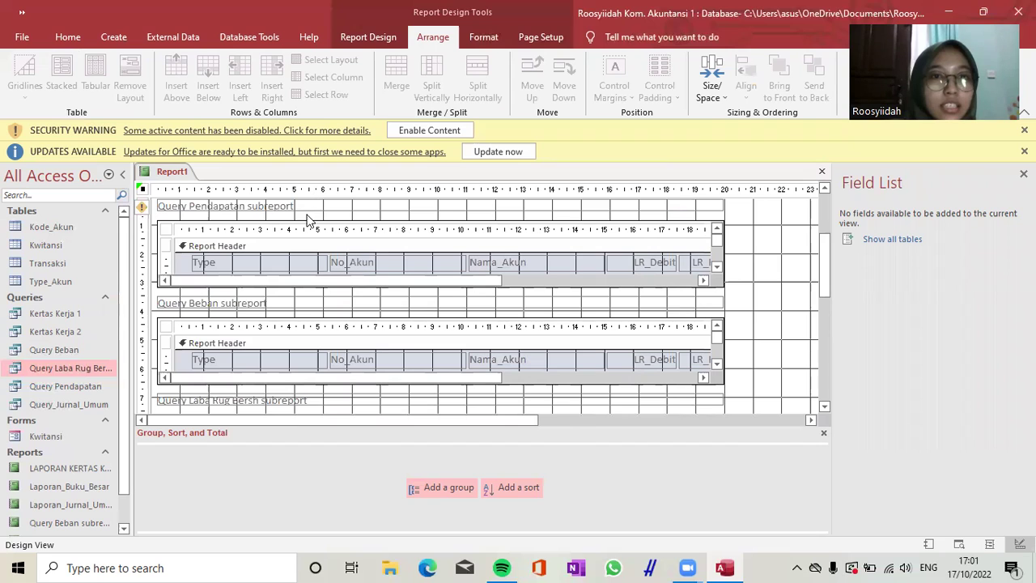
pyautogui.click(155, 206)
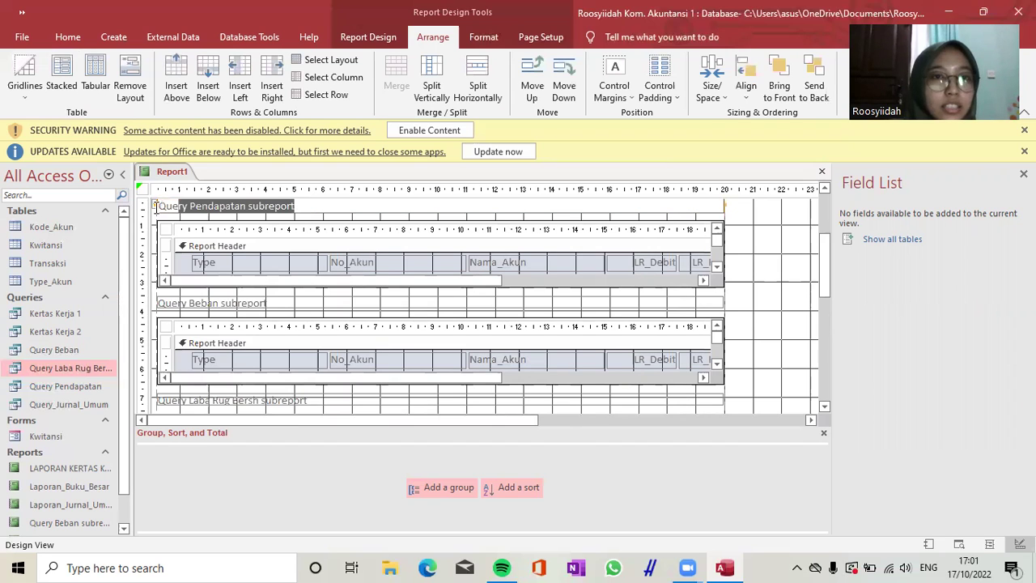
pyautogui.click(149, 208)
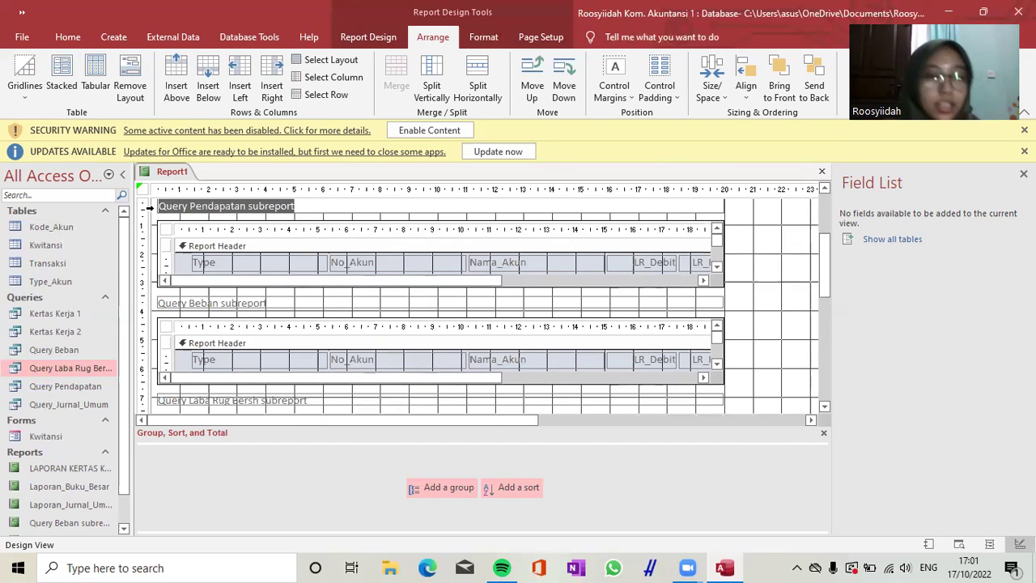
pyautogui.press('Delete')
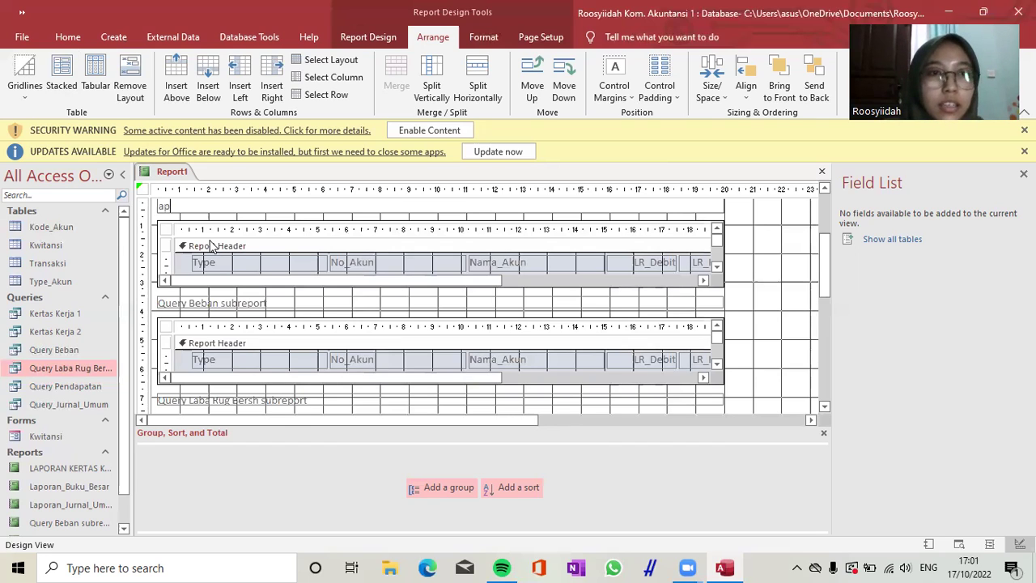
pyautogui.write('Pendapatan Usaha')
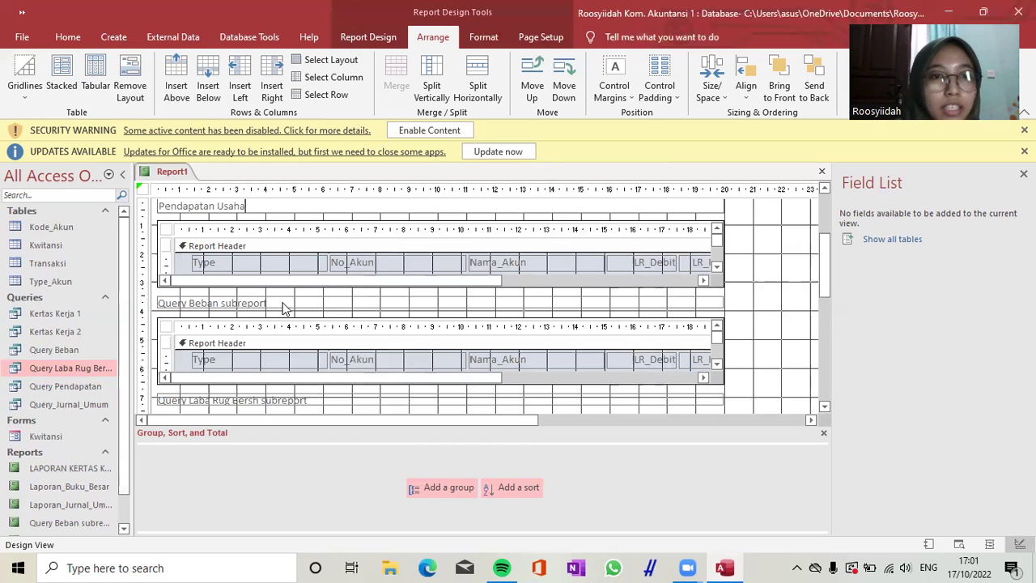
# Step: Change the caption of the Query Beban subreport label to "Beban Usaha"
pyautogui.doubleClick(242, 306)
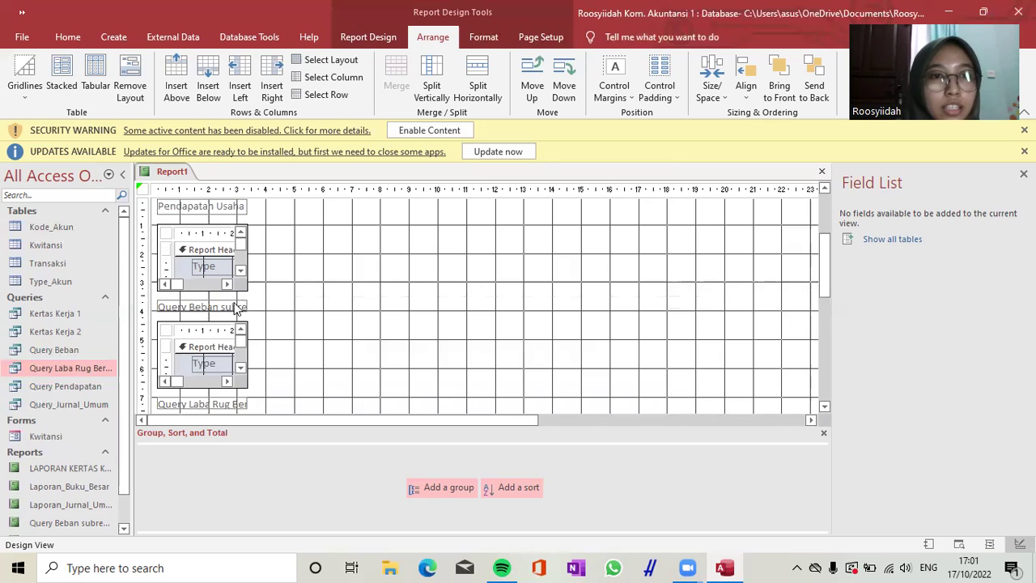
pyautogui.click(171, 306)
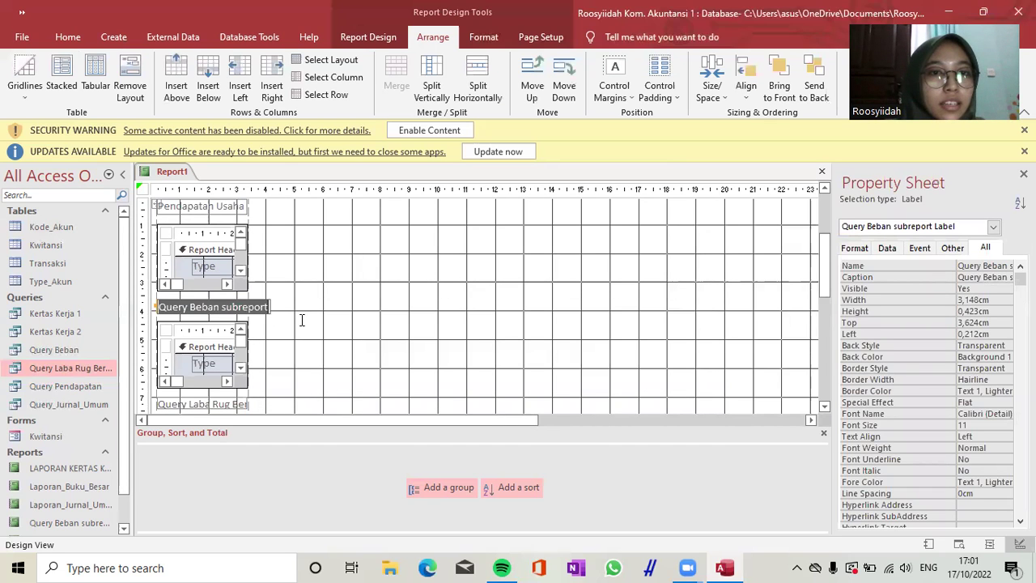
pyautogui.write('Beban Ua')
pyautogui.write('aha')
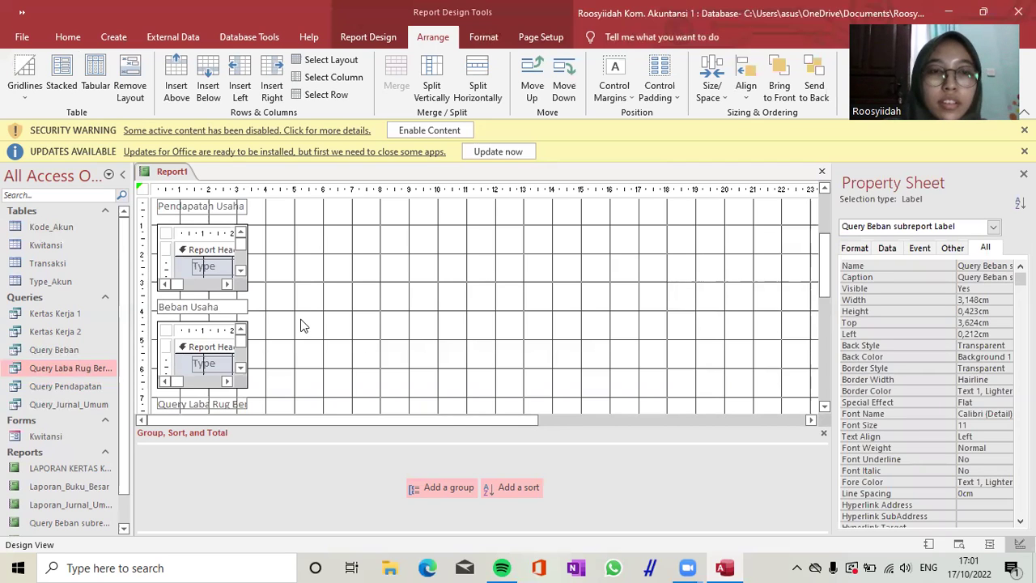
pyautogui.click(301, 325)
# Step: Widen the stacked layout column holding the labels and subreports to about 20.4 cm
pyautogui.click(216, 204)
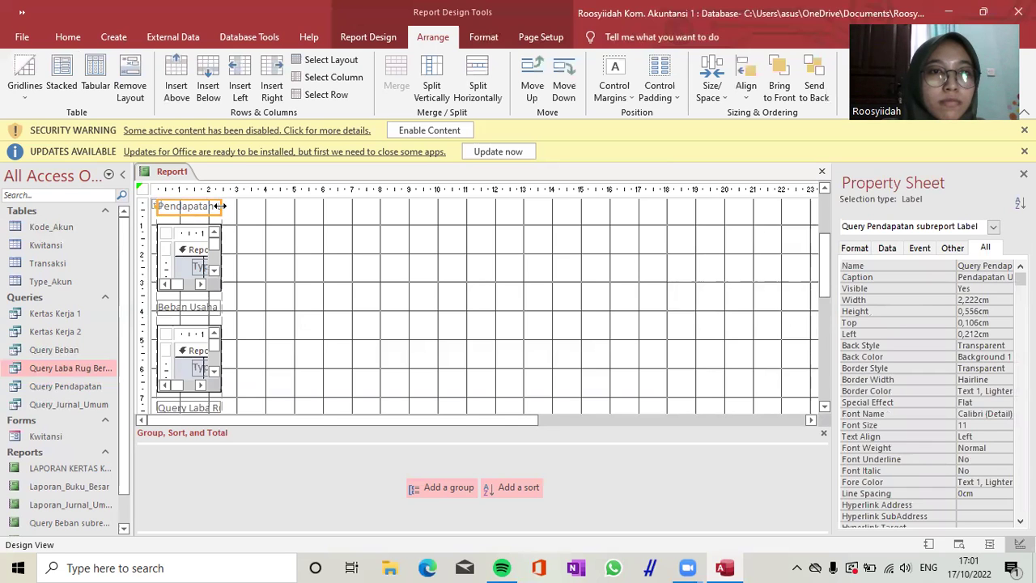
pyautogui.moveTo(219, 205); pyautogui.dragTo(755, 201)
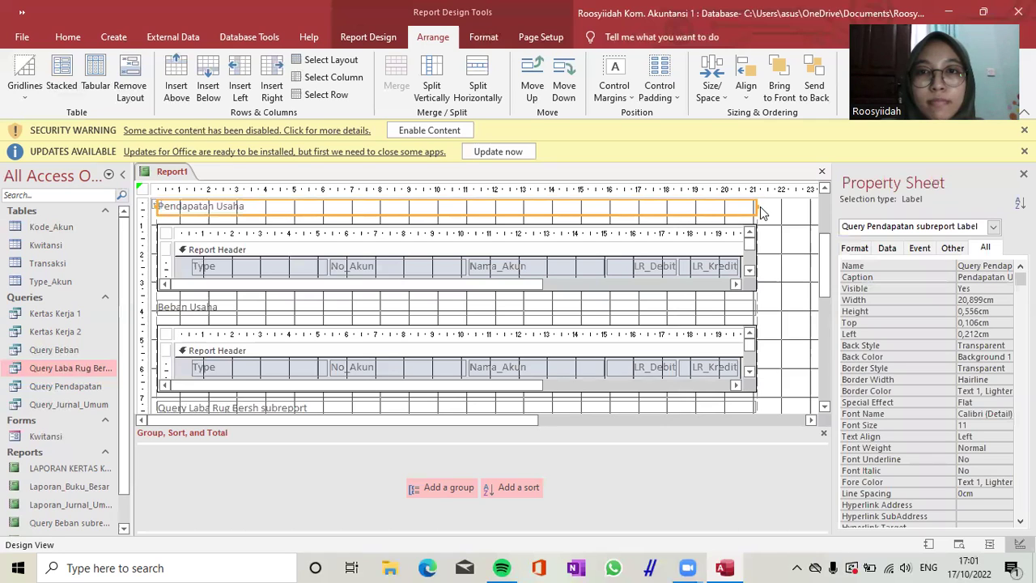
pyautogui.moveTo(750, 208); pyautogui.dragTo(742, 207)
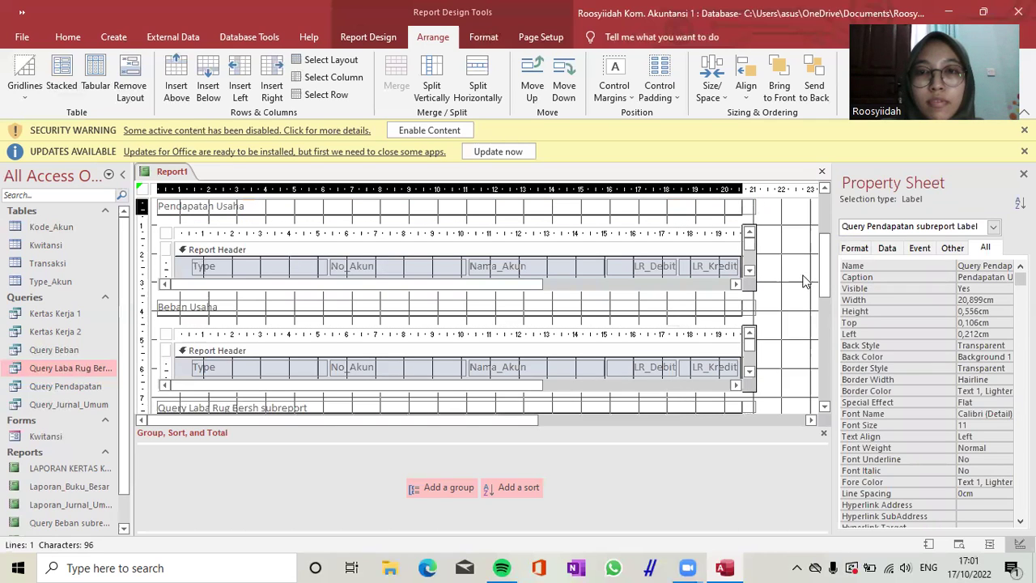
# Step: Delete the label above the Query Laba Rug Bersh subreport
pyautogui.scroll(-5, 793, 292)
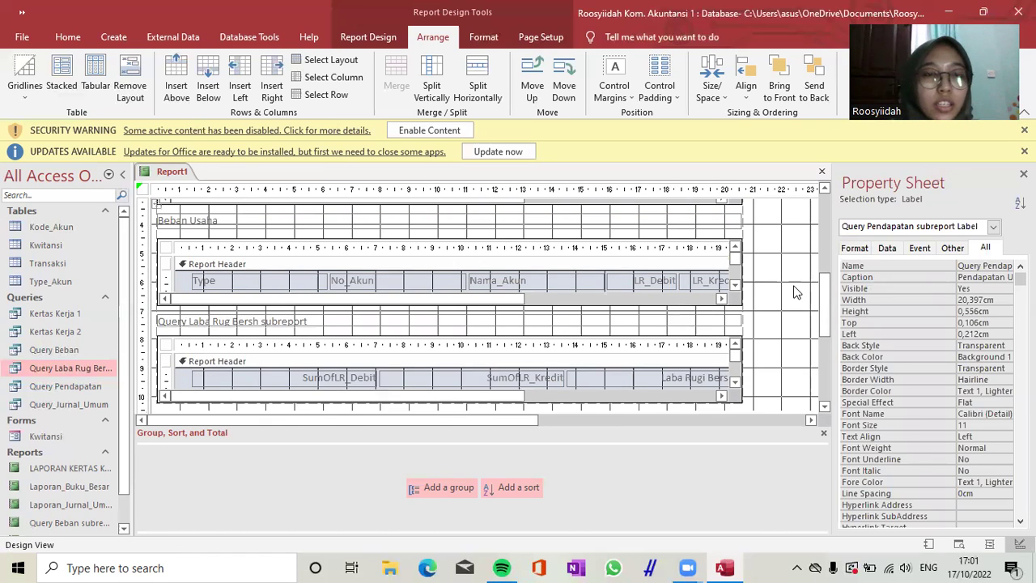
pyautogui.click(311, 287)
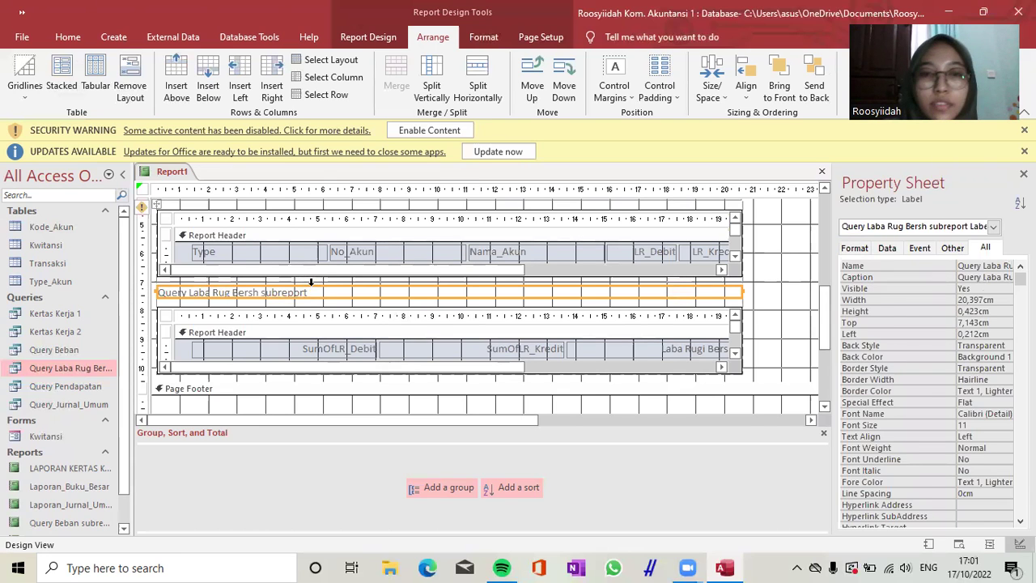
pyautogui.press('Delete')
# Step: Set the height of the Query Laba Rug Bersh subreport to 1 cm
pyautogui.click(406, 300)
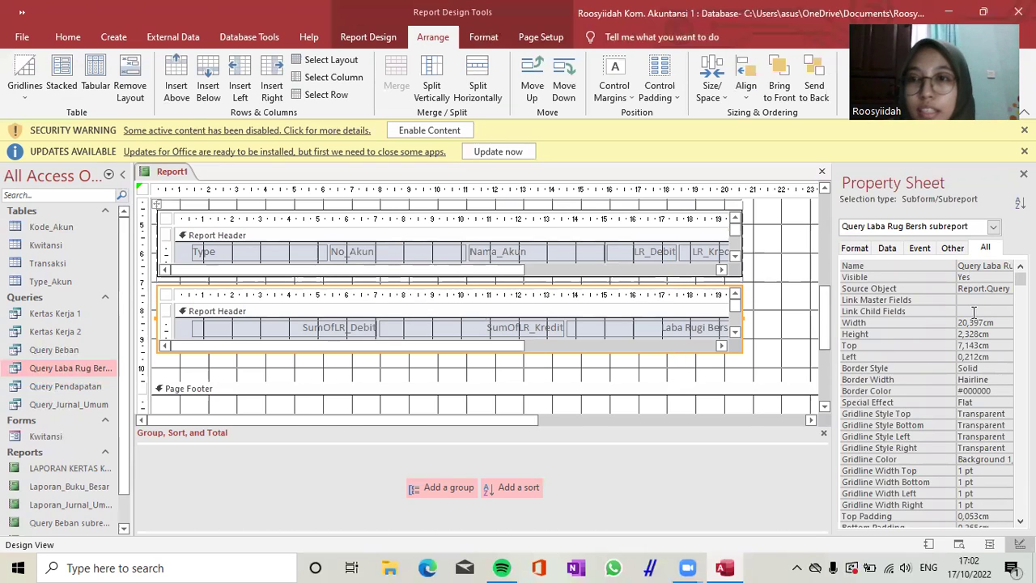
pyautogui.doubleClick(956, 333)
pyautogui.write('1')
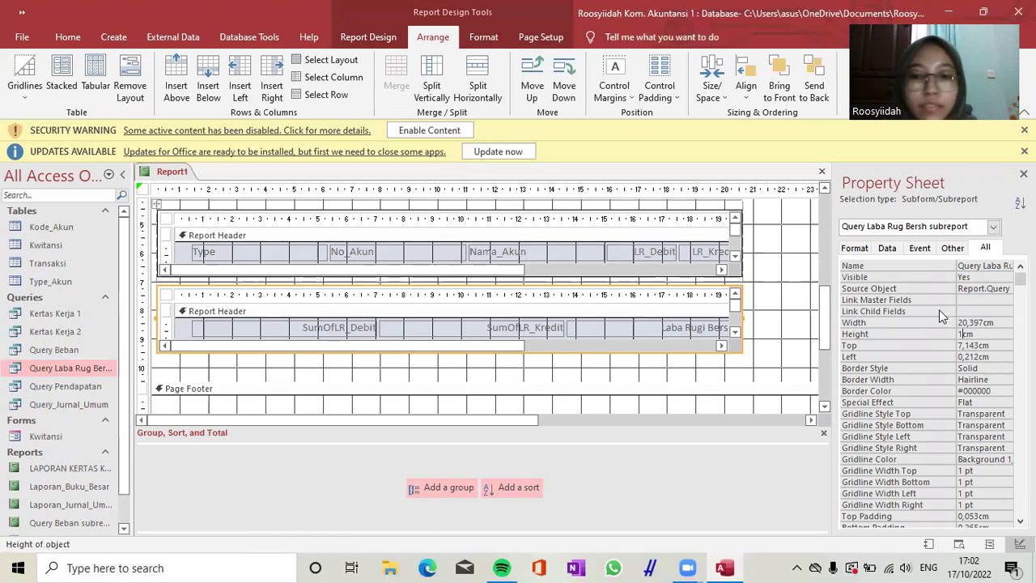
pyautogui.press('Return')
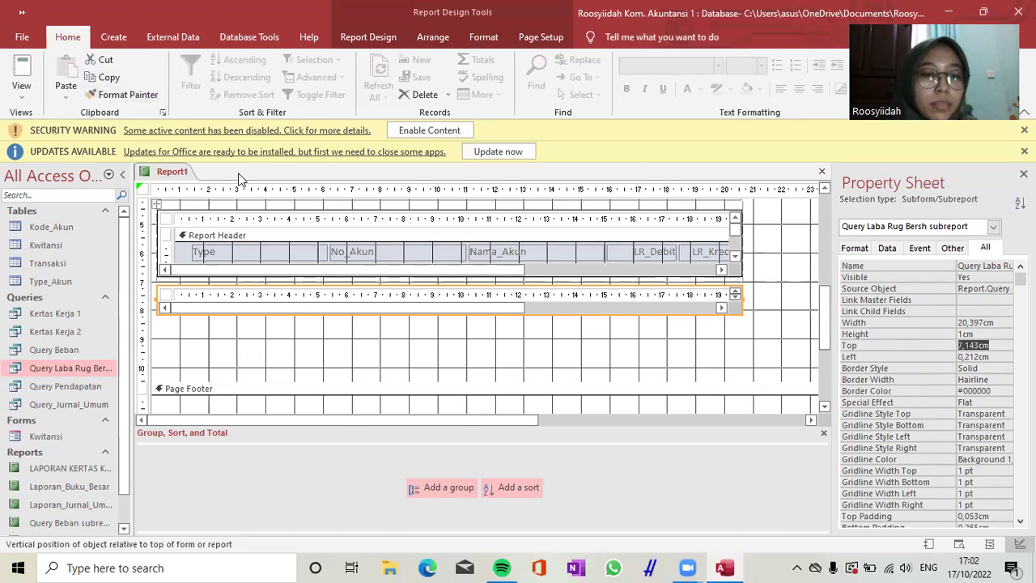
# Step: Save the report under the name "Laporan Laba Rug"
pyautogui.hotkey('ctrl', 's')
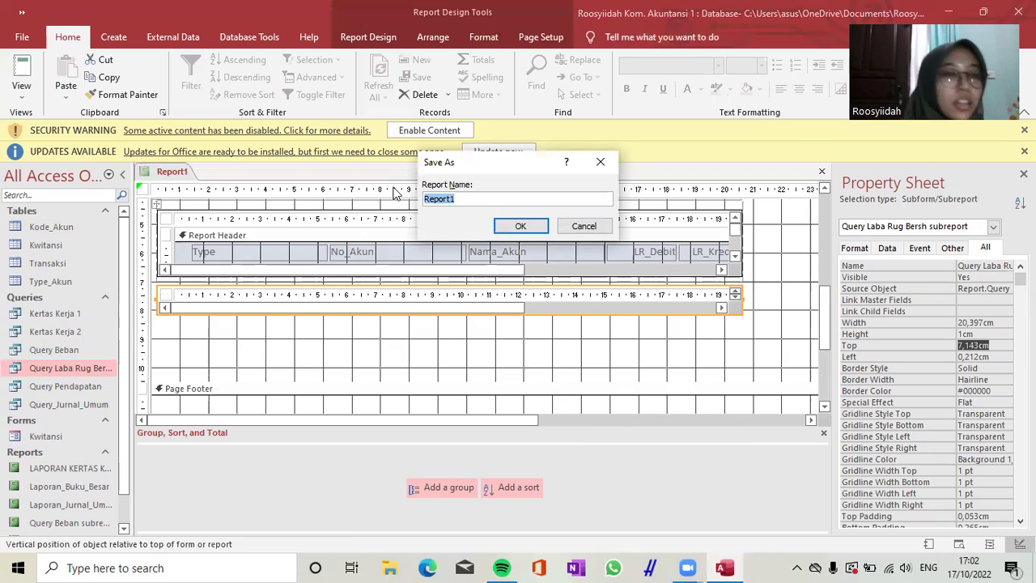
pyautogui.write('la')
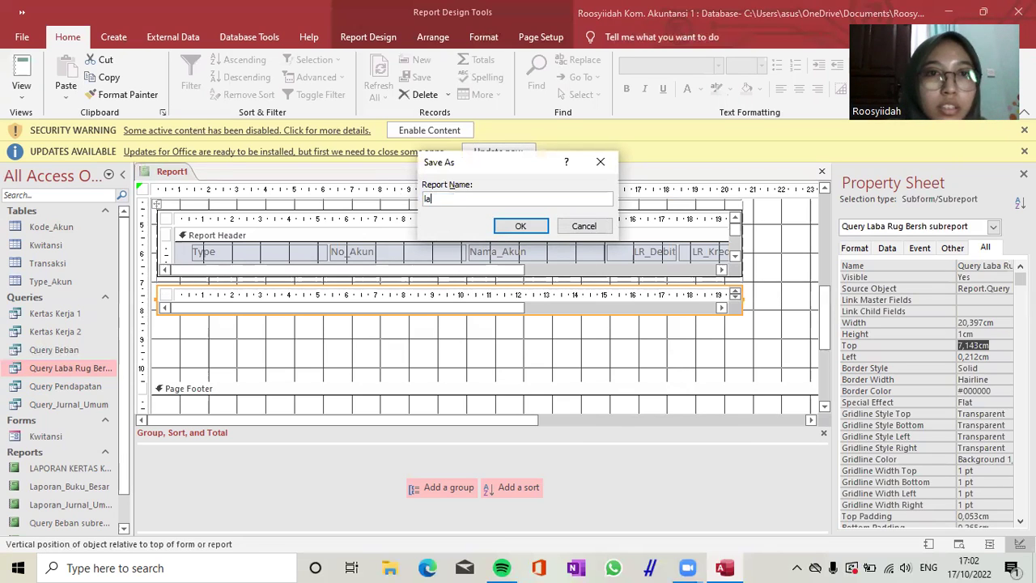
pyautogui.write('Lapora')
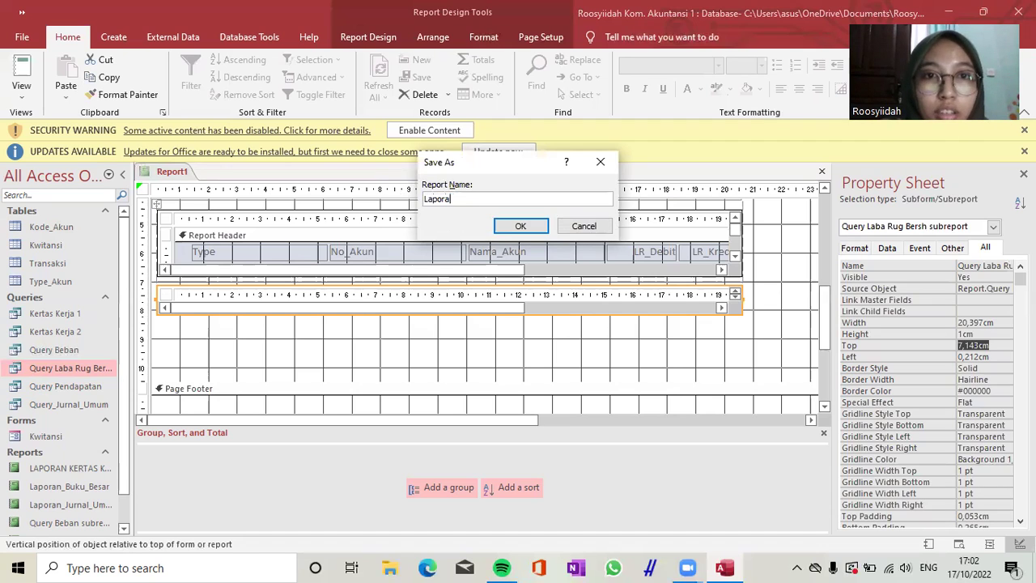
pyautogui.write('n Laba Ruh')
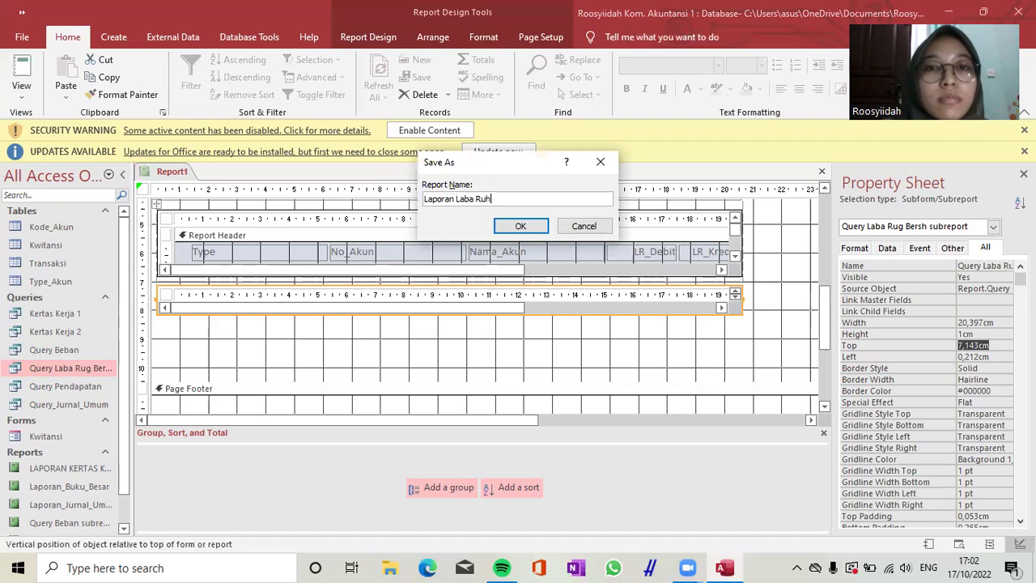
pyautogui.press('BackSpace')
pyautogui.write('g')
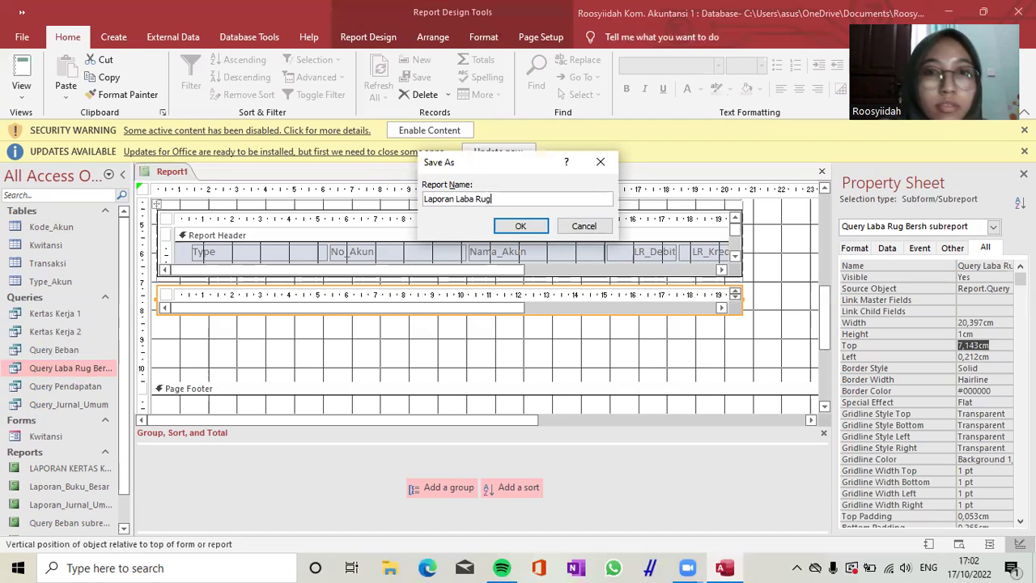
pyautogui.press('Return')
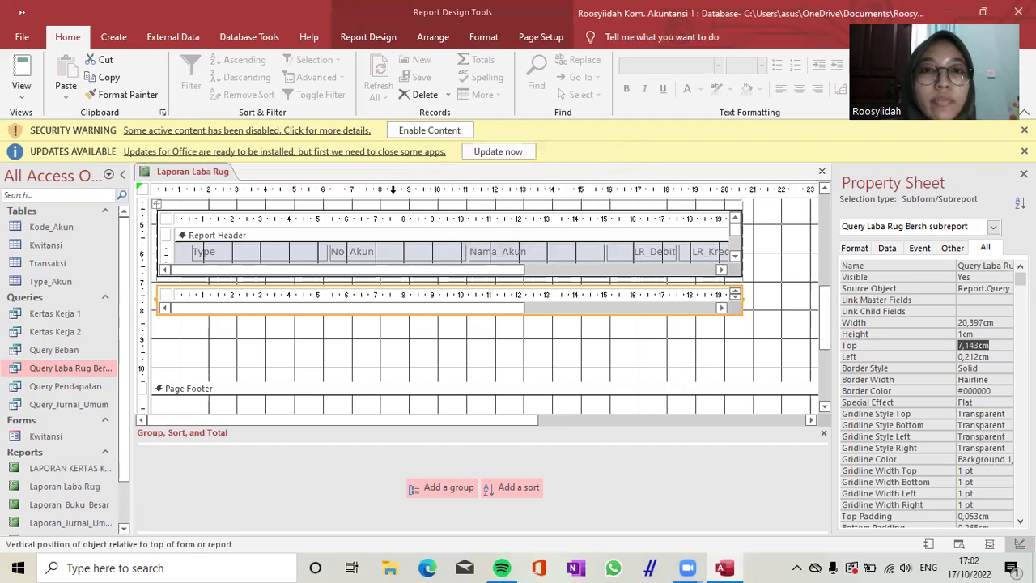
pyautogui.click(653, 247)
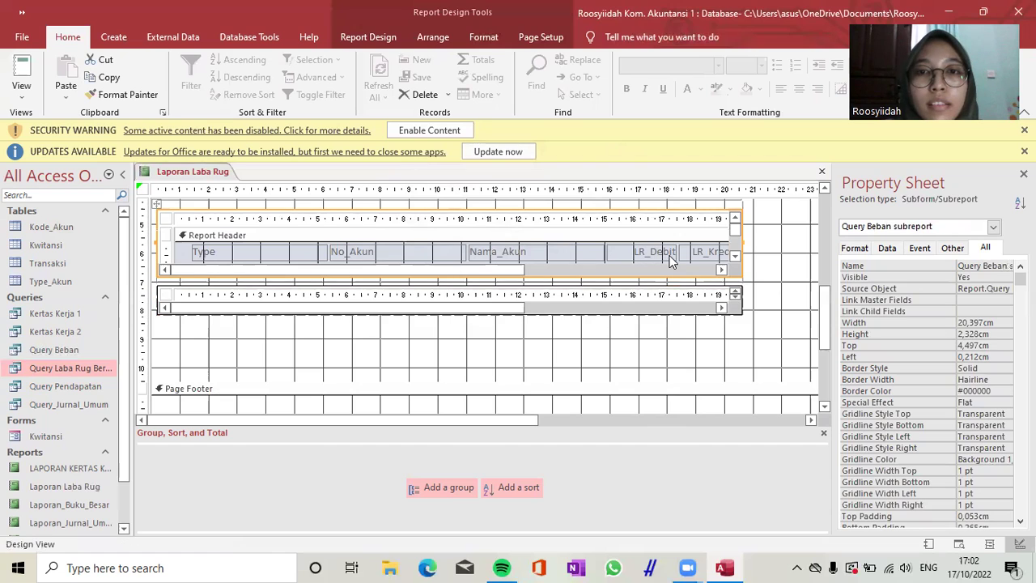
pyautogui.click(670, 253)
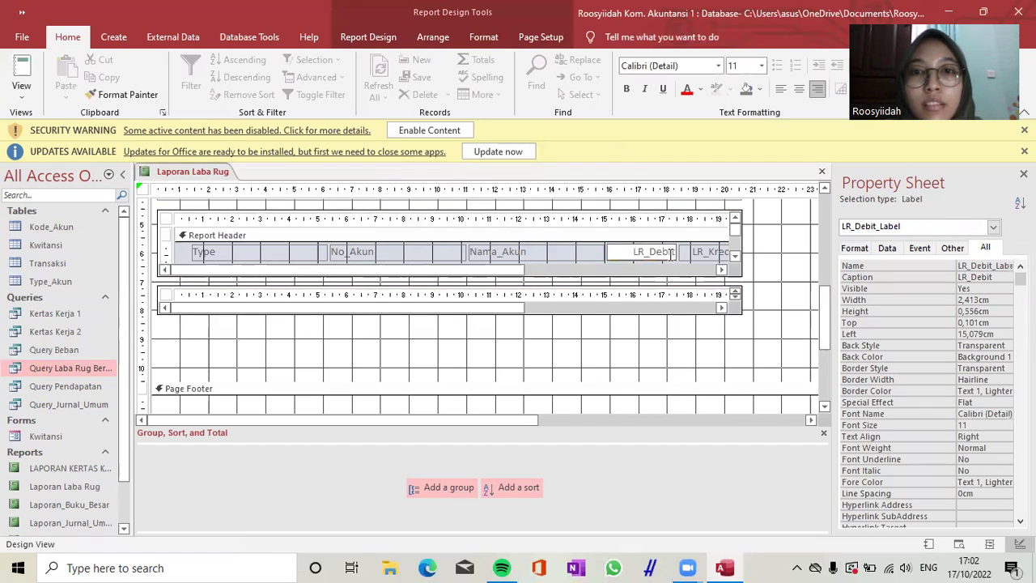
pyautogui.hotkey('shift', 'Left')
pyautogui.hotkey('ctrl', 'c')
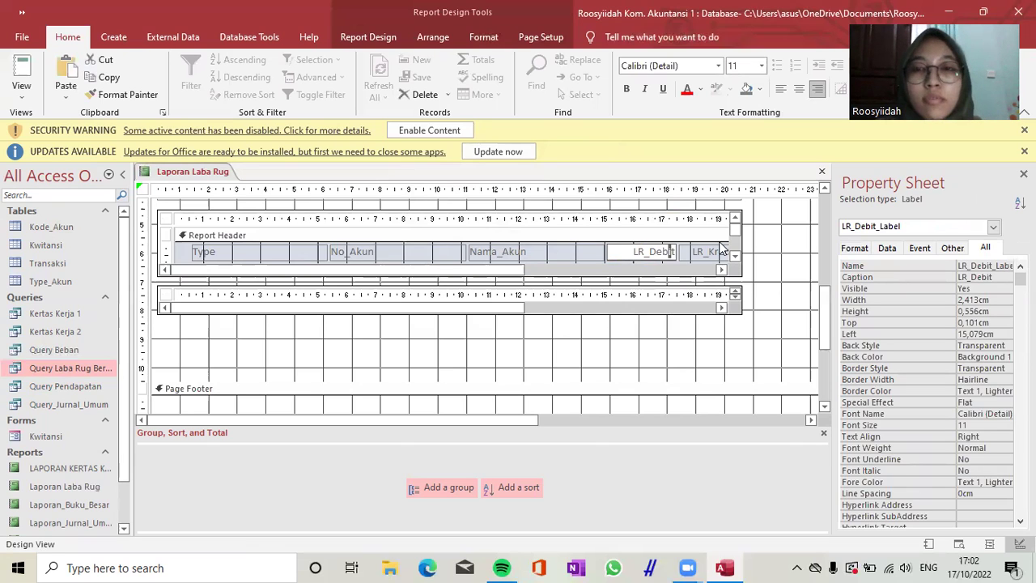
pyautogui.click(745, 247)
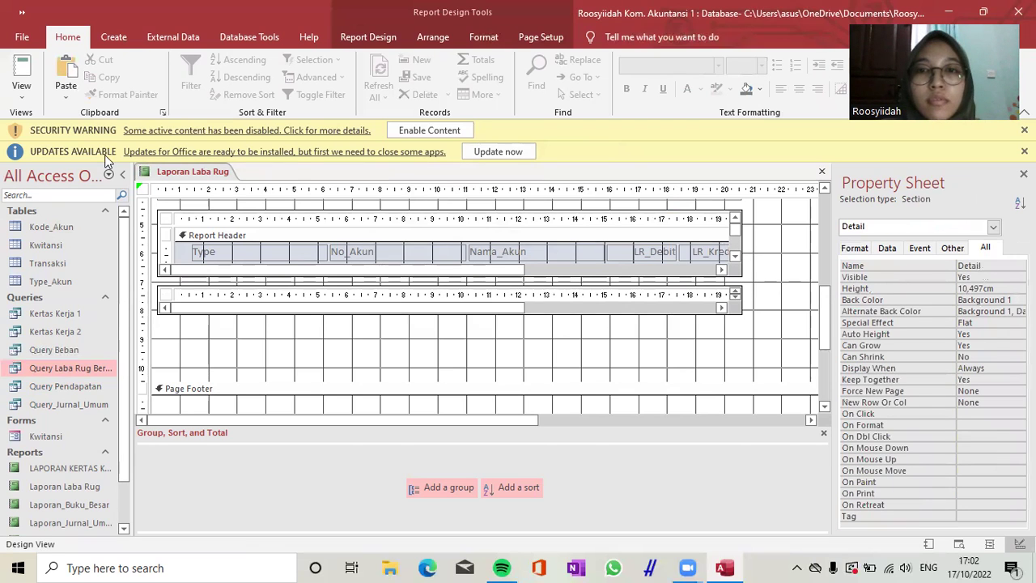
pyautogui.rightClick(215, 177)
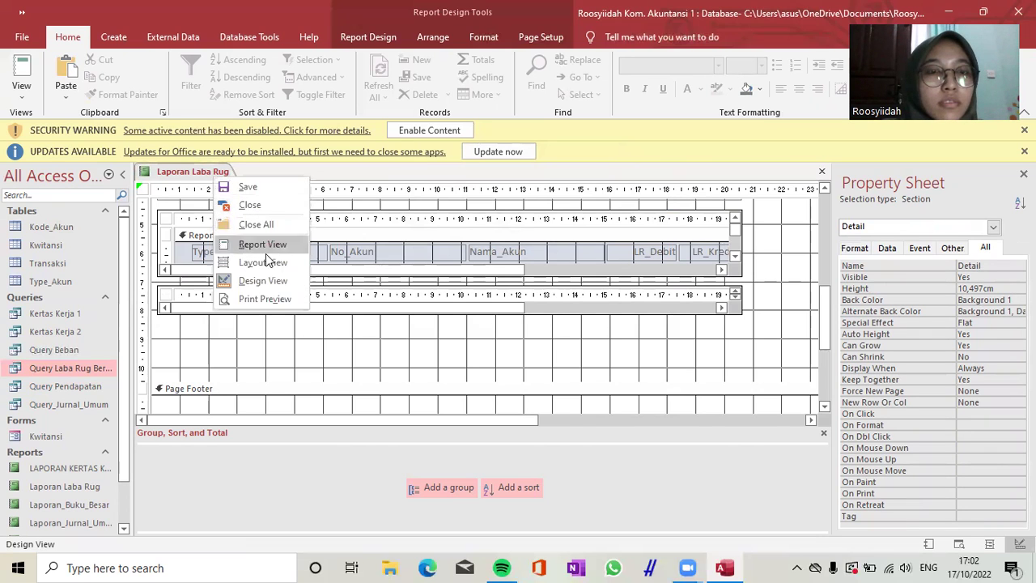
pyautogui.click(337, 168)
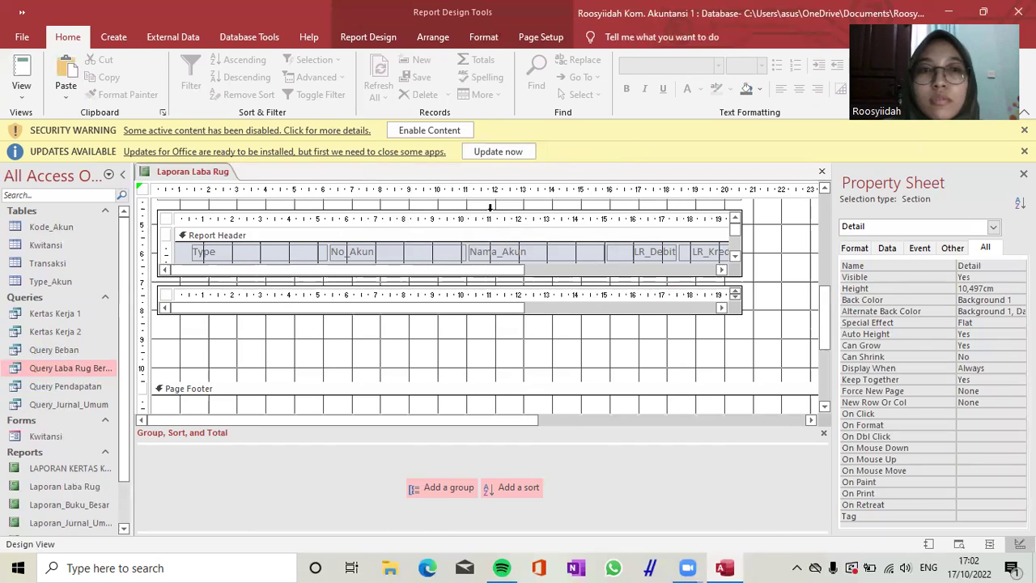
# Step: Review the whole report in Report View and close it, saving the changes to the Query Beban subreport
pyautogui.click(21, 91)
pyautogui.click(49, 123)
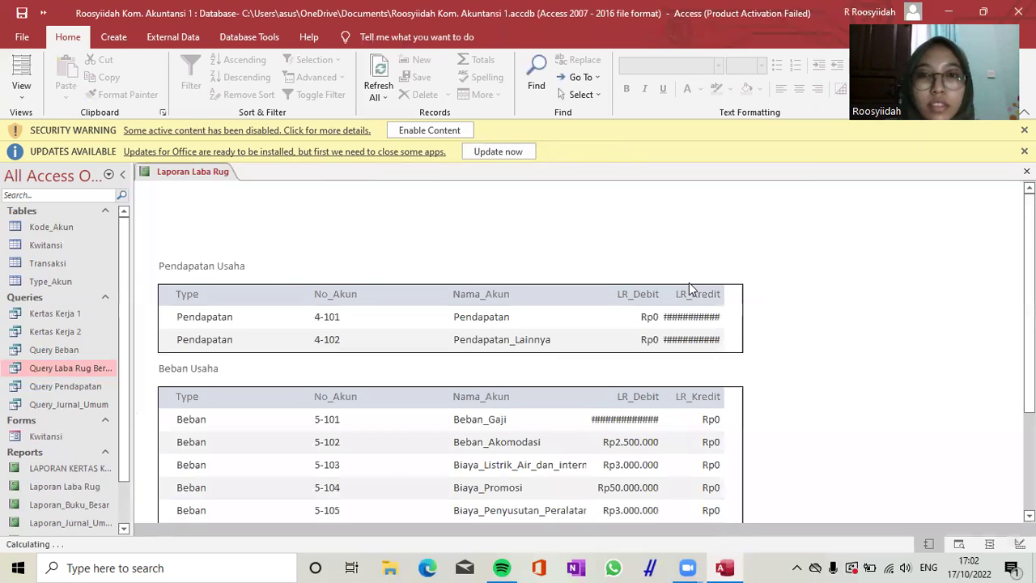
pyautogui.scroll(-5, 689, 288)
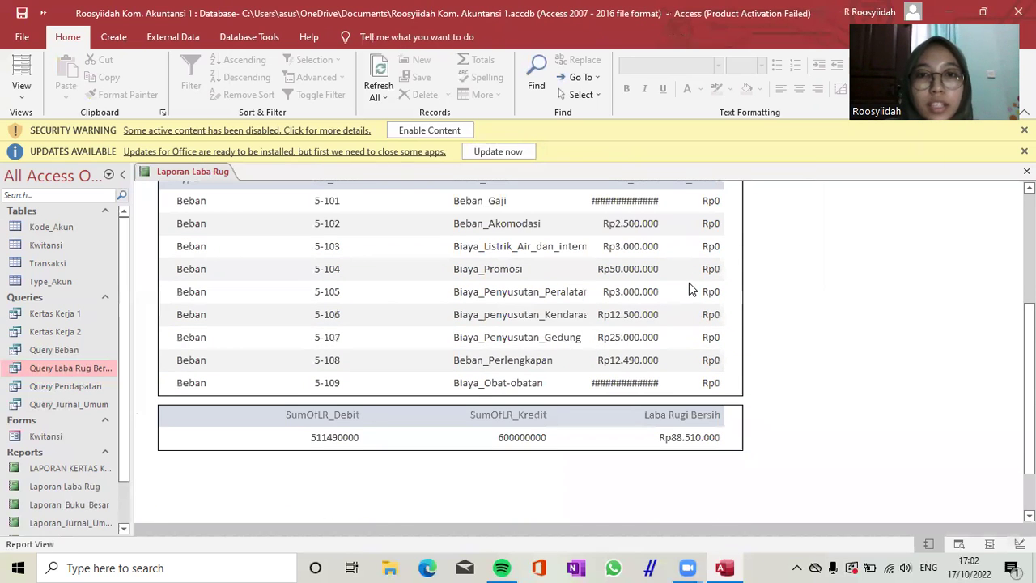
pyautogui.scroll(-2, 689, 285)
pyautogui.scroll(3, 689, 285)
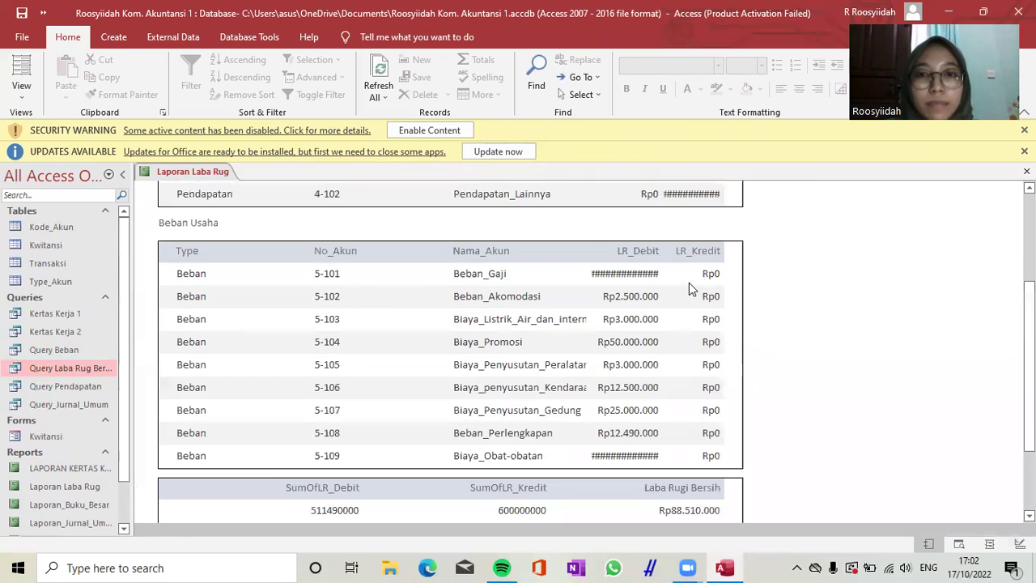
pyautogui.scroll(3, 689, 282)
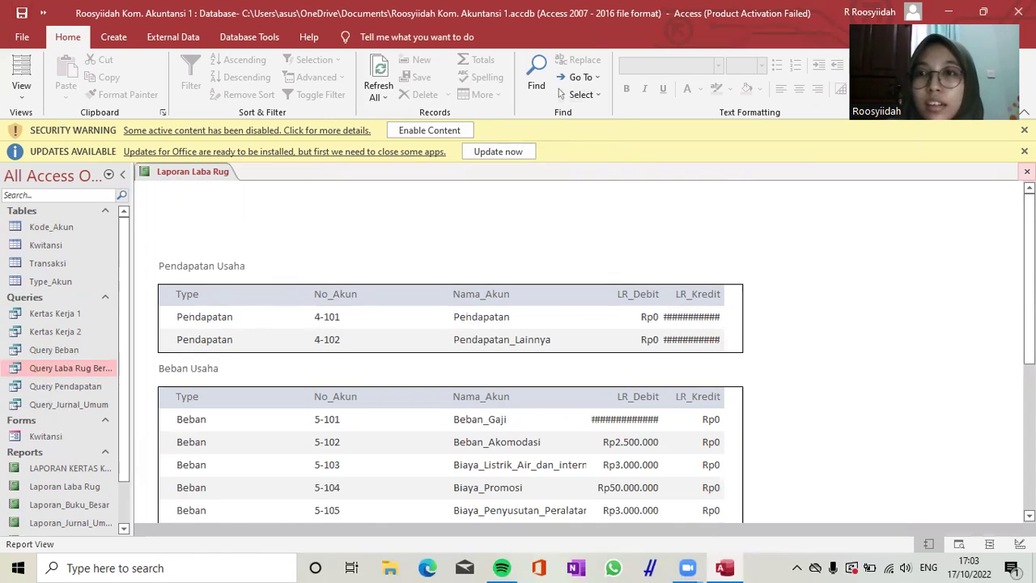
pyautogui.click(1026, 170)
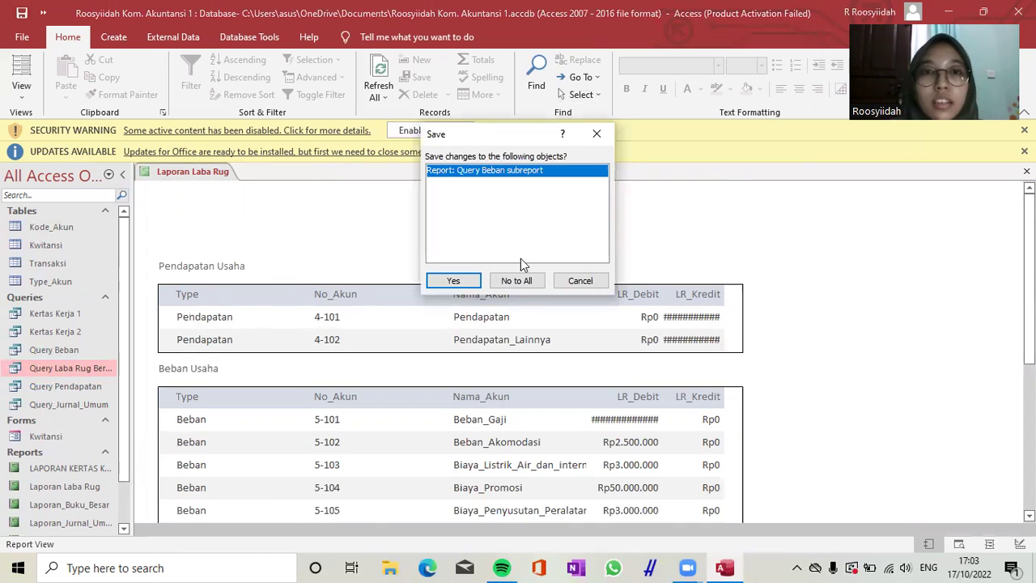
pyautogui.click(453, 281)
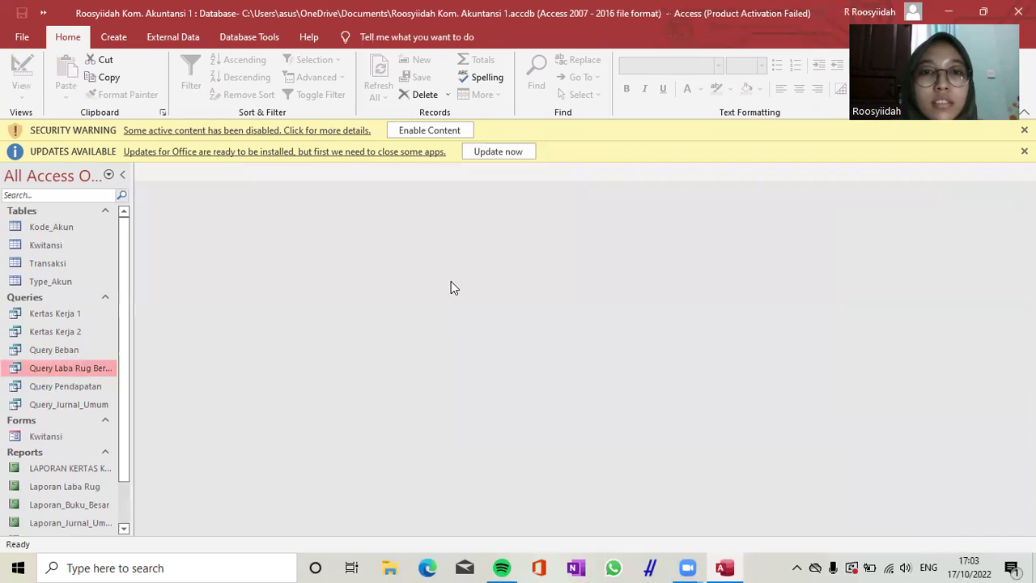
# Step: Open the Query Laba Rug Bersh query to view its datasheet, and close it again
pyautogui.doubleClick(84, 368)
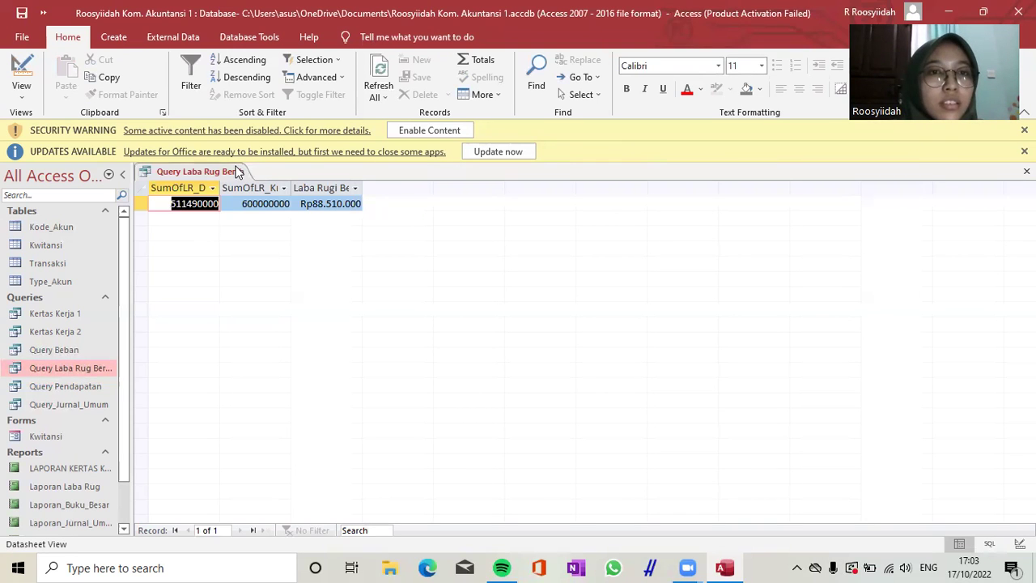
pyautogui.rightClick(91, 369)
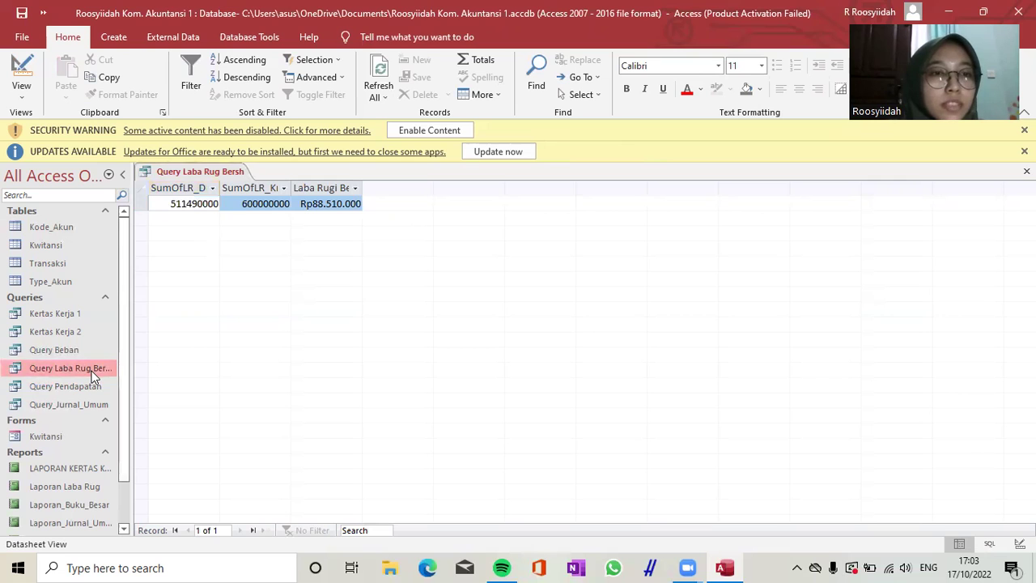
pyautogui.click(149, 246)
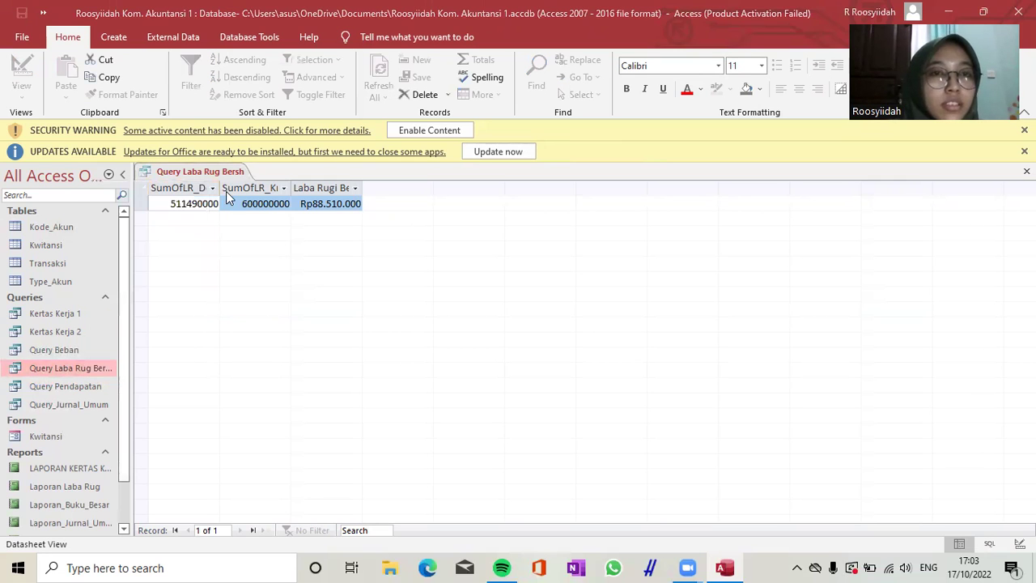
pyautogui.click(533, 334)
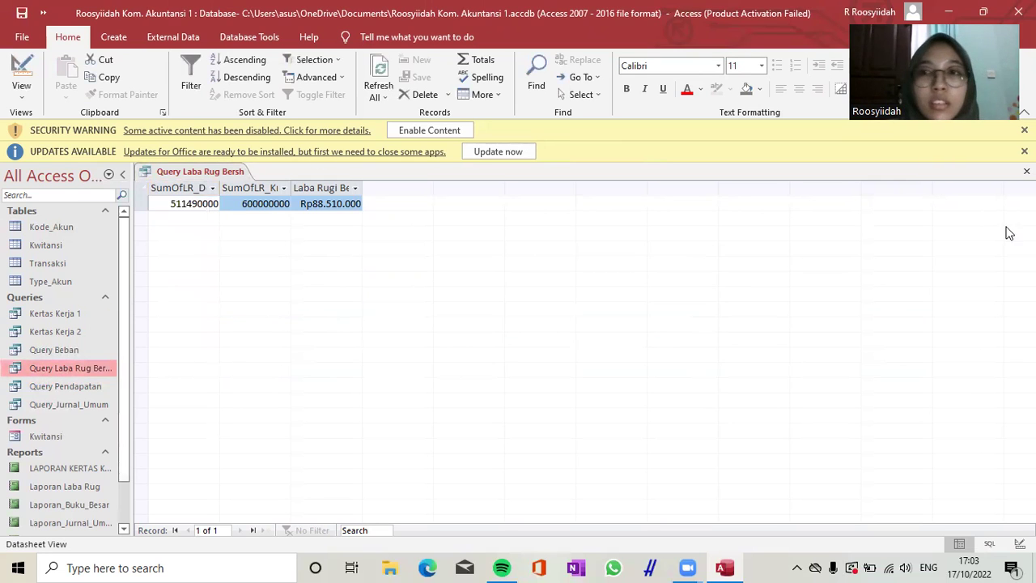
pyautogui.click(1026, 172)
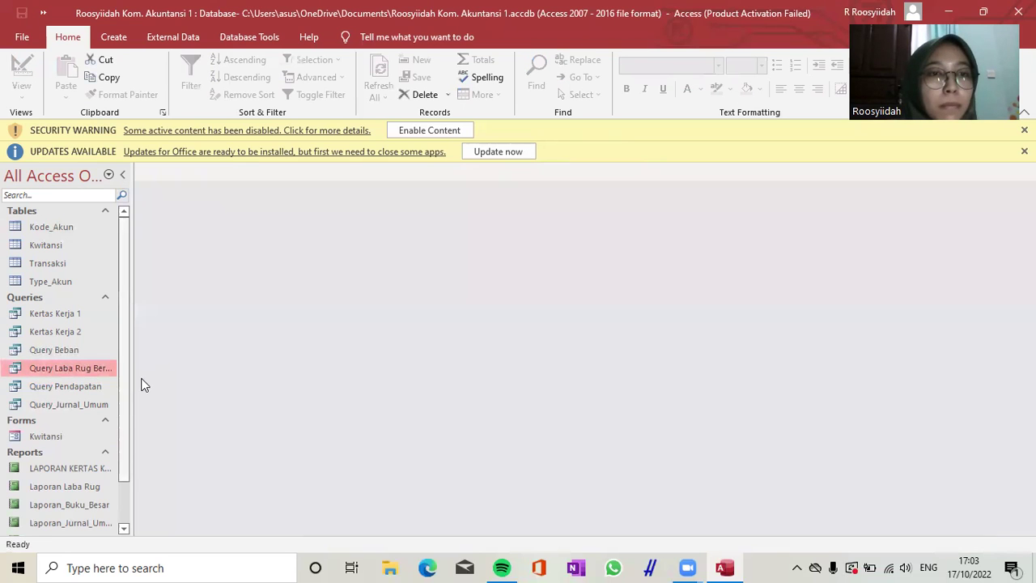
pyautogui.rightClick(69, 371)
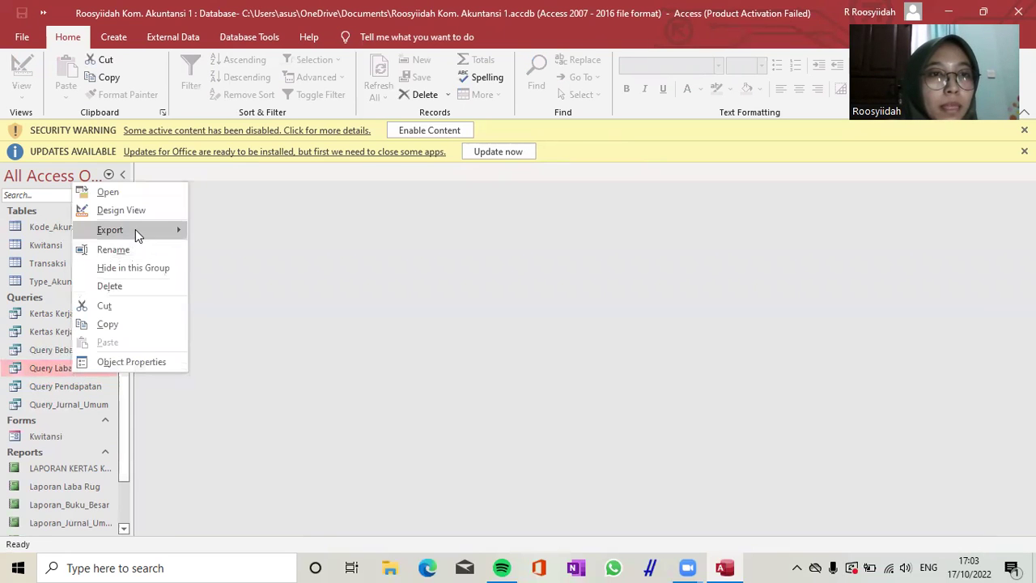
pyautogui.moveTo(135, 229)
pyautogui.click(493, 275)
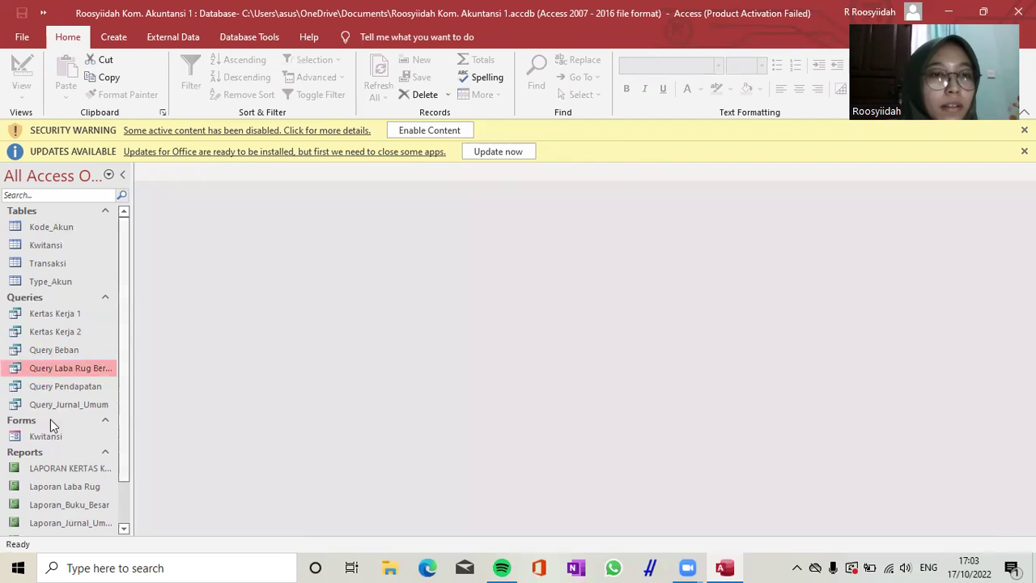
# Step: Rename the saved profit and loss report "Laporan Laba Rugi"
pyautogui.click(75, 487)
pyautogui.rightClick(74, 486)
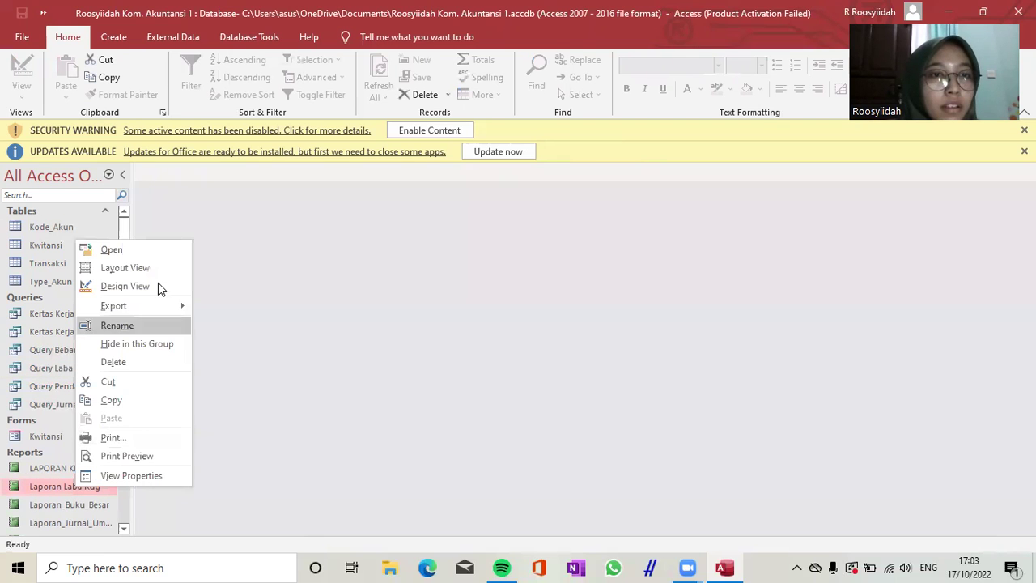
pyautogui.click(121, 325)
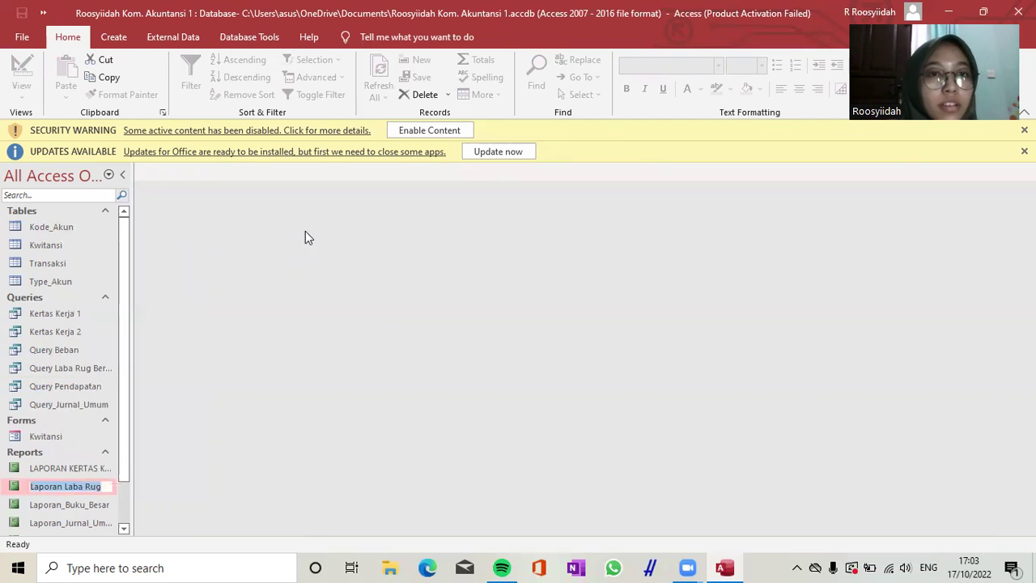
pyautogui.press('End')
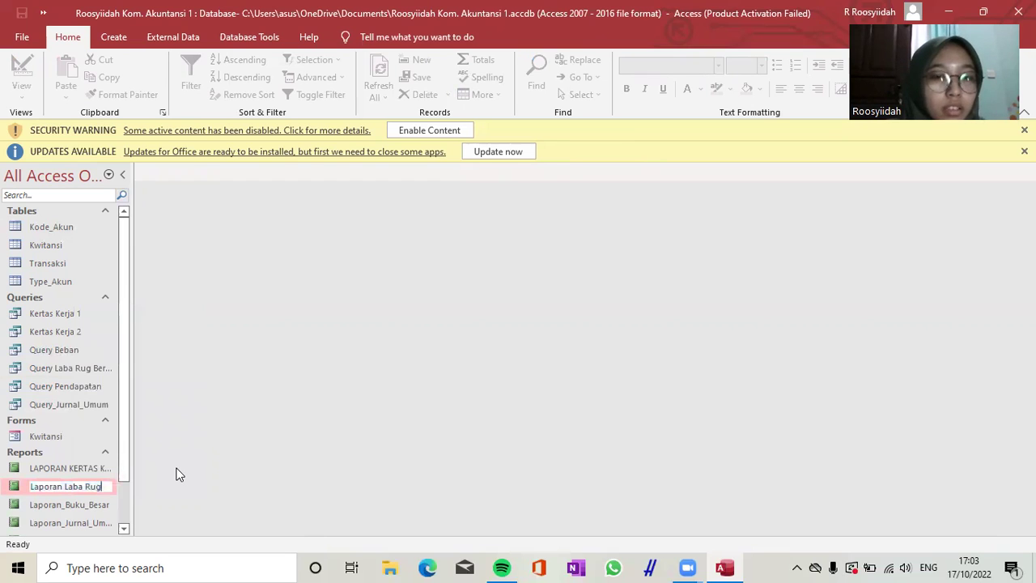
pyautogui.write('i')
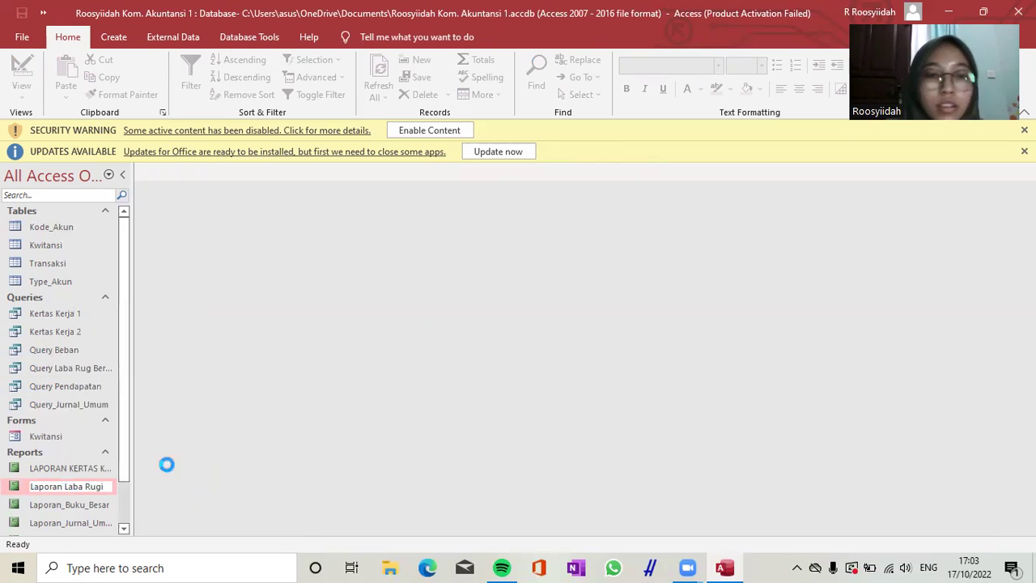
pyautogui.press('Return')
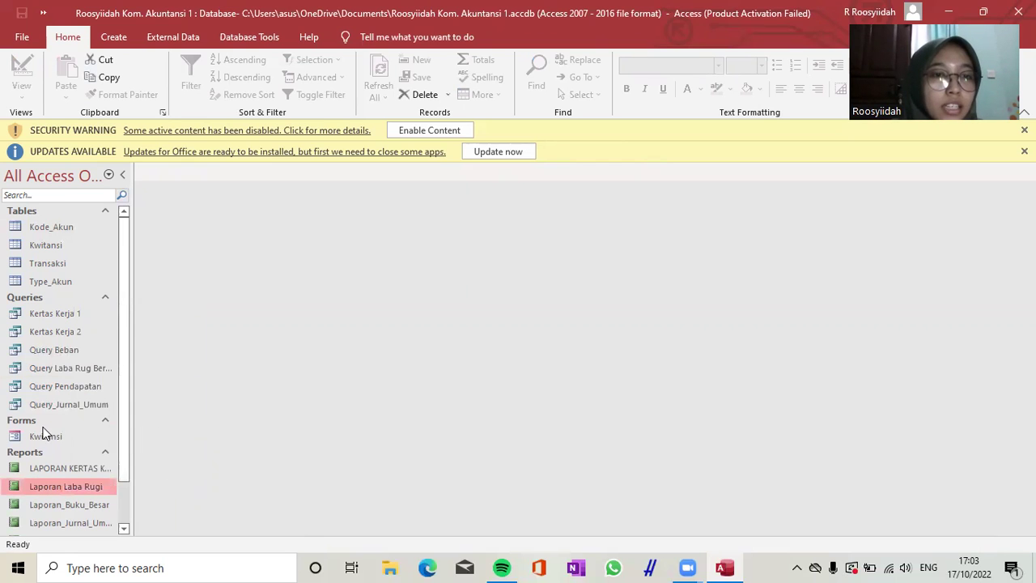
# Step: Open the Query Pendapatan subreport from the list of reports
pyautogui.scroll(-1, 51, 432)
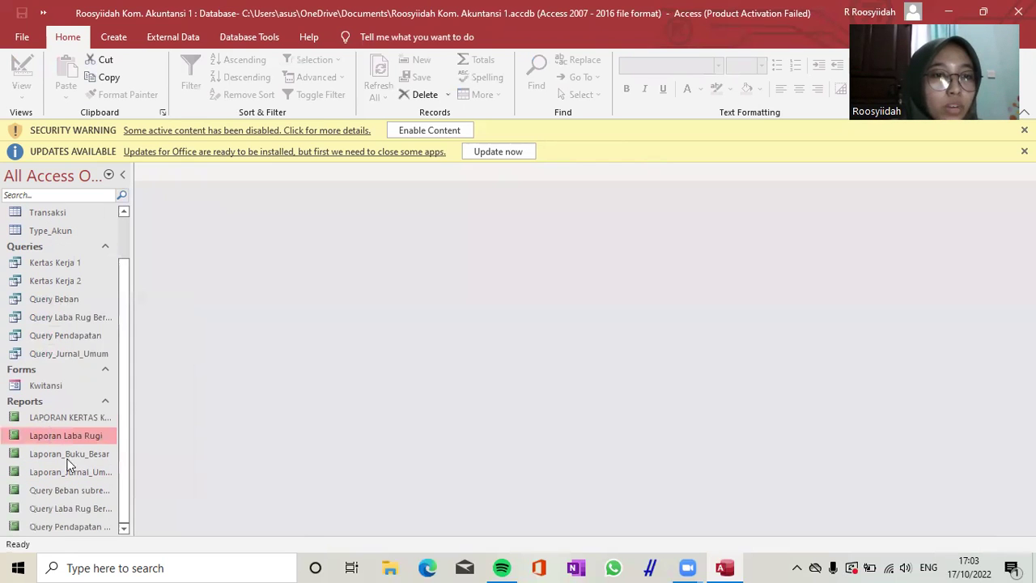
pyautogui.click(75, 526)
pyautogui.doubleClick(75, 528)
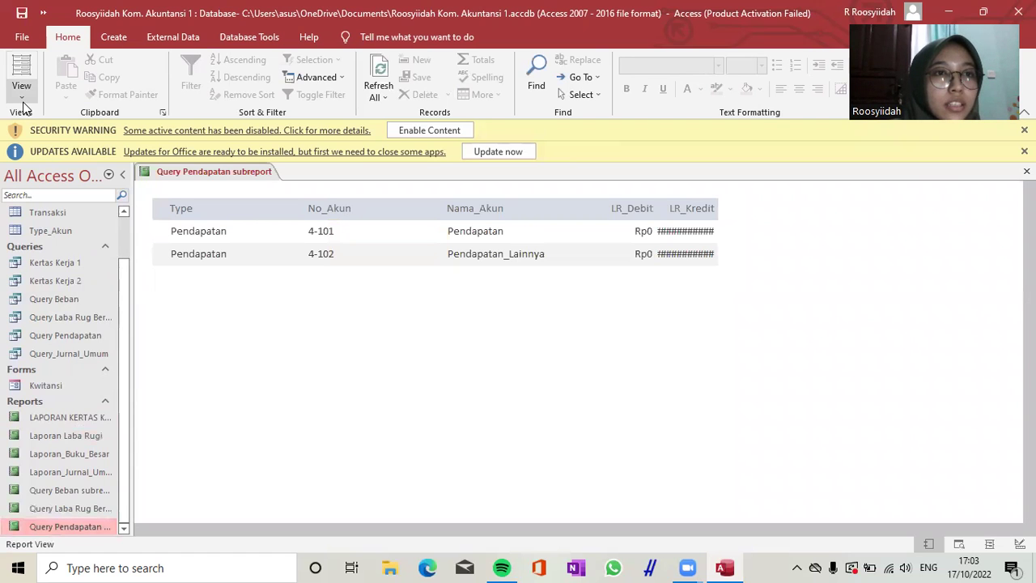
# Step: In Design View of the Pendapatan subreport, arrange all header and detail controls in a tabular layout with control padding set to None
pyautogui.click(23, 104)
pyautogui.click(92, 224)
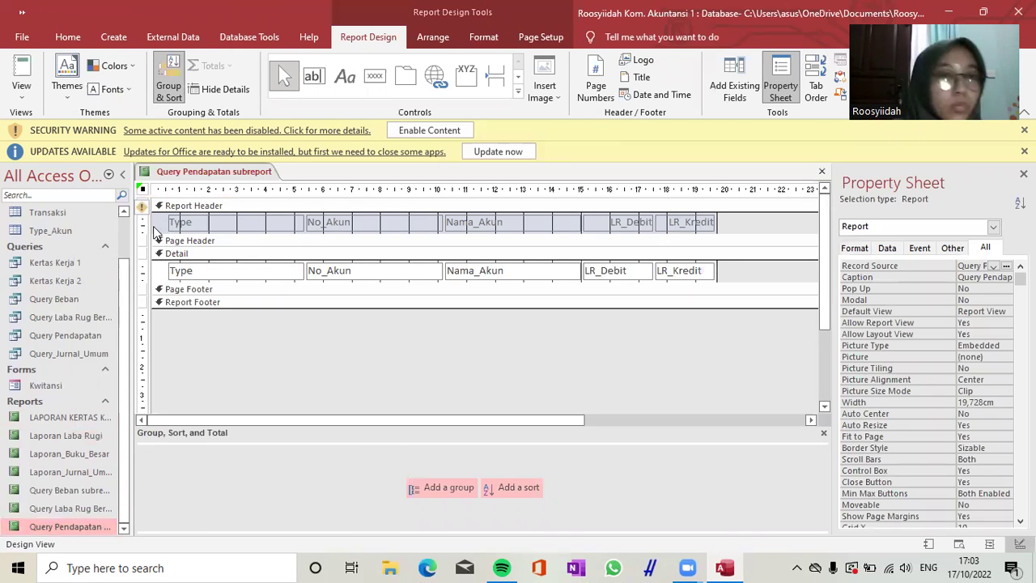
pyautogui.moveTo(154, 225); pyautogui.dragTo(748, 279)
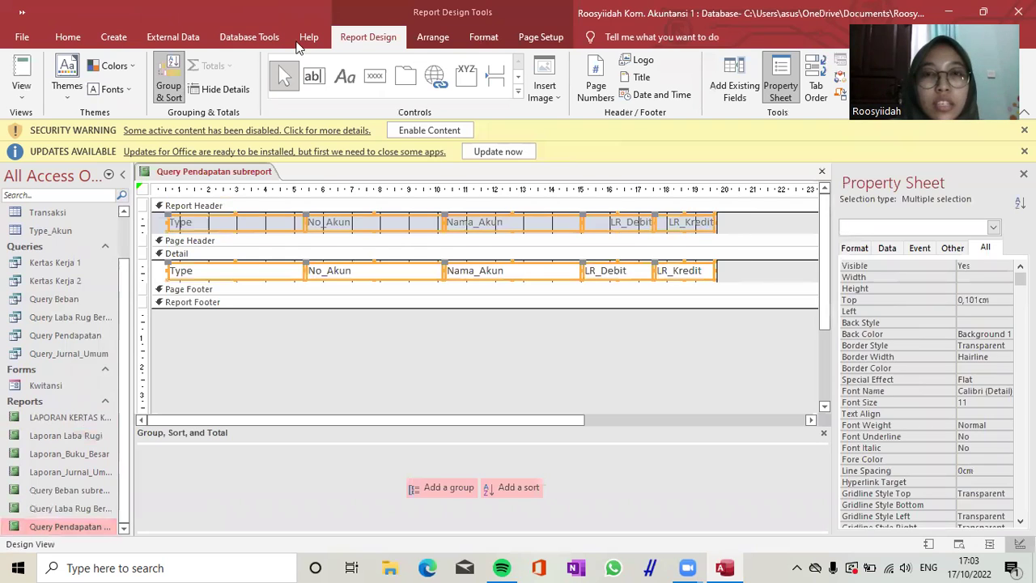
pyautogui.click(437, 36)
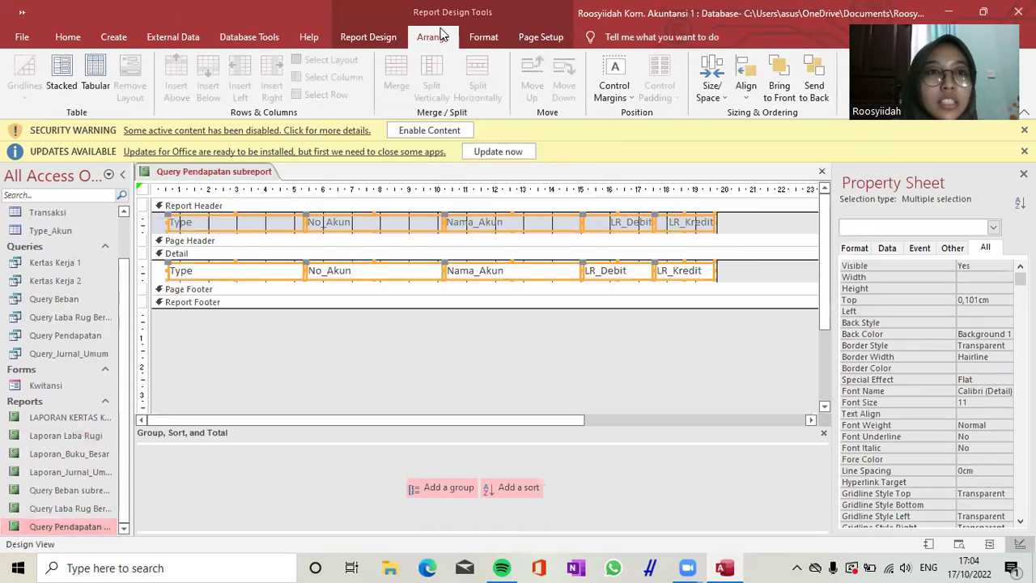
pyautogui.click(94, 75)
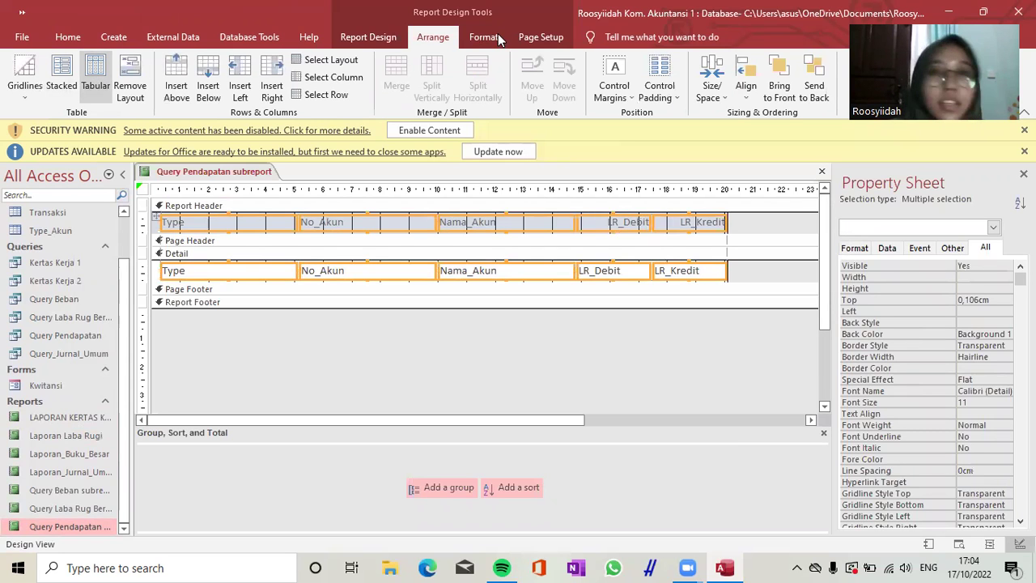
pyautogui.click(660, 87)
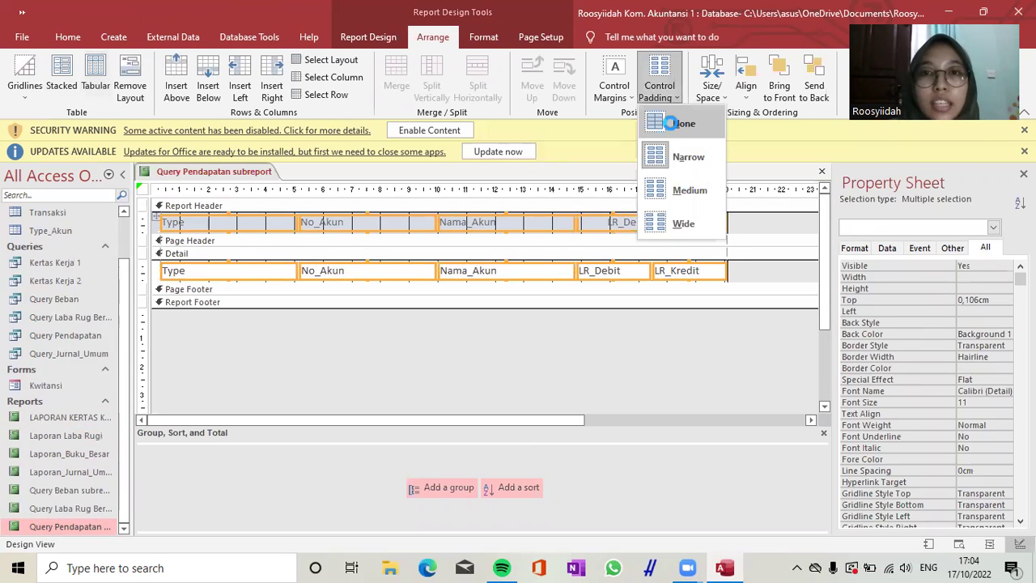
pyautogui.click(673, 125)
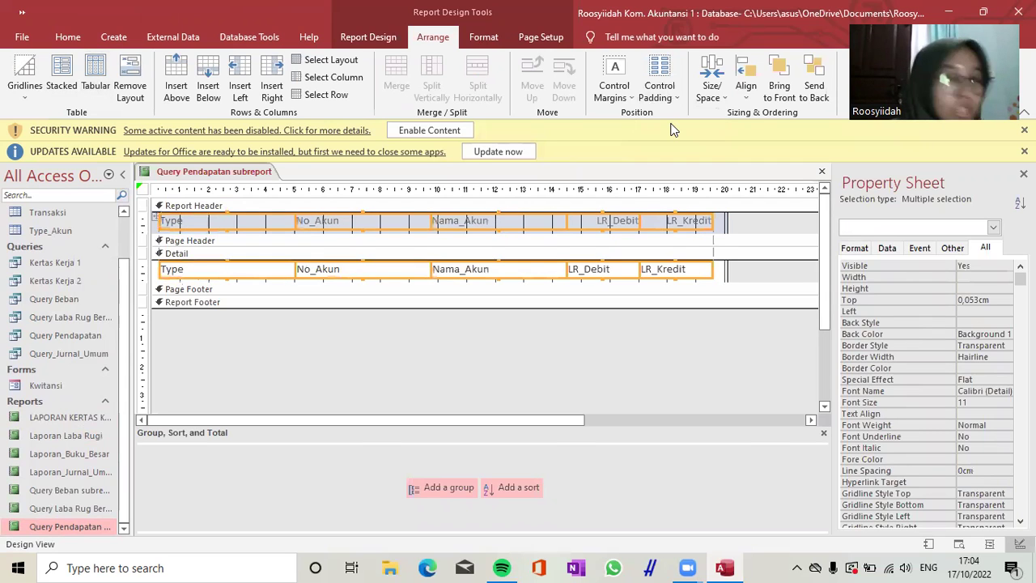
pyautogui.click(371, 332)
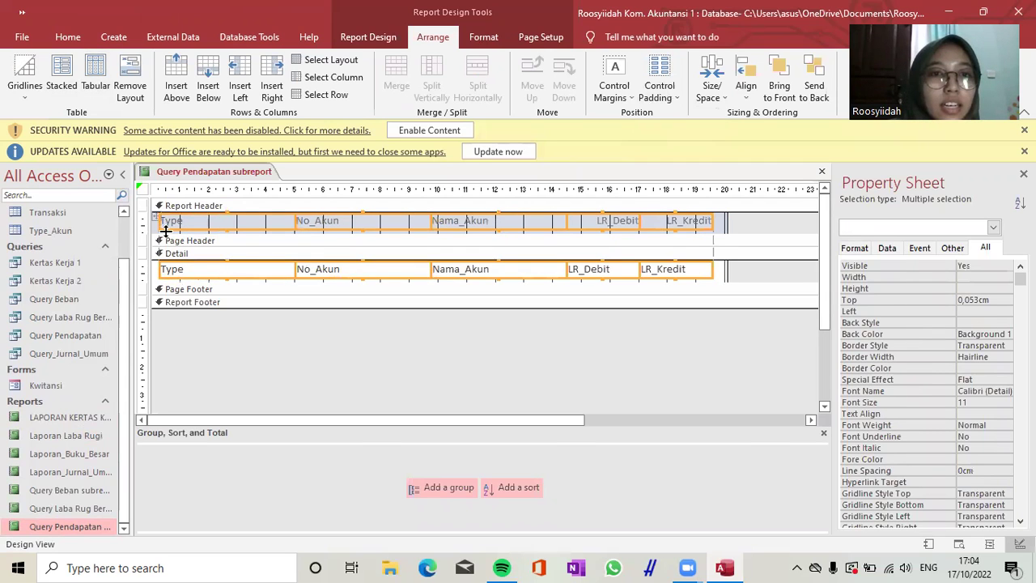
# Step: Delete the Type column, both its header label and its detail field
pyautogui.click(206, 212)
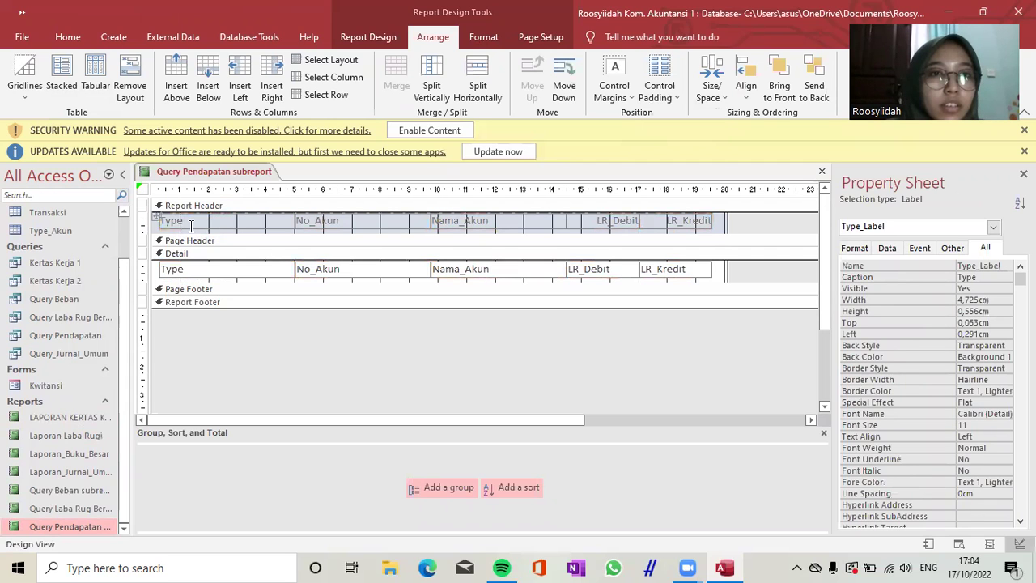
pyautogui.keyDown('shift'); pyautogui.click(228, 270); pyautogui.keyUp('shift')
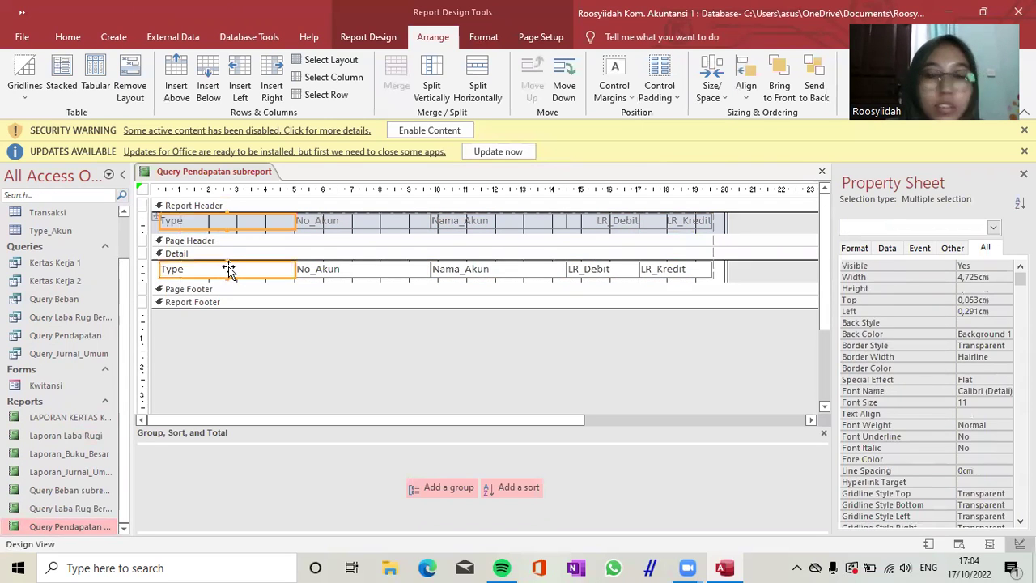
pyautogui.press('Delete')
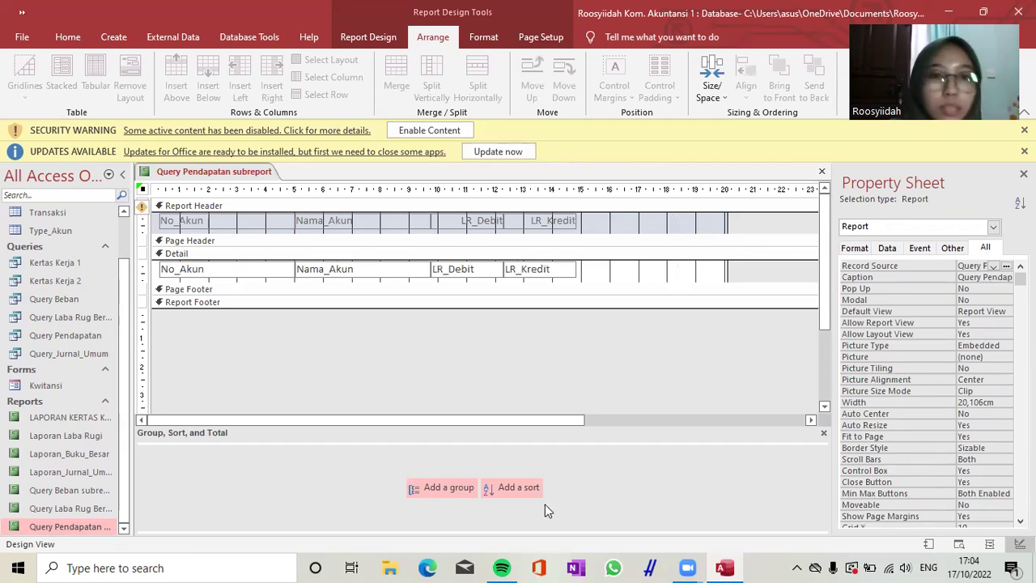
# Step: Add a sort by No_Akun and expand its additional grouping options
pyautogui.click(516, 488)
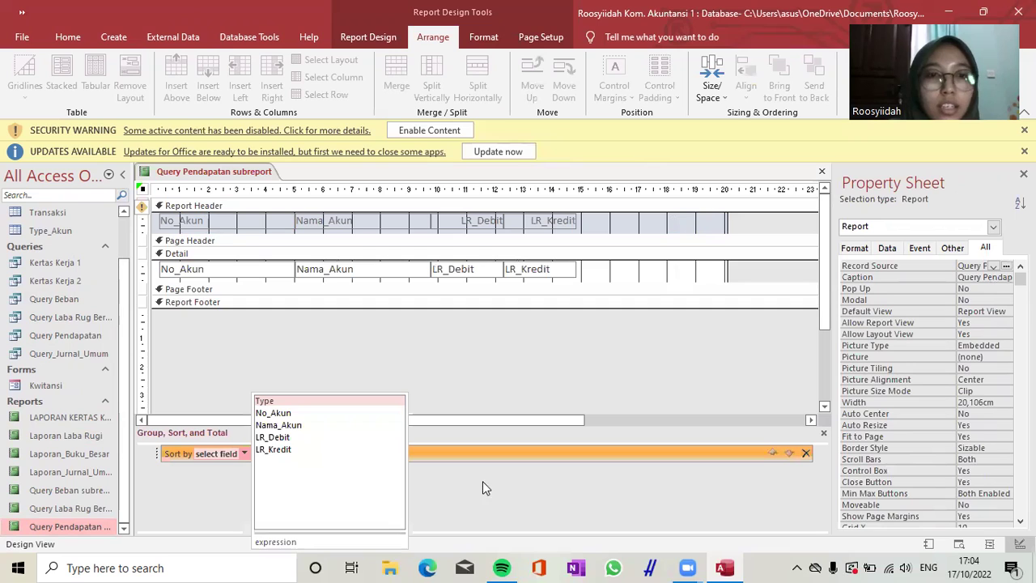
pyautogui.click(279, 413)
pyautogui.click(336, 453)
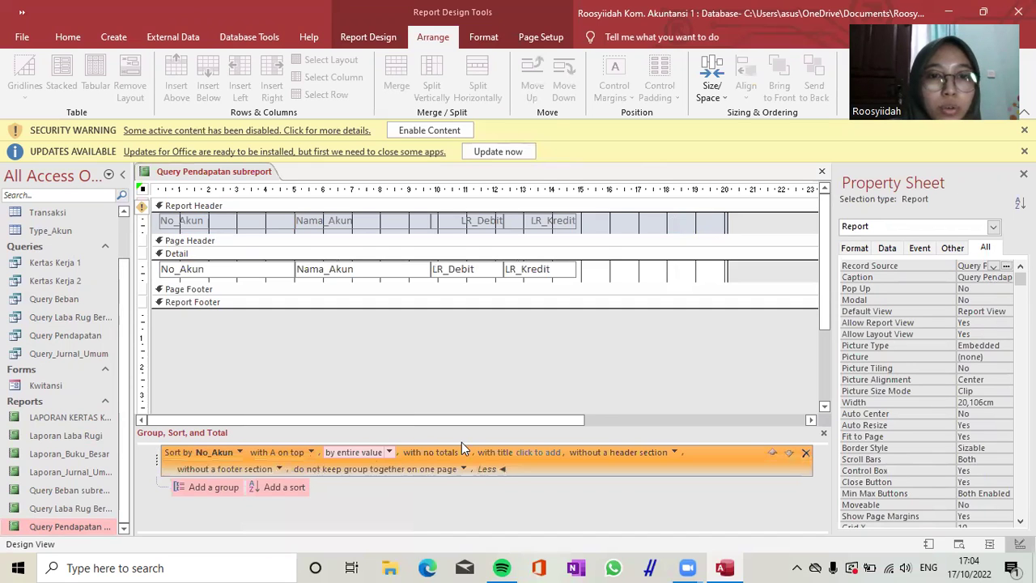
# Step: Add Sum grand totals for LR_Debit and LR_Kredit to the report footer
pyautogui.click(465, 454)
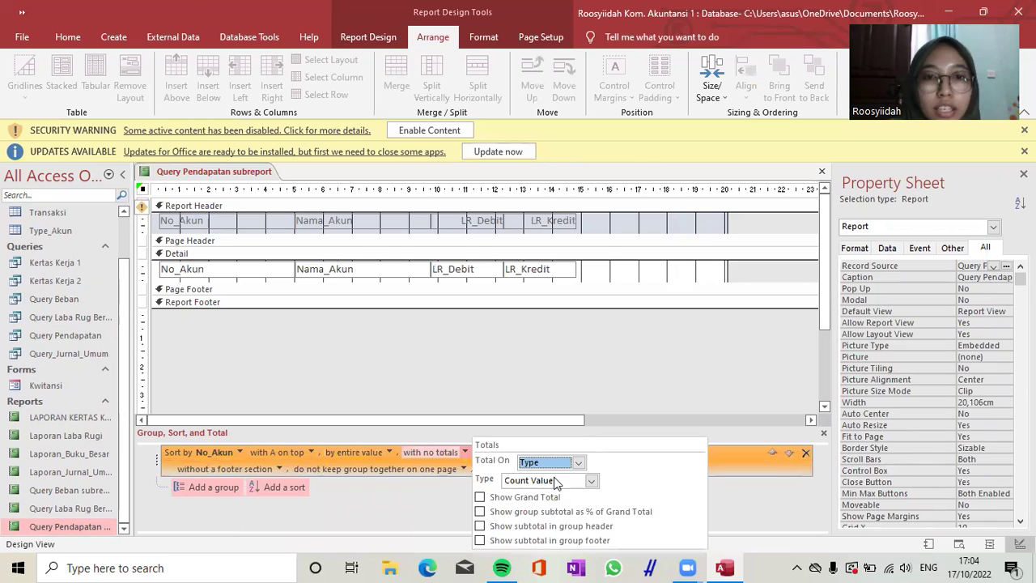
pyautogui.click(556, 463)
pyautogui.click(558, 507)
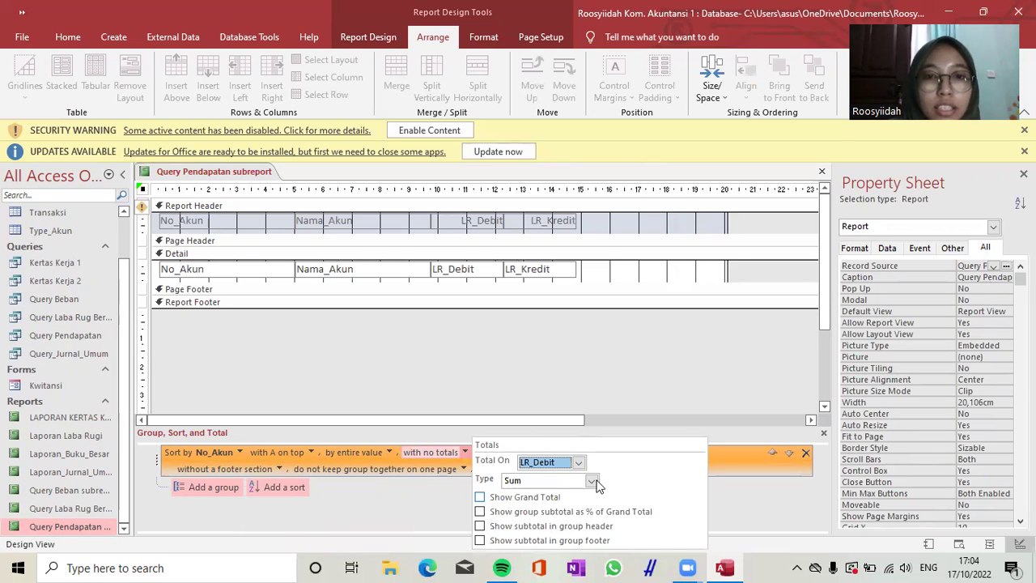
pyautogui.click(518, 499)
pyautogui.click(580, 462)
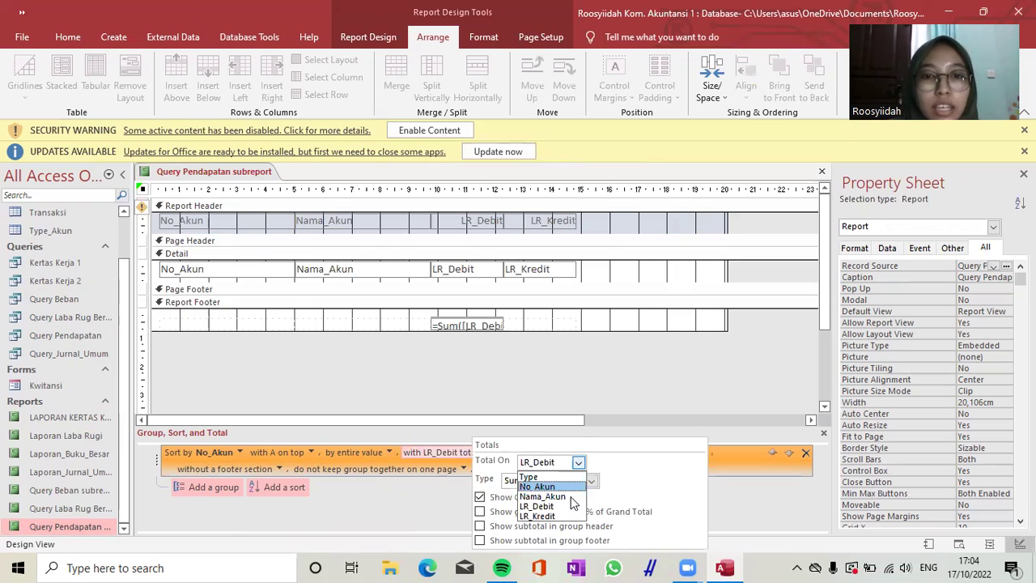
pyautogui.click(537, 515)
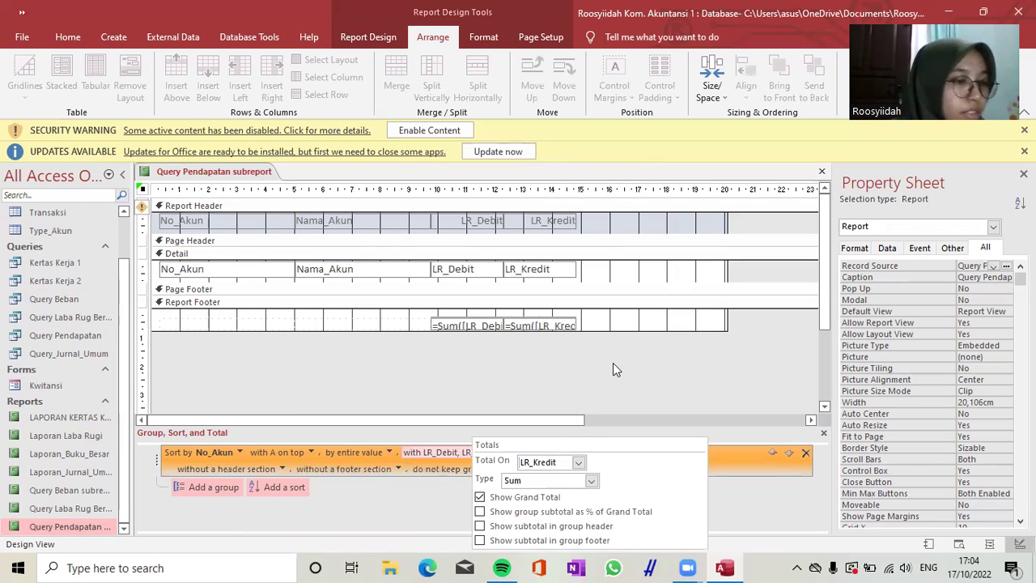
pyautogui.click(445, 317)
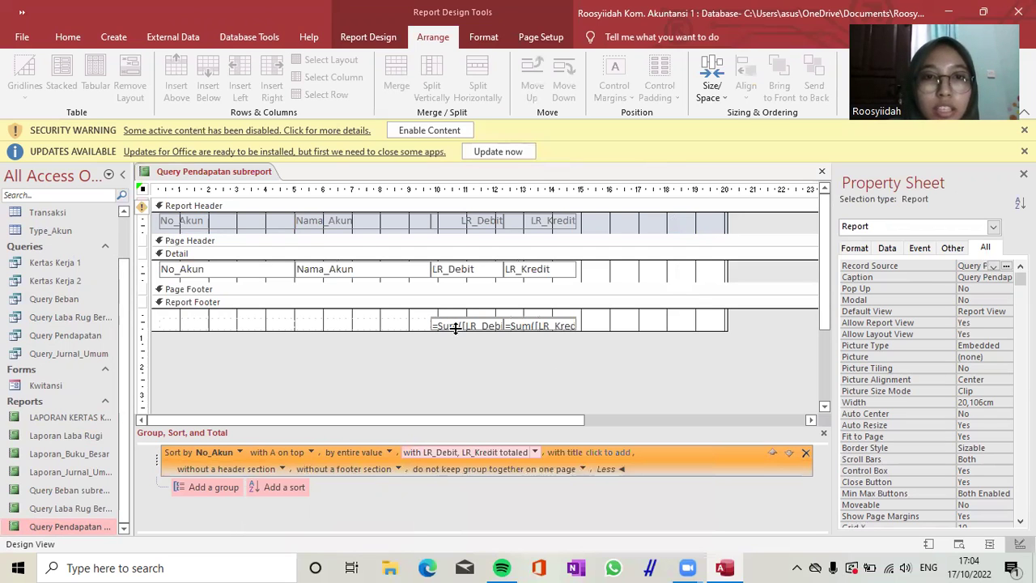
# Step: Insert two empty layout rows below the totals row in the report footer
pyautogui.click(444, 325)
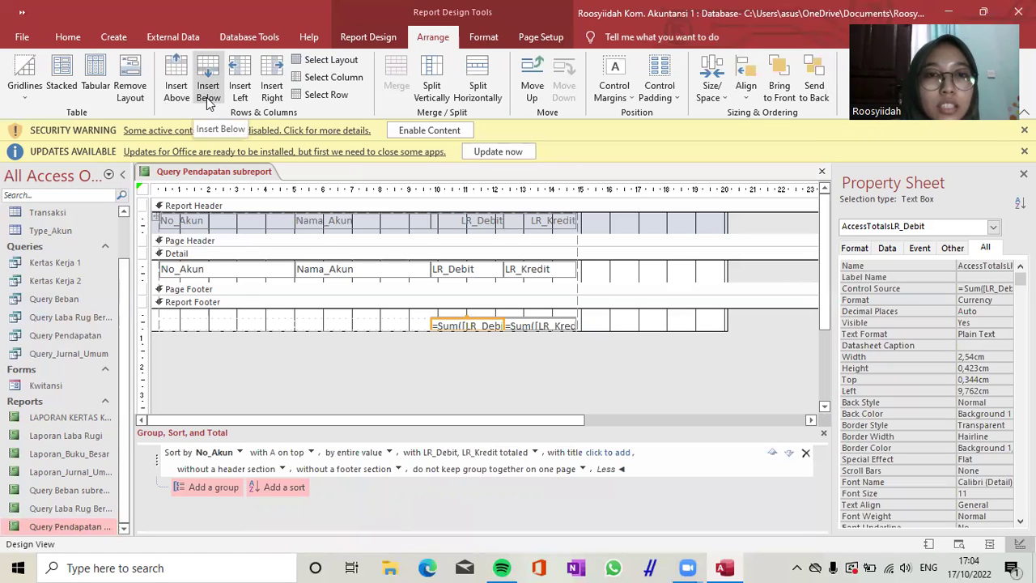
pyautogui.click(208, 97)
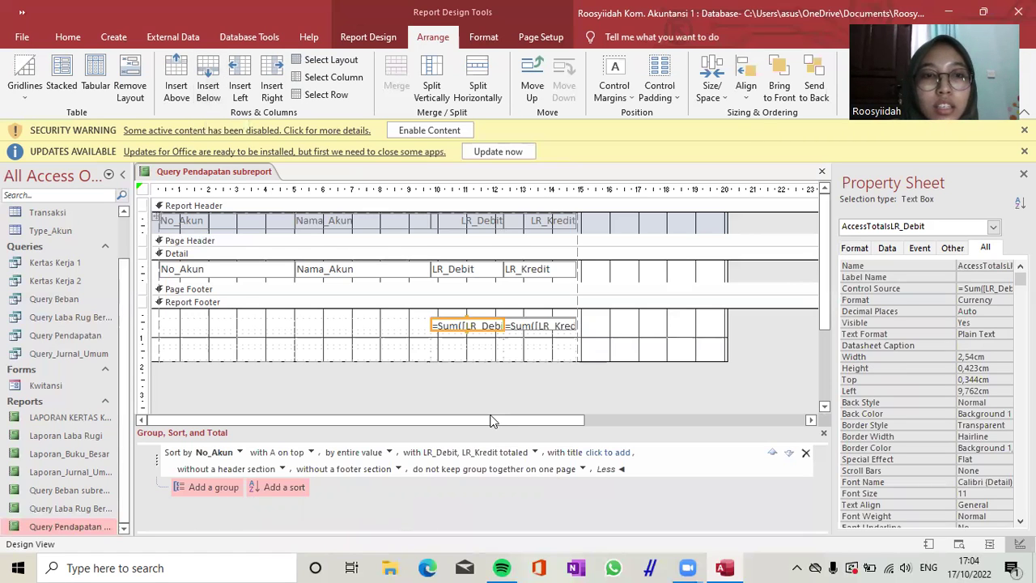
pyautogui.click(466, 324)
pyautogui.click(466, 338)
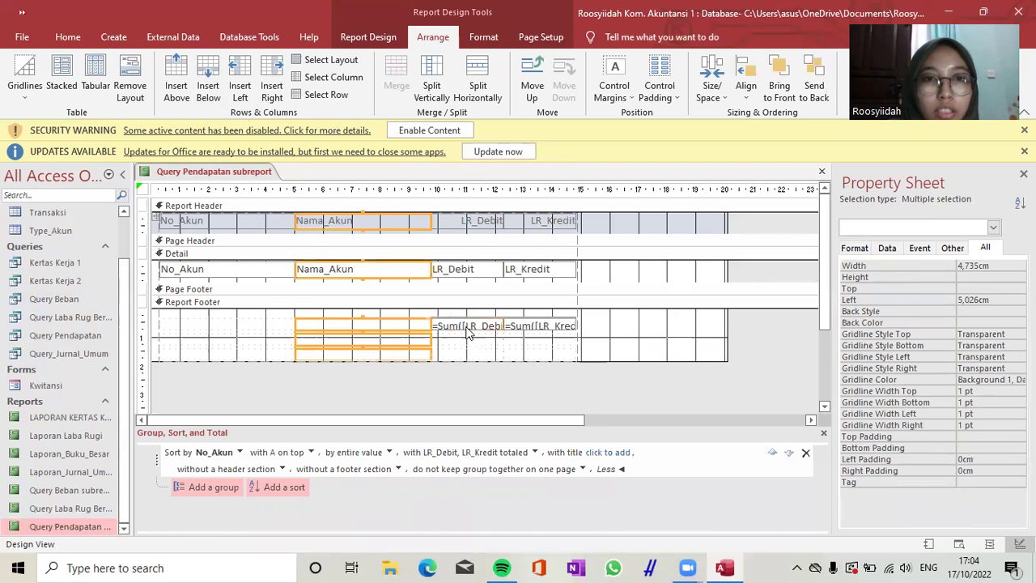
pyautogui.click(474, 328)
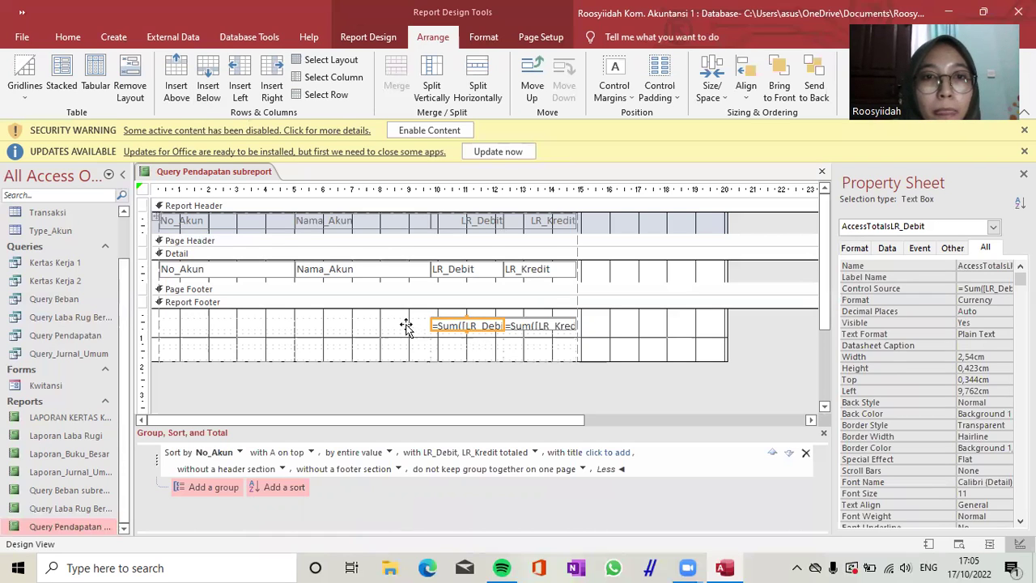
# Step: Increase the heights of the three report footer rows to about 0.56, 0.64 and 0.61 cm, from the totals row downward
pyautogui.click(373, 327)
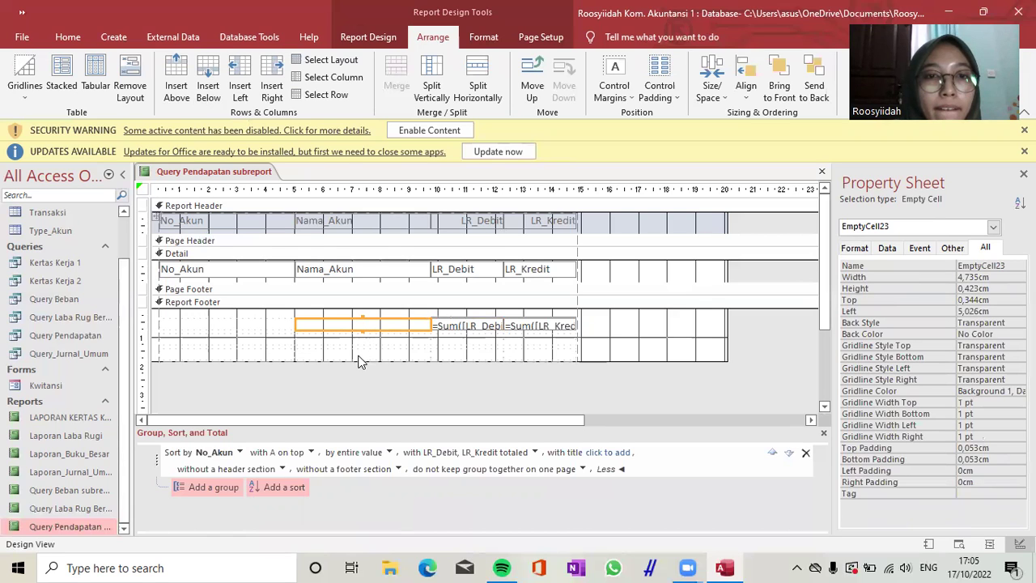
pyautogui.click(362, 351)
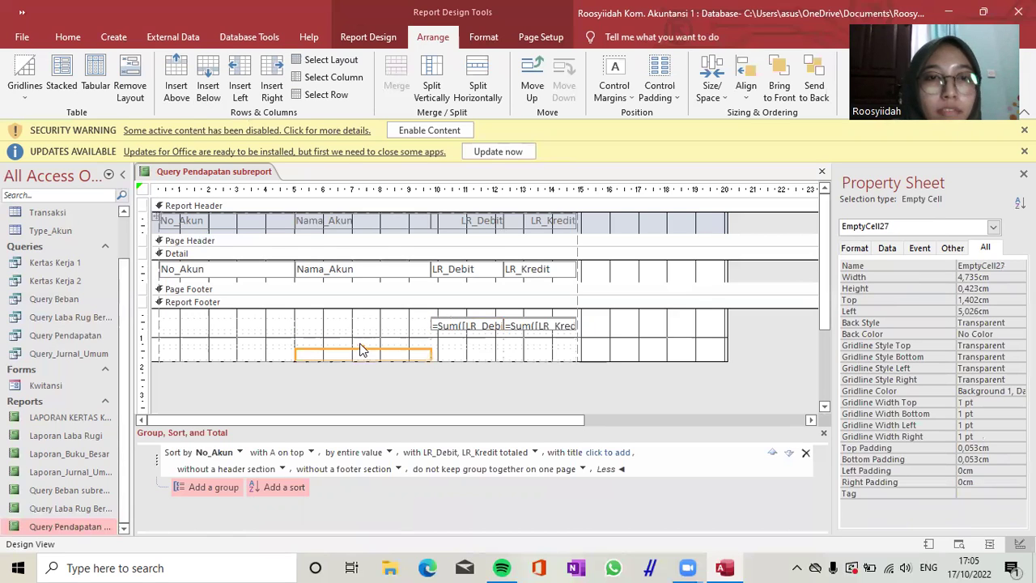
pyautogui.click(362, 339)
pyautogui.moveTo(362, 345); pyautogui.dragTo(360, 369)
pyautogui.click(362, 360)
pyautogui.click(363, 327)
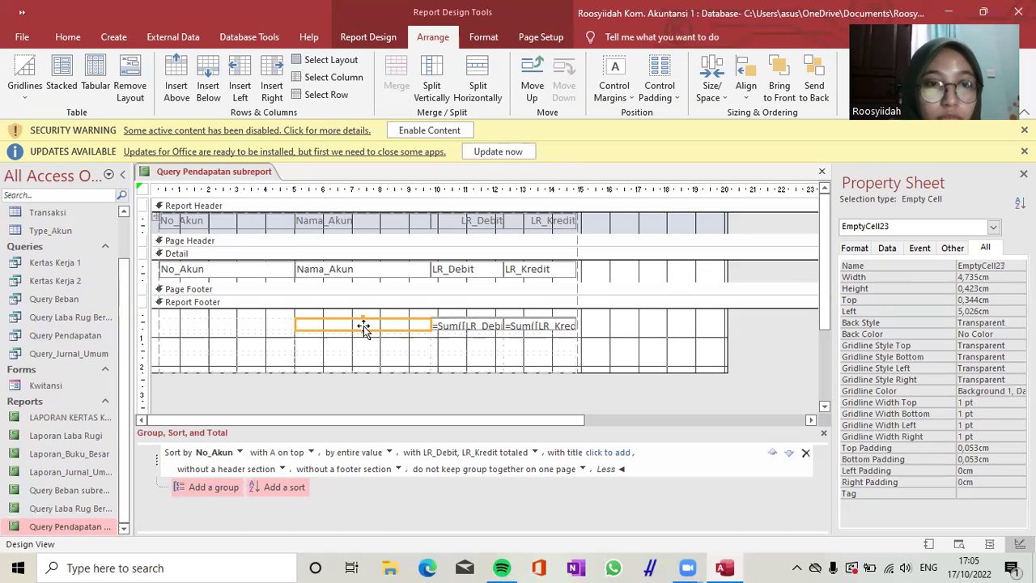
pyautogui.moveTo(362, 327); pyautogui.dragTo(361, 333)
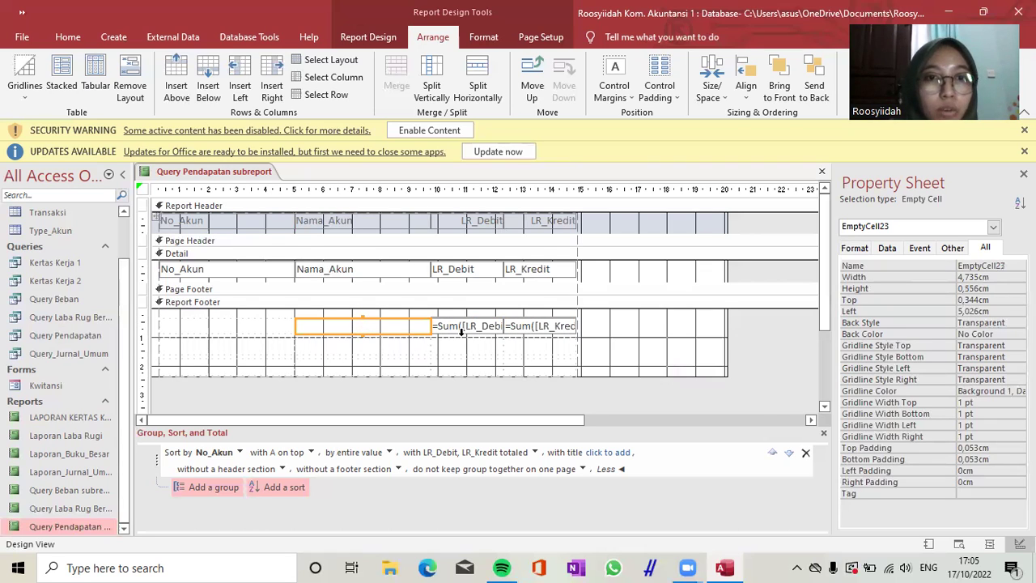
# Step: Move the LR_Debit sum one row down within its column in the report footer
pyautogui.click(467, 348)
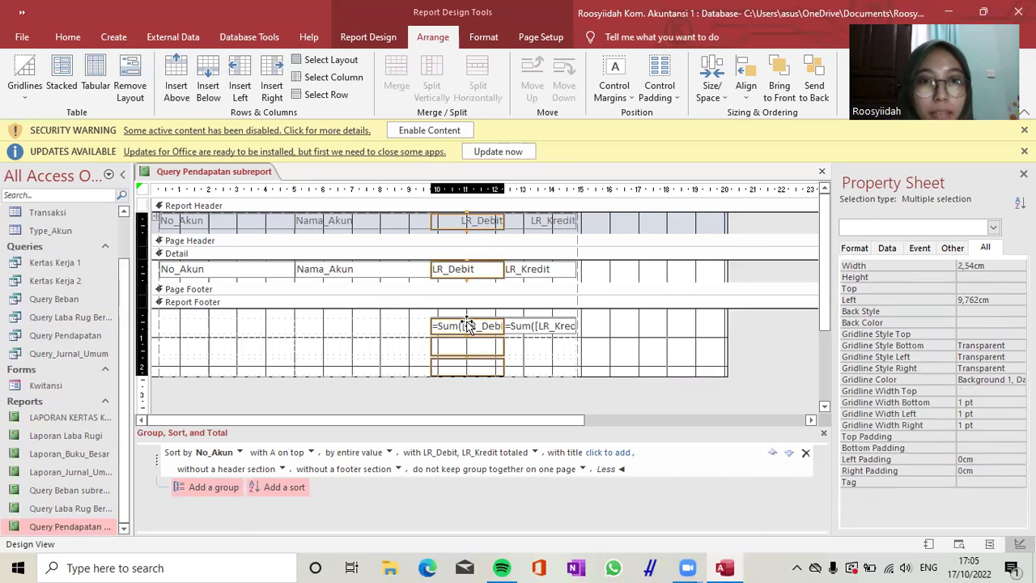
pyautogui.click(540, 347)
pyautogui.click(493, 328)
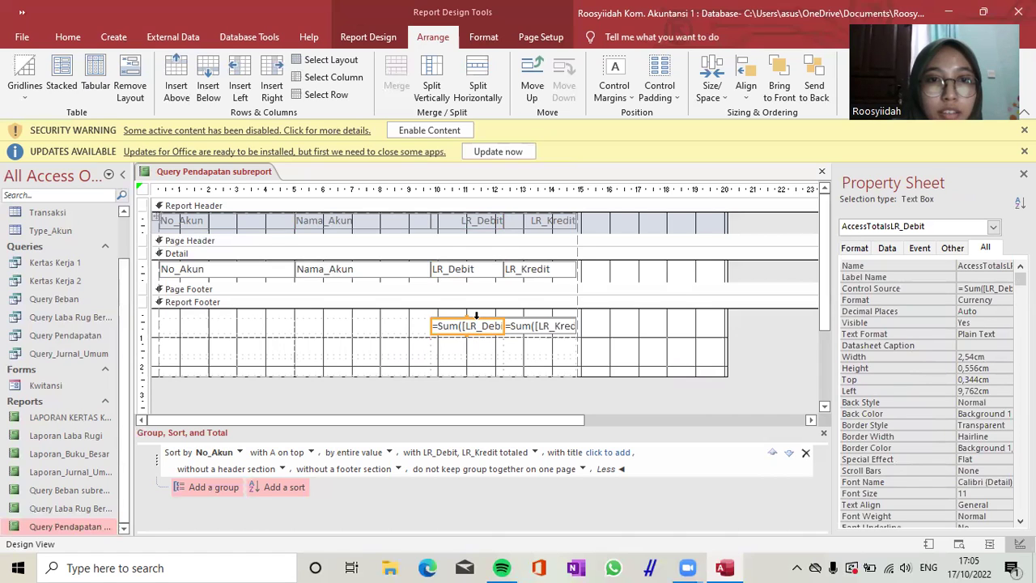
pyautogui.moveTo(476, 322); pyautogui.dragTo(477, 341)
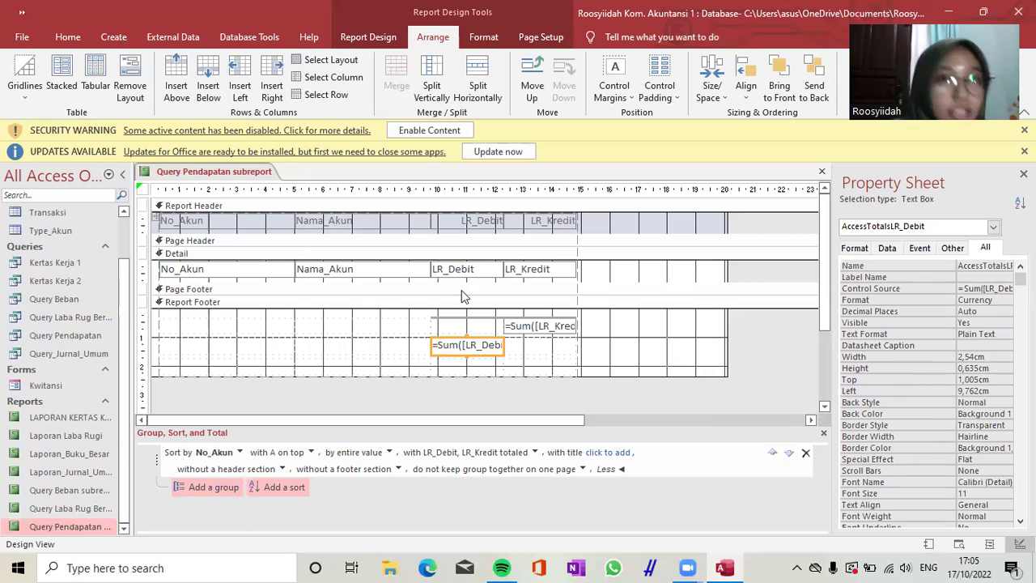
# Step: Add a text box to the lowest footer row in the LR_Debit column, with its label under Nama_Akun
pyautogui.click(356, 34)
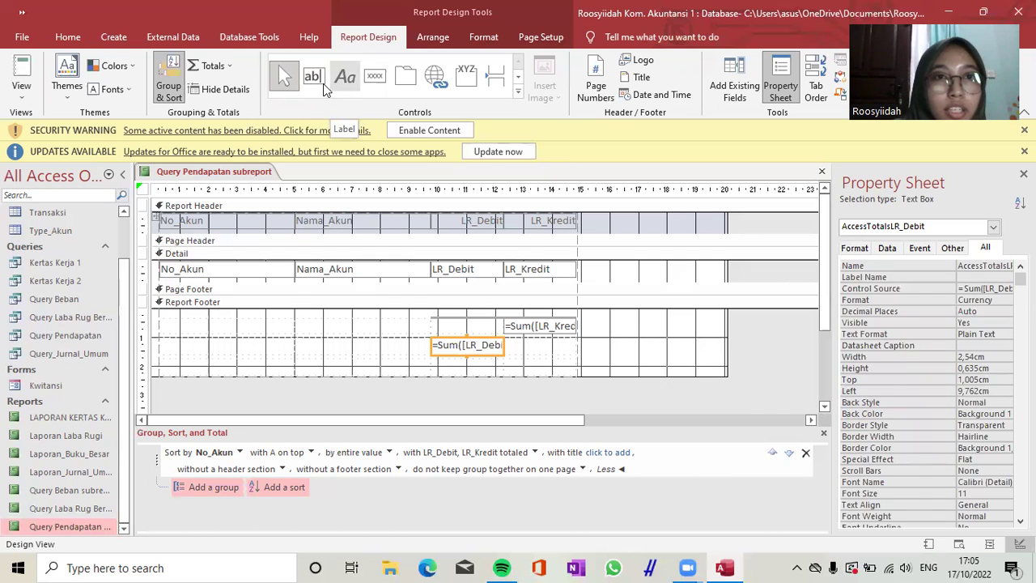
pyautogui.click(312, 77)
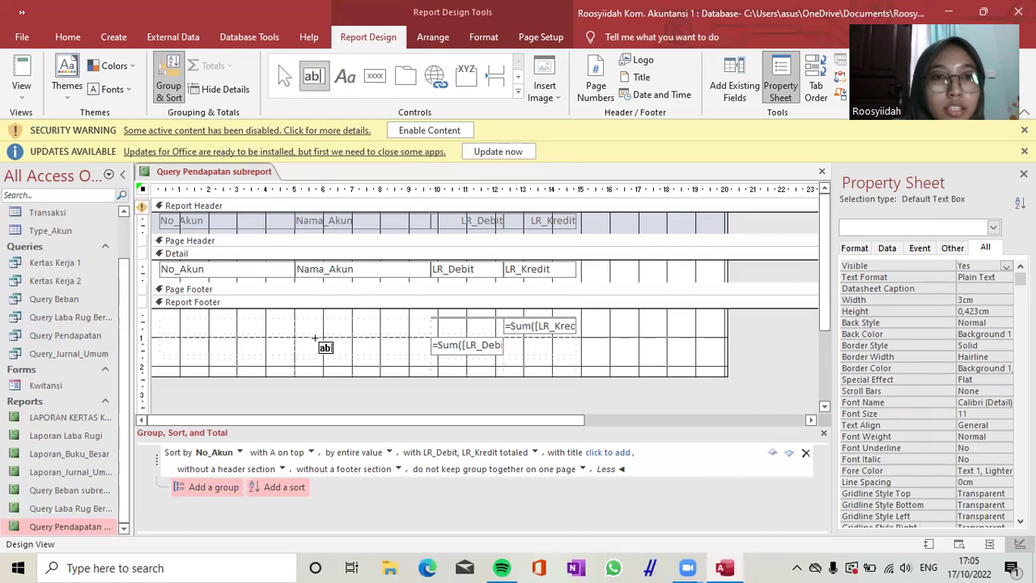
pyautogui.click(315, 338)
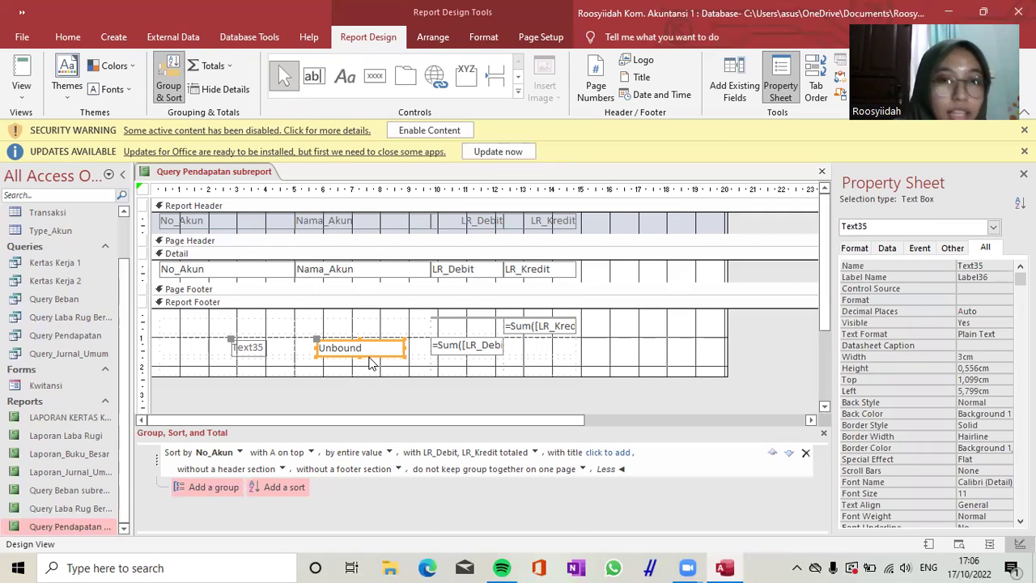
pyautogui.moveTo(368, 357); pyautogui.dragTo(463, 375)
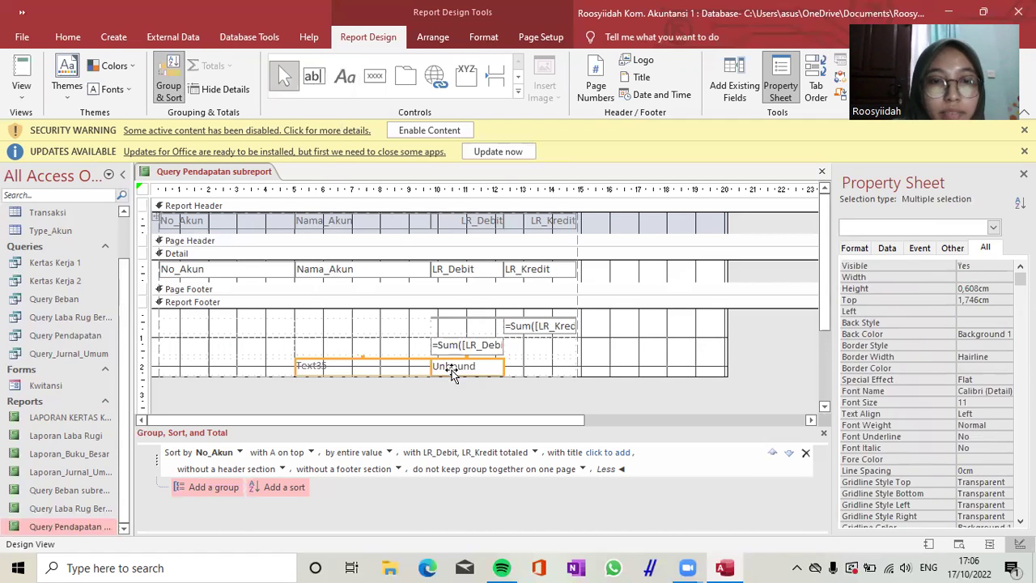
# Step: Merge the Text35 label cell in the lowest footer row with the empty cell under No_Akun
pyautogui.keyDown('shift'); pyautogui.click(264, 364); pyautogui.keyUp('shift')
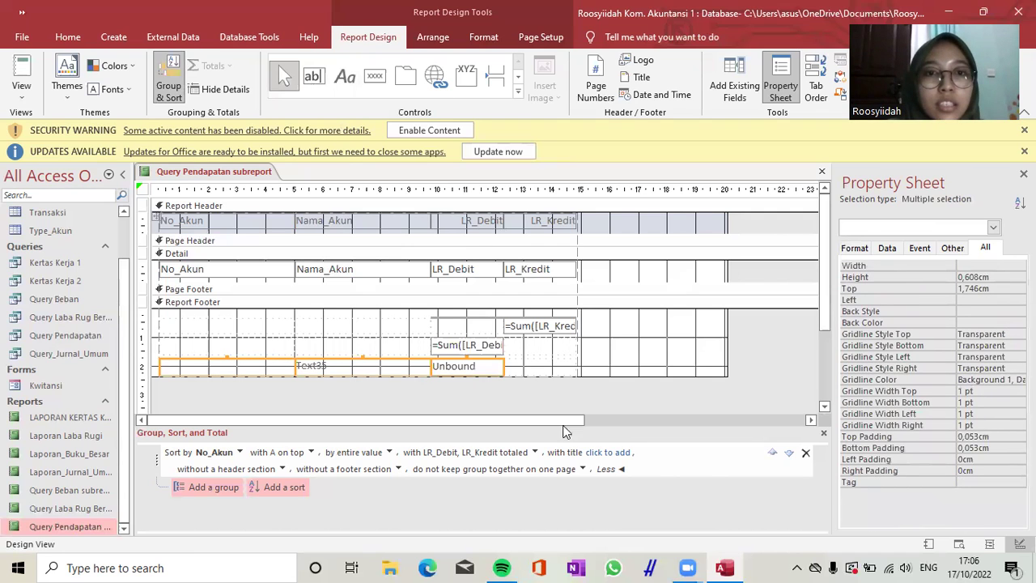
pyautogui.click(564, 386)
pyautogui.click(358, 363)
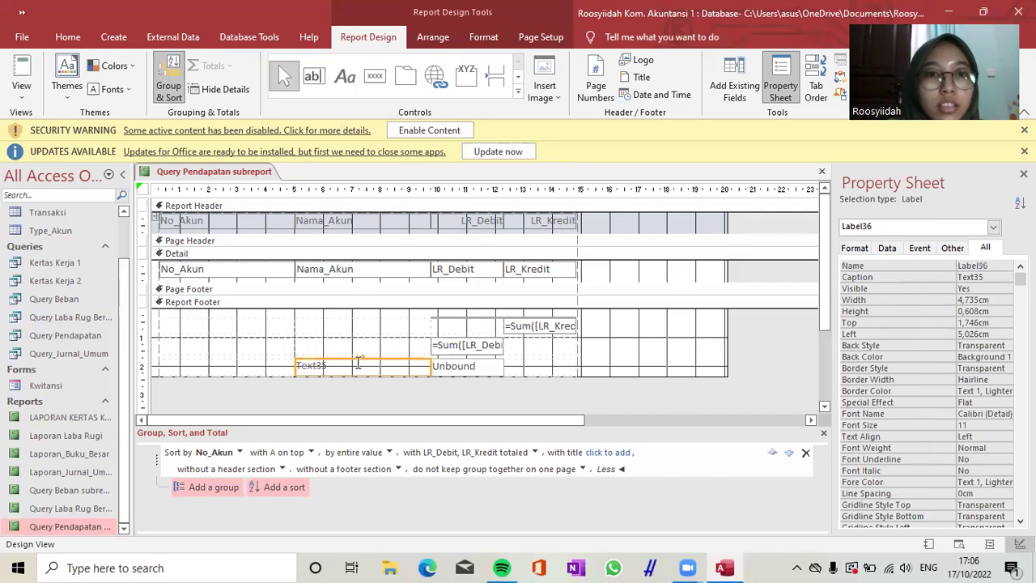
pyautogui.keyDown('shift'); pyautogui.click(229, 367); pyautogui.keyUp('shift')
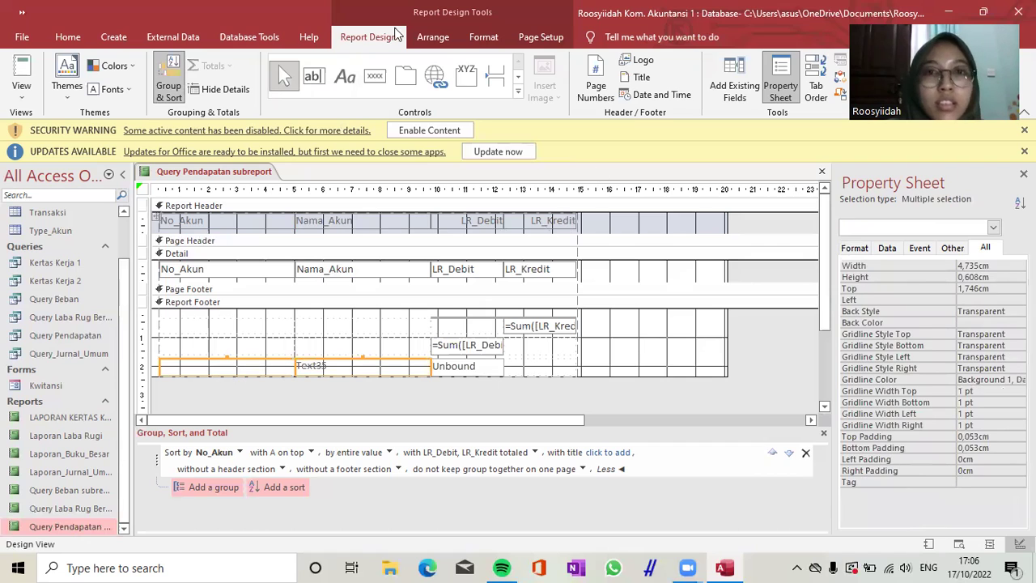
pyautogui.click(436, 38)
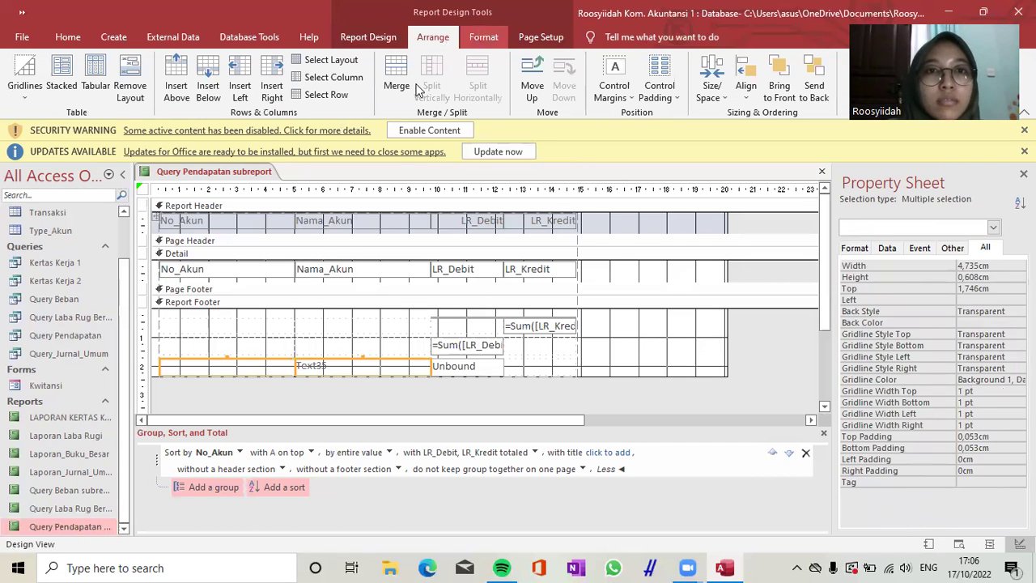
pyautogui.click(397, 77)
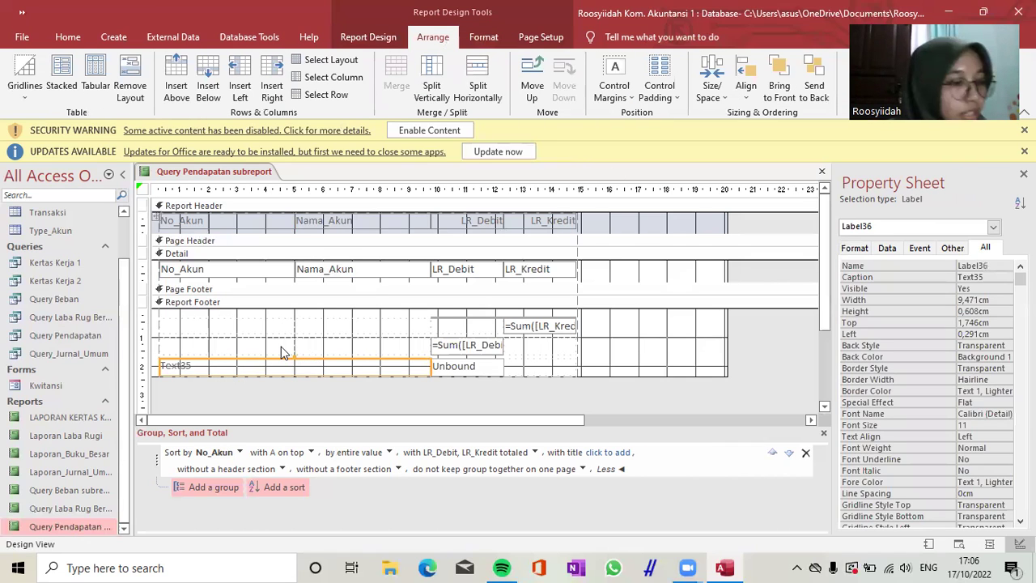
# Step: Change the caption of the merged label in the lowest footer row to "Pendapatan Bersih"
pyautogui.click(186, 366)
pyautogui.doubleClick(186, 366)
pyautogui.write('Pendapatan Bersi')
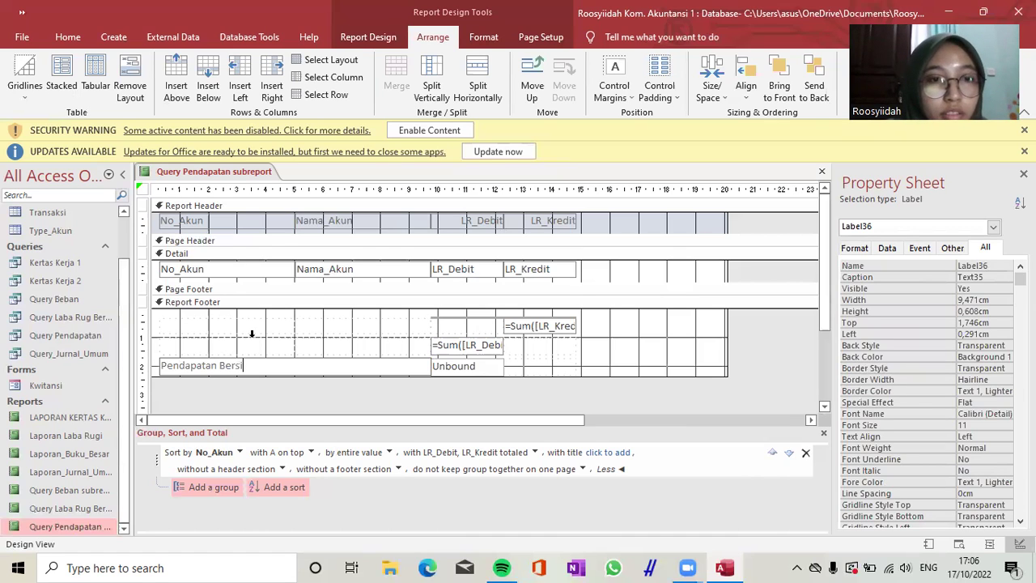
pyautogui.write('h')
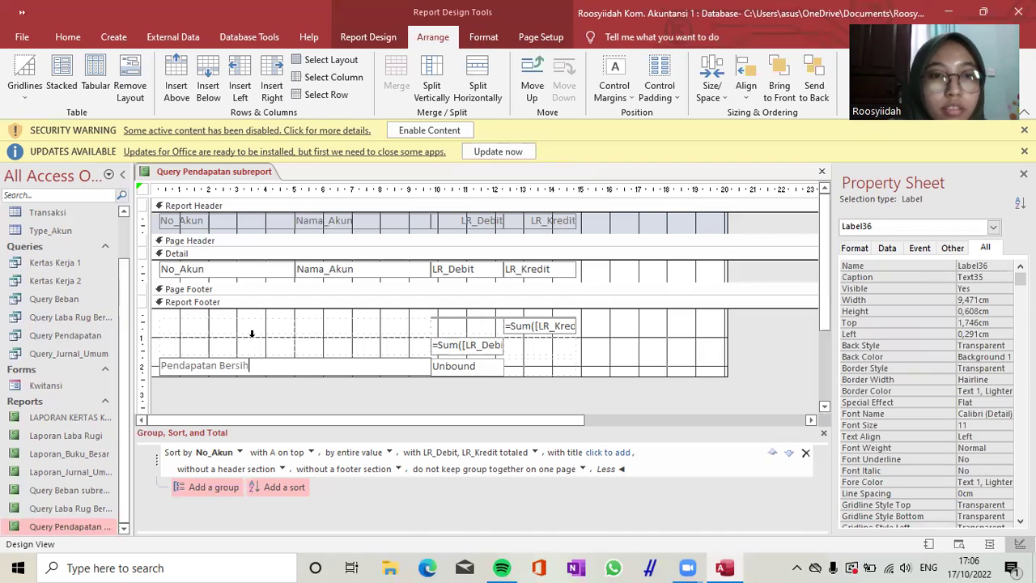
# Step: Rename the unbound text box beside the Pendapatan Bersih label as "Laba Rugi Bersih"
pyautogui.click(486, 368)
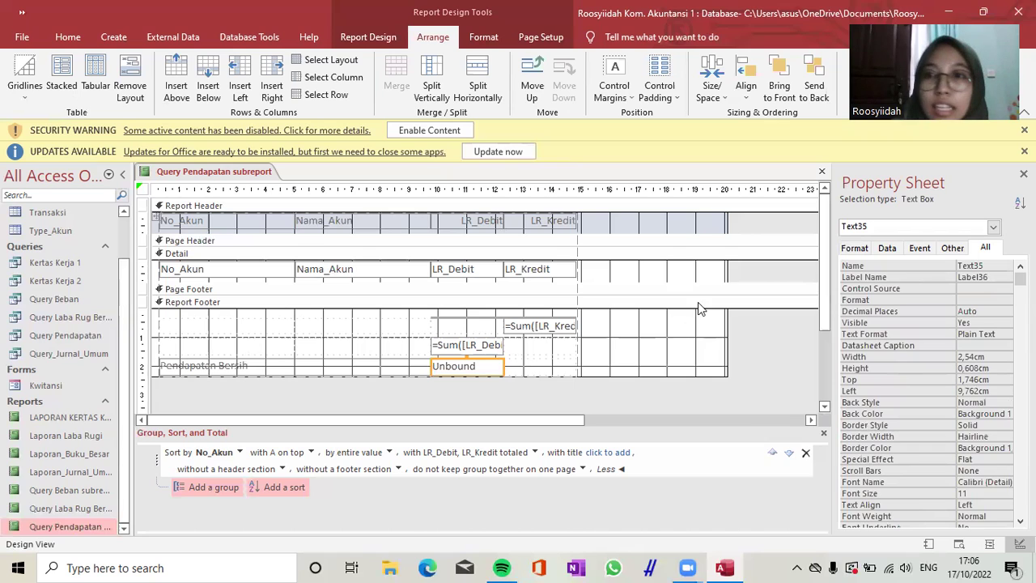
pyautogui.moveTo(986, 267); pyautogui.dragTo(930, 266)
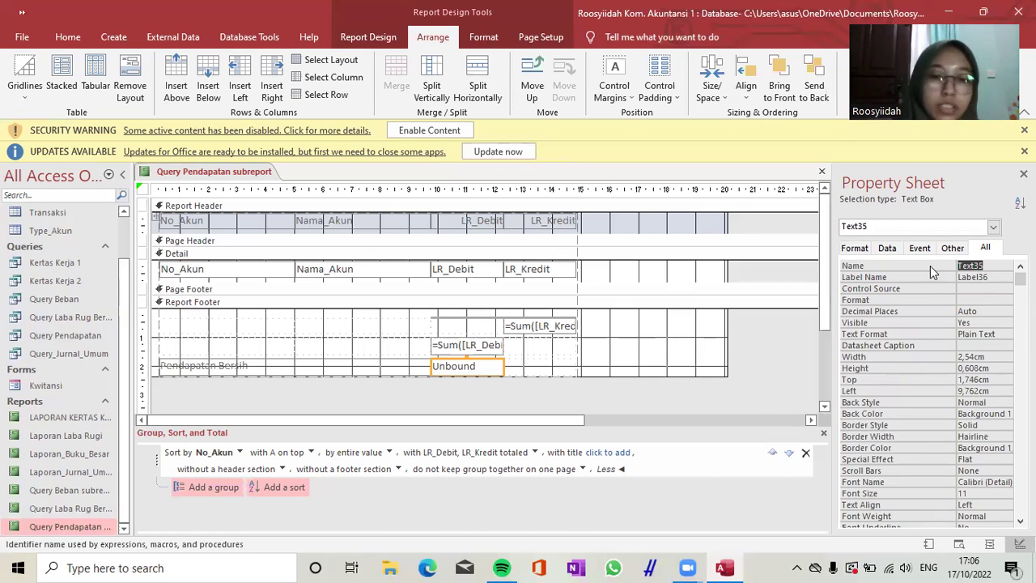
pyautogui.write('Laba R')
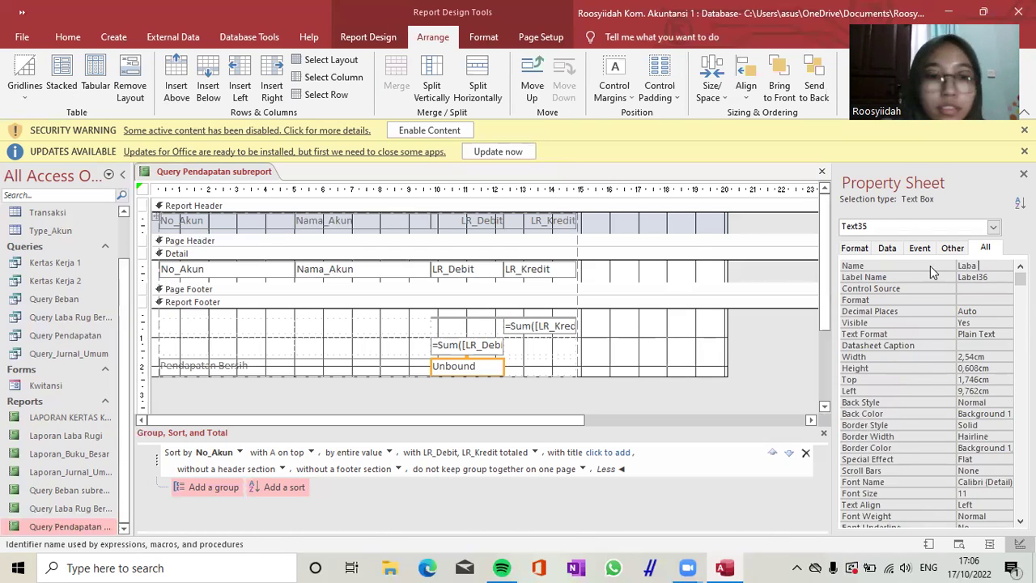
pyautogui.write('ugi ')
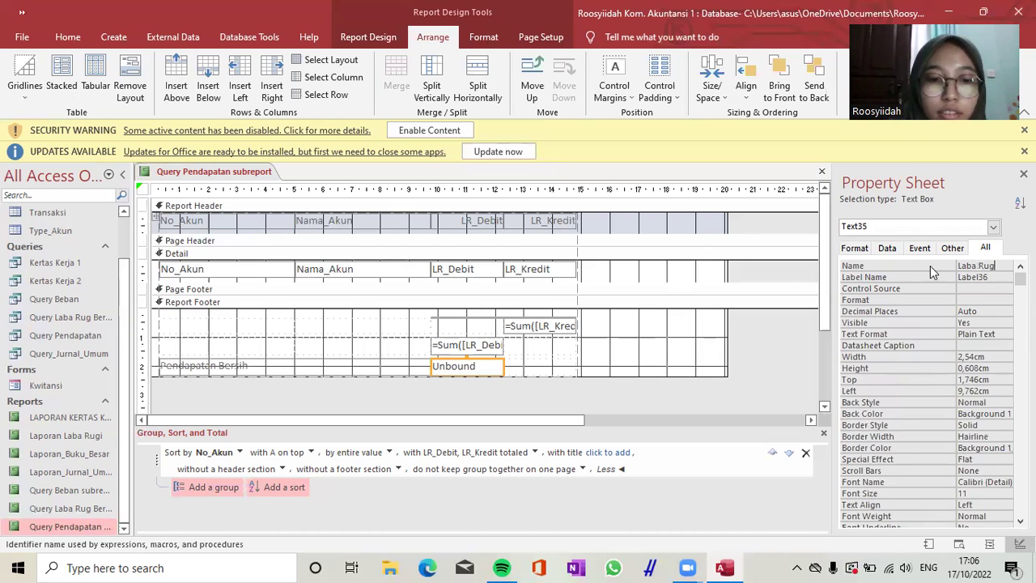
pyautogui.write('Bersih')
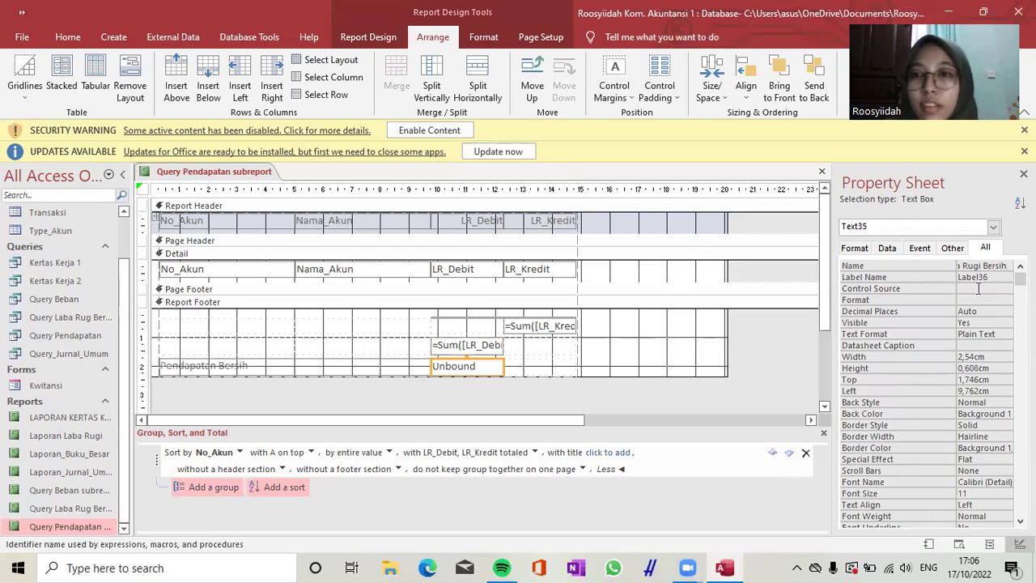
pyautogui.click(493, 372)
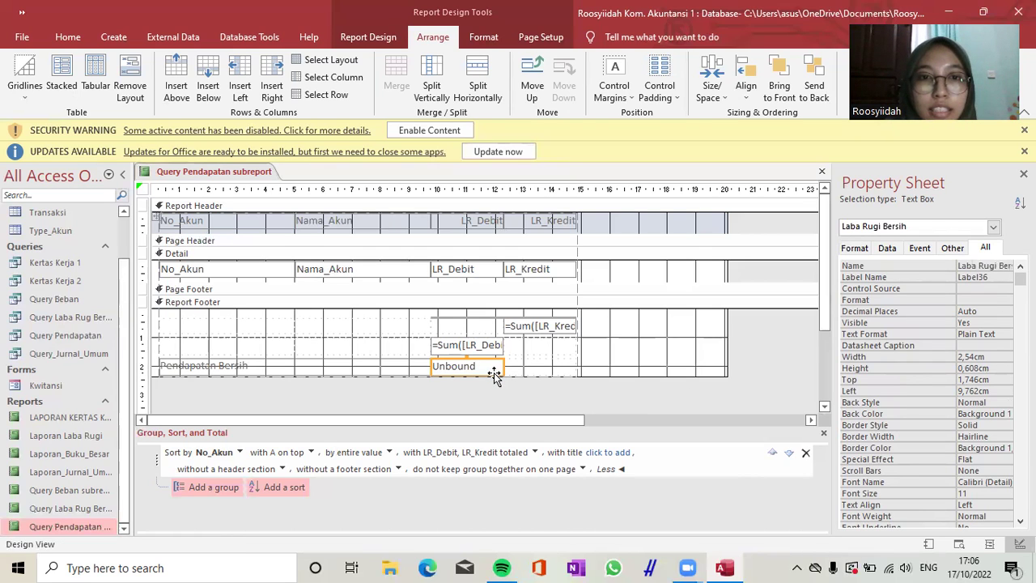
pyautogui.click(484, 366)
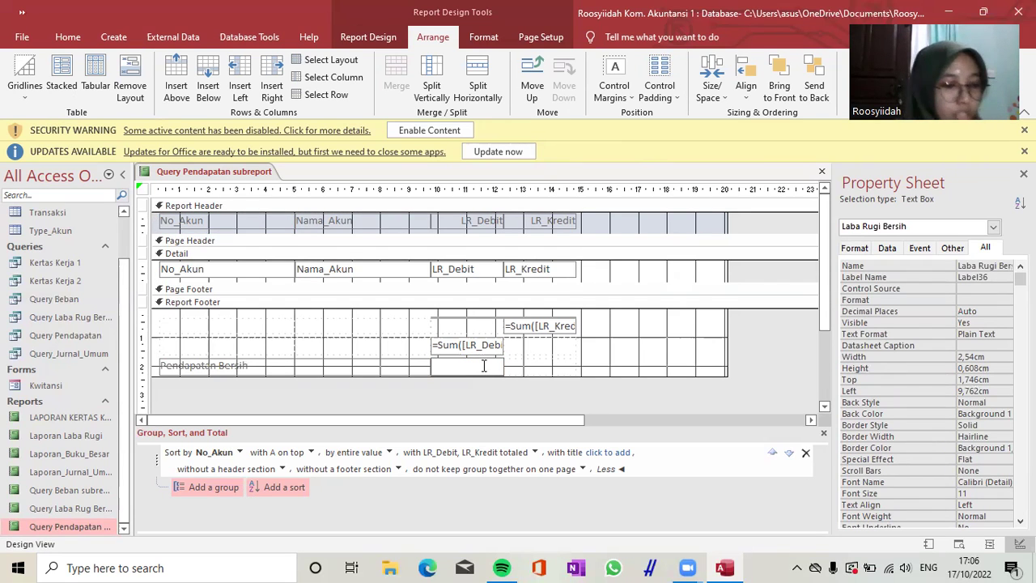
pyautogui.write('=su')
pyautogui.press('BackSpace')
pyautogui.press('BackSpace')
pyautogui.write('Sum')
pyautogui.press('BackSpace')
pyautogui.press('BackSpace')
pyautogui.press('BackSpace')
pyautogui.write('Sum')
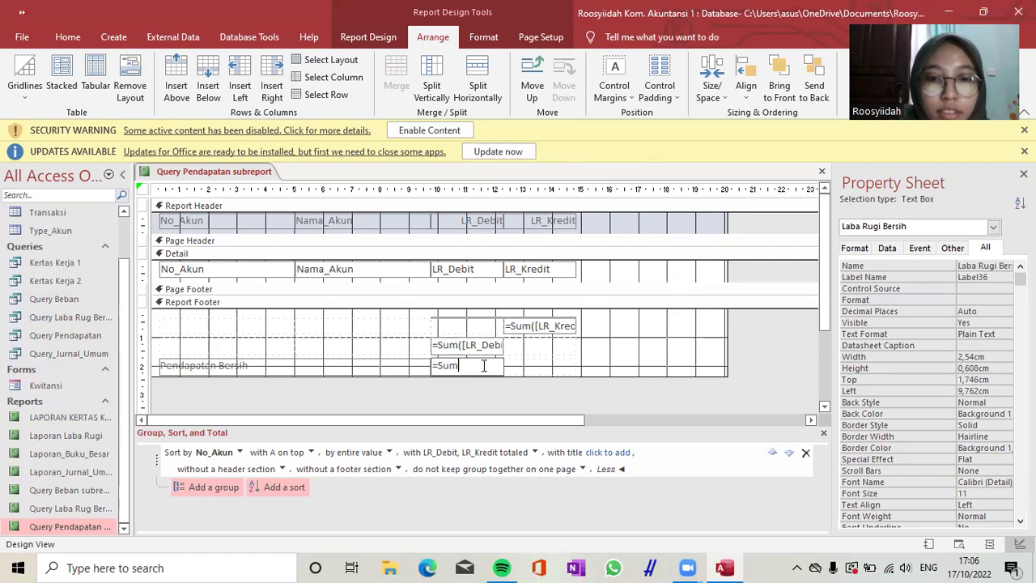
pyautogui.write('([')
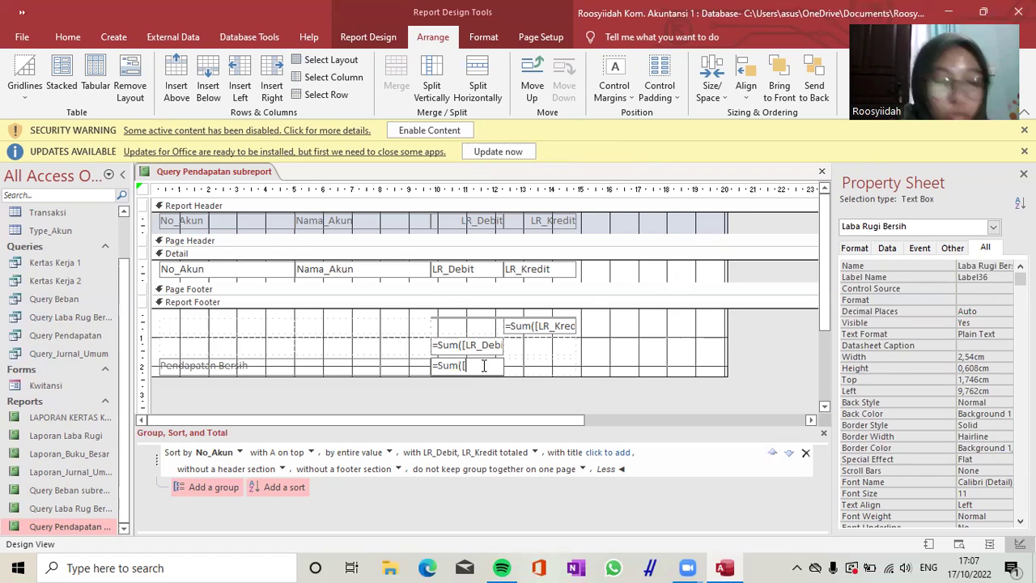
pyautogui.write('L')
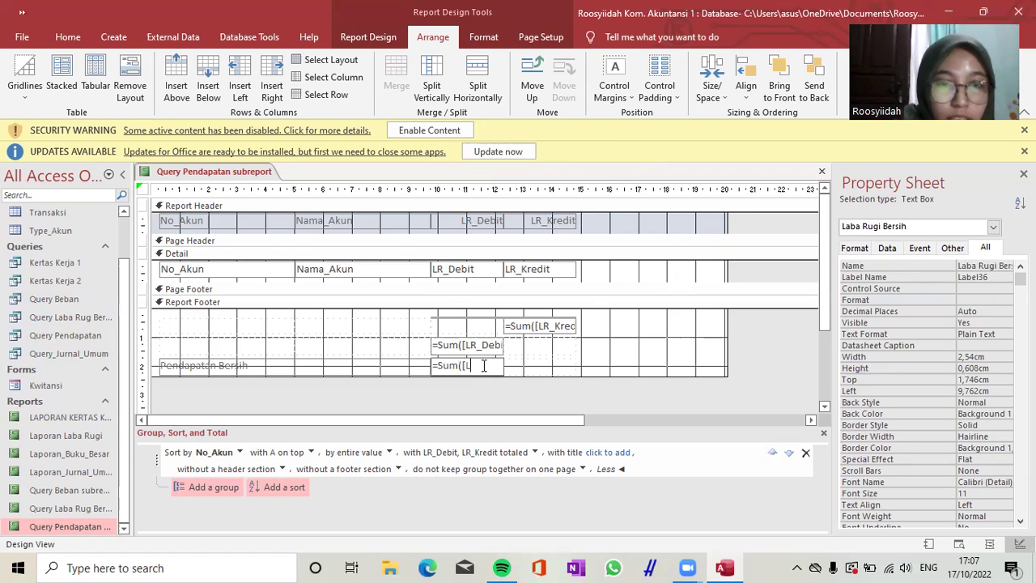
pyautogui.write('R_Kred')
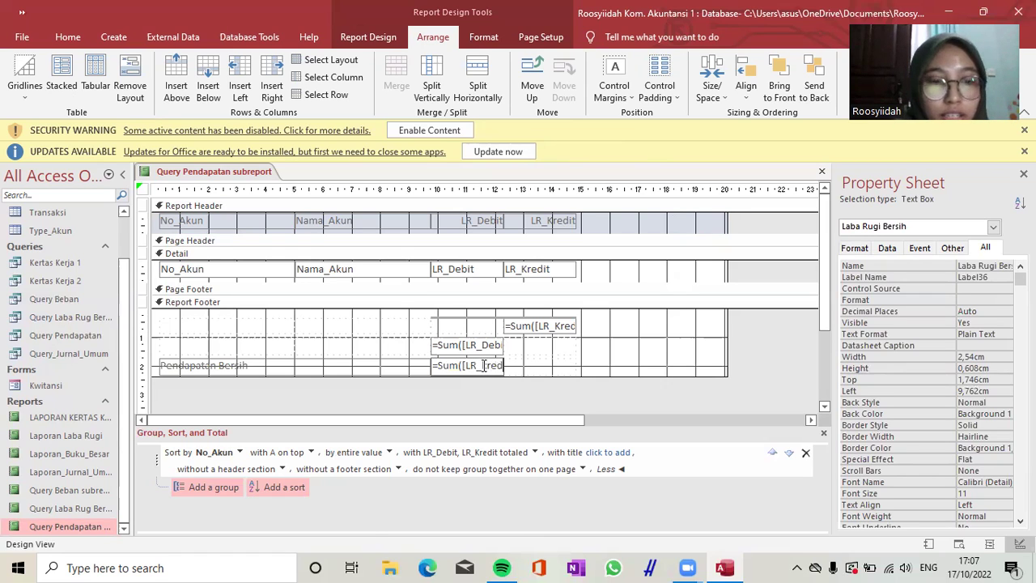
pyautogui.press('BackSpace')
pyautogui.press('BackSpace')
pyautogui.press('BackSpace')
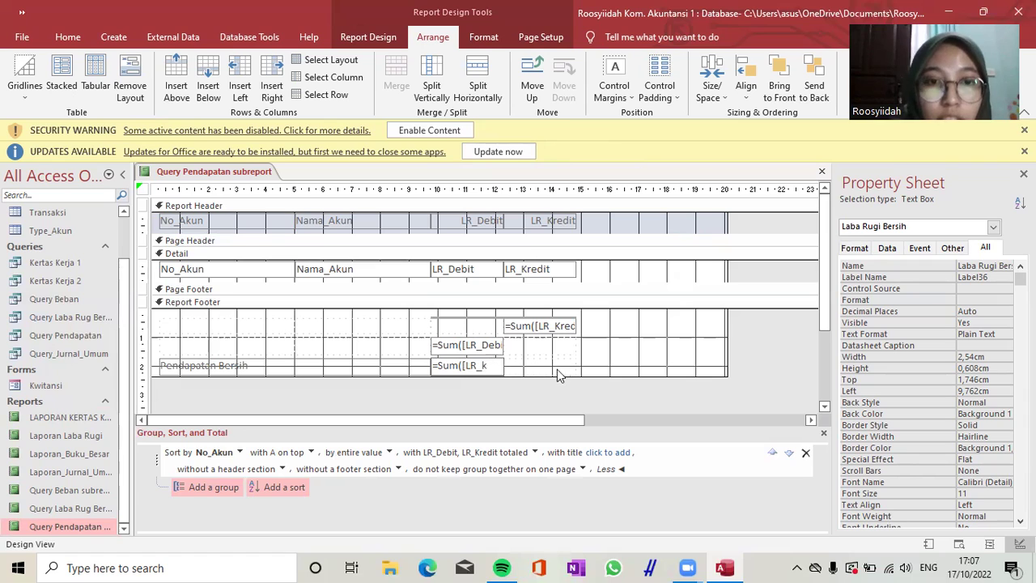
pyautogui.write('Kred')
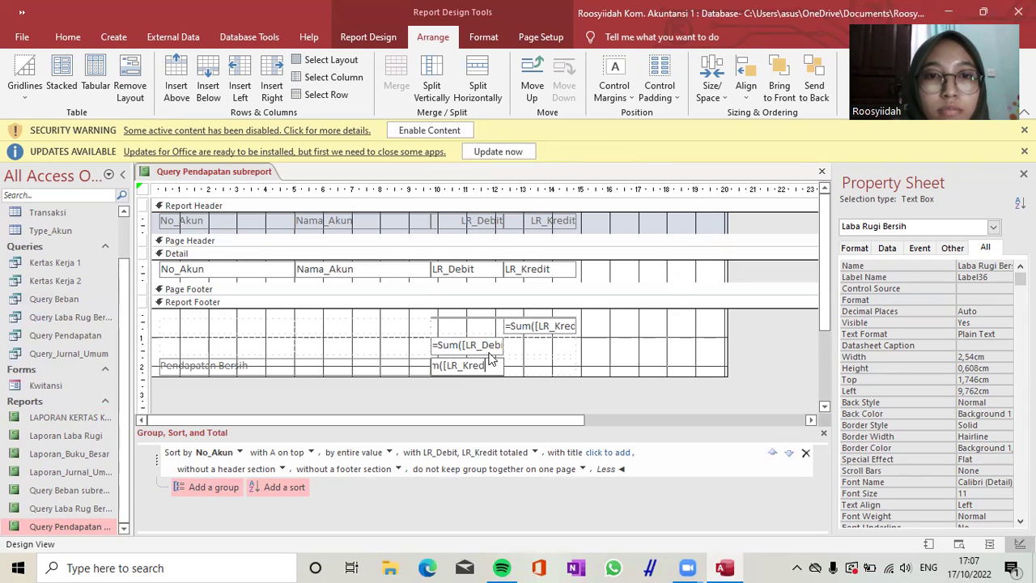
pyautogui.hotkey('ctrl', 'a')
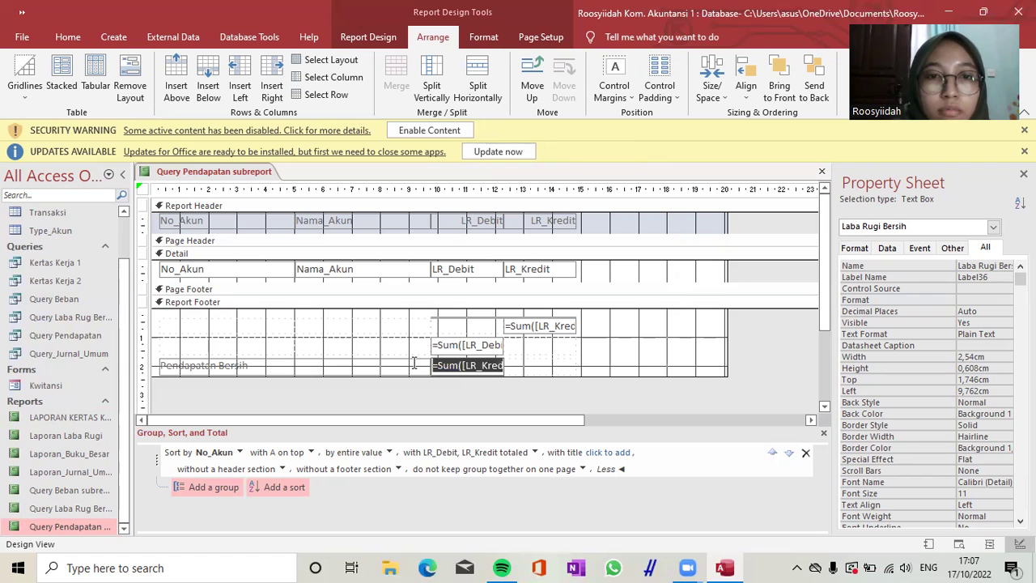
pyautogui.press('Delete')
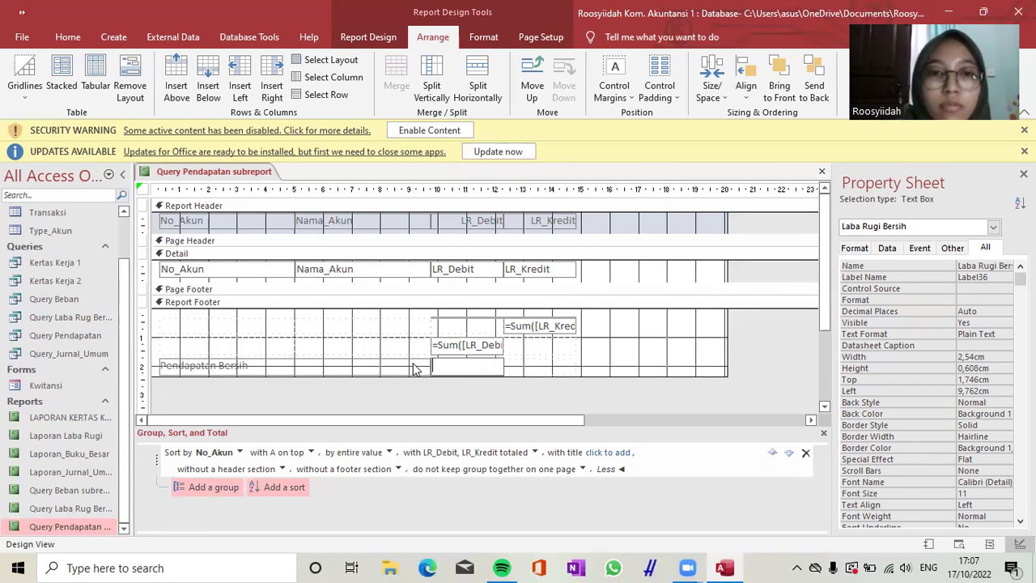
# Step: Check the expression in the LR_Debit total box of the report footer
pyautogui.click(505, 346)
pyautogui.click(492, 345)
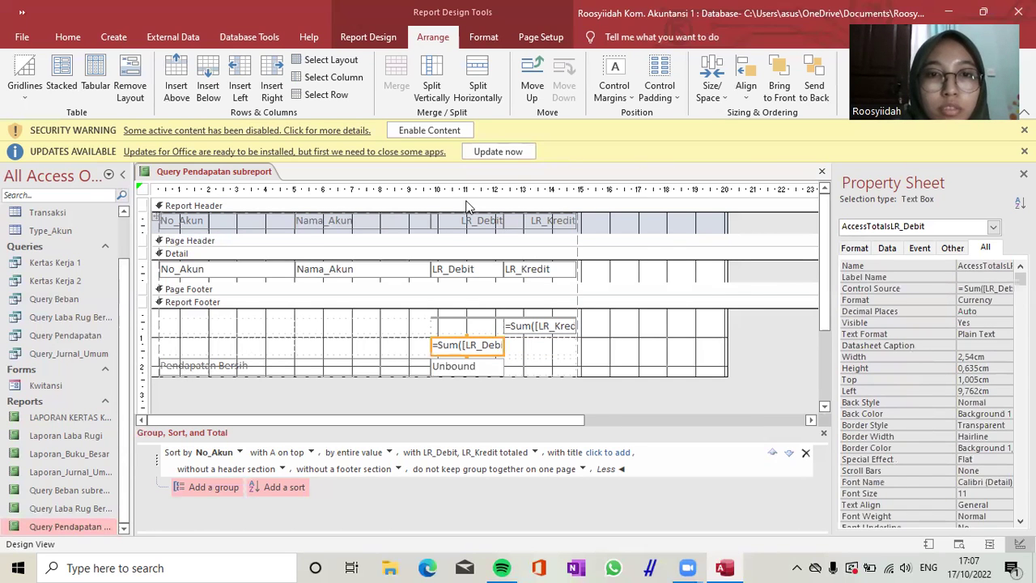
pyautogui.click(488, 341)
pyautogui.click(489, 340)
pyautogui.hotkey('shift', 'Right')
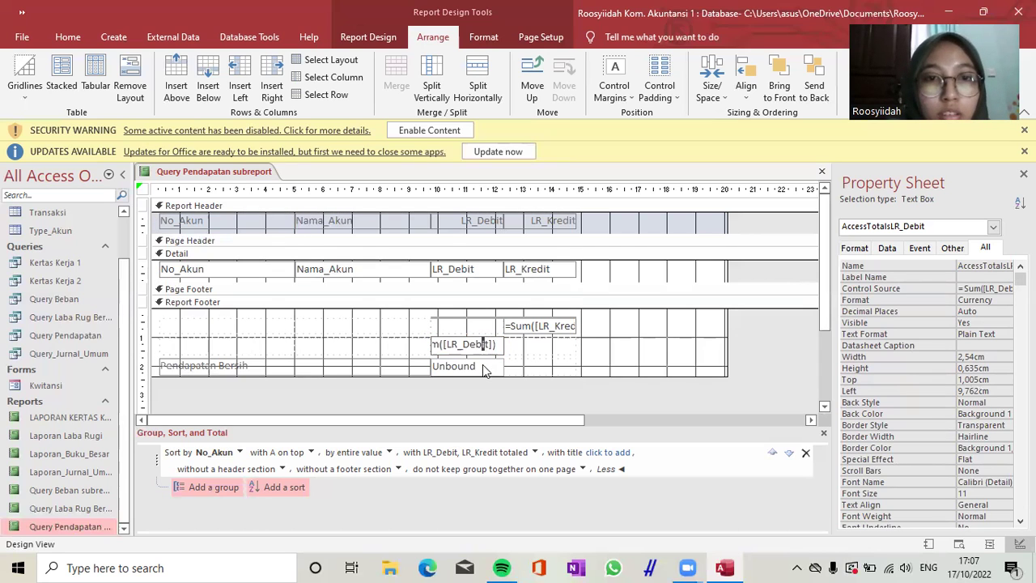
pyautogui.click(450, 365)
pyautogui.write('=Sum([LR')
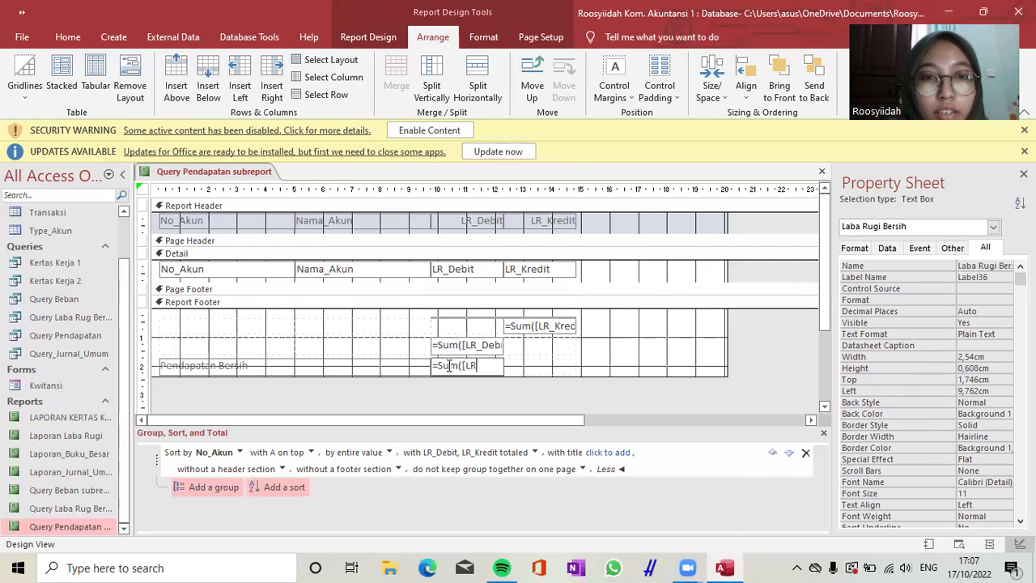
pyautogui.write('_KRe')
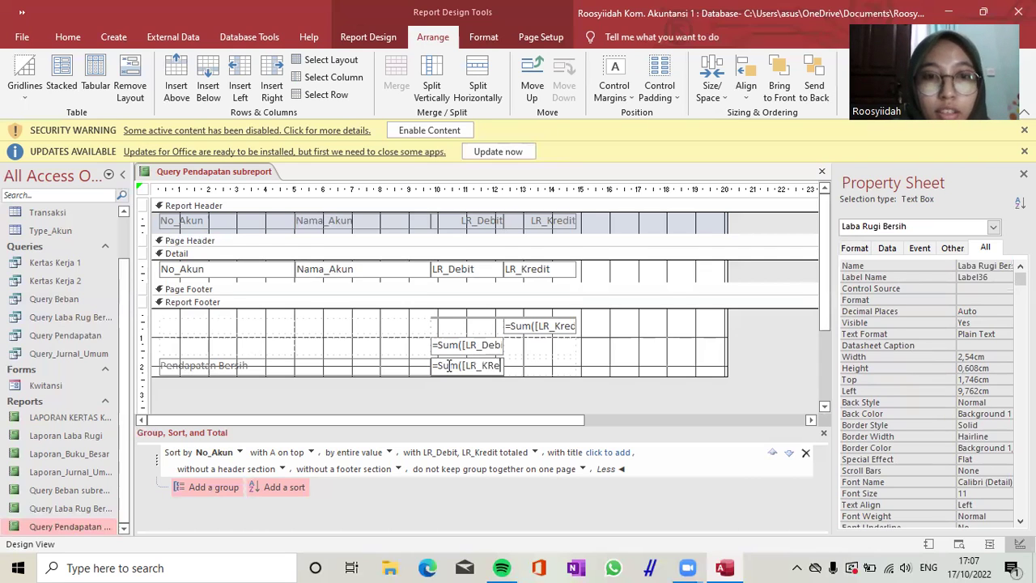
pyautogui.press('BackSpace')
pyautogui.write('red')
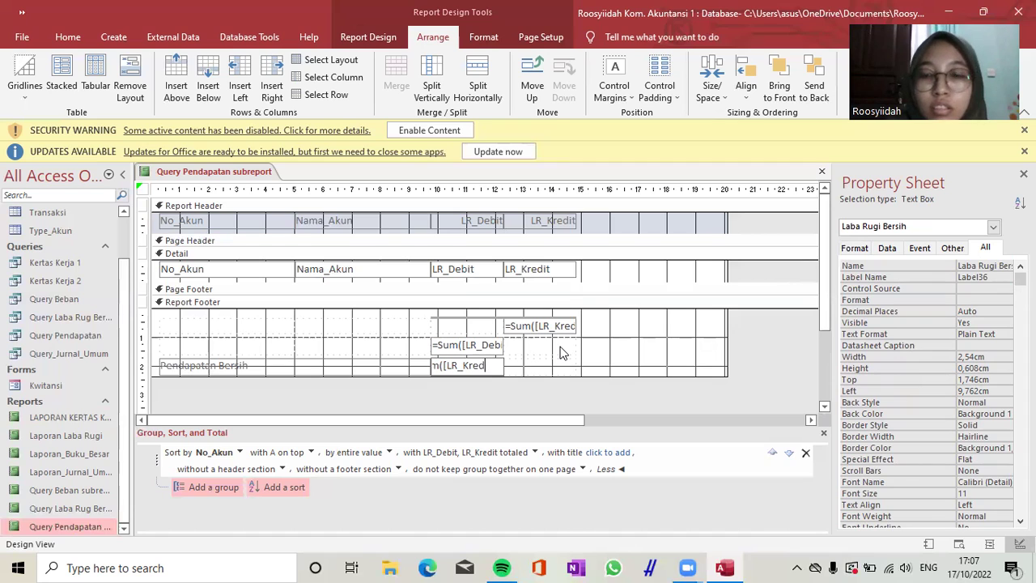
pyautogui.press('BackSpace')
pyautogui.press('BackSpace')
pyautogui.press('BackSpace')
pyautogui.press('BackSpace')
pyautogui.press('BackSpace')
pyautogui.press('BackSpace')
pyautogui.press('BackSpace')
pyautogui.press('BackSpace')
pyautogui.press('BackSpace')
pyautogui.press('BackSpace')
pyautogui.press('BackSpace')
pyautogui.press('BackSpace')
pyautogui.press('BackSpace')
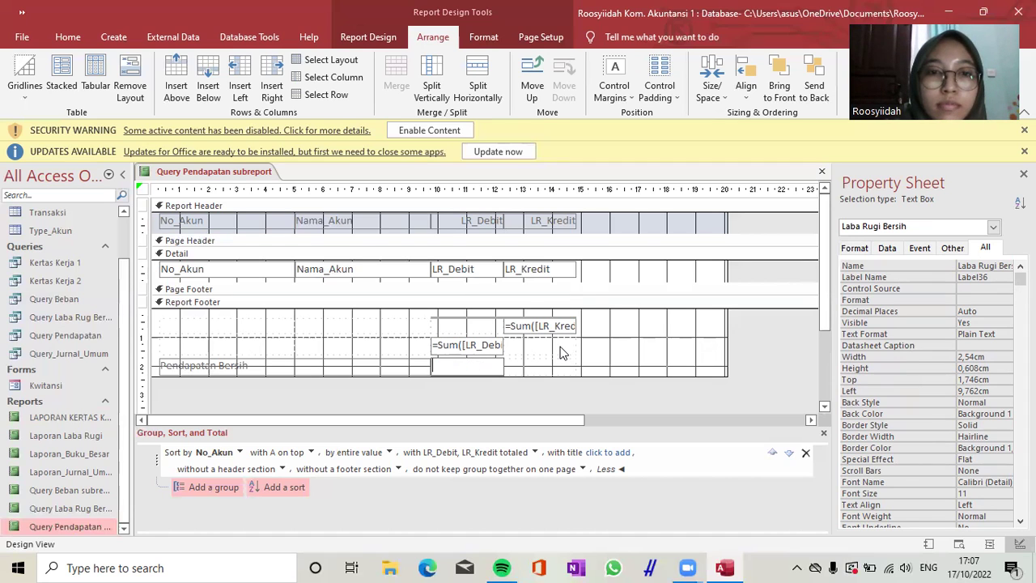
# Step: Build the expression =Sum([LR_Kredit]) as the control source of the Pendapatan Bersih text box, using the Expression Builder
pyautogui.click(974, 289)
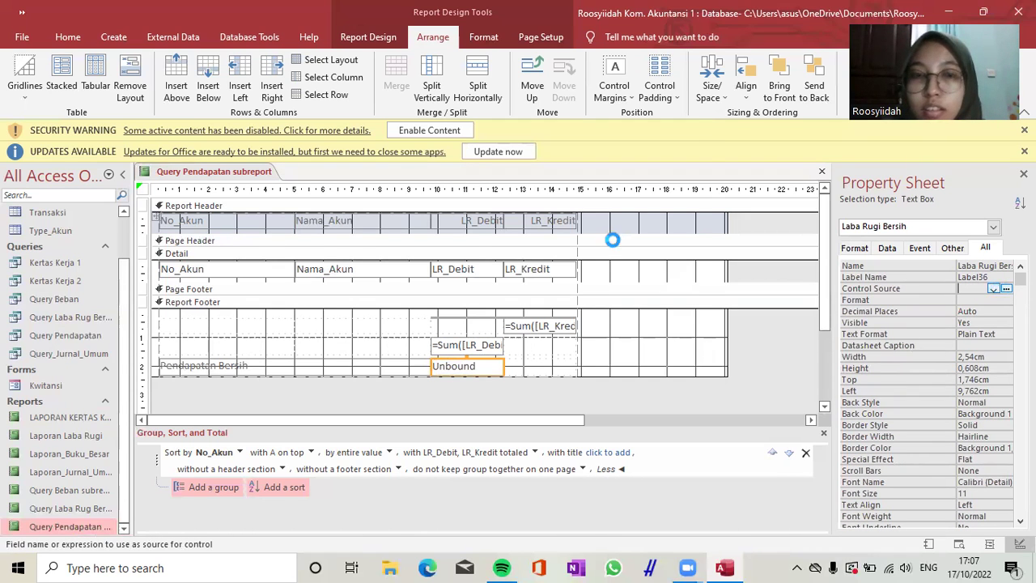
pyautogui.write('=')
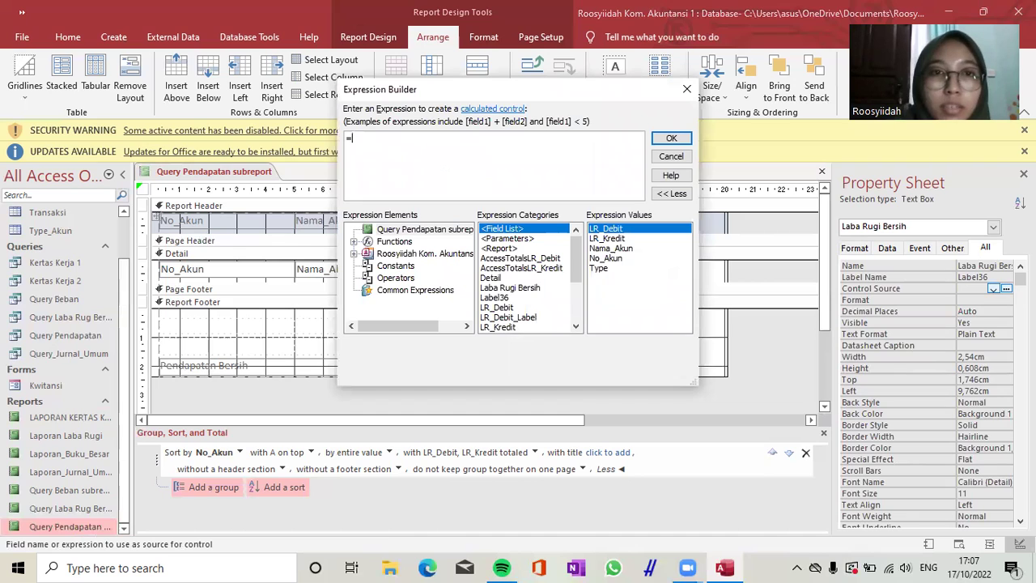
pyautogui.write('sum')
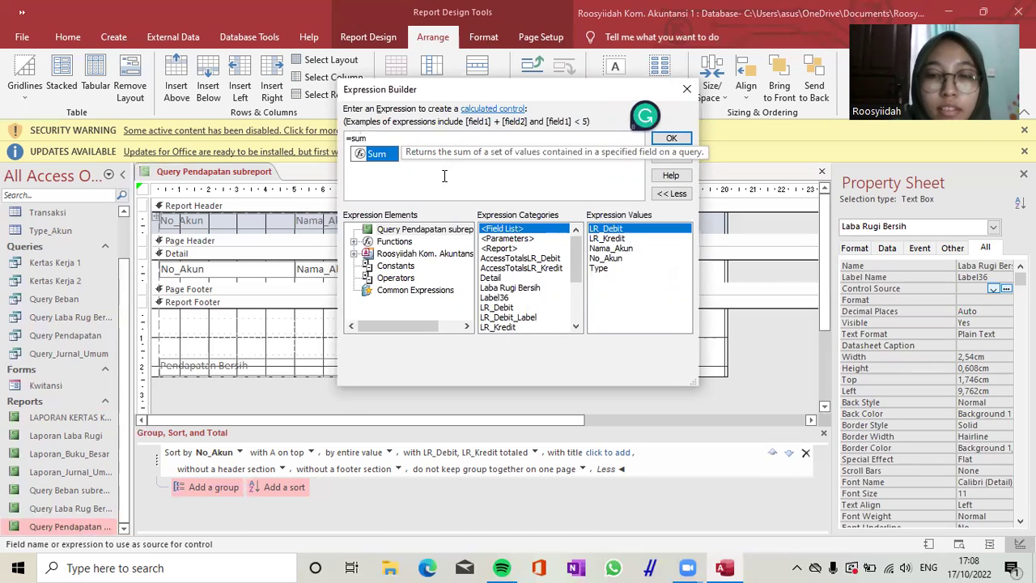
pyautogui.write('(')
pyautogui.press('BackSpace')
pyautogui.press('BackSpace')
pyautogui.press('BackSpace')
pyautogui.press('BackSpace')
pyautogui.write('Sum')
pyautogui.press('BackSpace')
pyautogui.press('BackSpace')
pyautogui.press('BackSpace')
pyautogui.write('Sum(')
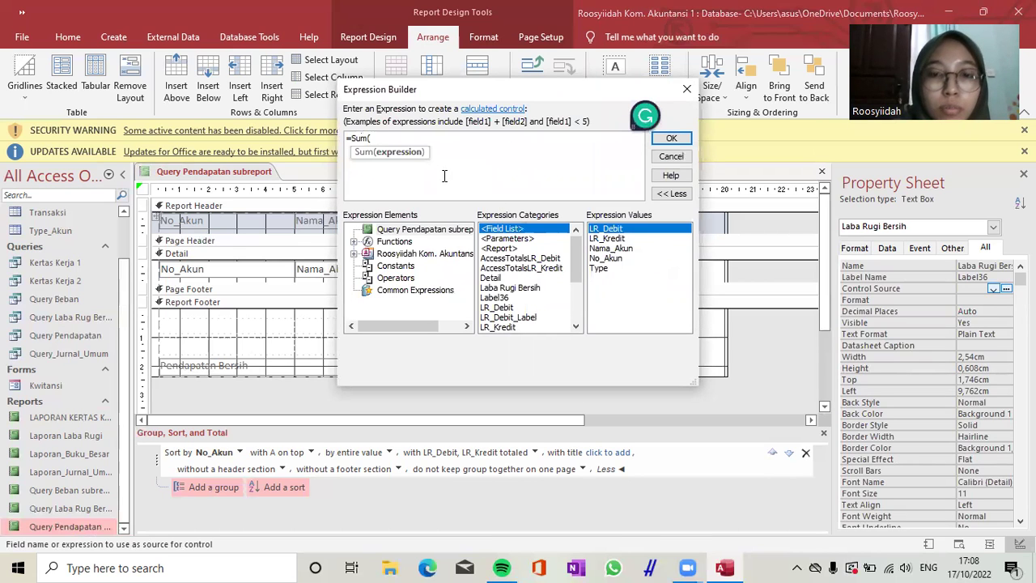
pyautogui.write('[LT')
pyautogui.press('BackSpace')
pyautogui.write('R')
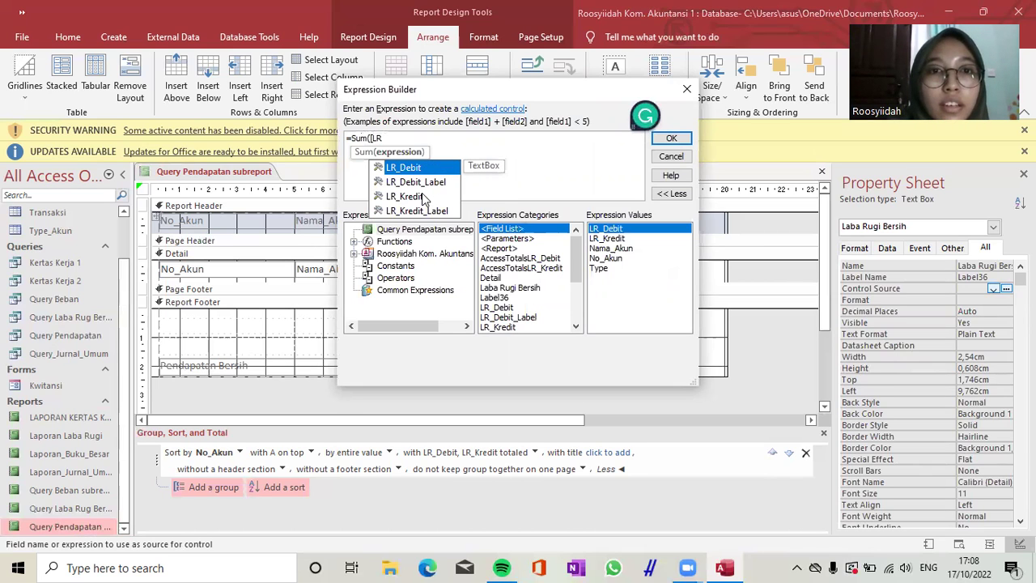
pyautogui.doubleClick(424, 199)
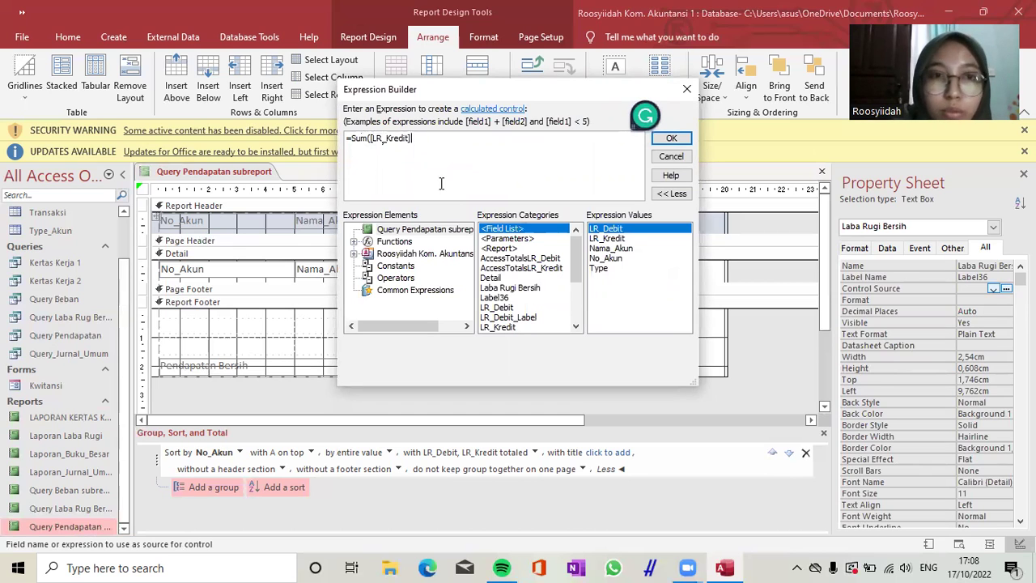
pyautogui.write(')')
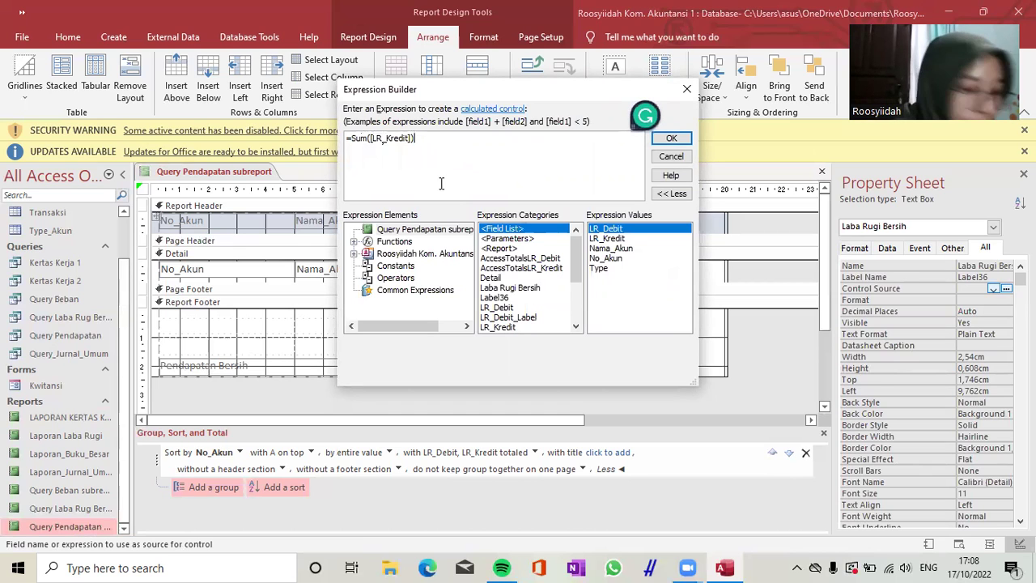
# Step: Try to extend the control source expression with -Sum([LR_Debit]]) and apply it to the text box
pyautogui.write('-Sum')
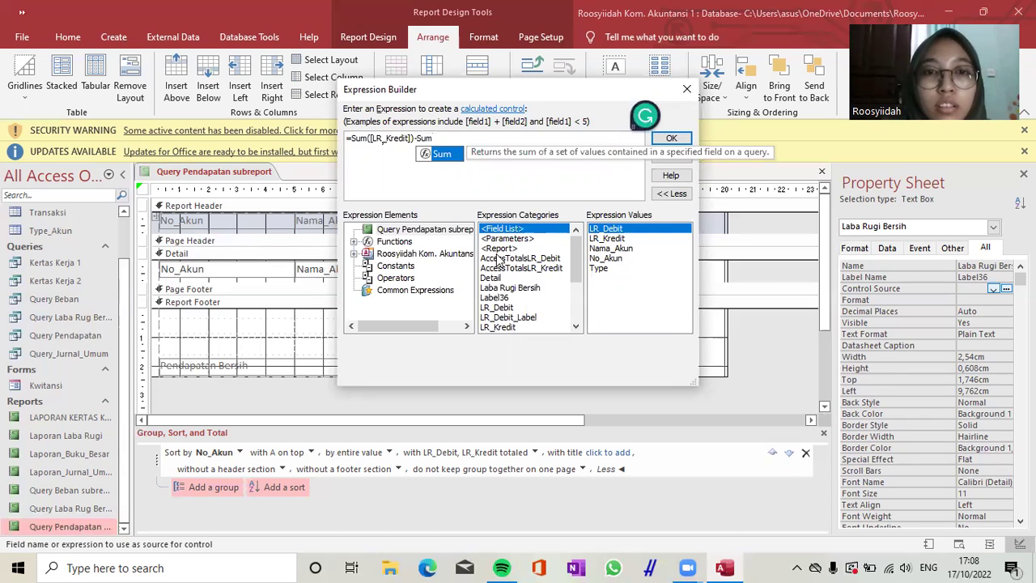
pyautogui.scroll(-3, 498, 259)
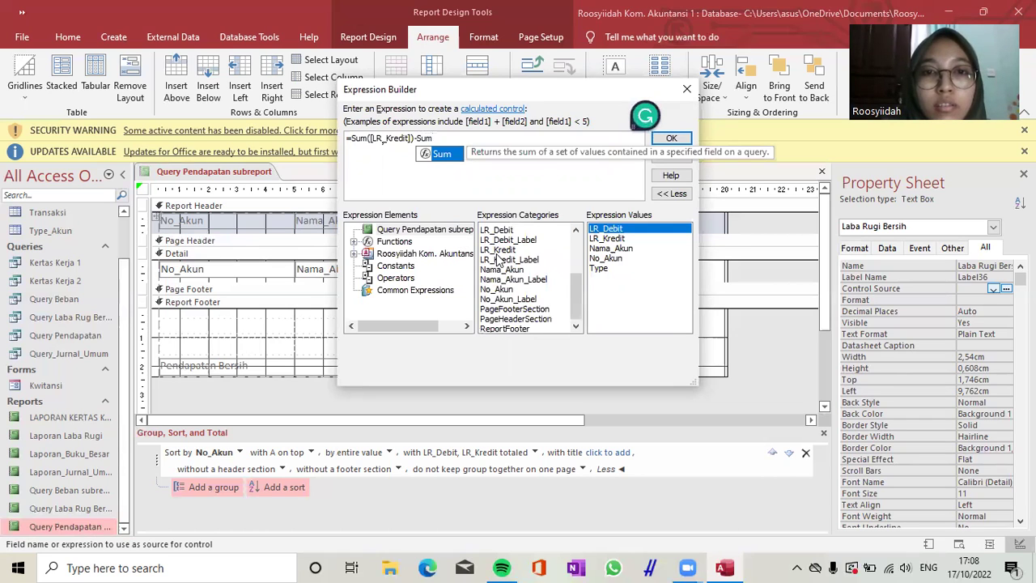
pyautogui.scroll(1, 498, 259)
pyautogui.scroll(2, 499, 260)
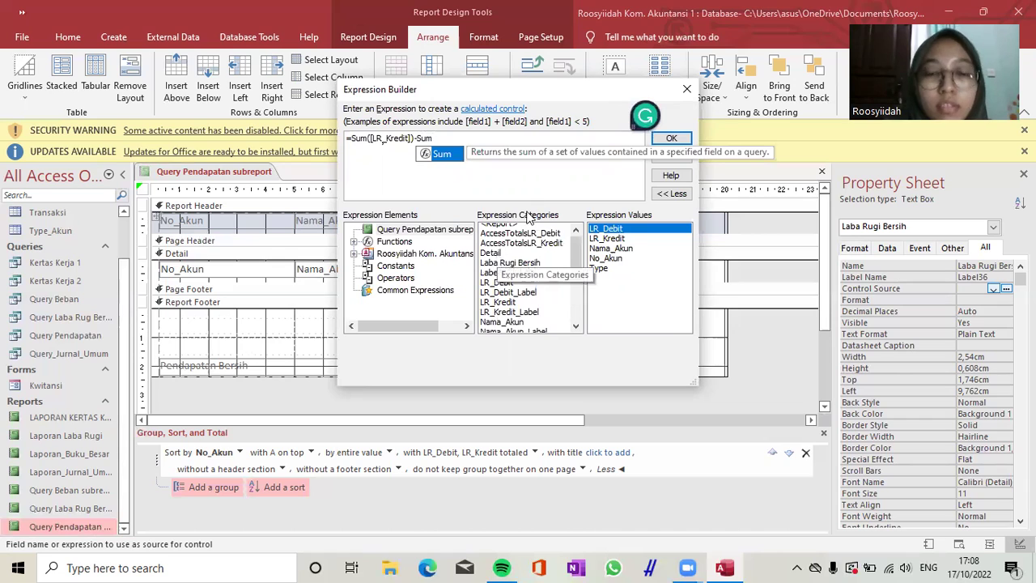
pyautogui.scroll(1, 499, 260)
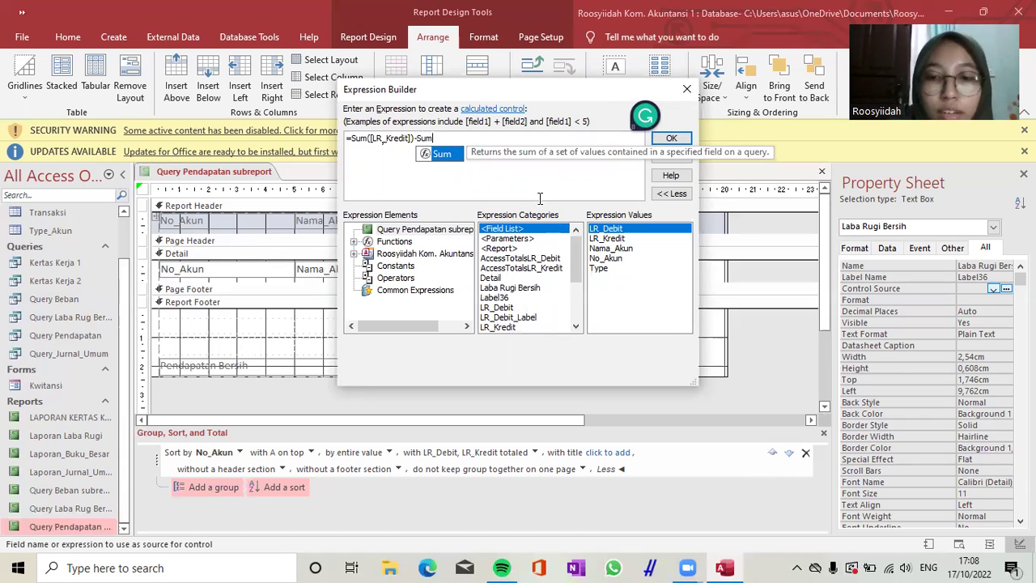
pyautogui.write('([L')
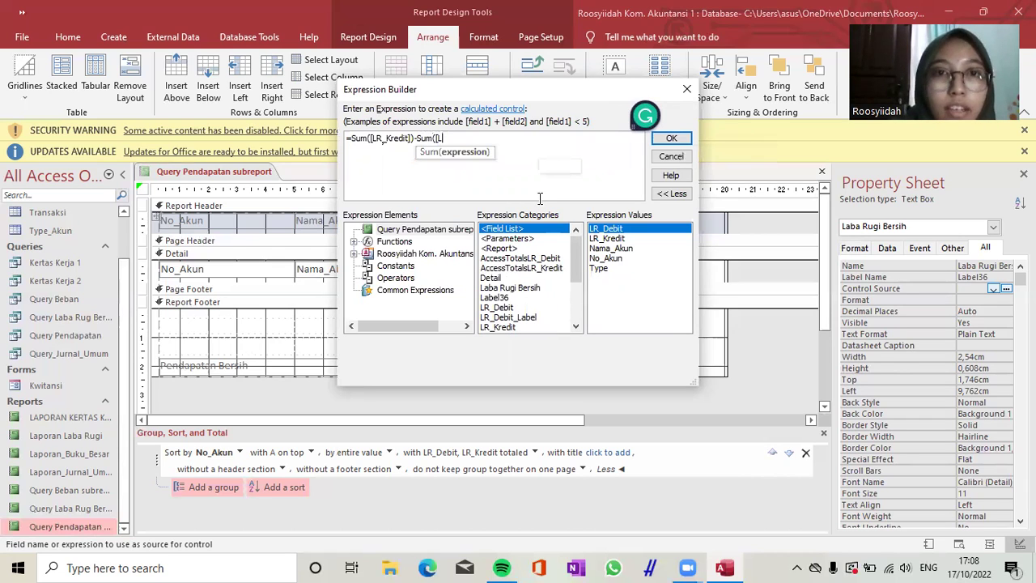
pyautogui.write('R')
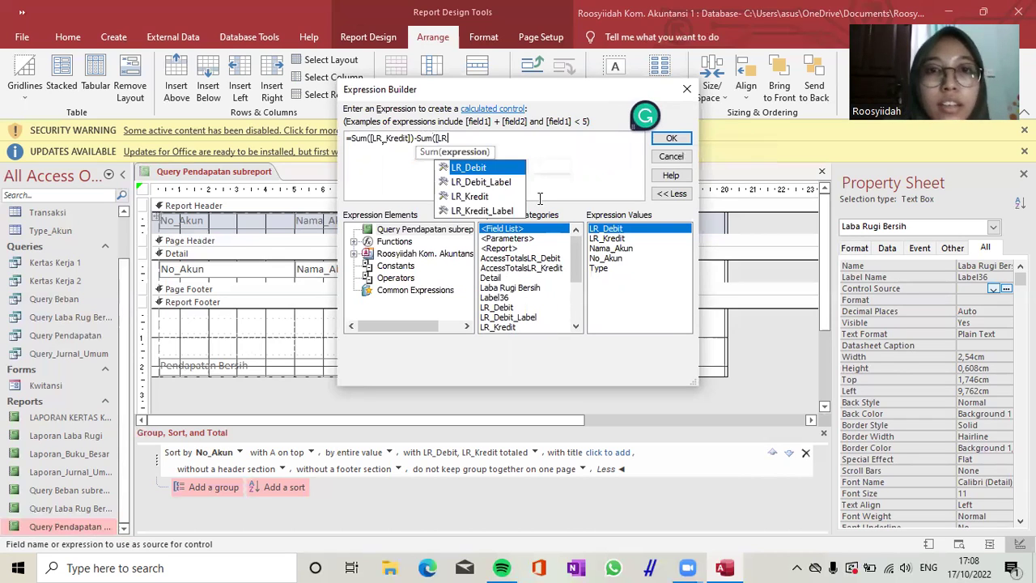
pyautogui.doubleClick(499, 168)
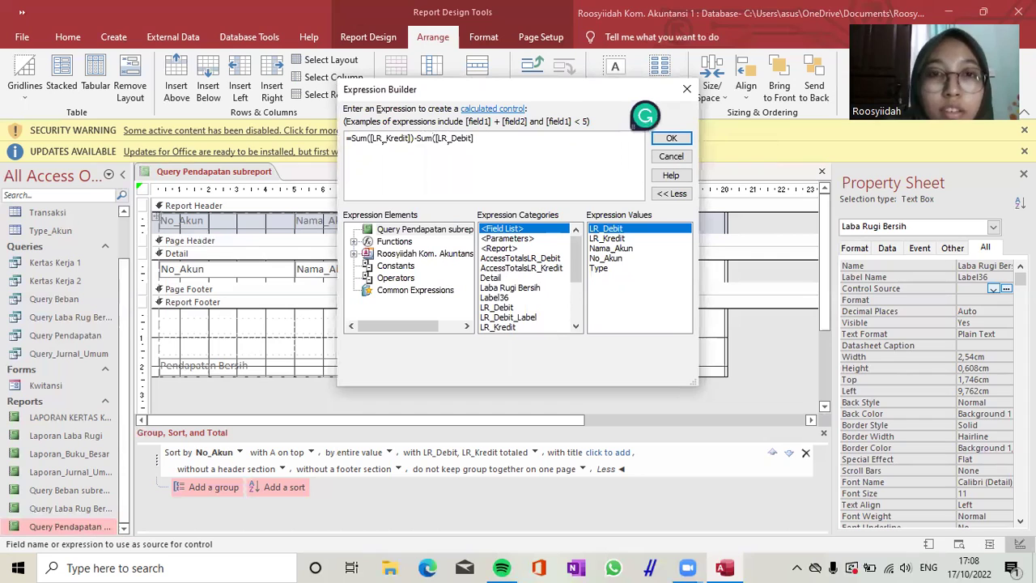
pyautogui.write('])')
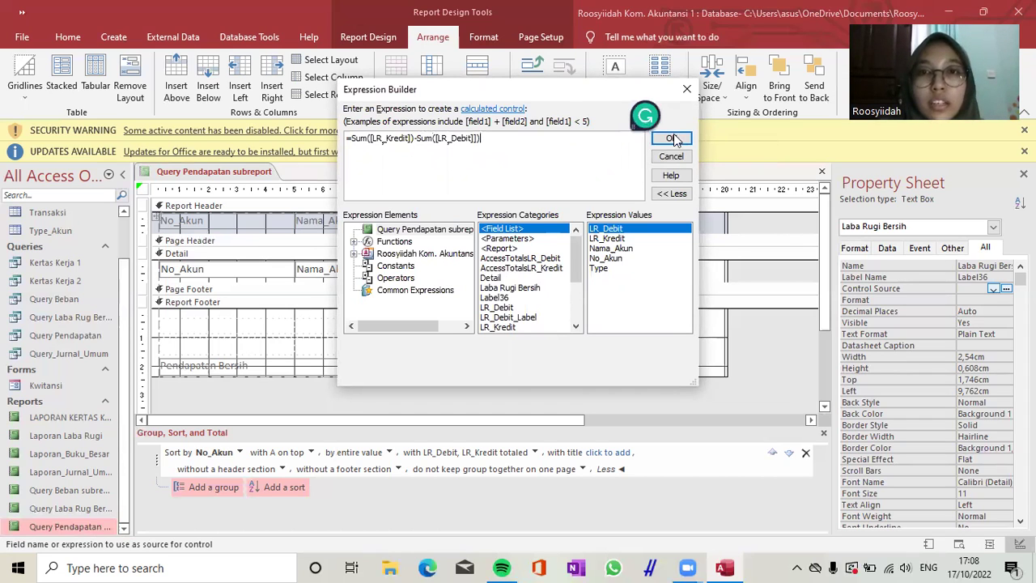
pyautogui.press('Return')
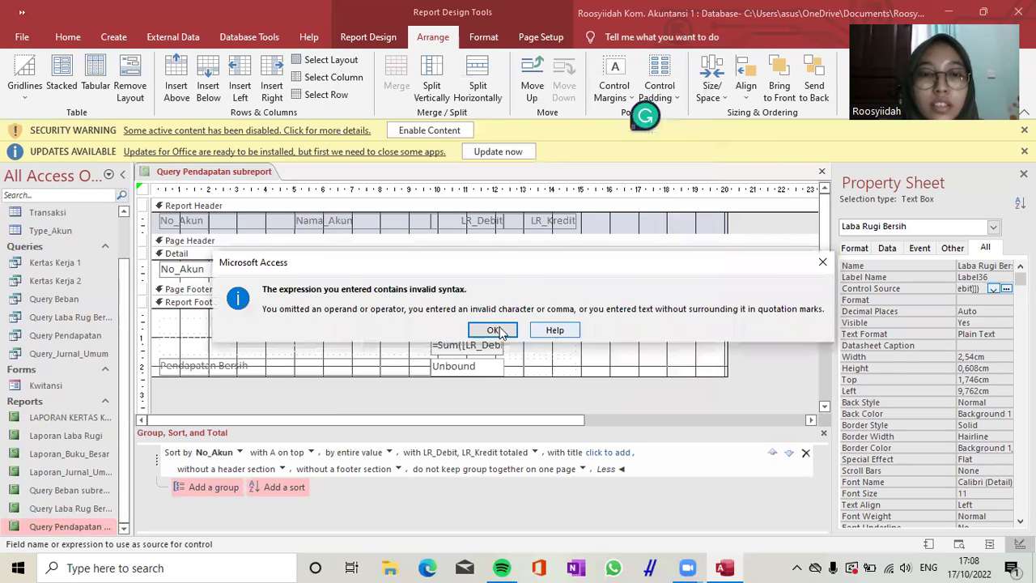
pyautogui.click(498, 331)
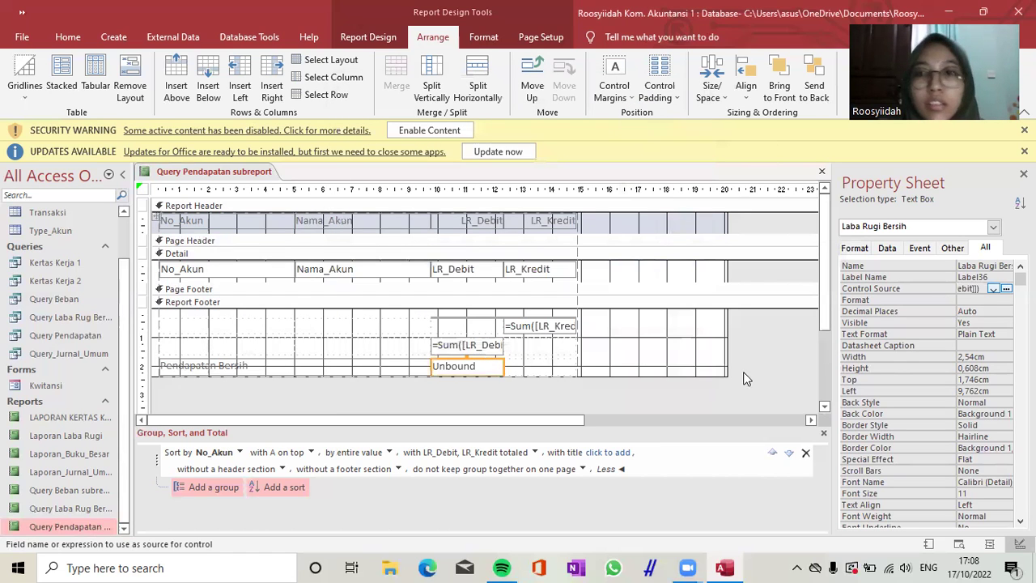
pyautogui.press('Escape')
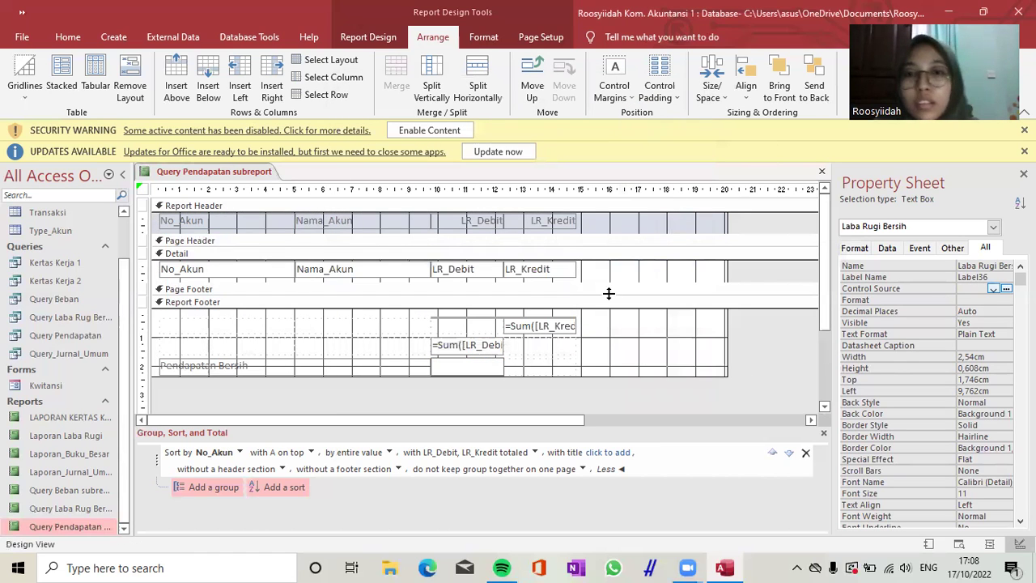
# Step: Enter =Sum([LR_Kredit]) directly in the unbound text box beside the Pendapatan Bersih label in the report footer
pyautogui.click(473, 269)
pyautogui.click(473, 269)
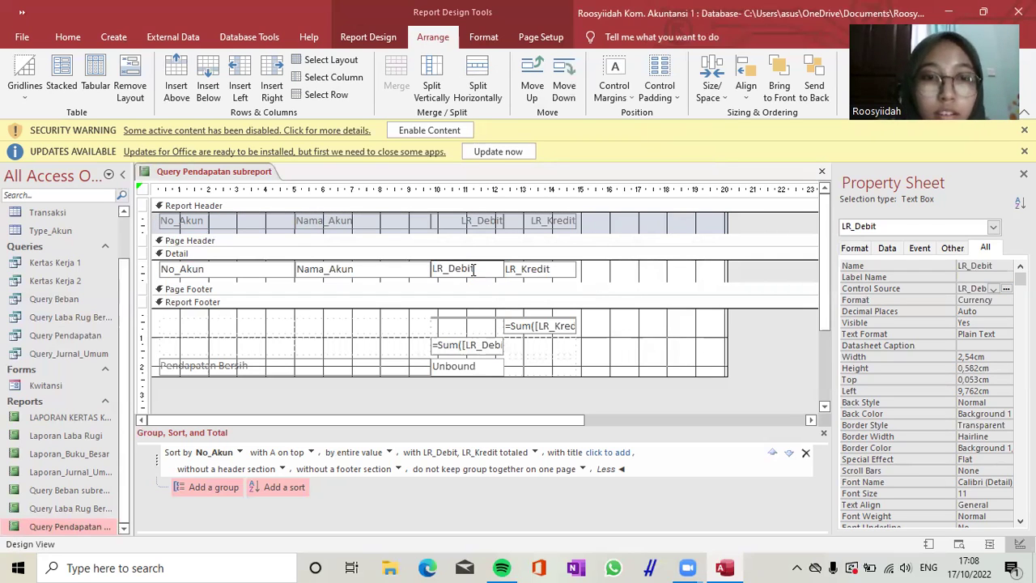
pyautogui.click(482, 368)
pyautogui.click(432, 366)
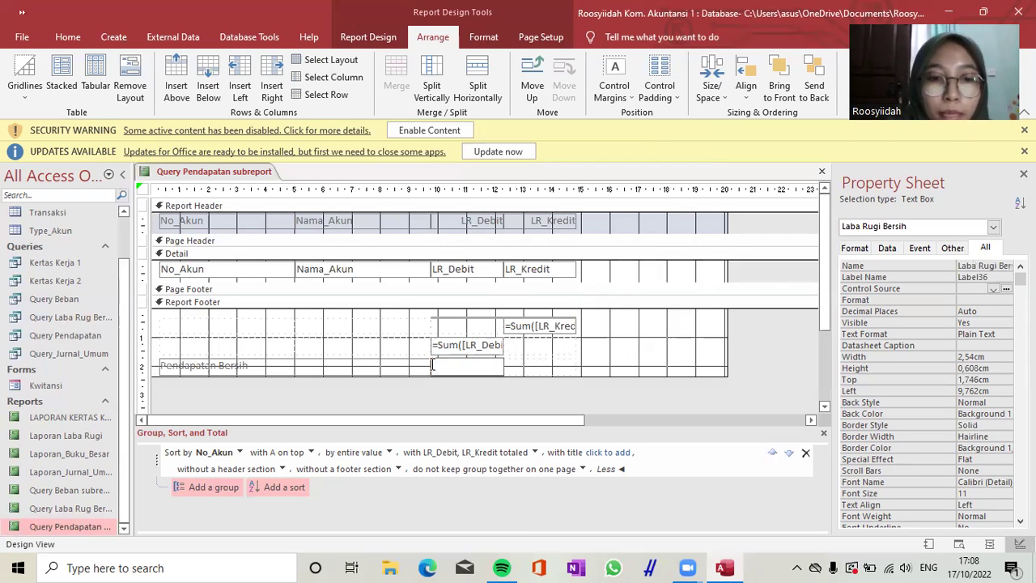
pyautogui.write('=Sum([LR')
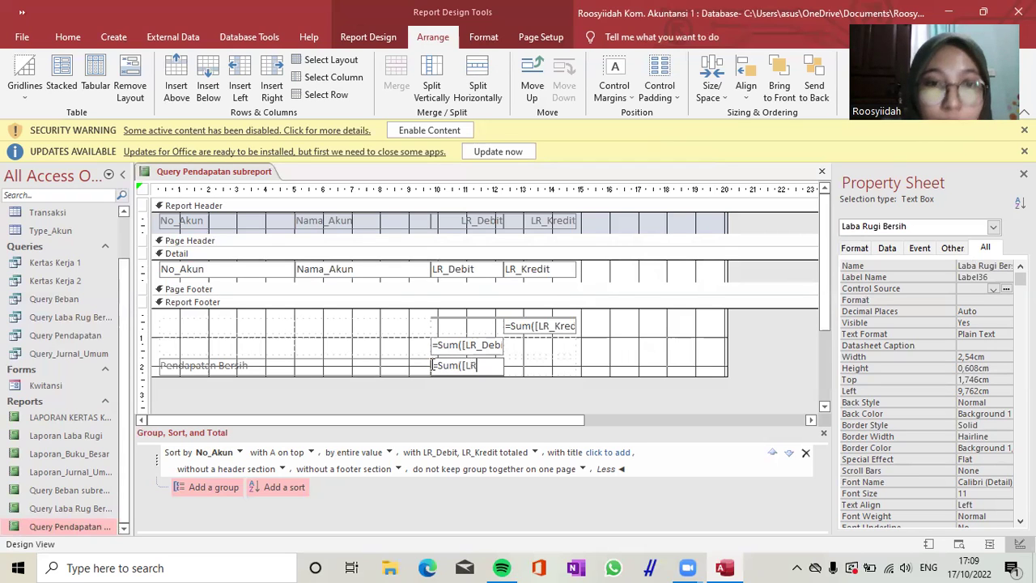
pyautogui.write('_K')
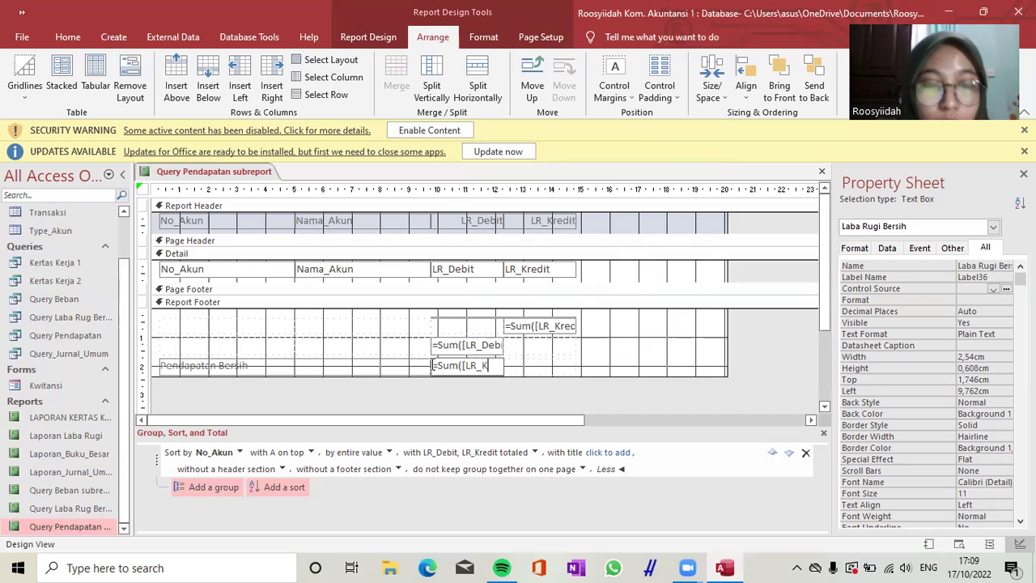
pyautogui.write('redit]')
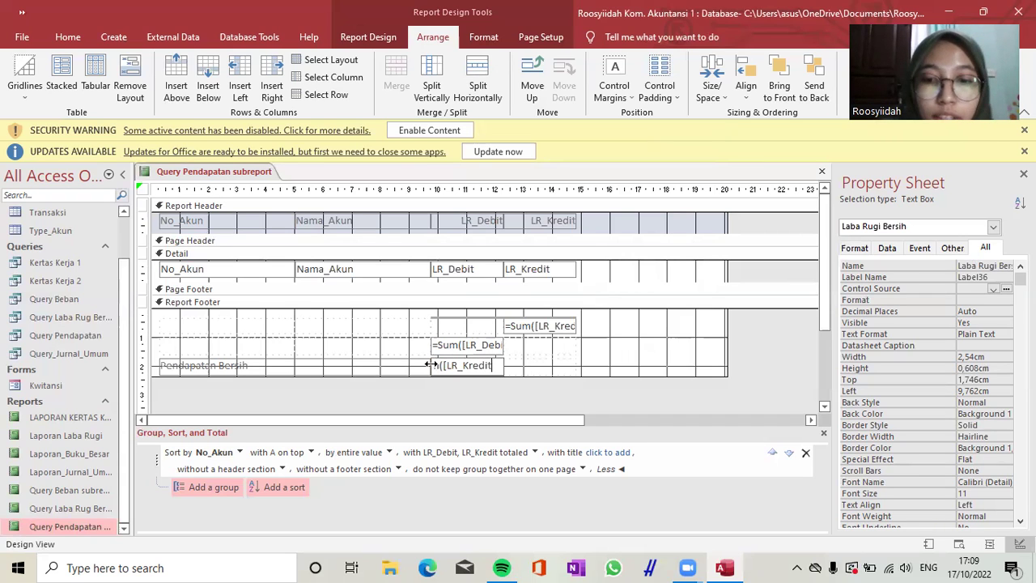
pyautogui.write(')')
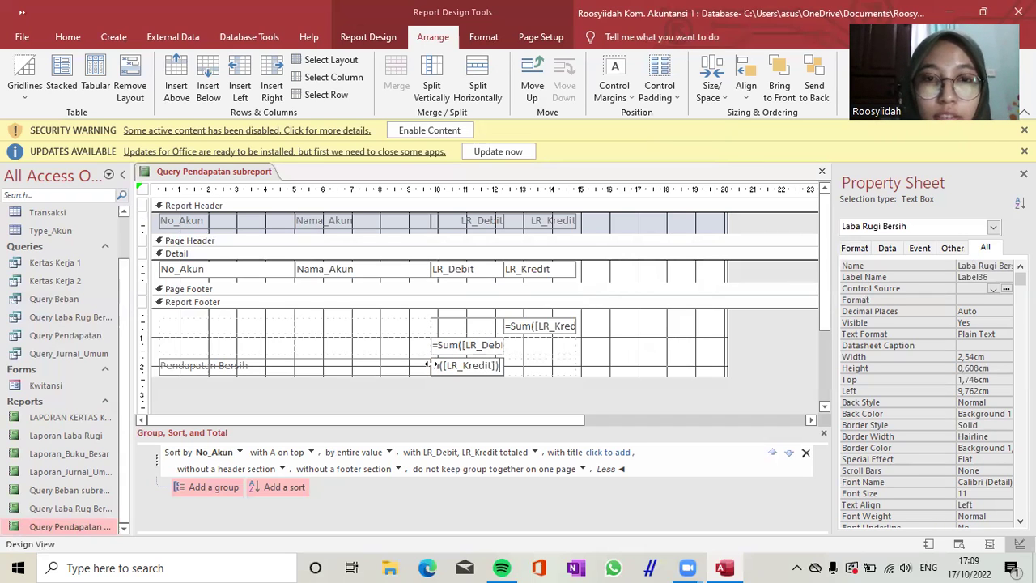
# Step: Extend the expression in the text box beside the Pendapatan Bersih label with -Sum([LR_Debit]) and apply it
pyautogui.write('-Sum')
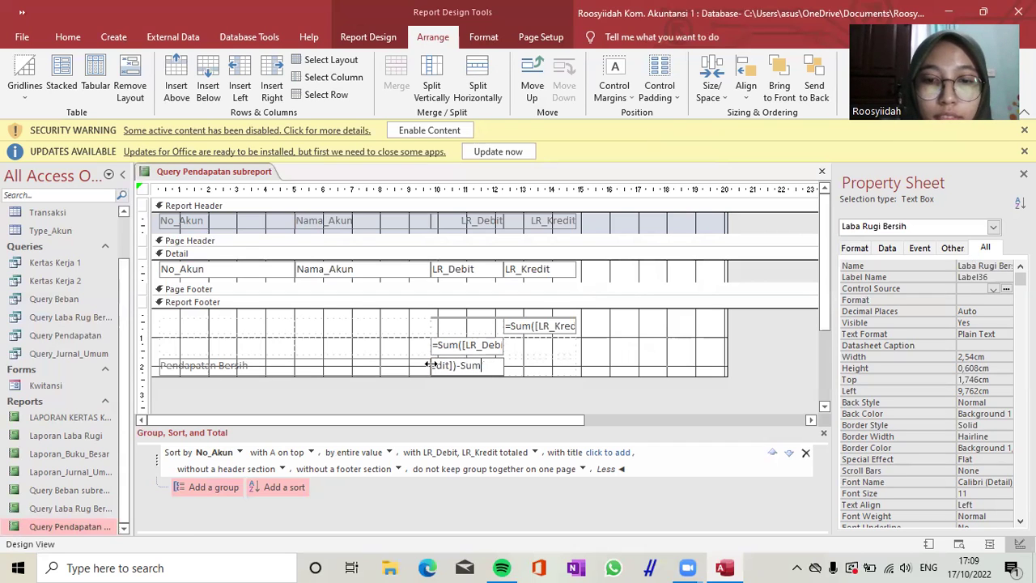
pyautogui.write(' (')
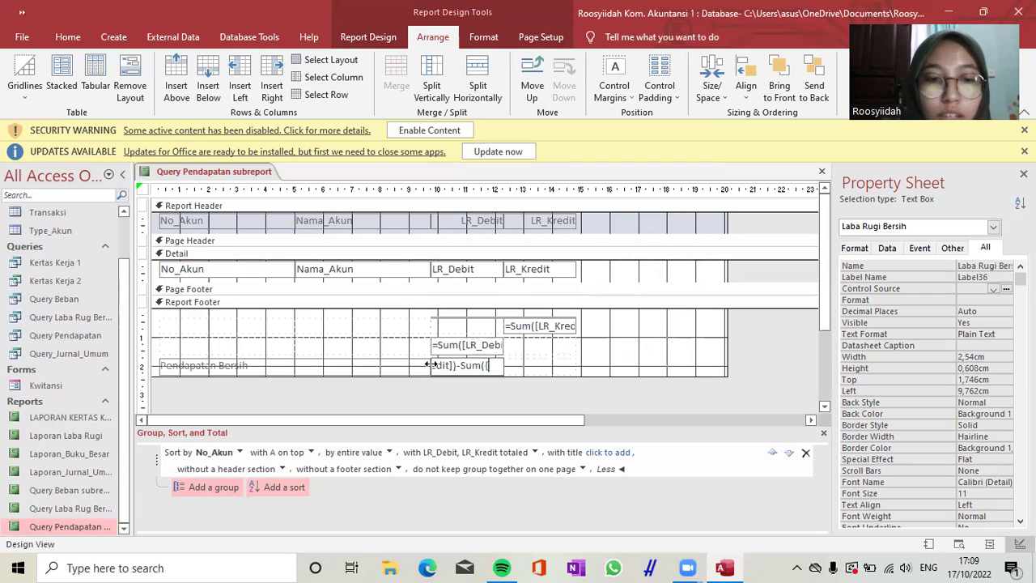
pyautogui.write('[LR')
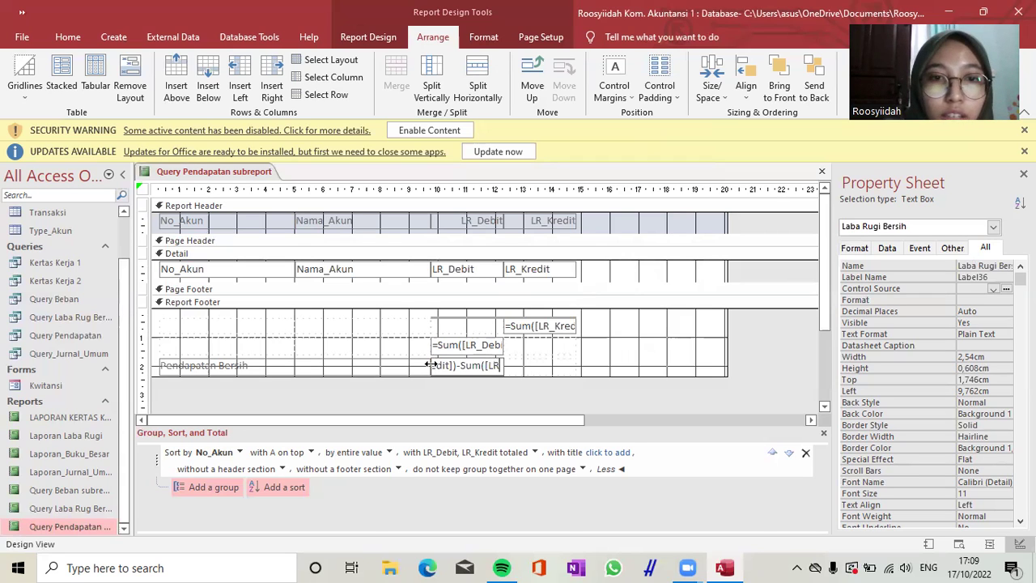
pyautogui.write('_')
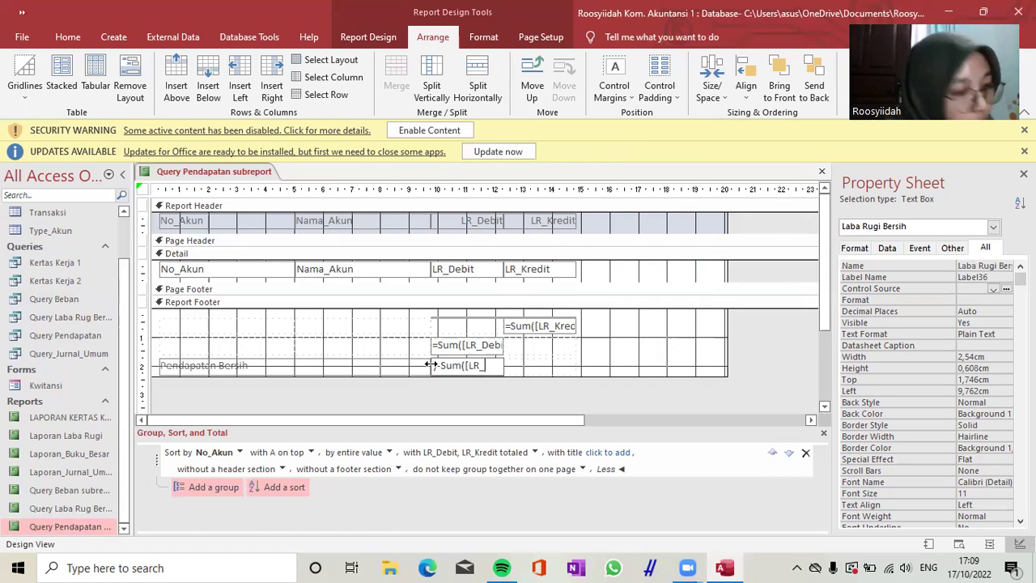
pyautogui.write('DEbit')
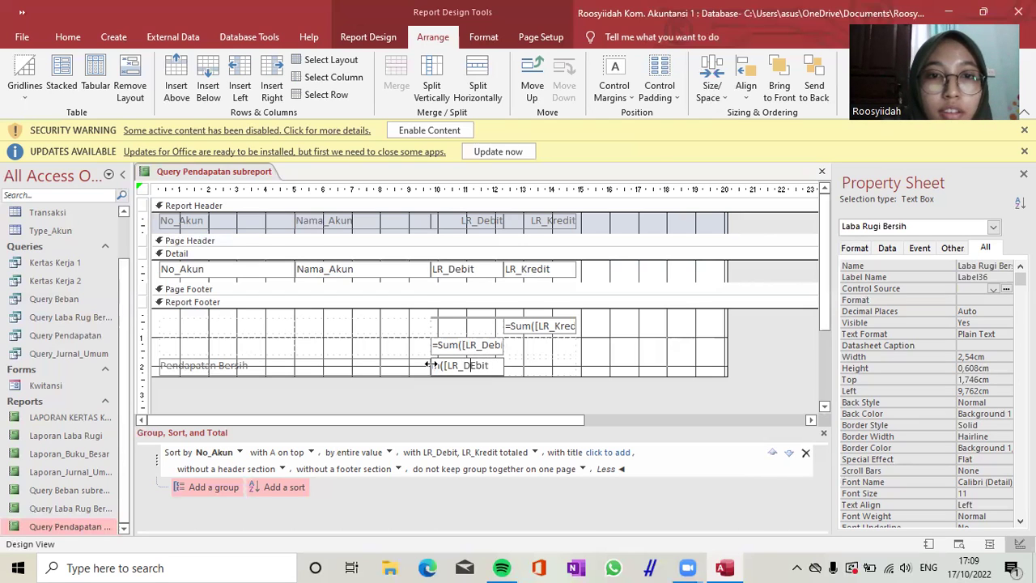
pyautogui.press('Delete')
pyautogui.write('ebit')
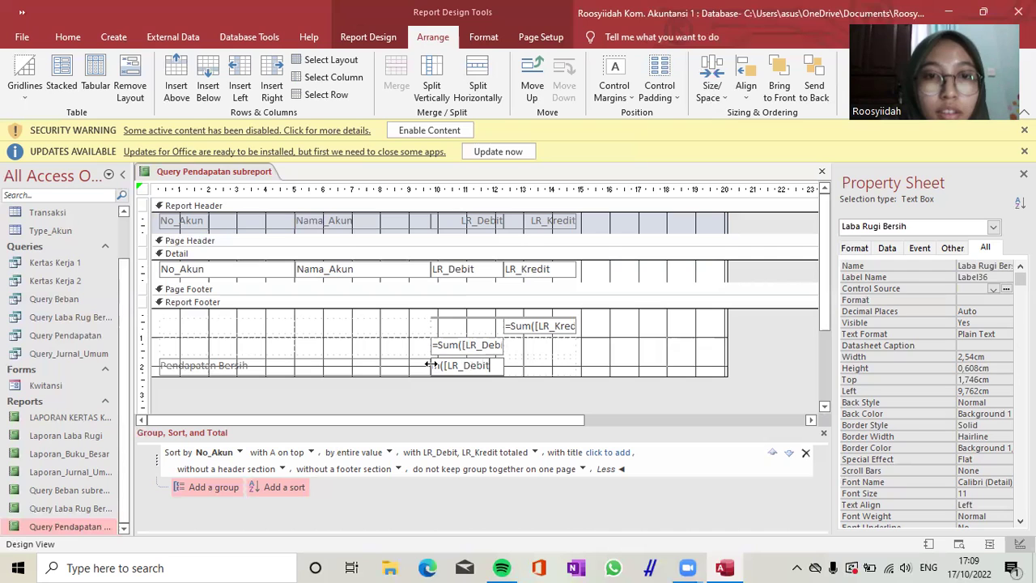
pyautogui.write('])')
pyautogui.click(431, 364)
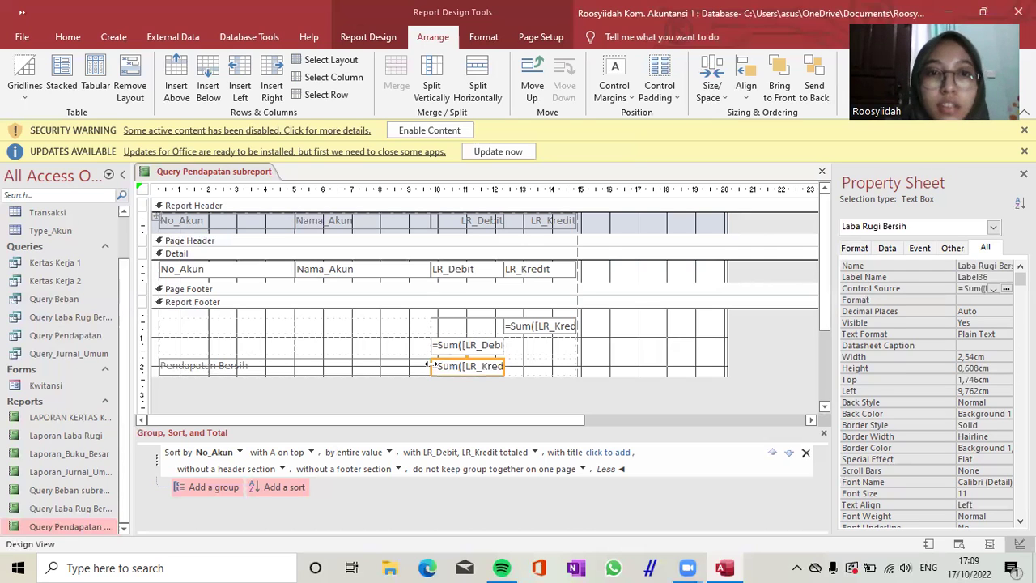
# Step: Set the format of the Pendapatan Bersih text box to Currency
pyautogui.click(1006, 308)
pyautogui.click(1005, 299)
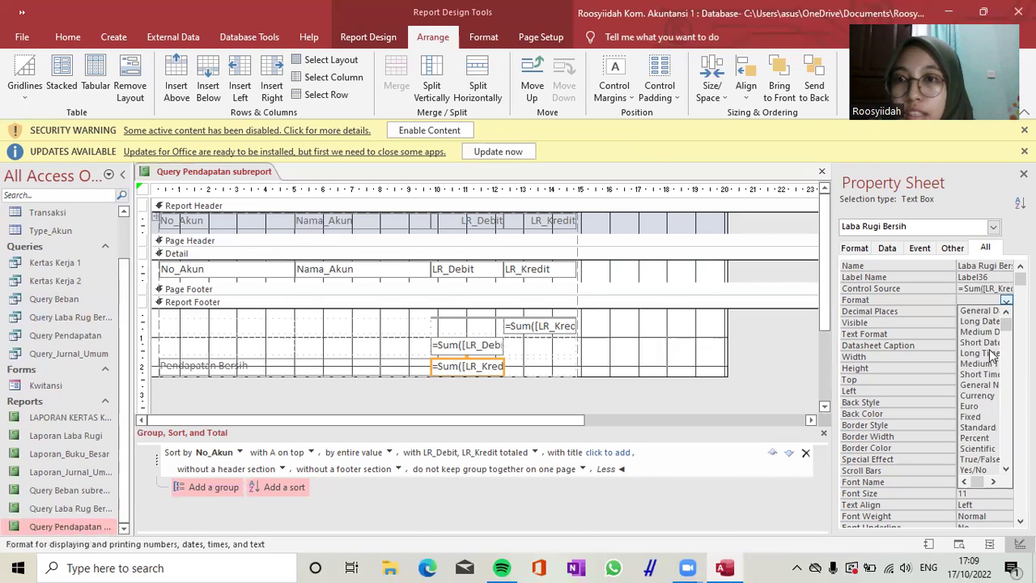
pyautogui.click(977, 396)
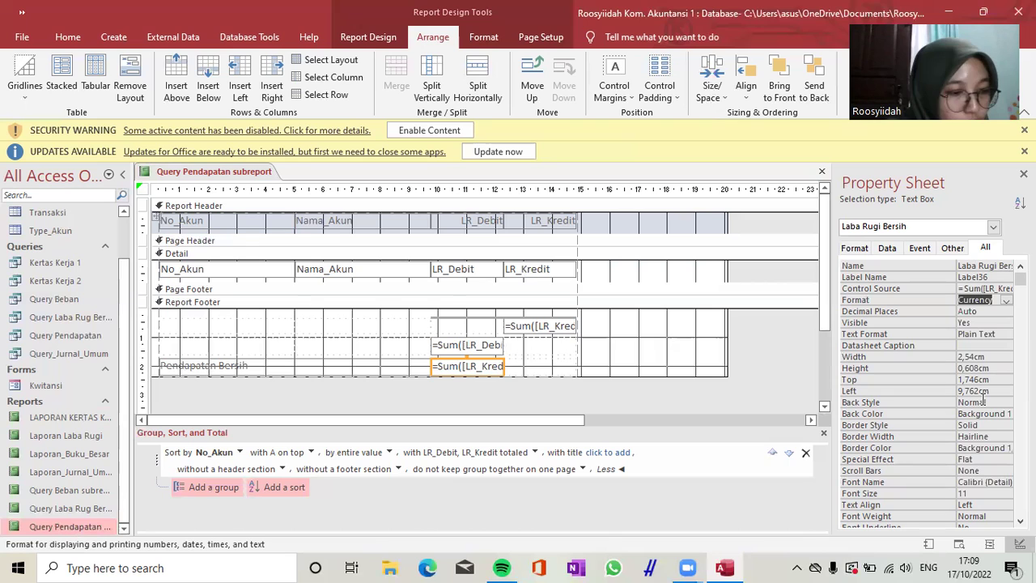
# Step: Merge the Pendapatan Bersih text box with the empty cell under the LR_Kredit column in the report footer
pyautogui.click(515, 369)
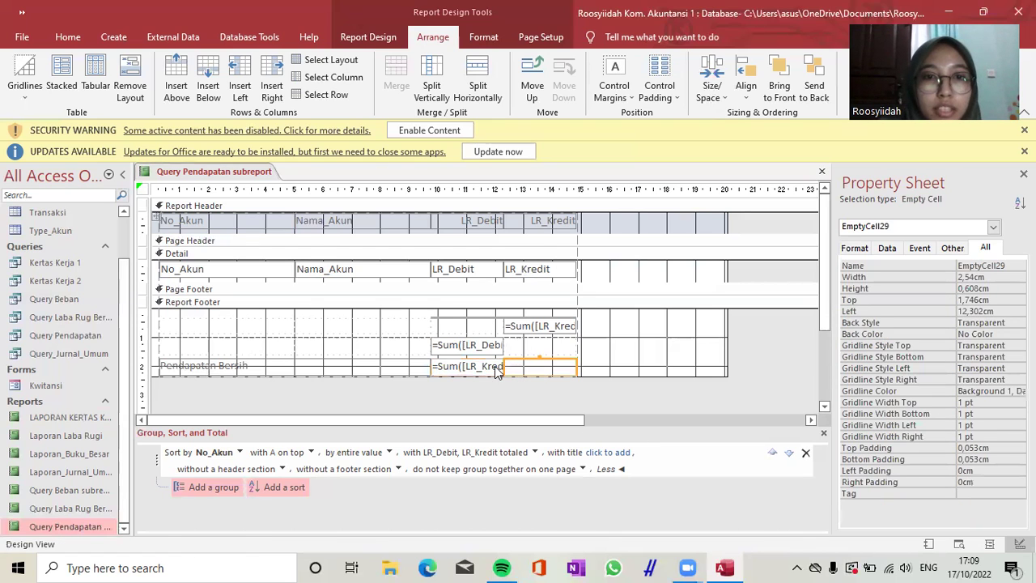
pyautogui.keyDown('shift'); pyautogui.click(491, 368); pyautogui.keyUp('shift')
pyautogui.click(396, 81)
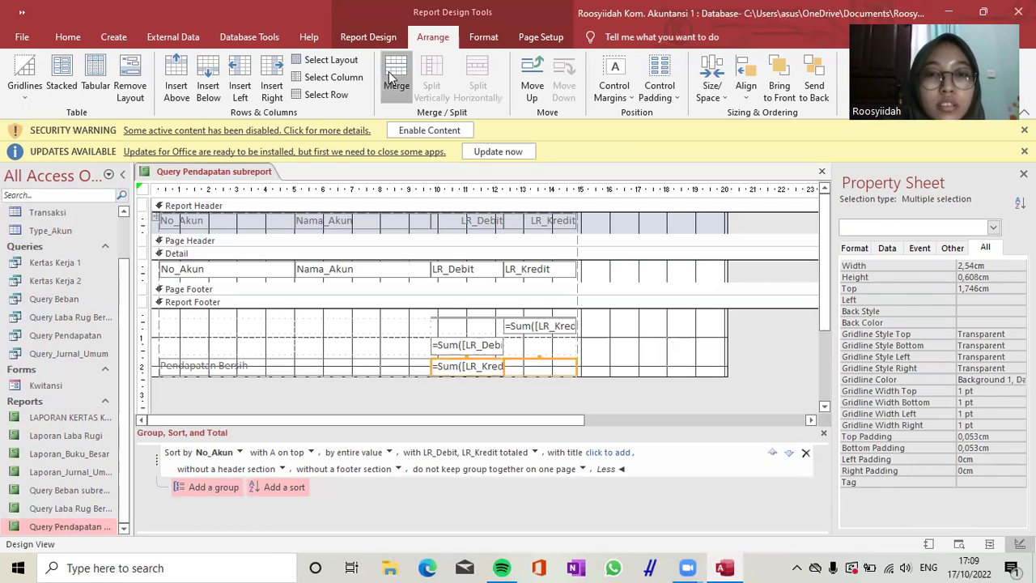
pyautogui.click(648, 368)
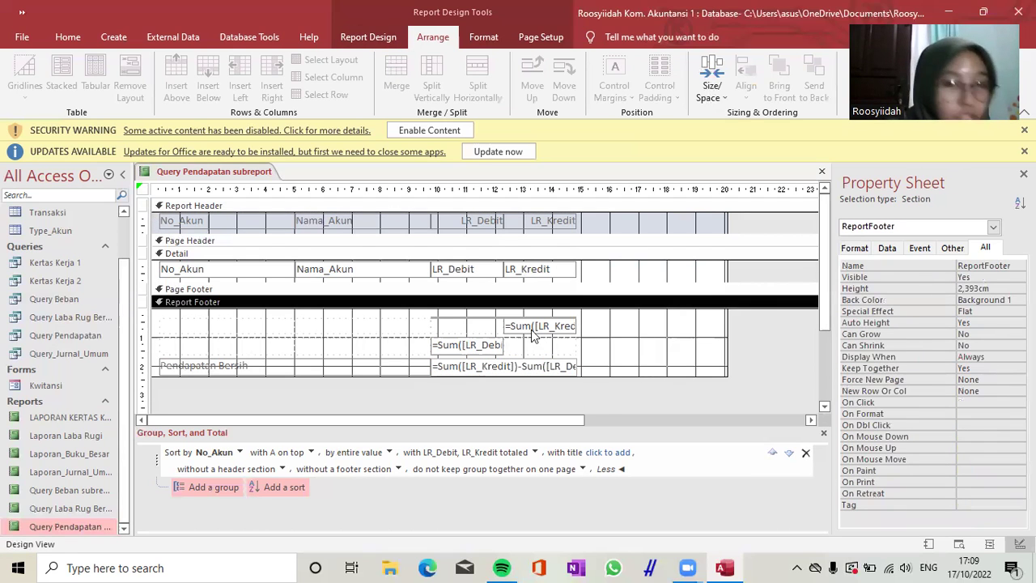
# Step: Add a label reading "Pendapatan Total" in the report footer row of the LR_Kredit total
pyautogui.click(295, 326)
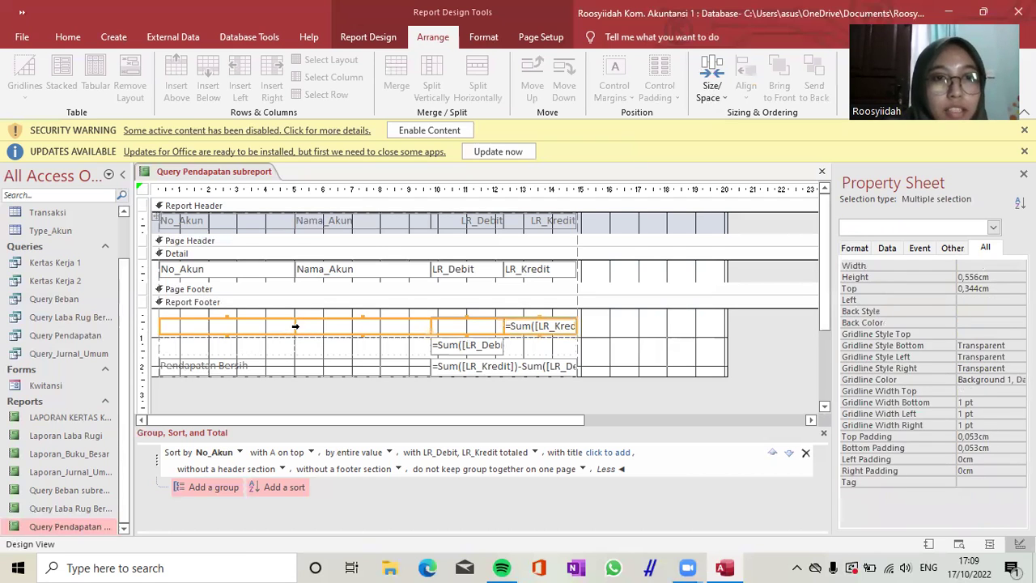
pyautogui.click(678, 364)
pyautogui.click(354, 38)
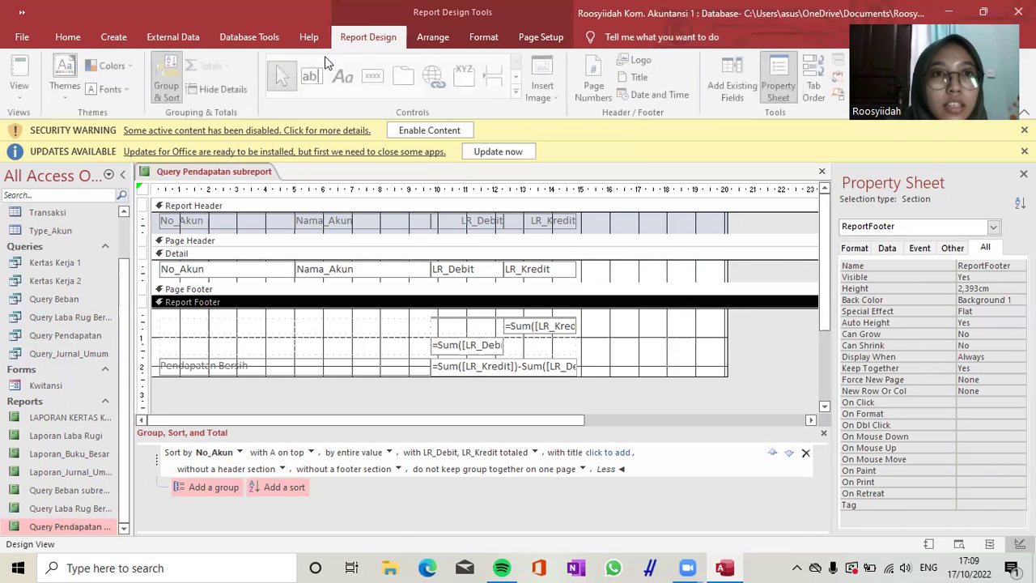
pyautogui.click(344, 77)
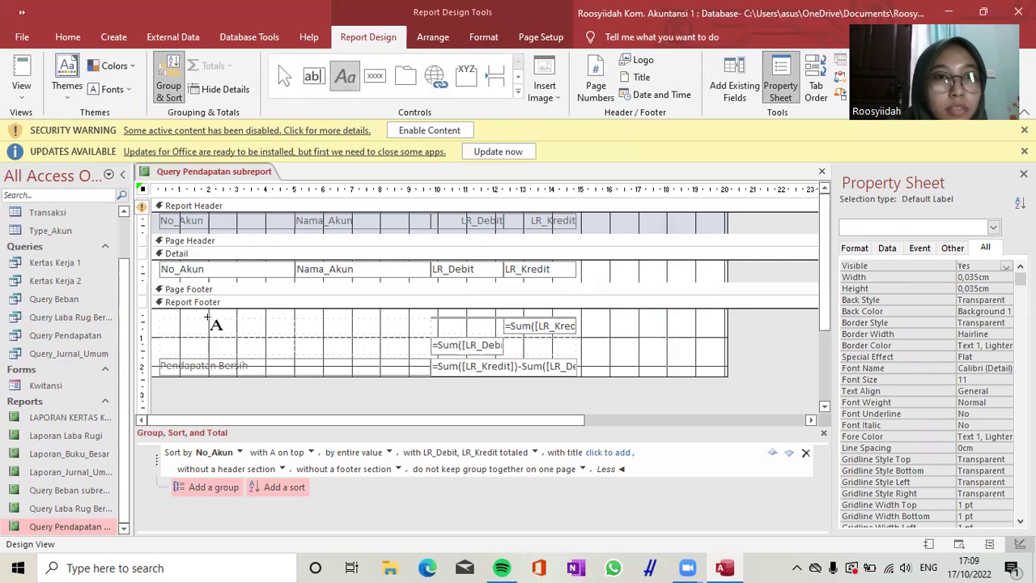
pyautogui.click(215, 326)
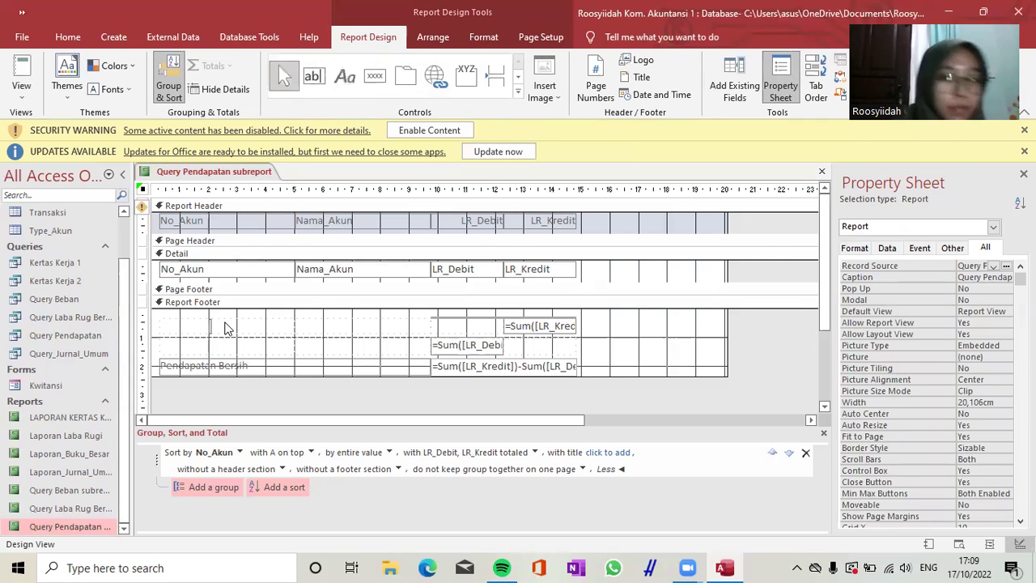
pyautogui.write('Pendap')
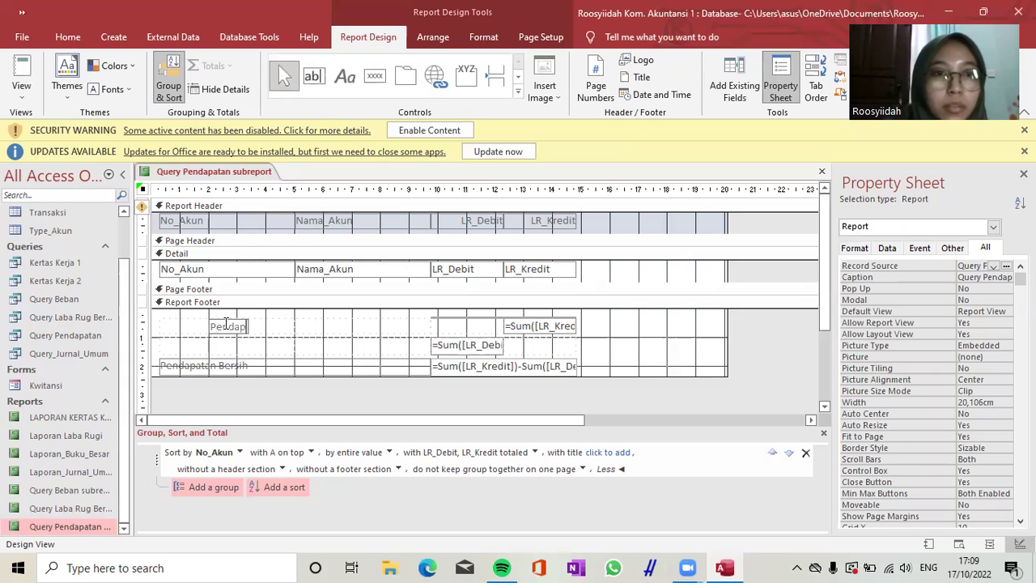
pyautogui.write('atan')
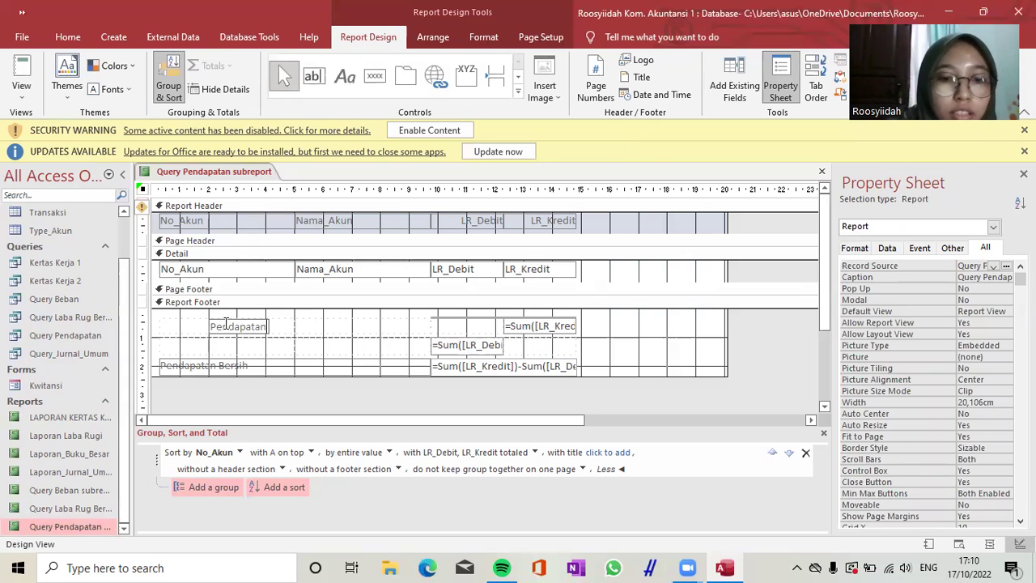
pyautogui.write(' Total')
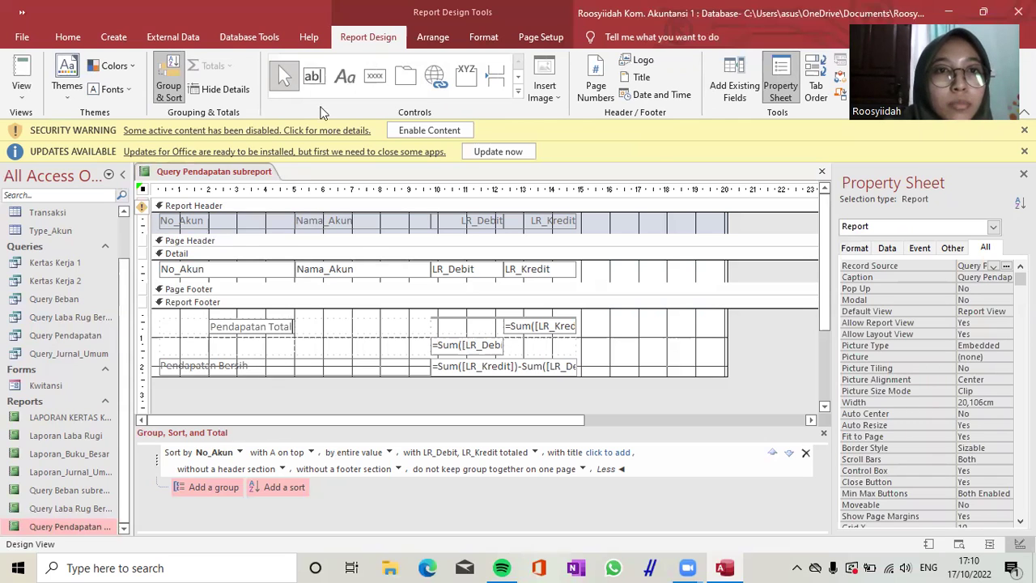
# Step: Add a label reading "Potongan Pendapatan" in the report footer row of the LR_Debit total
pyautogui.click(341, 76)
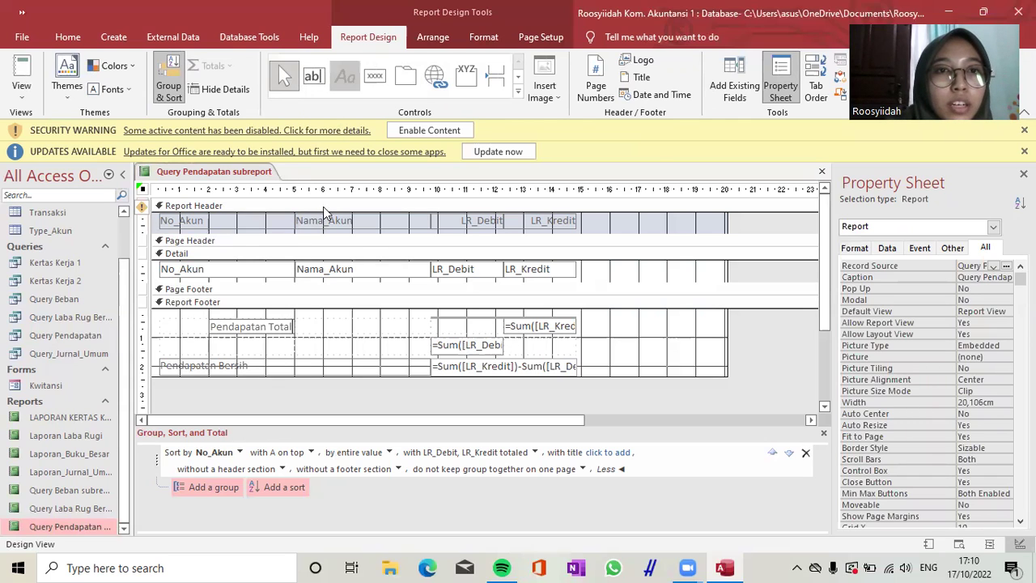
pyautogui.click(210, 342)
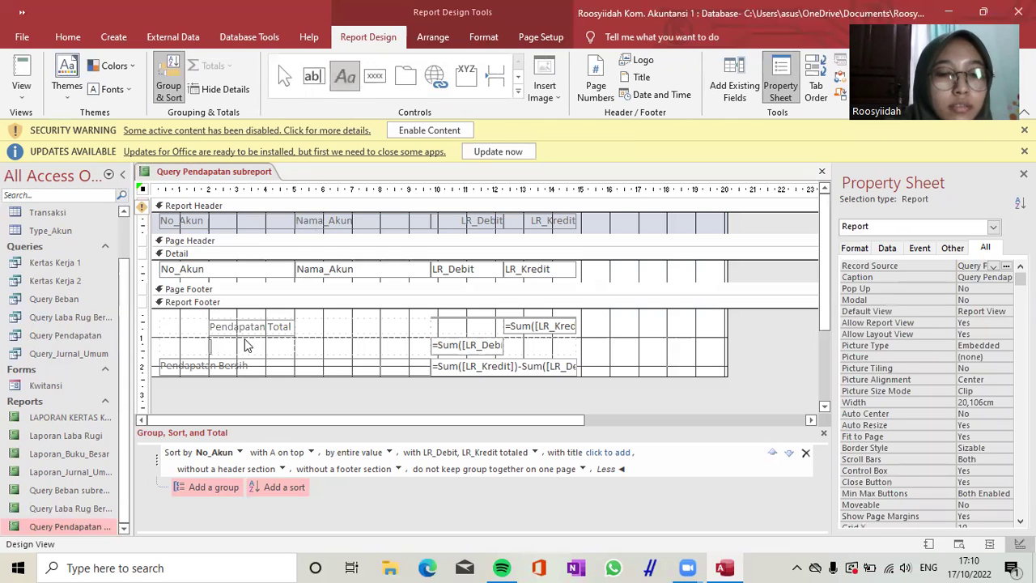
pyautogui.write('Po')
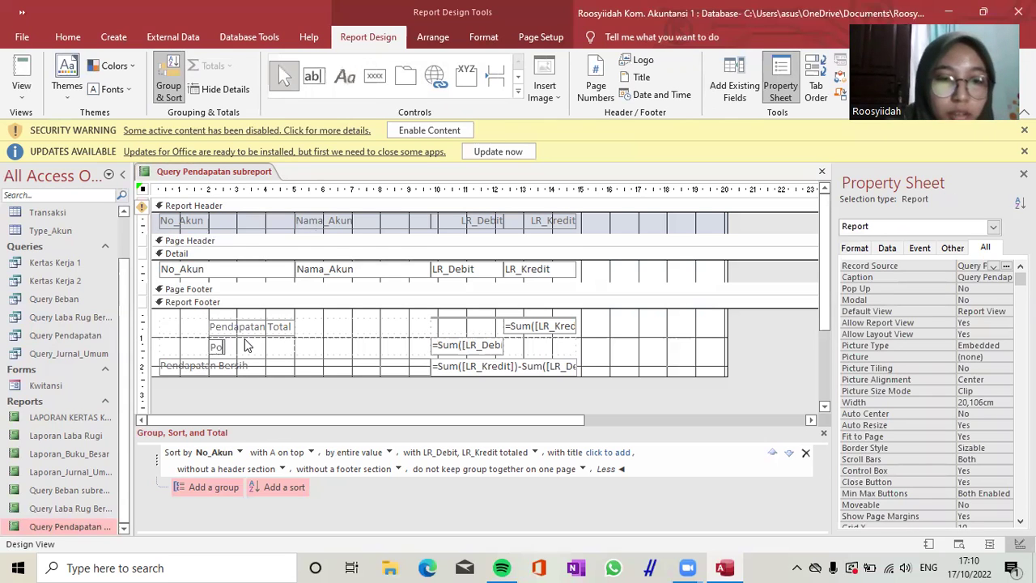
pyautogui.write('tongan P')
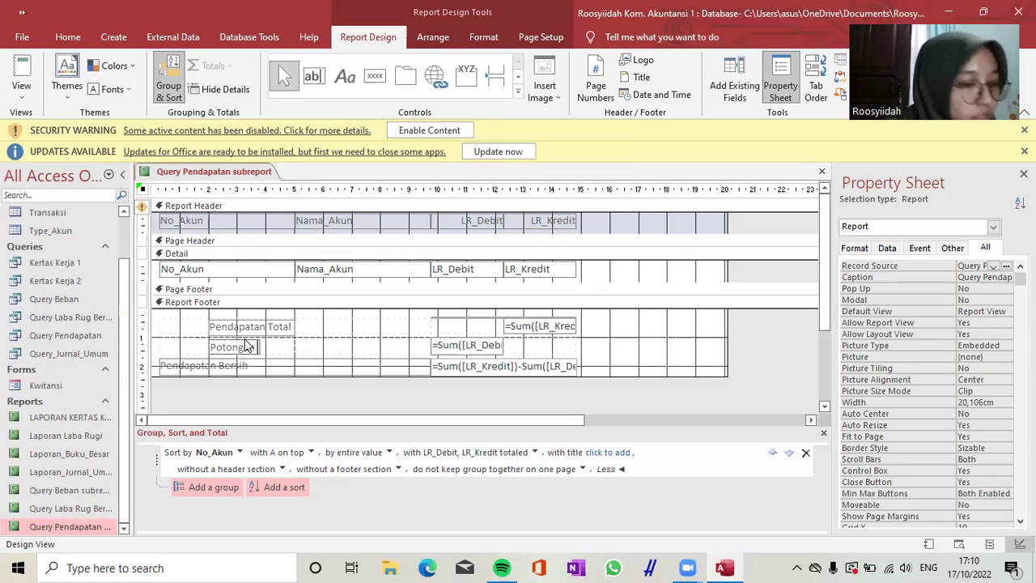
pyautogui.write('ena')
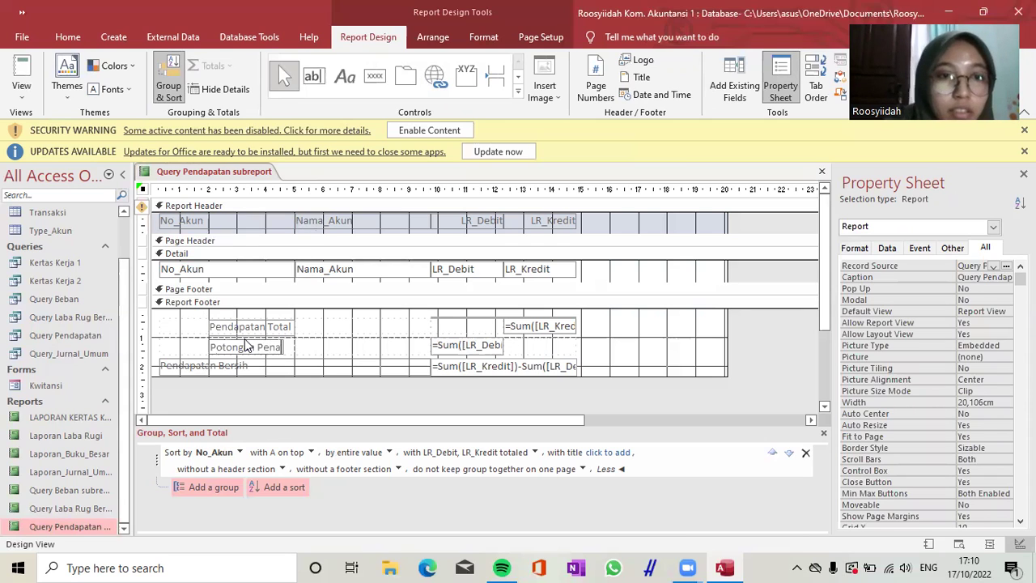
pyautogui.write('apatan')
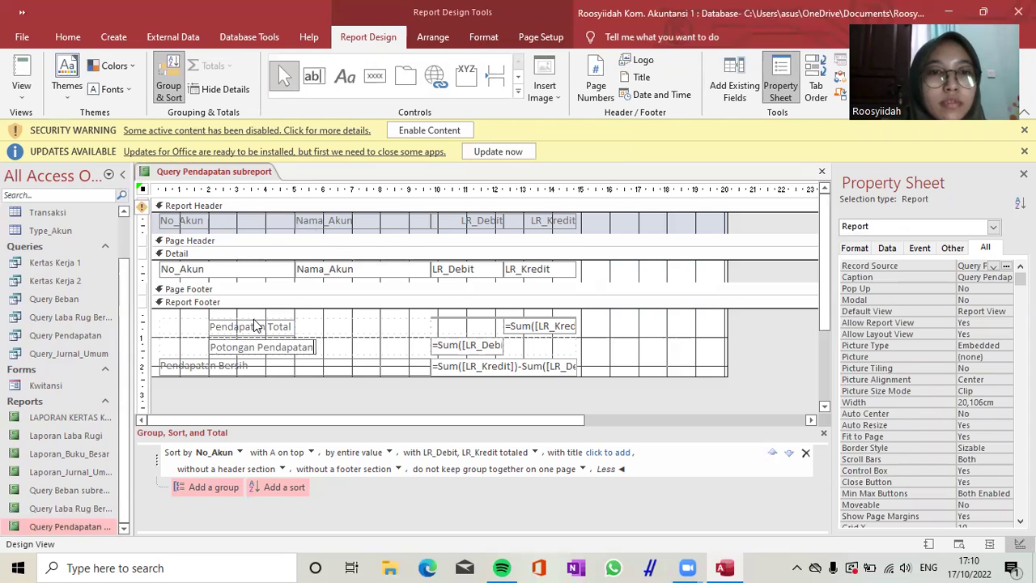
# Step: Place the Pendapatan Total label in the No_Akun column cell of its footer row and merge it with the adjacent empty cell
pyautogui.click(253, 325)
pyautogui.click(231, 323)
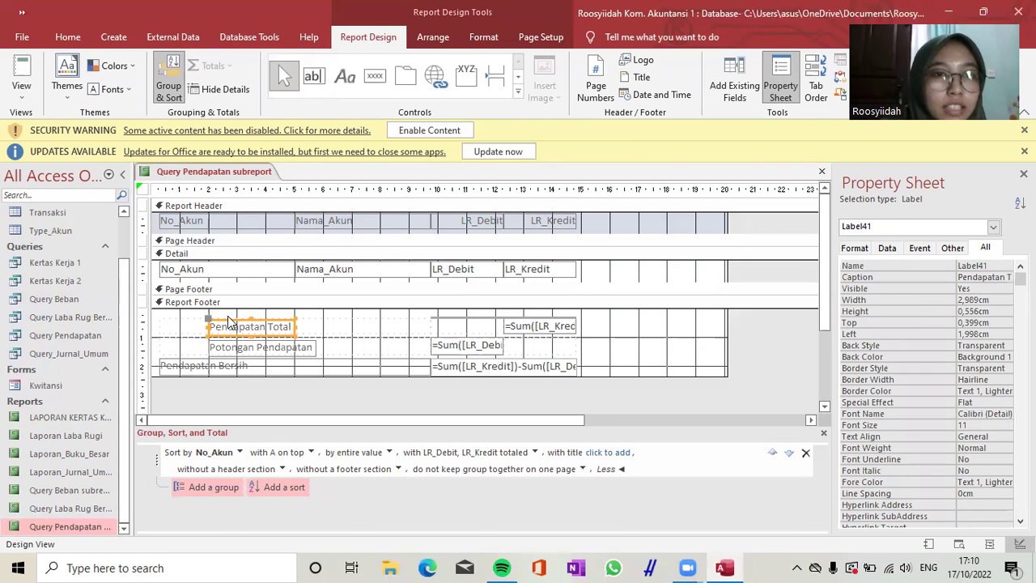
pyautogui.moveTo(229, 319); pyautogui.dragTo(166, 321)
pyautogui.click(319, 331)
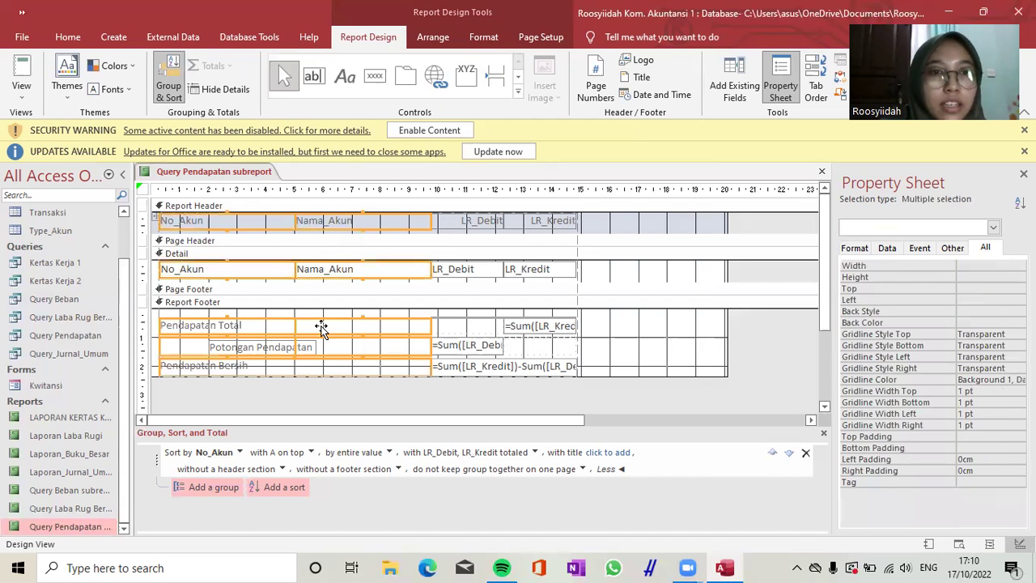
pyautogui.click(343, 310)
pyautogui.click(259, 328)
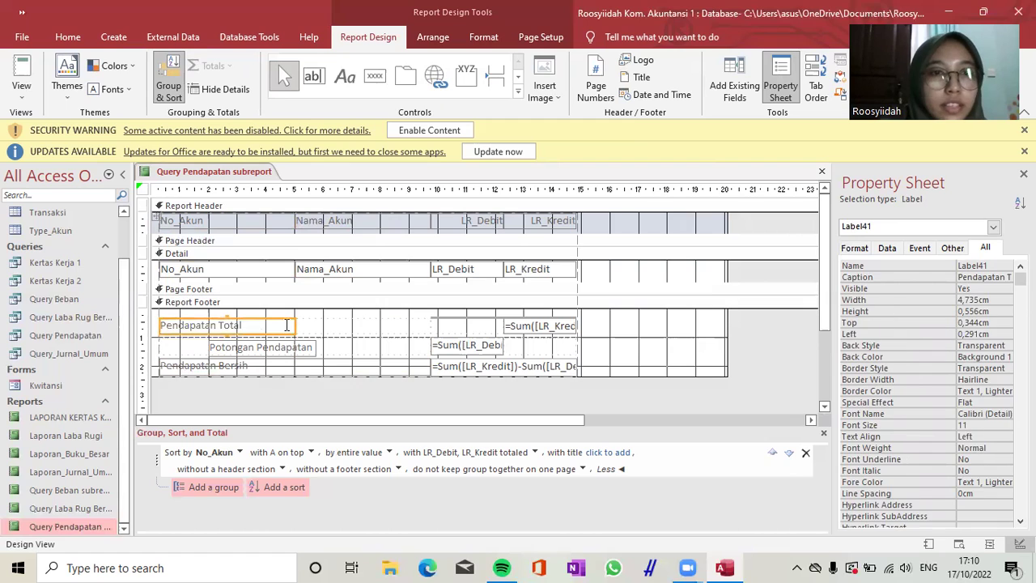
pyautogui.keyDown('shift'); pyautogui.click(310, 328); pyautogui.keyUp('shift')
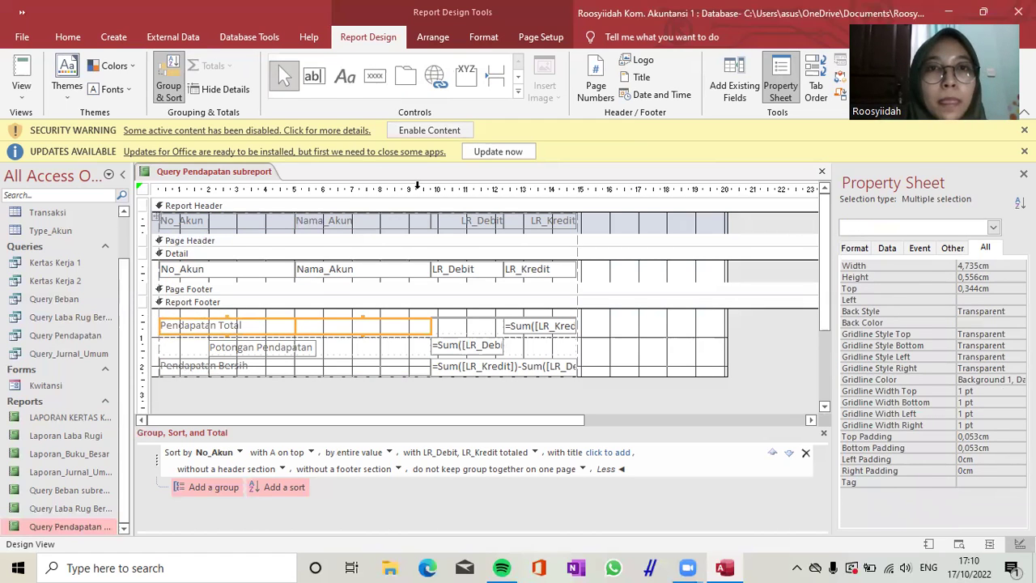
pyautogui.click(432, 36)
pyautogui.click(396, 81)
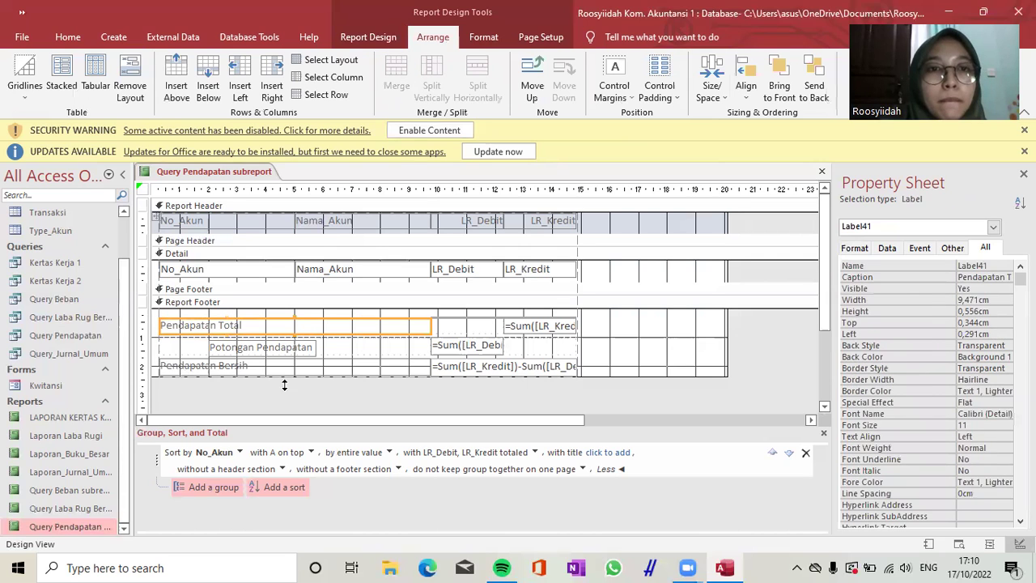
pyautogui.click(259, 347)
pyautogui.moveTo(214, 350); pyautogui.dragTo(315, 355)
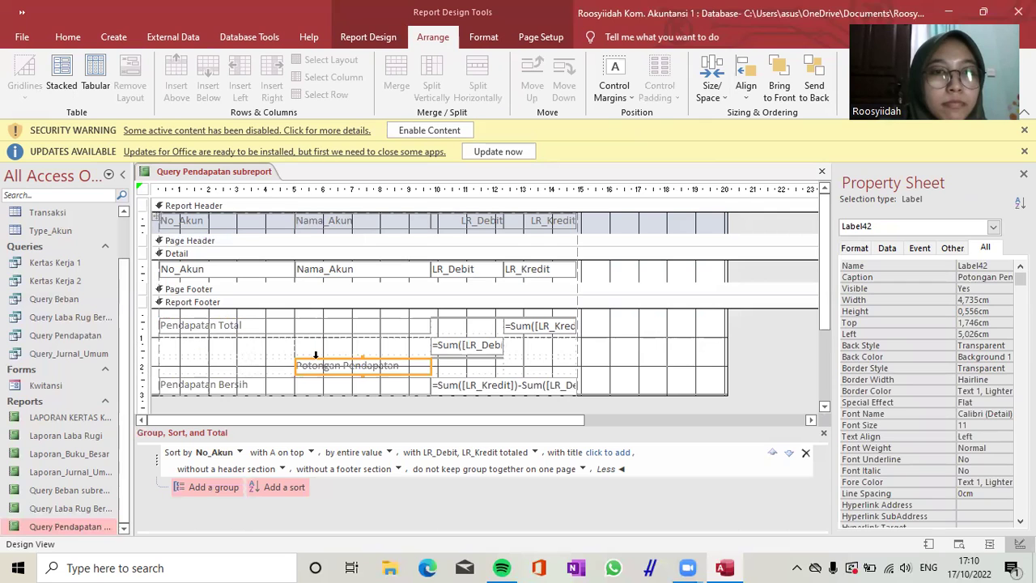
pyautogui.hotkey('ctrl', 'z')
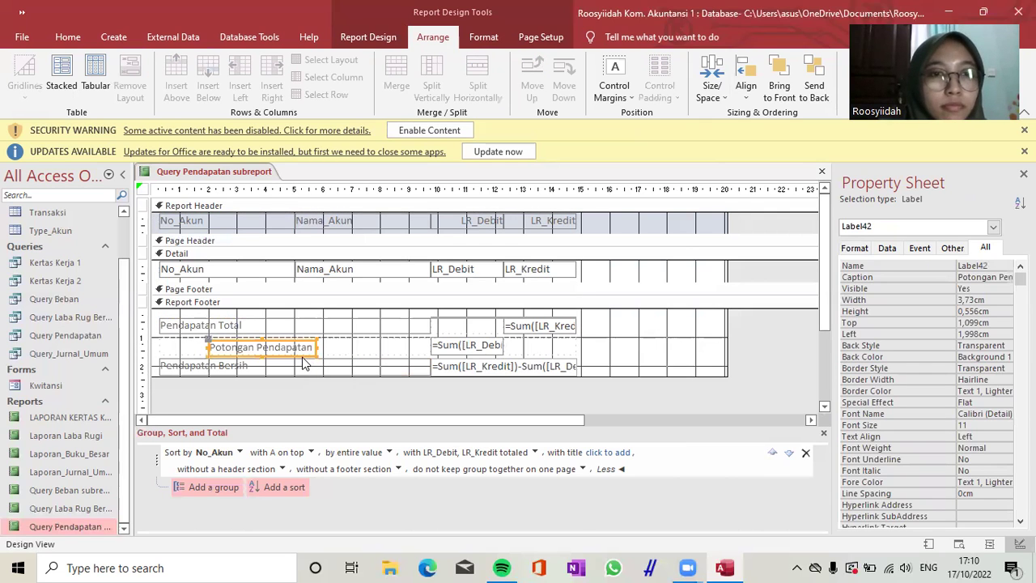
# Step: Place the Potongan Pendapatan label in the Nama_Akun column cell of the LR_Debit total row and merge it with the empty No_Akun cell
pyautogui.moveTo(298, 350); pyautogui.dragTo(344, 348)
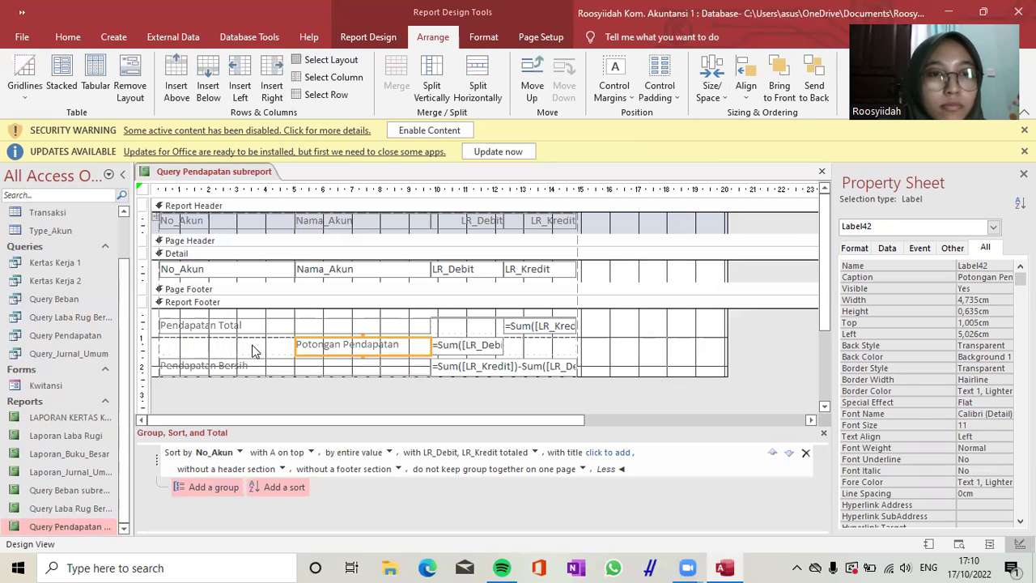
pyautogui.keyDown('shift'); pyautogui.click(256, 348); pyautogui.keyUp('shift')
pyautogui.click(397, 83)
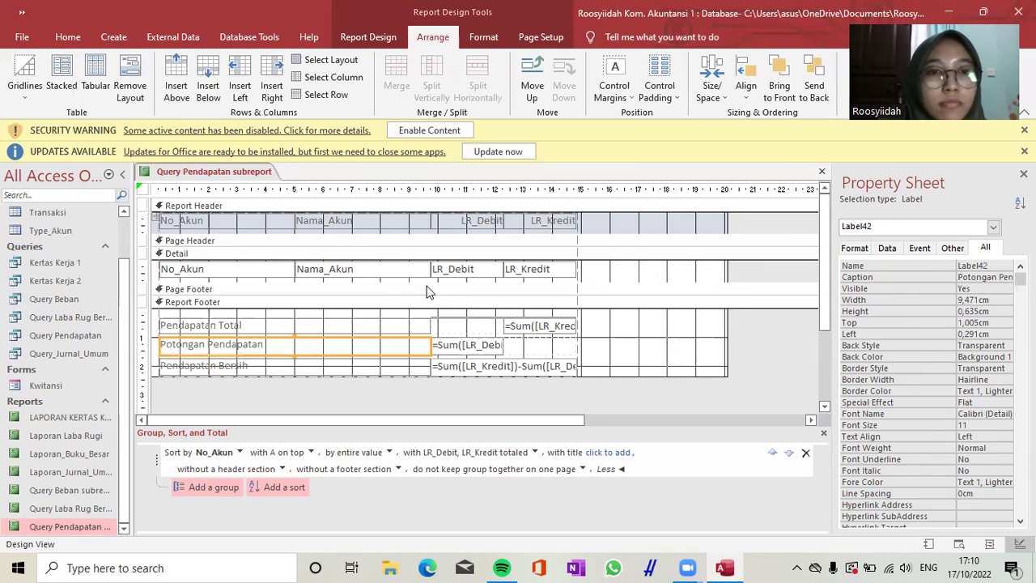
pyautogui.click(364, 316)
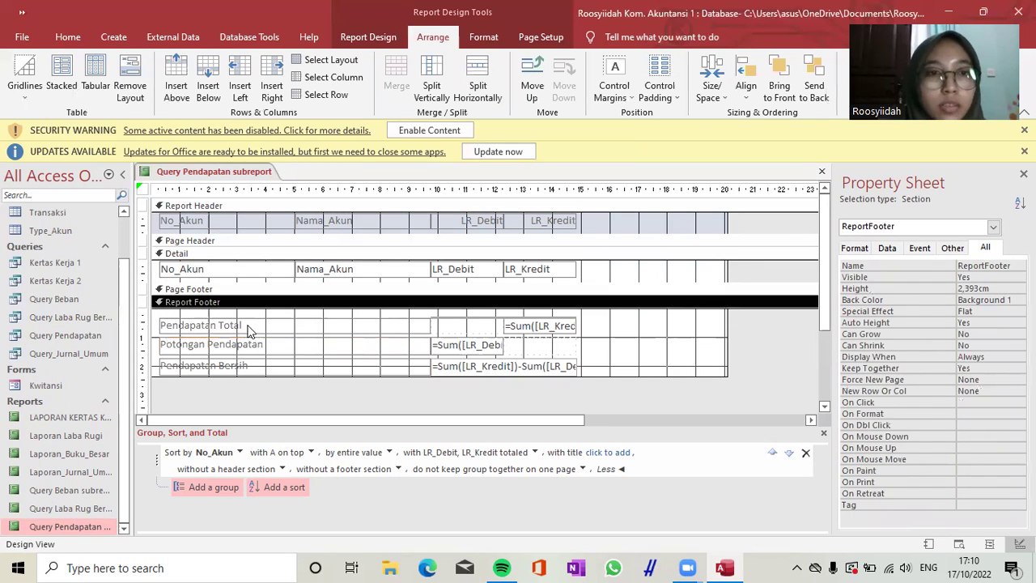
# Step: Format the three report footer labels and their sum fields as bold with black text
pyautogui.click(253, 332)
pyautogui.keyDown('shift'); pyautogui.click(267, 364); pyautogui.keyUp('shift')
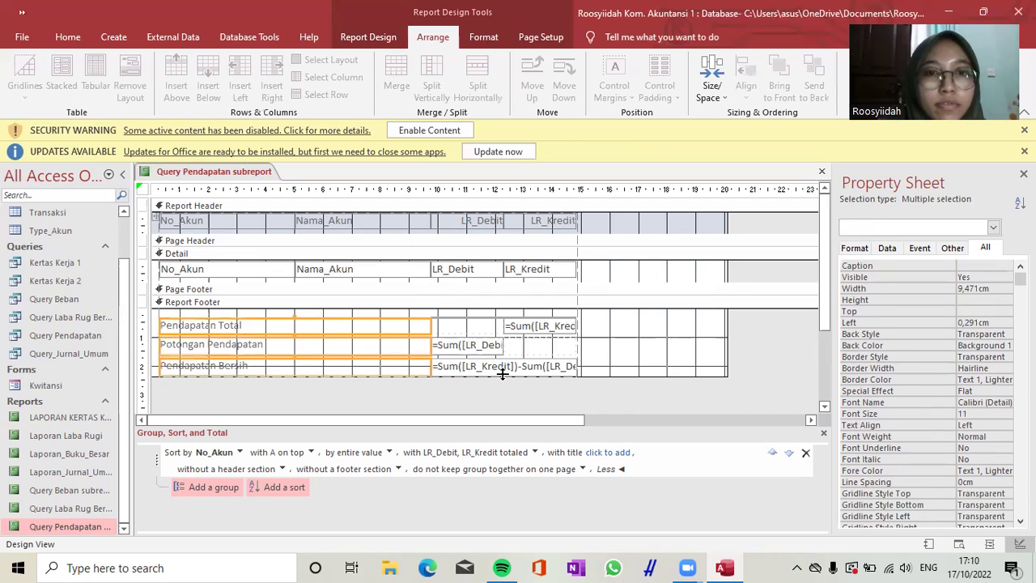
pyautogui.keyDown('shift'); pyautogui.click(490, 367); pyautogui.keyUp('shift')
pyautogui.keyDown('shift'); pyautogui.click(522, 343); pyautogui.keyUp('shift')
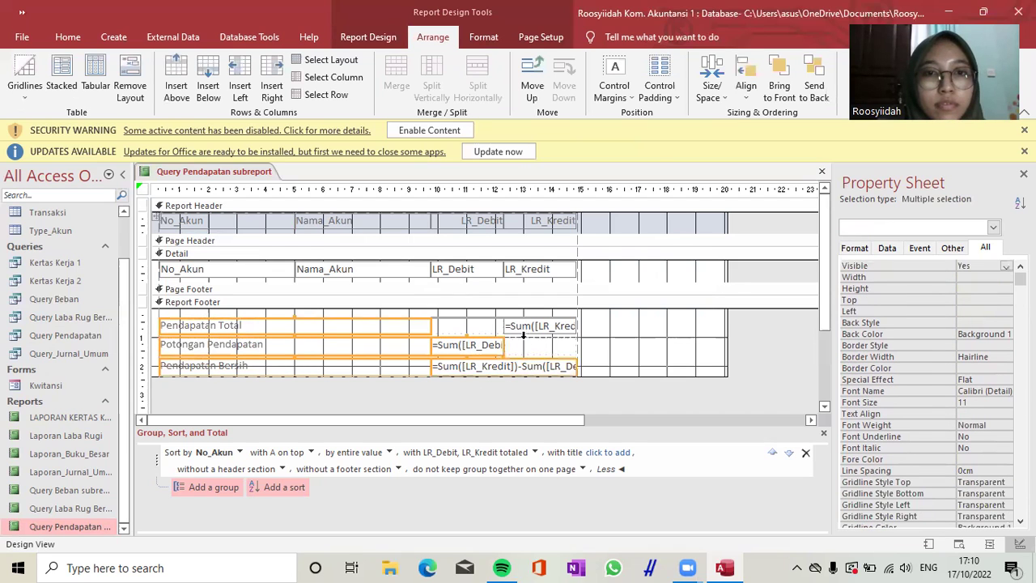
pyautogui.keyDown('shift'); pyautogui.click(522, 329); pyautogui.keyUp('shift')
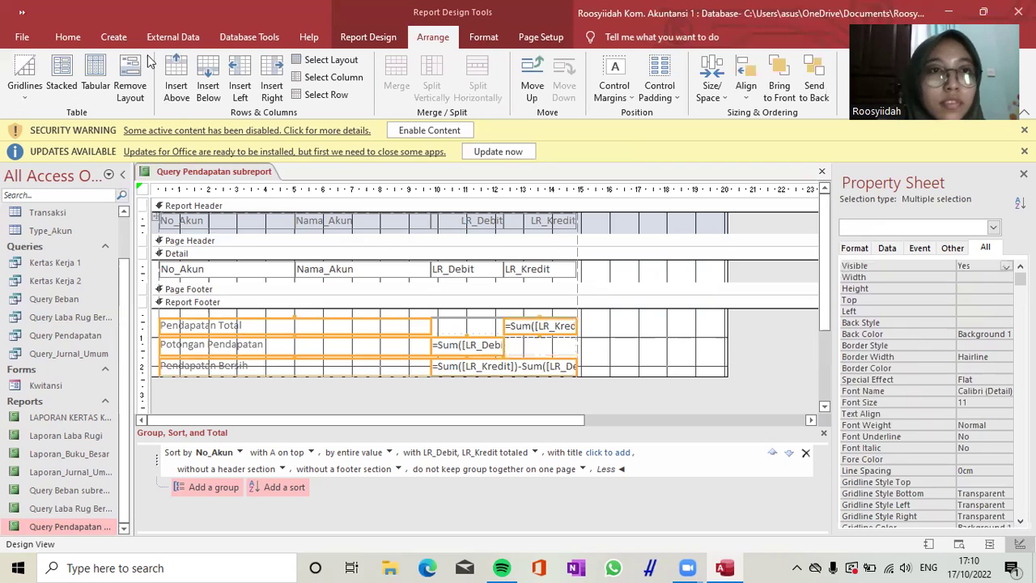
pyautogui.scroll(6, 485, 89)
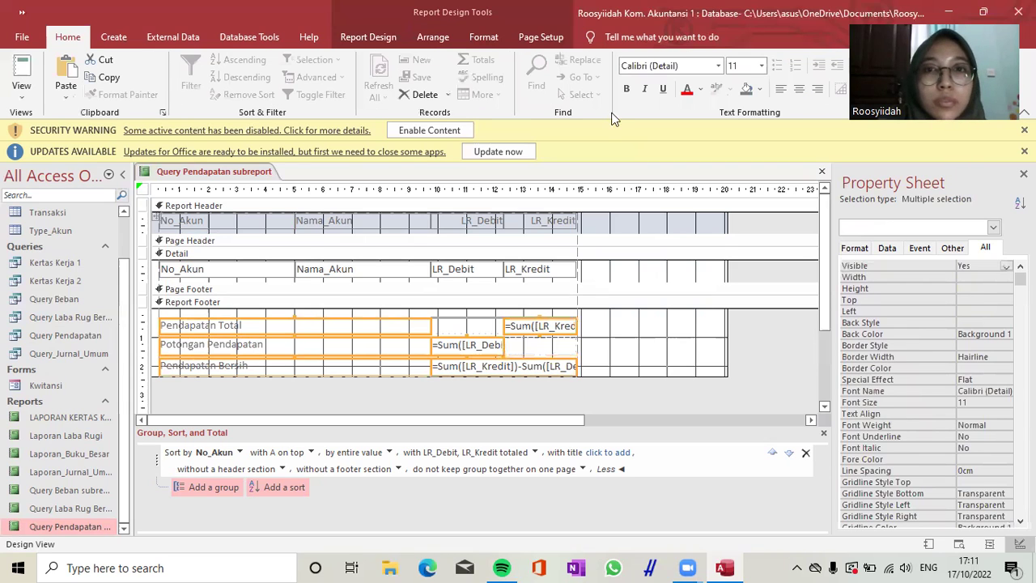
pyautogui.click(626, 91)
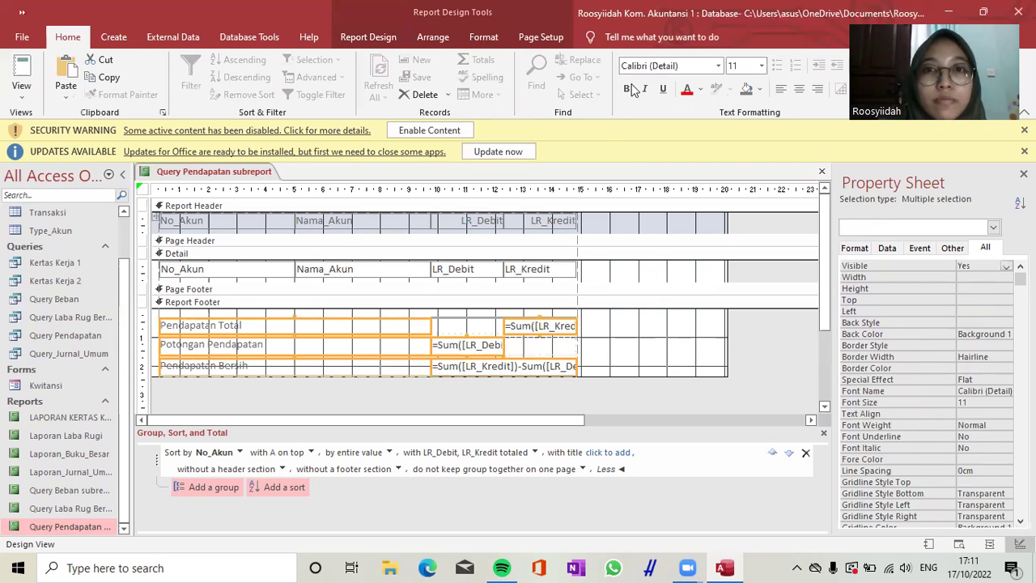
pyautogui.click(700, 90)
pyautogui.click(699, 142)
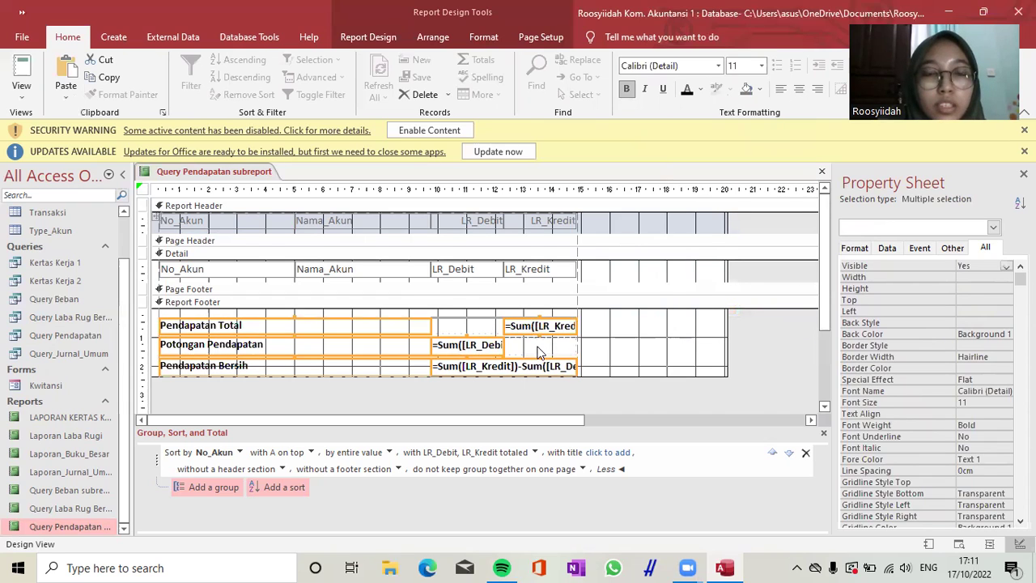
# Step: Right-align the three sum fields in the report footer
pyautogui.click(612, 341)
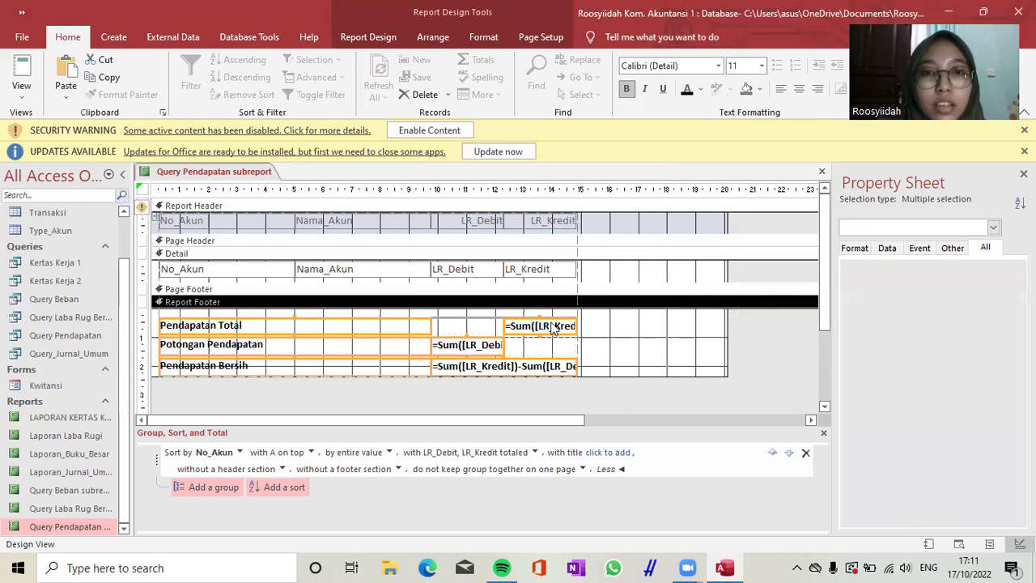
pyautogui.keyDown('shift'); pyautogui.click(512, 374); pyautogui.keyUp('shift')
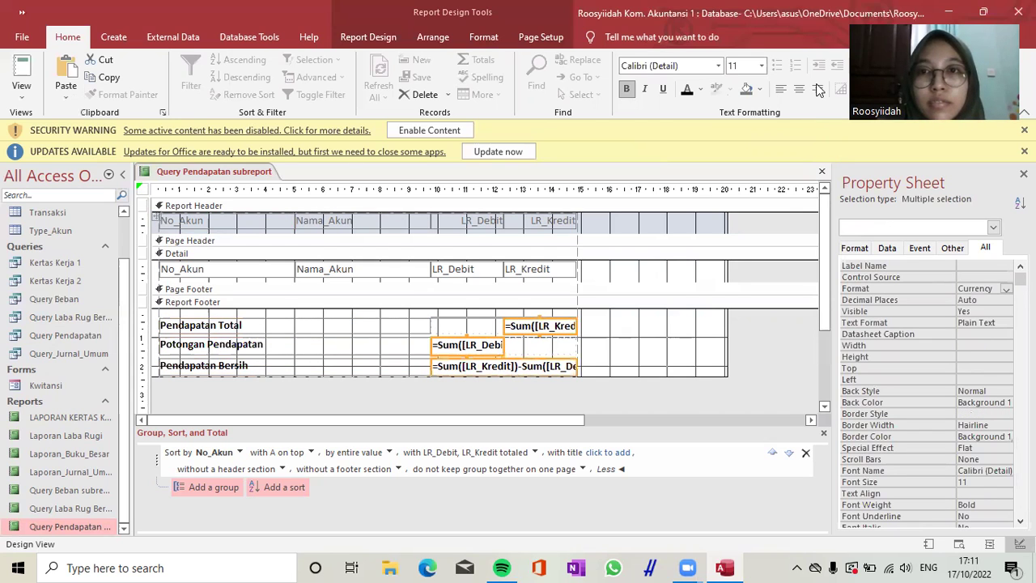
pyautogui.click(753, 335)
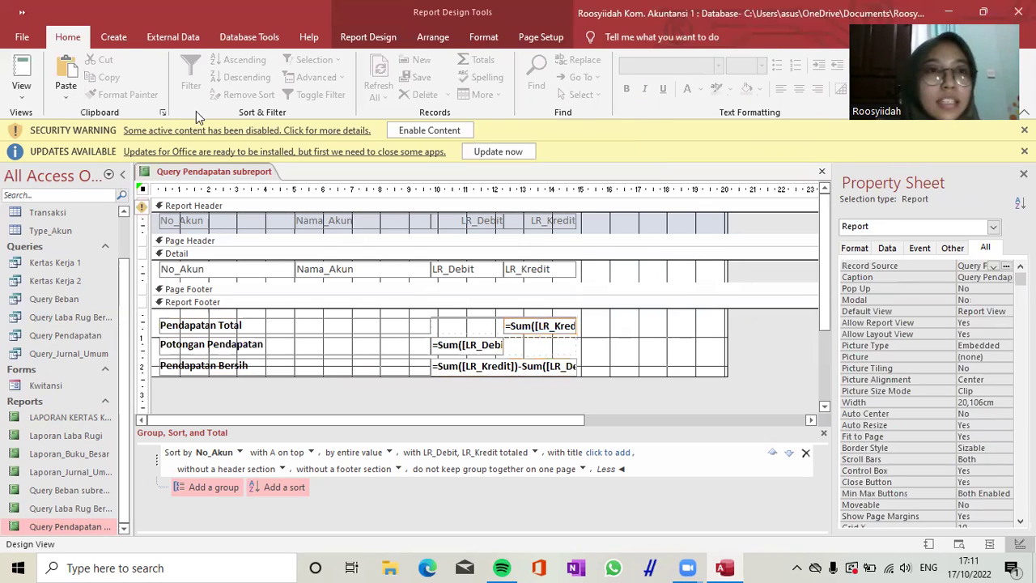
# Step: Check the footer in Report View and inside the Laporan Laba Rugi report, and close the open reports
pyautogui.click(21, 91)
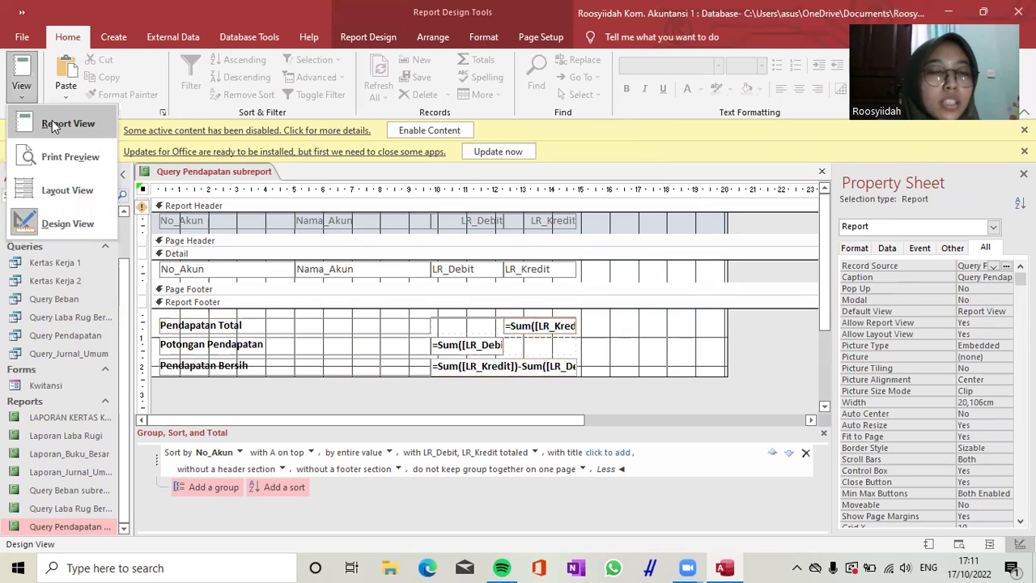
pyautogui.press('r')
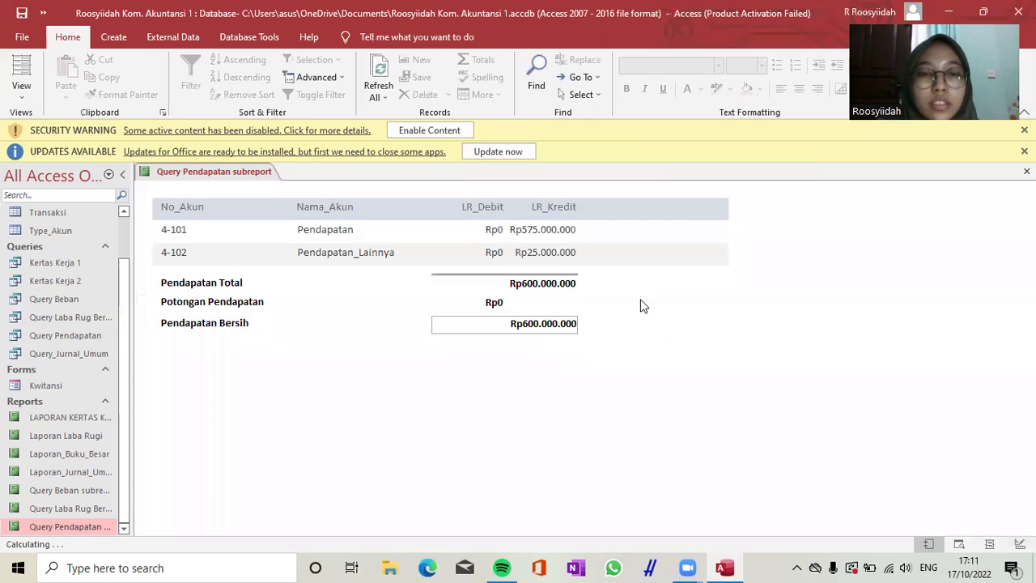
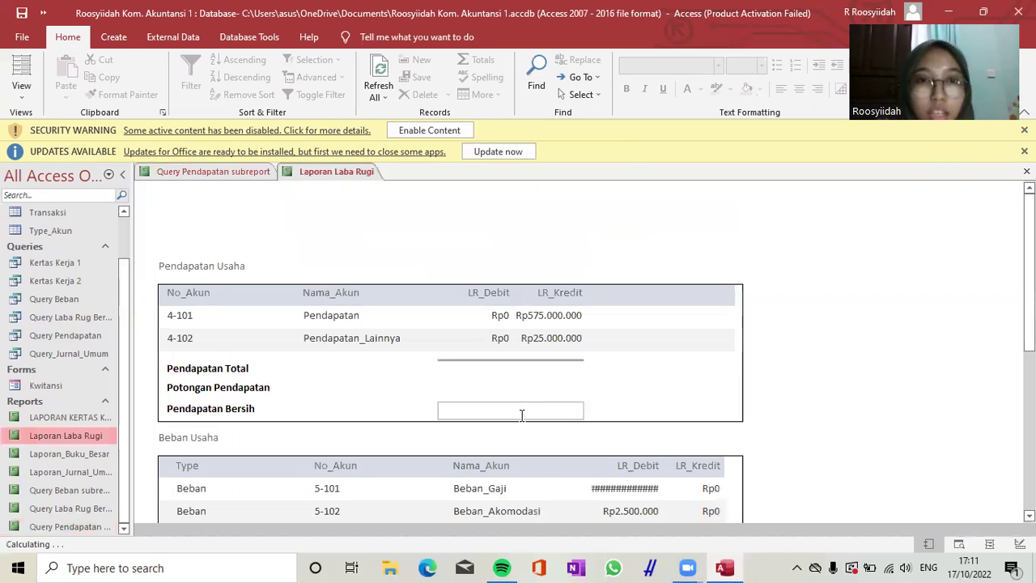
pyautogui.scroll(-1, 521, 415)
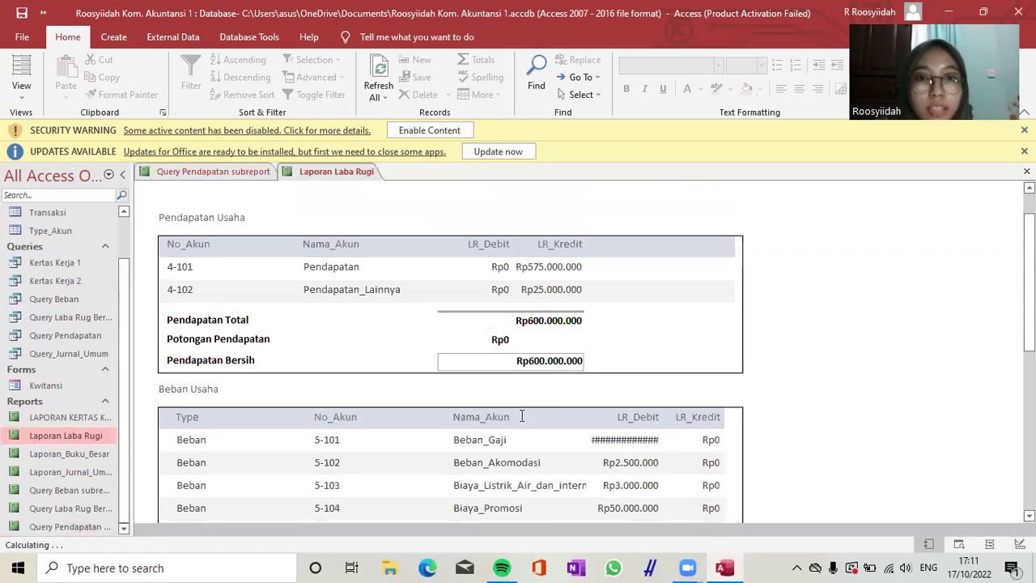
pyautogui.scroll(1, 521, 415)
pyautogui.scroll(1, 521, 416)
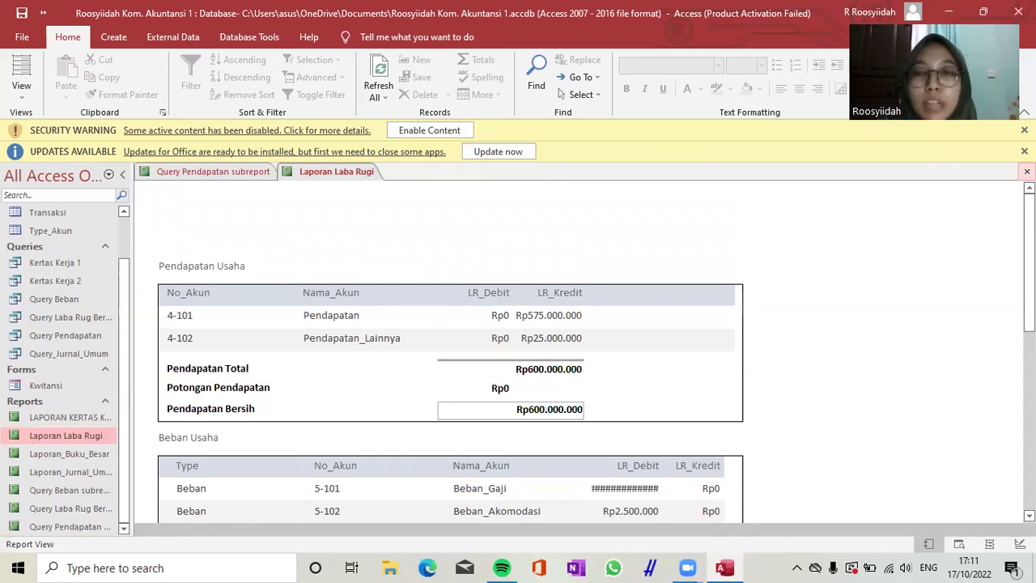
pyautogui.click(1026, 172)
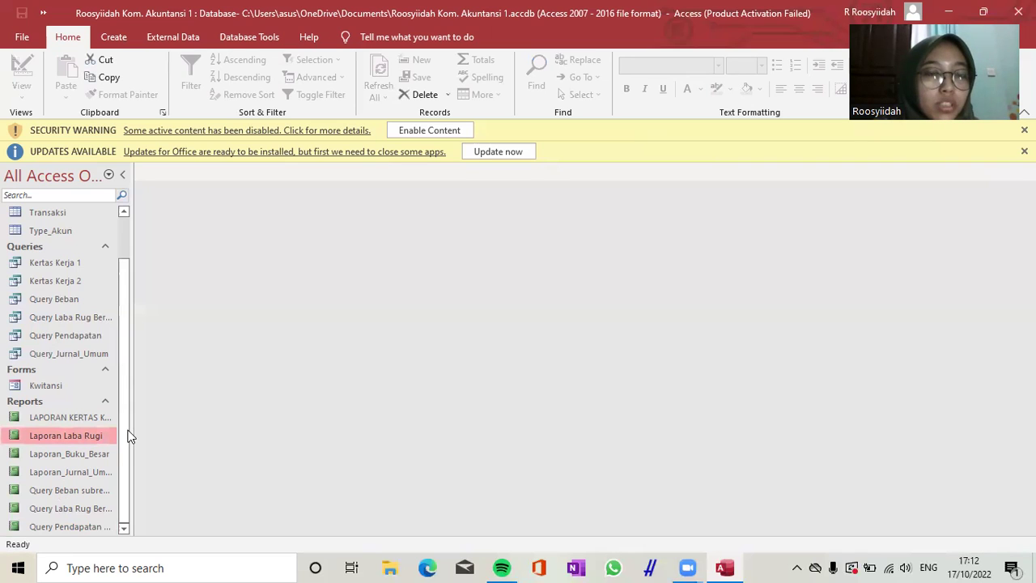
# Step: Open the Query Beban subreport in Design View
pyautogui.click(82, 493)
pyautogui.rightClick(82, 493)
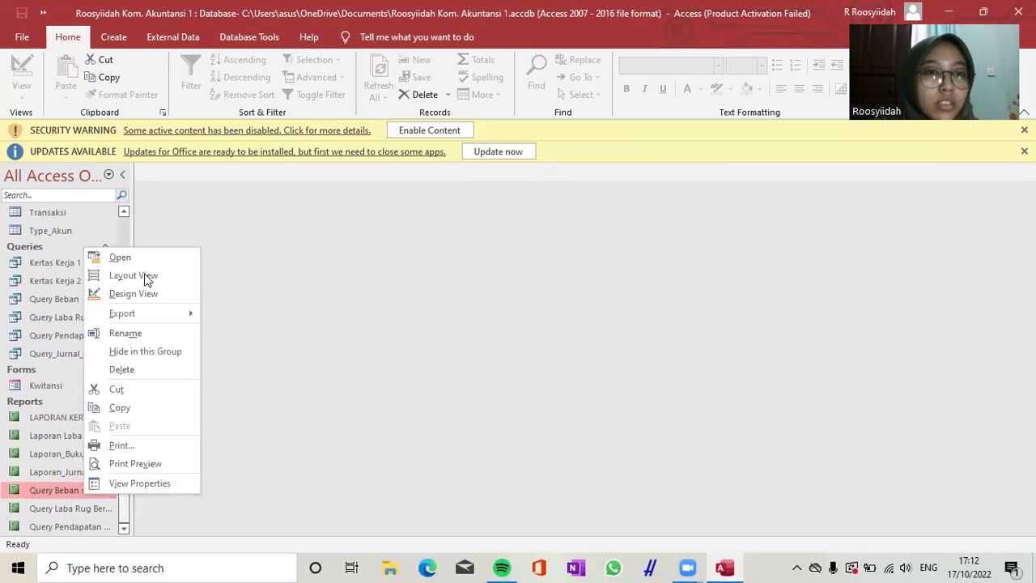
pyautogui.click(137, 293)
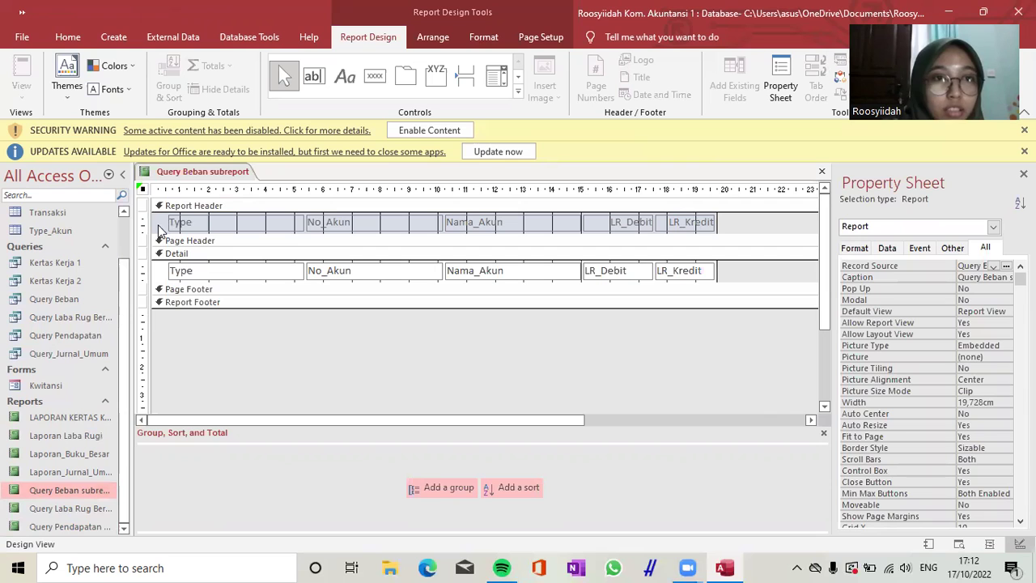
# Step: Arrange all header and detail controls of the Query Beban subreport in a tabular layout
pyautogui.hotkey('ctrl', 'a')
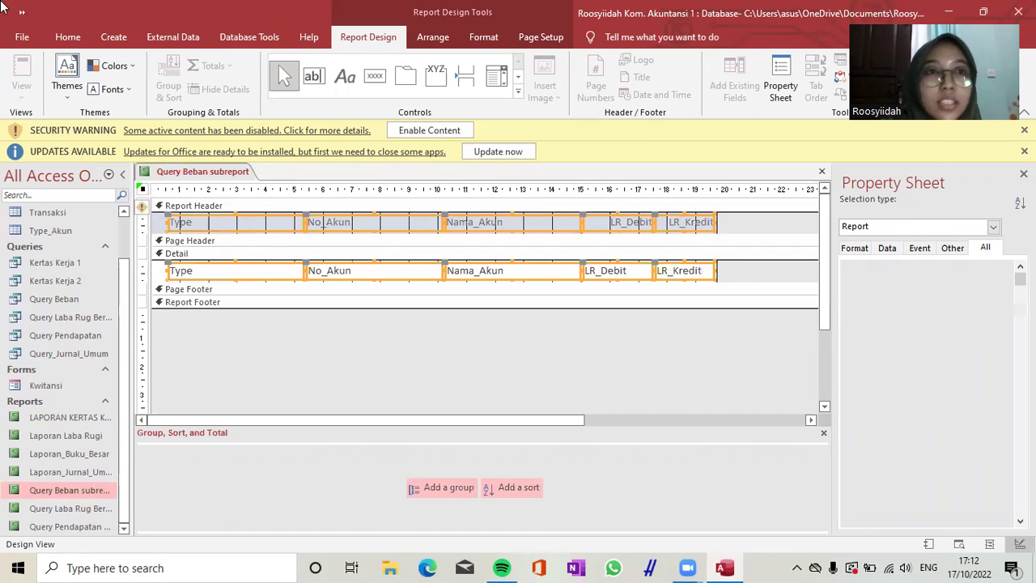
pyautogui.click(453, 39)
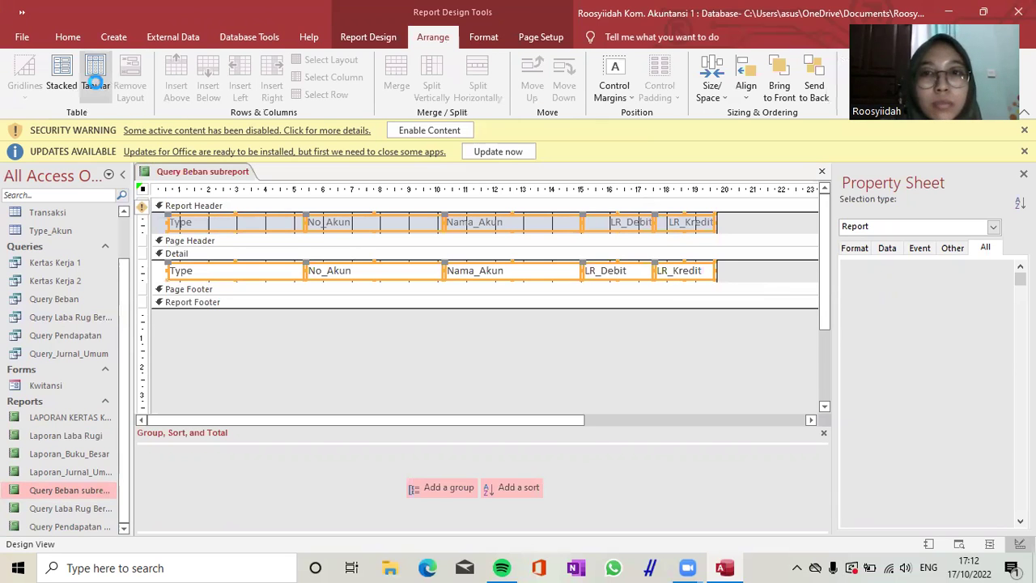
pyautogui.click(96, 83)
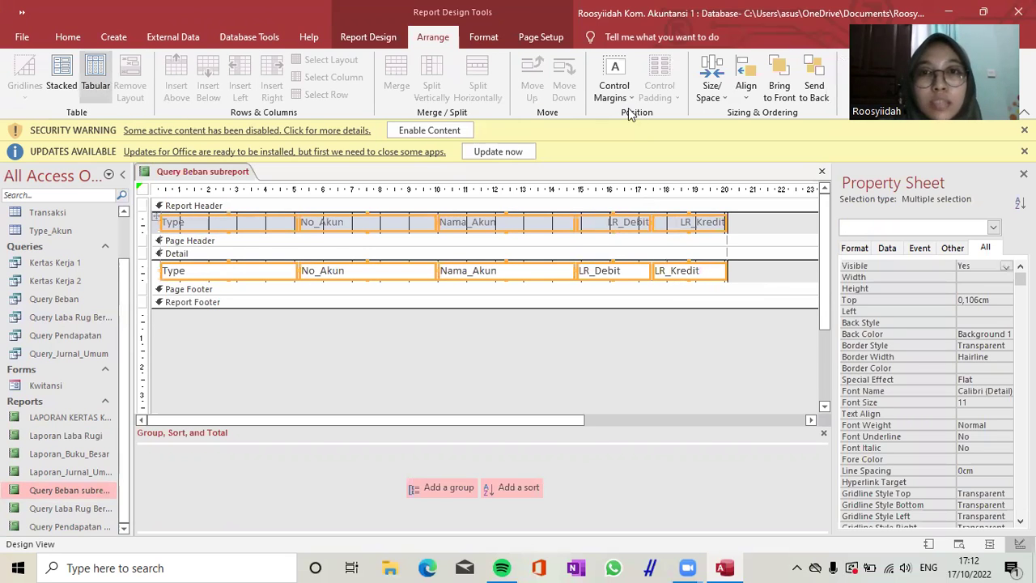
pyautogui.click(98, 83)
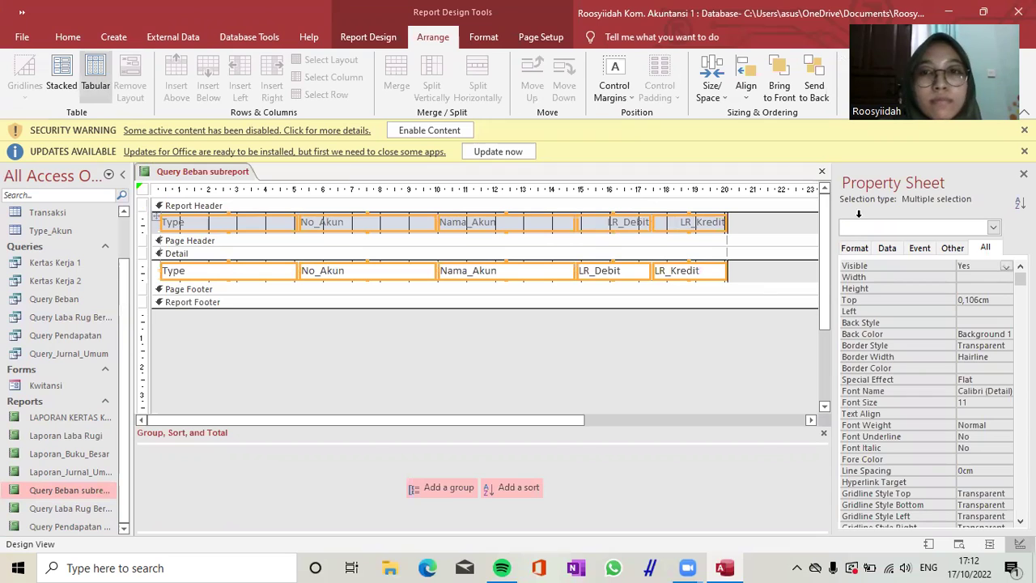
pyautogui.click(351, 278)
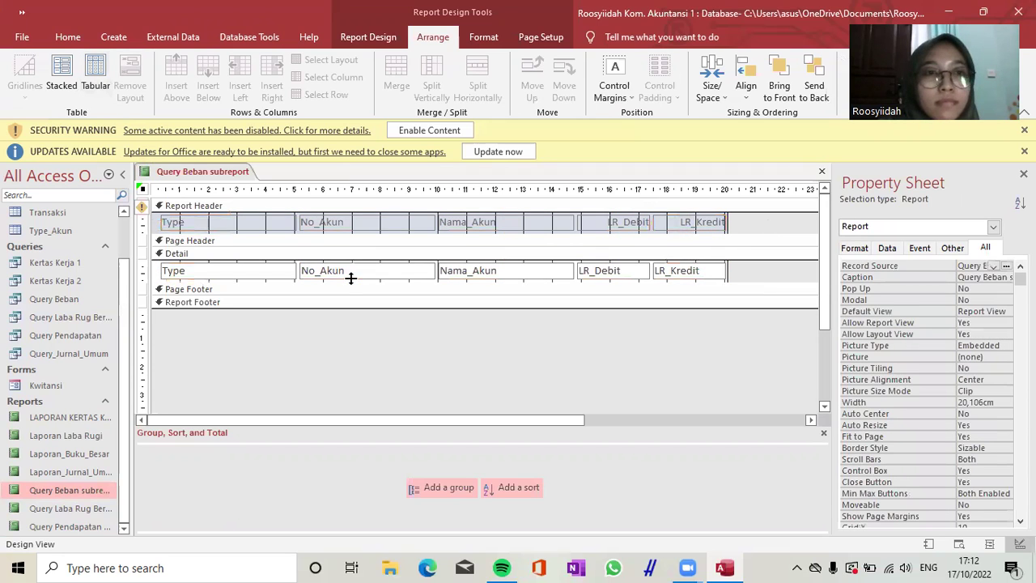
pyautogui.moveTo(153, 218); pyautogui.dragTo(722, 270)
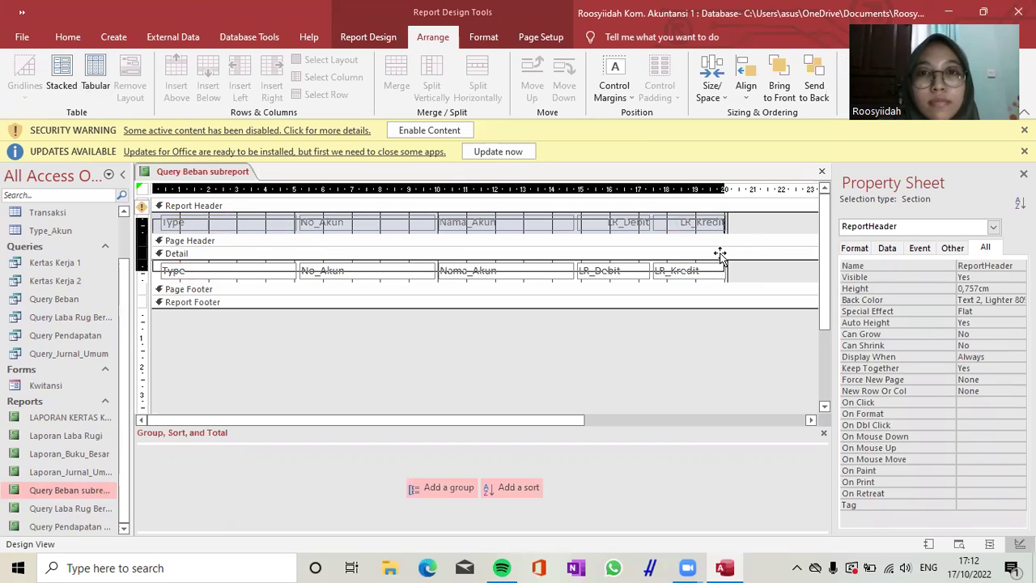
pyautogui.click(94, 75)
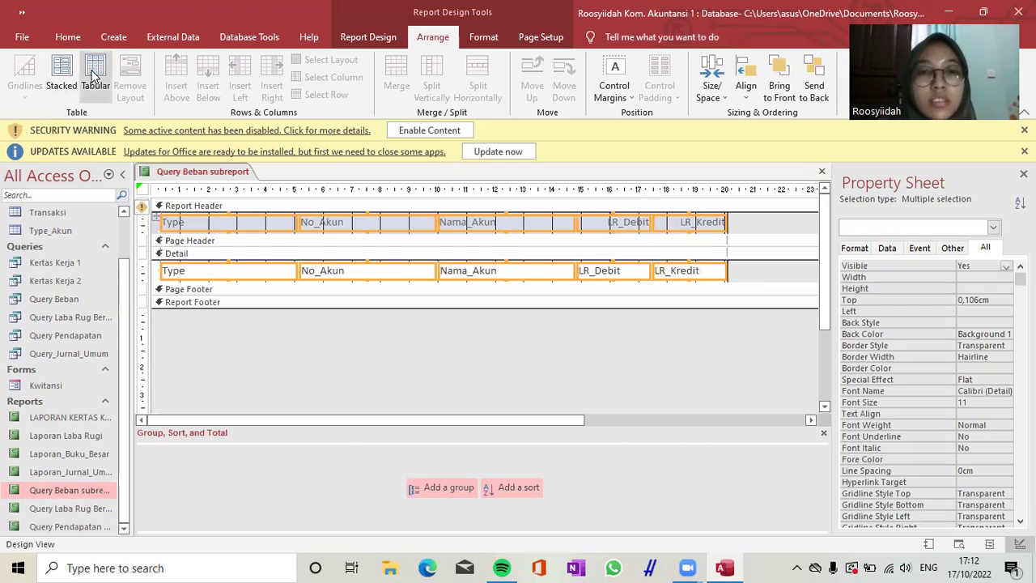
# Step: Reapply the tabular layout to the header and detail rows and remove the padding between their controls
pyautogui.click(149, 218)
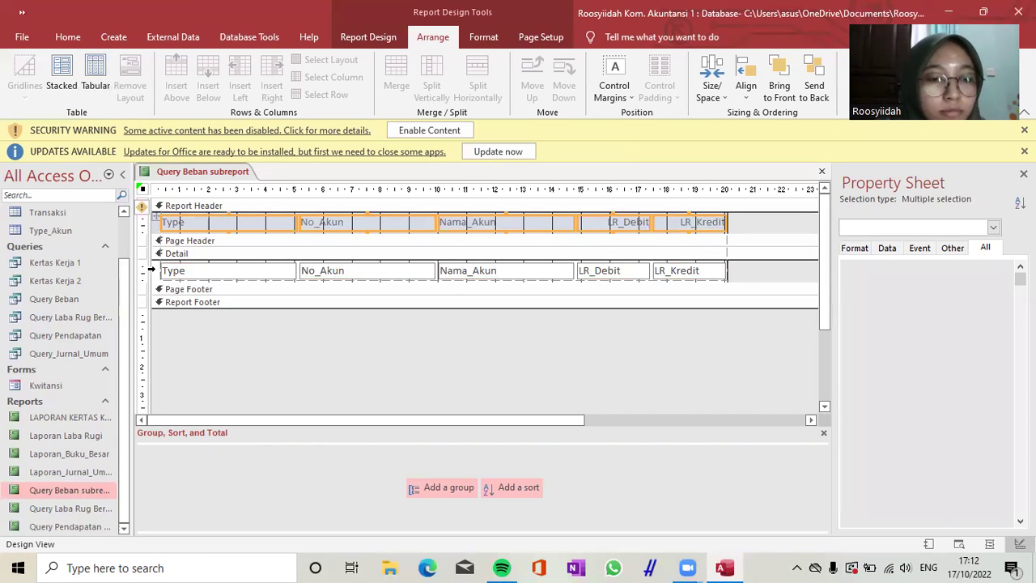
pyautogui.keyDown('shift'); pyautogui.click(150, 270); pyautogui.keyUp('shift')
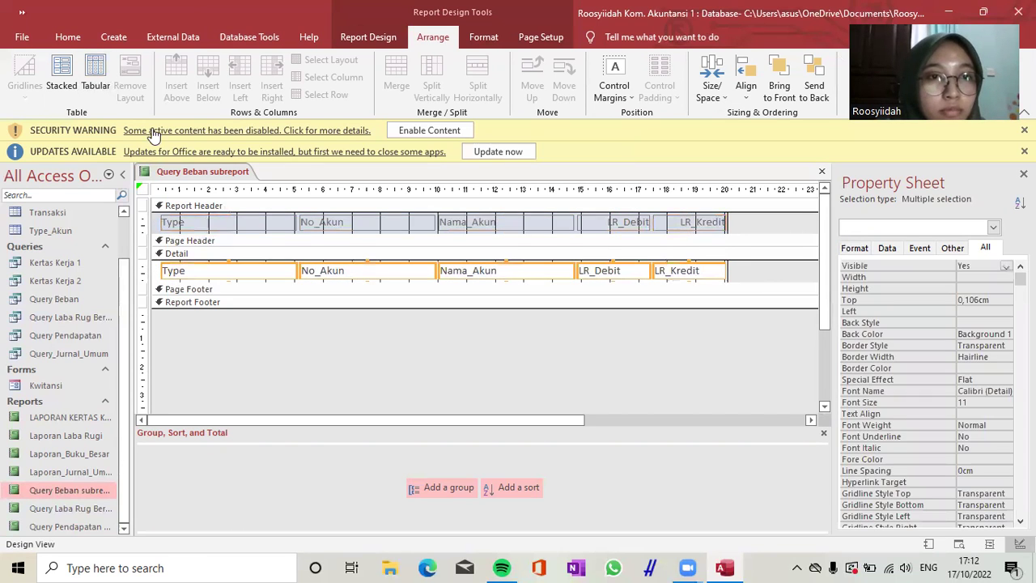
pyautogui.click(95, 87)
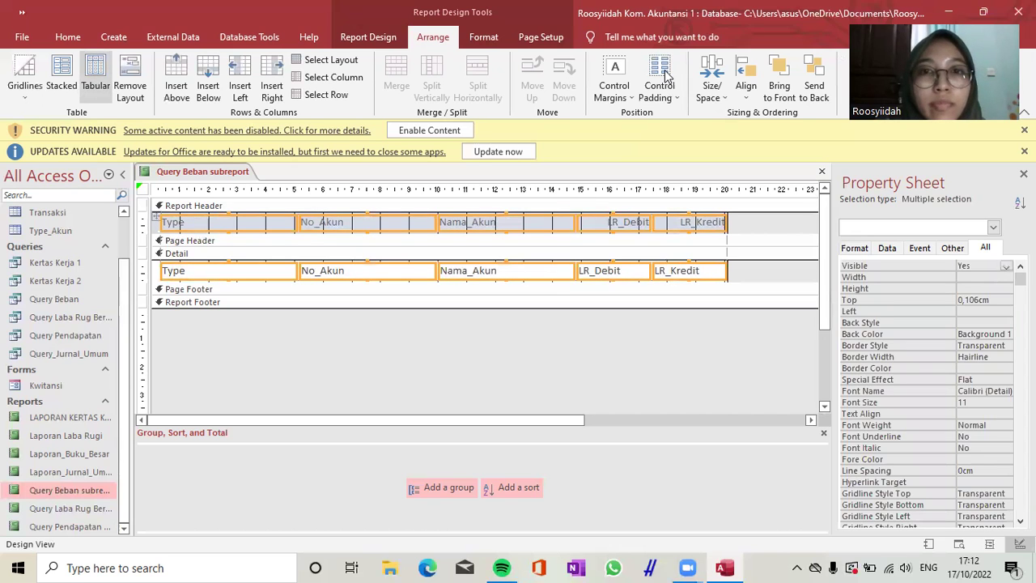
pyautogui.click(665, 74)
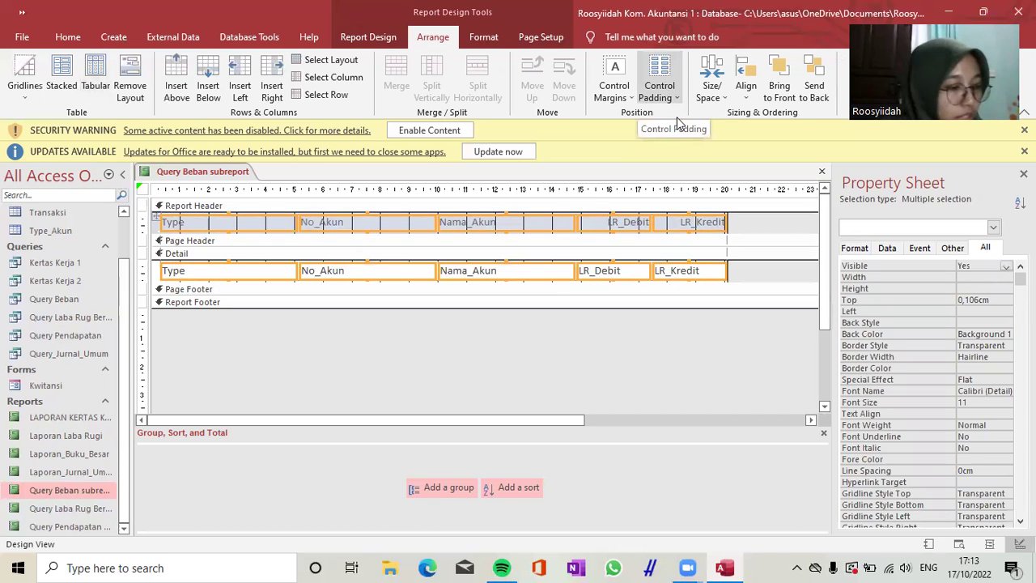
pyautogui.click(676, 118)
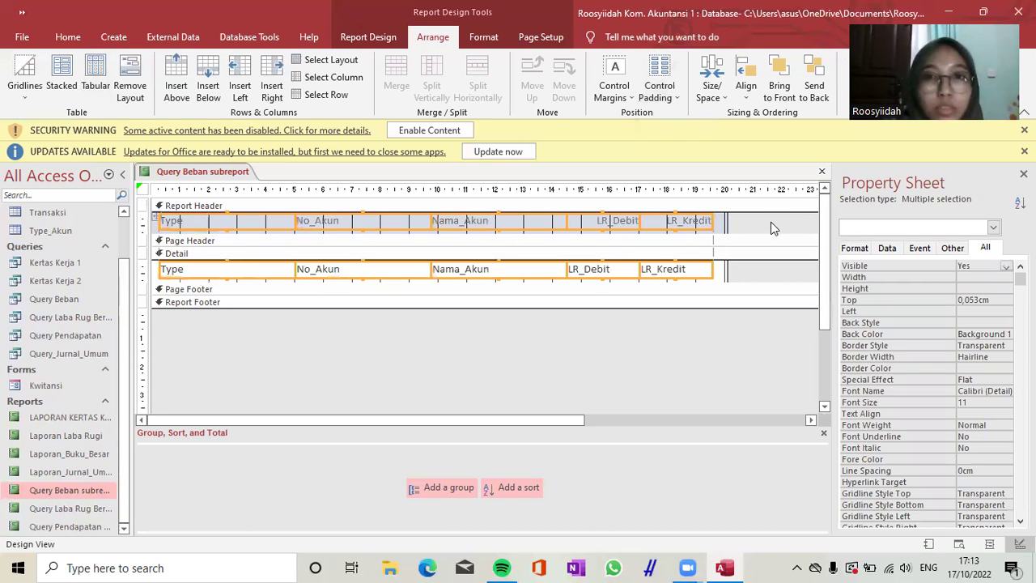
# Step: Delete the Type column, both its header label and its detail field
pyautogui.click(178, 408)
pyautogui.click(218, 220)
pyautogui.keyDown('shift'); pyautogui.click(246, 271); pyautogui.keyUp('shift')
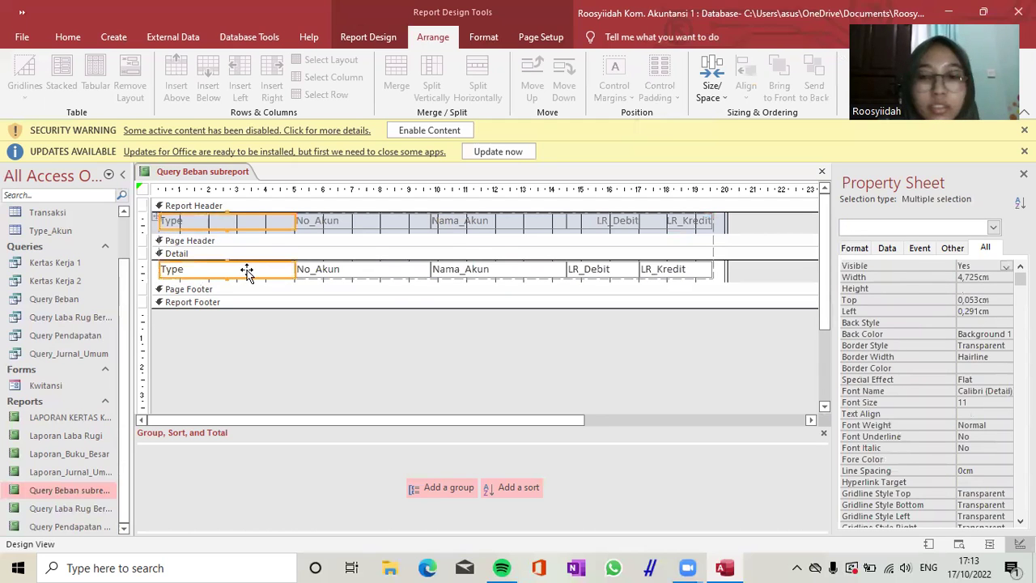
pyautogui.press('Delete')
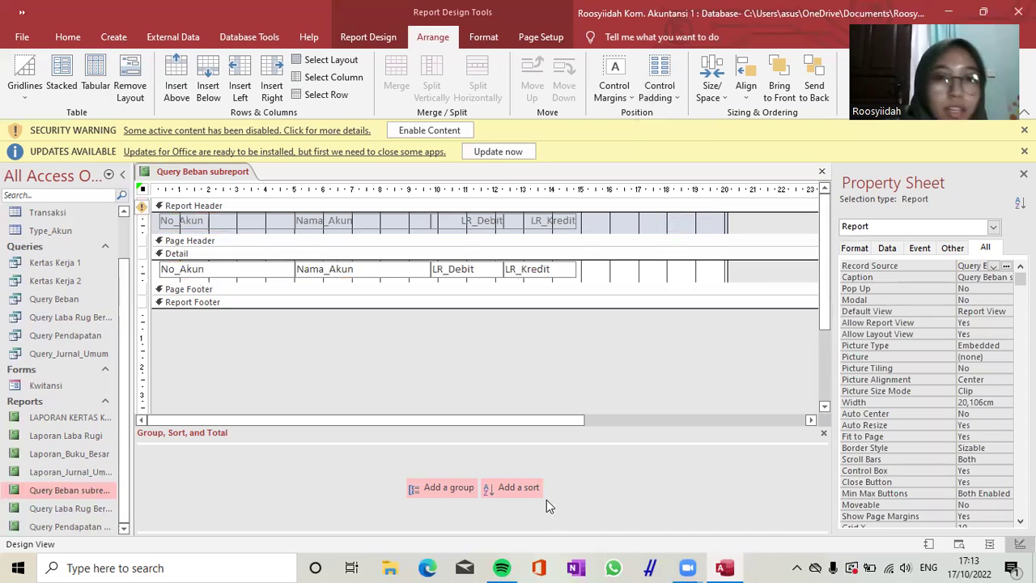
# Step: Sort the Query Beban subreport by No_Akun with A on top and show all options of that sort
pyautogui.click(522, 493)
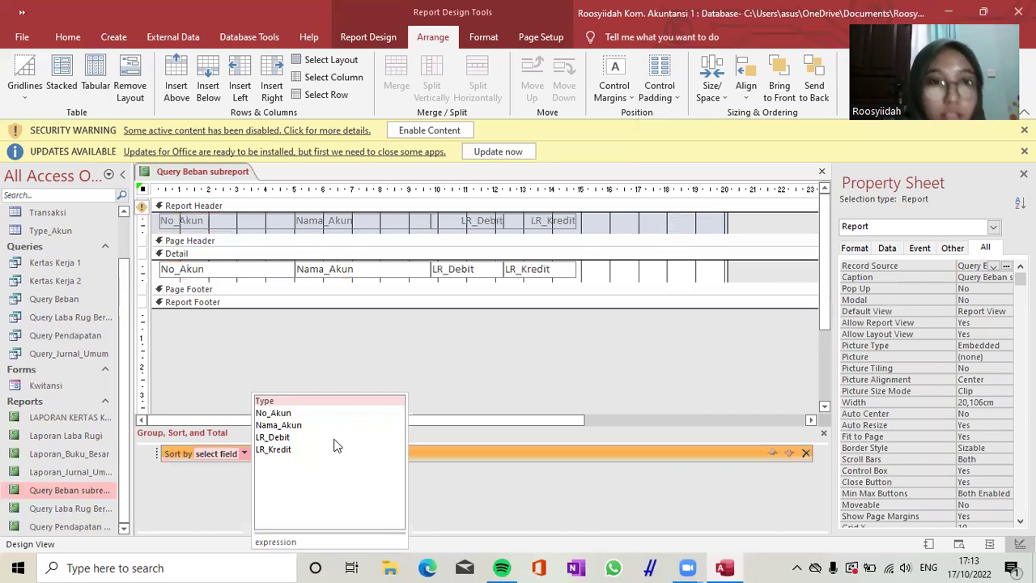
pyautogui.click(314, 414)
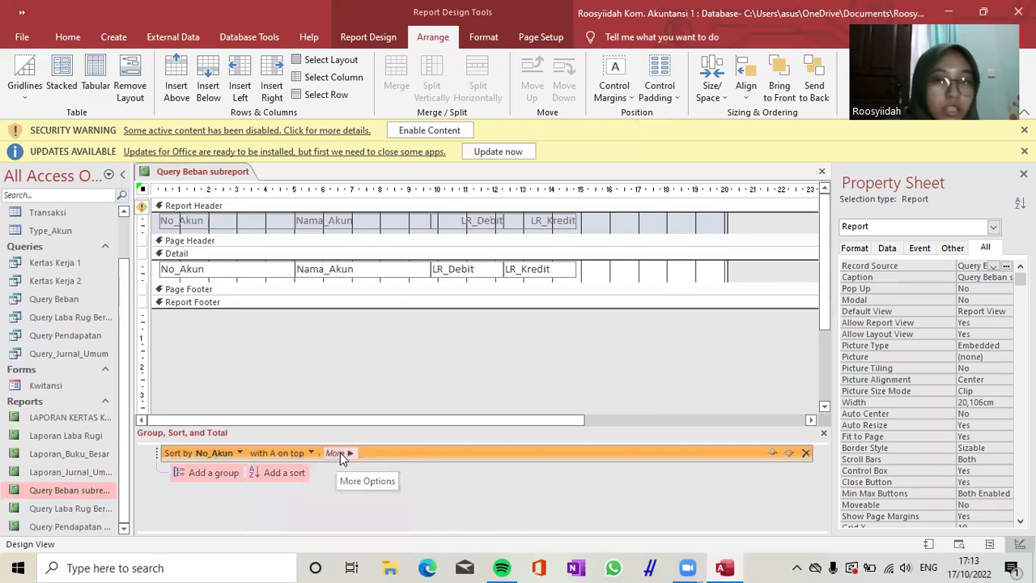
pyautogui.click(340, 452)
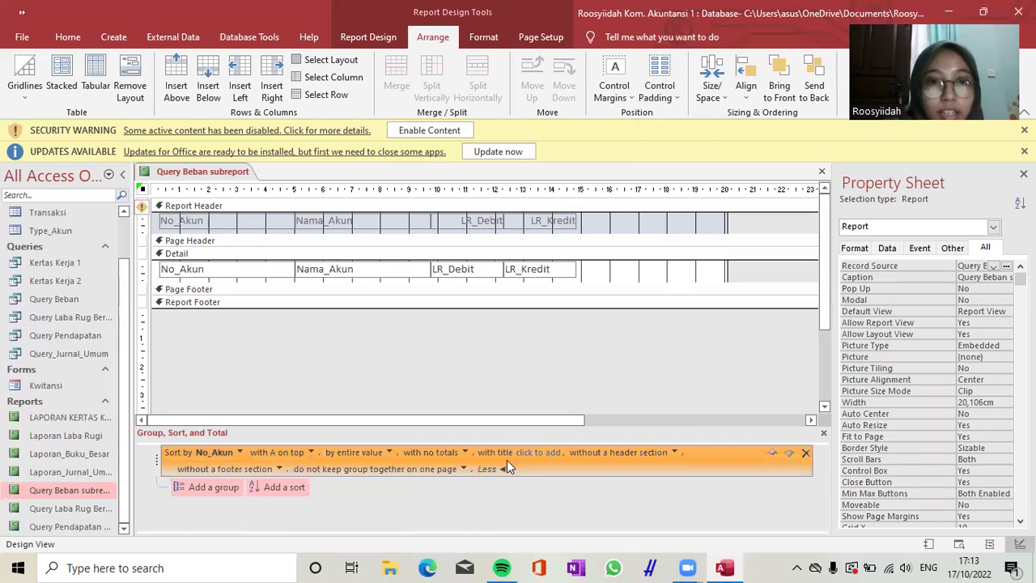
# Step: Add Sum grand totals for LR_Debit and LR_Kredit to the report footer
pyautogui.click(464, 452)
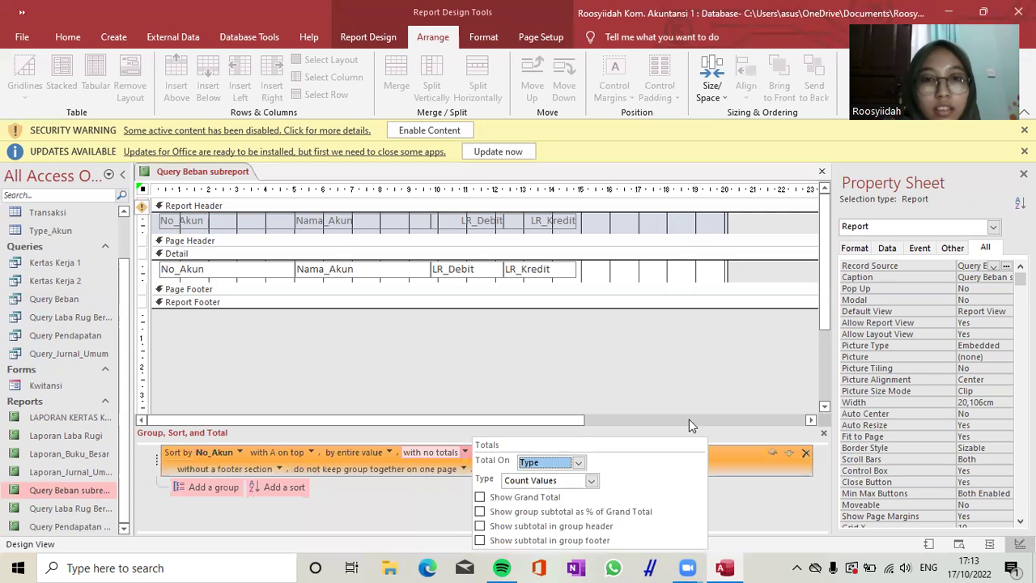
pyautogui.click(579, 463)
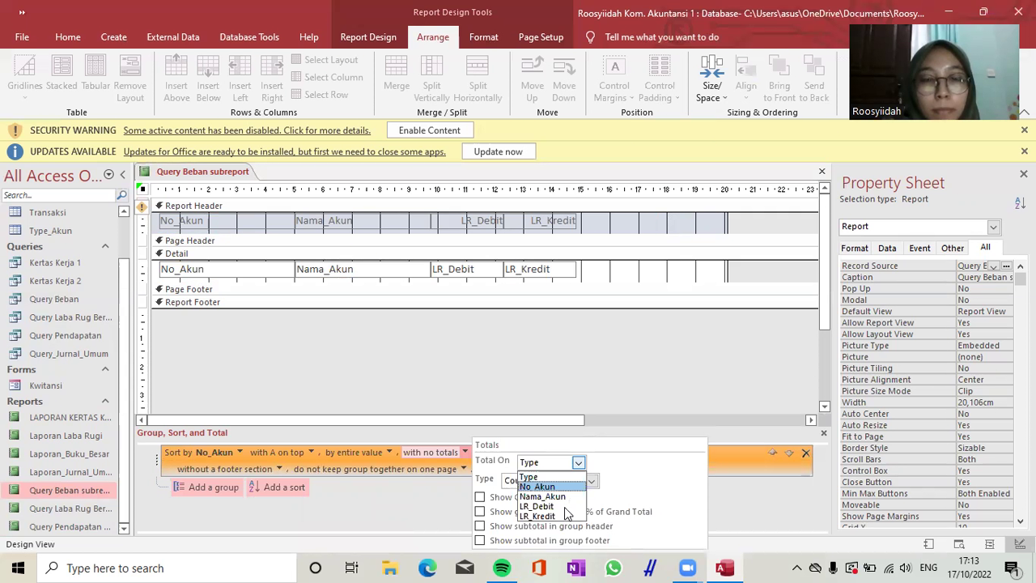
pyautogui.click(535, 506)
pyautogui.click(510, 497)
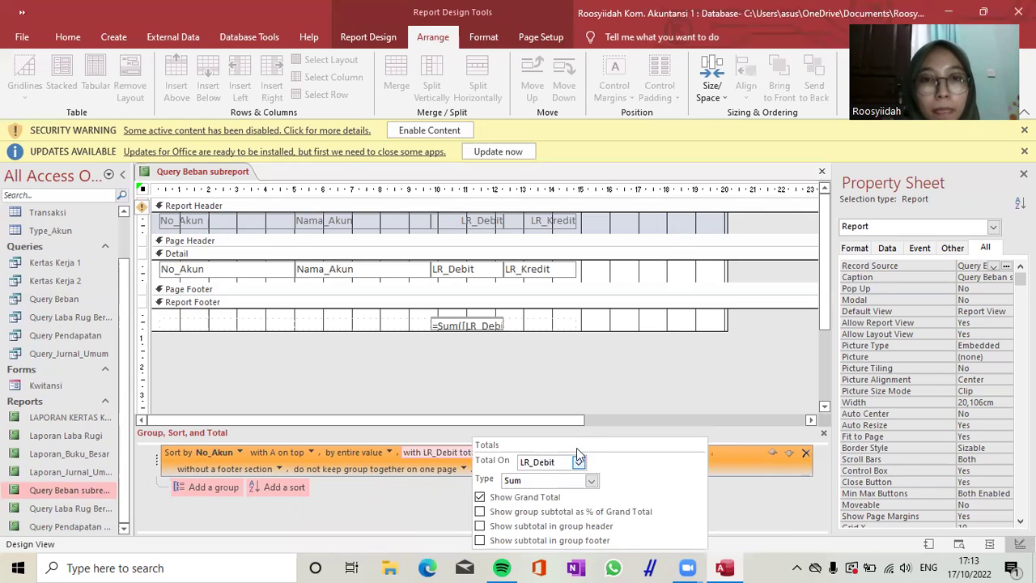
pyautogui.click(579, 463)
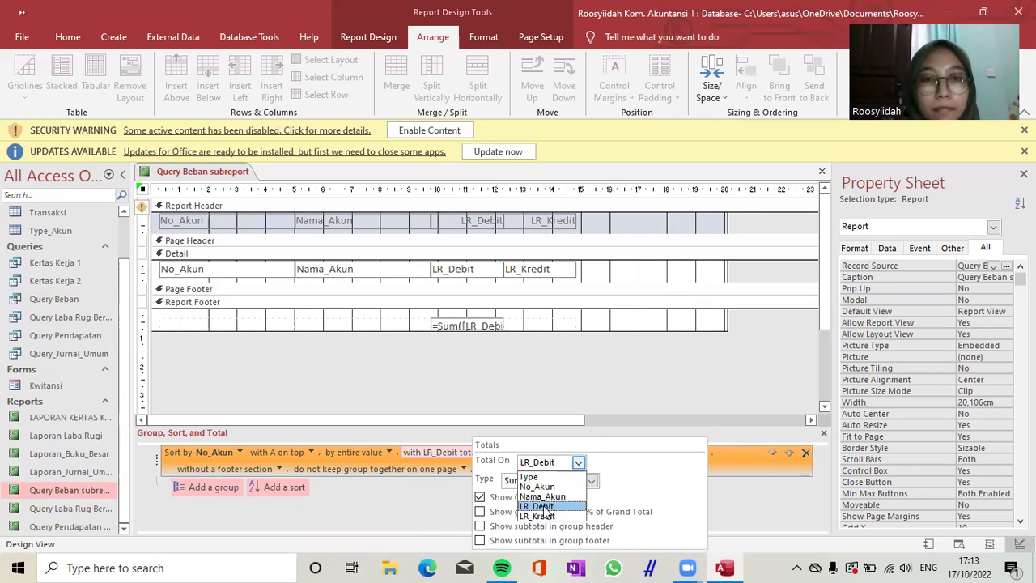
pyautogui.click(537, 516)
pyautogui.click(552, 495)
pyautogui.click(628, 368)
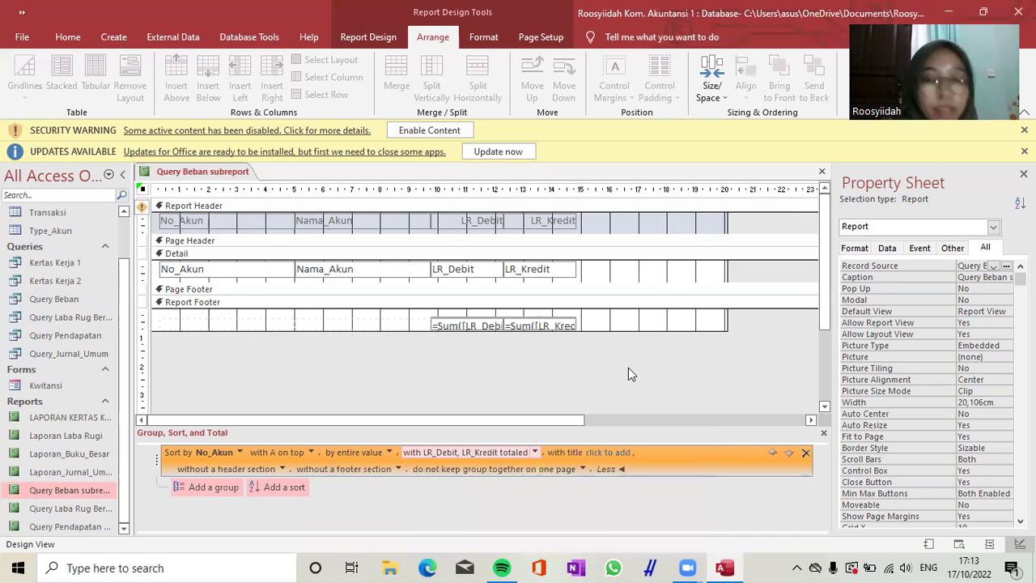
# Step: Enlarge the Report Footer section slightly and increase the height of its total boxes to about 0.56 cm
pyautogui.moveTo(533, 330); pyautogui.dragTo(532, 338)
pyautogui.click(524, 326)
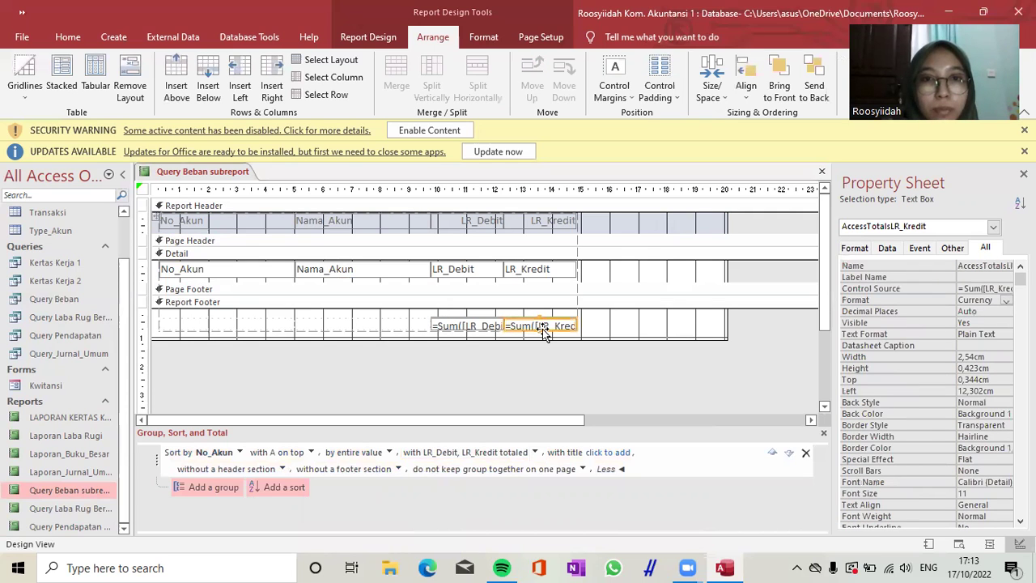
pyautogui.moveTo(540, 327); pyautogui.dragTo(540, 325)
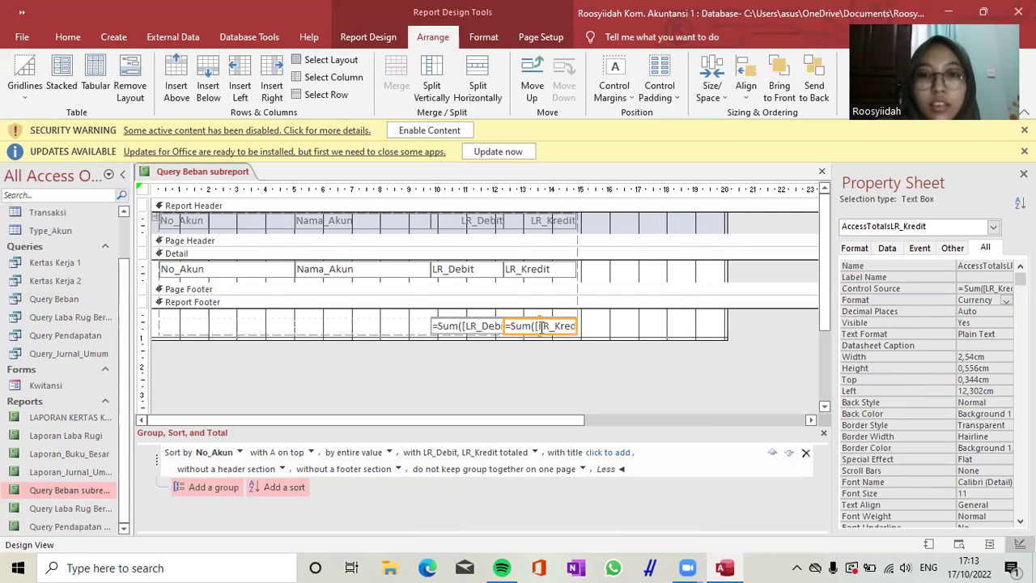
# Step: Delete the LR_Kredit total from the report footer and move the LR_Debit total into its place
pyautogui.press('Delete')
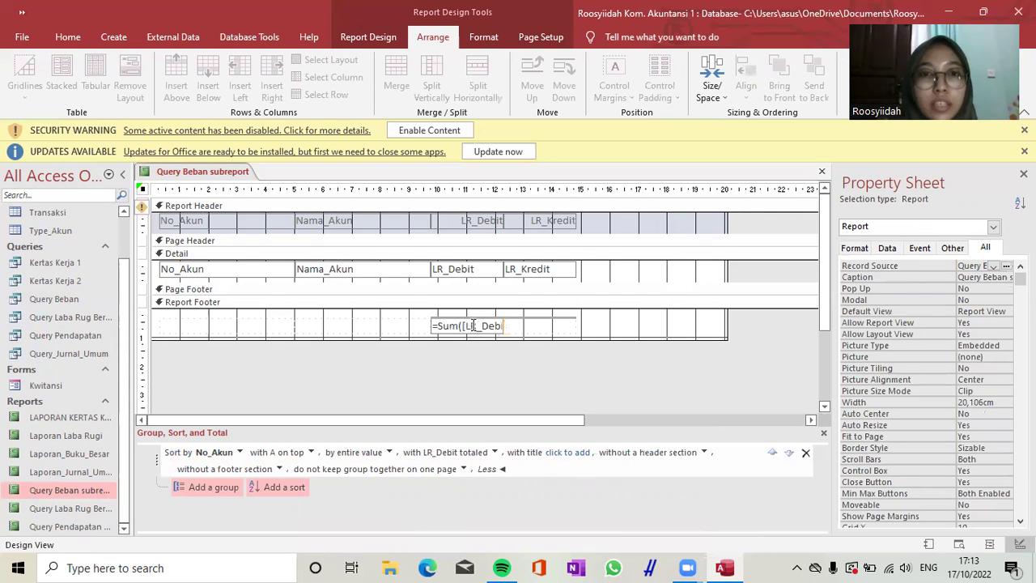
pyautogui.click(477, 322)
pyautogui.moveTo(478, 322); pyautogui.dragTo(526, 321)
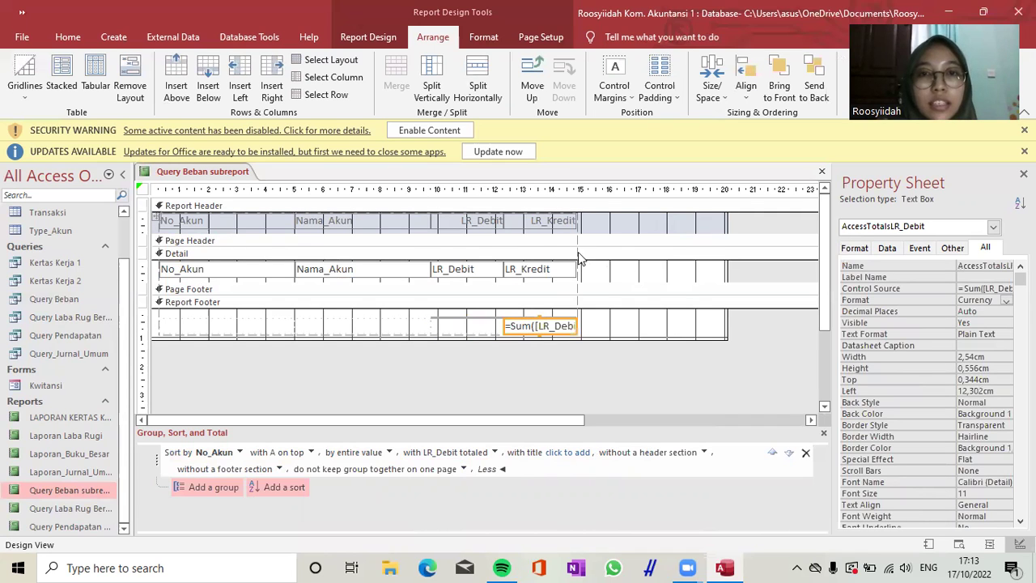
# Step: Delete the LR_Kredit header label and its detail field
pyautogui.click(529, 225)
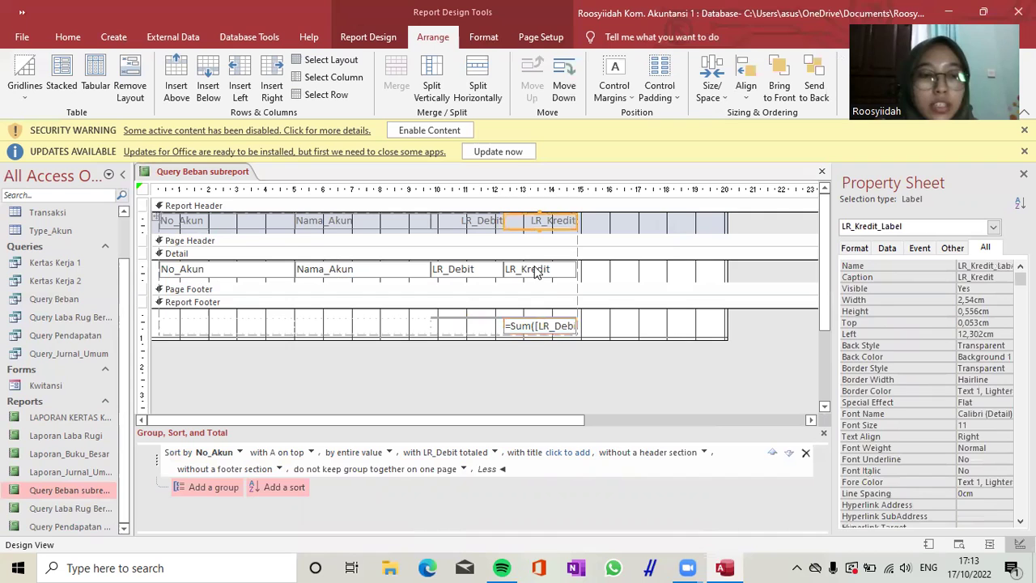
pyautogui.keyDown('shift'); pyautogui.click(533, 270); pyautogui.keyUp('shift')
pyautogui.press('Delete')
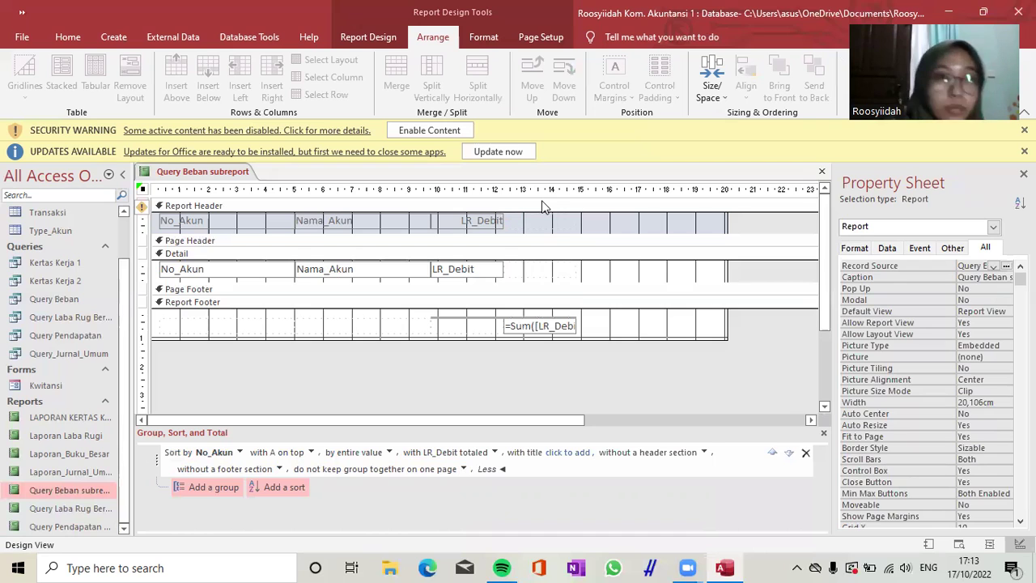
# Step: Delete the remaining column labels from the Report Header and collapse that section to zero height
pyautogui.moveTo(156, 227); pyautogui.dragTo(655, 225)
pyautogui.press('Delete')
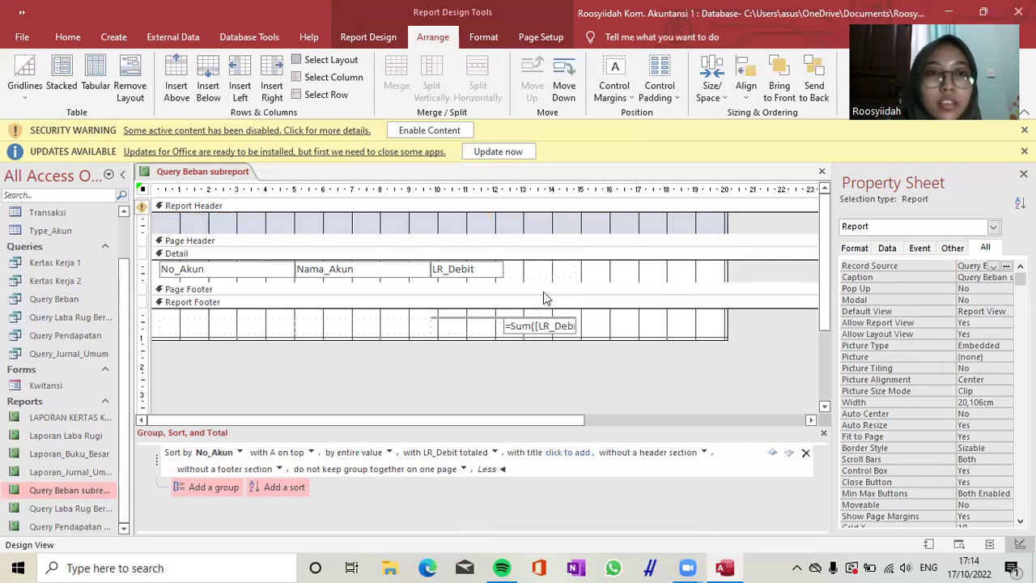
pyautogui.moveTo(396, 232); pyautogui.dragTo(390, 209)
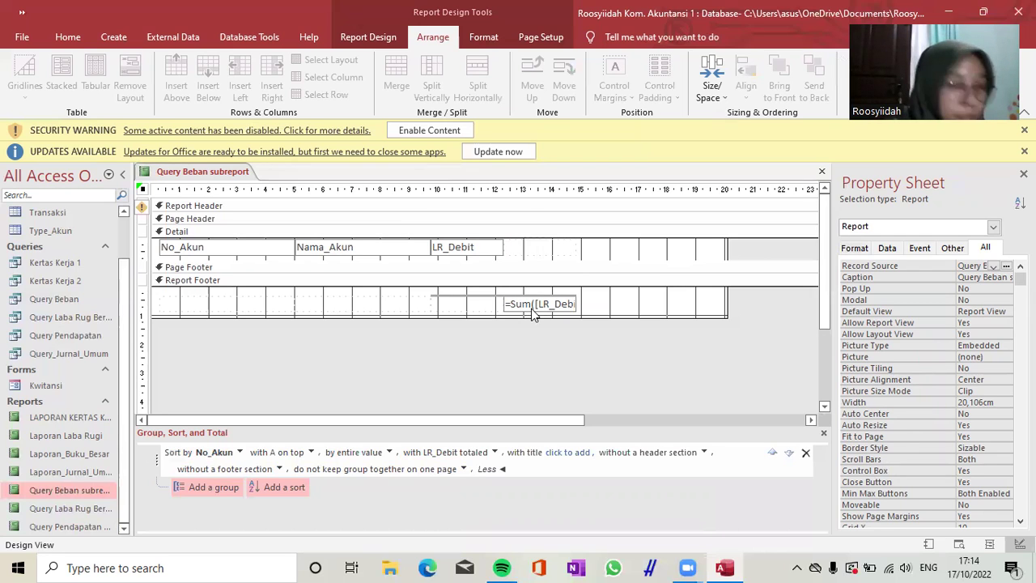
# Step: Insert a label reading "Total Beban" in the report footer below Nama_Akun
pyautogui.click(407, 303)
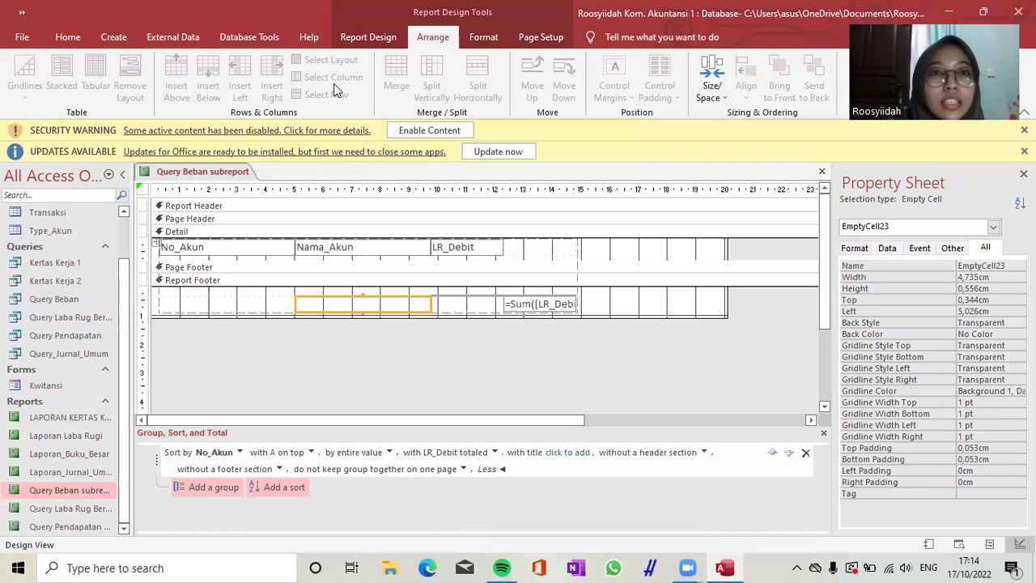
pyautogui.click(370, 34)
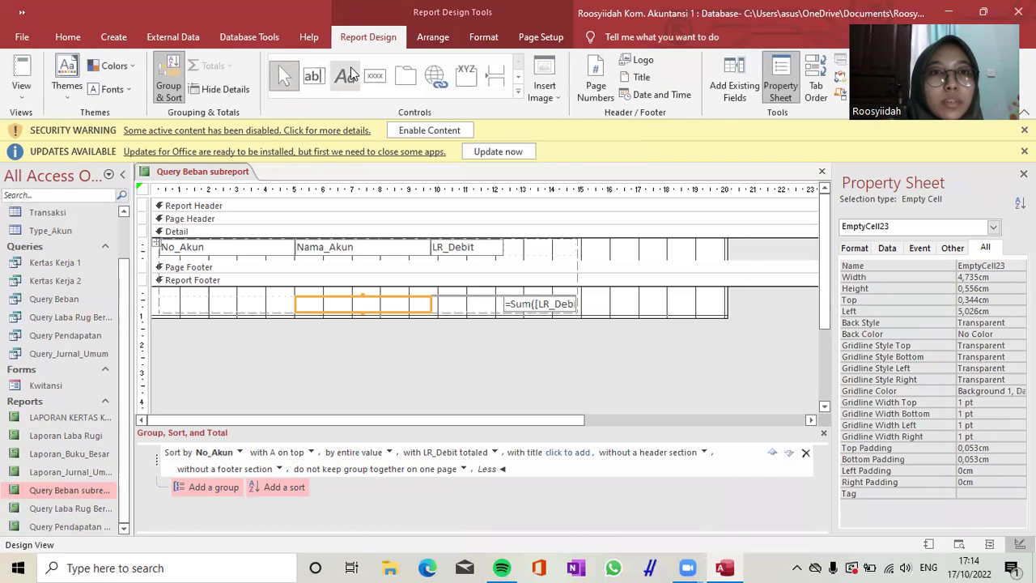
pyautogui.click(350, 68)
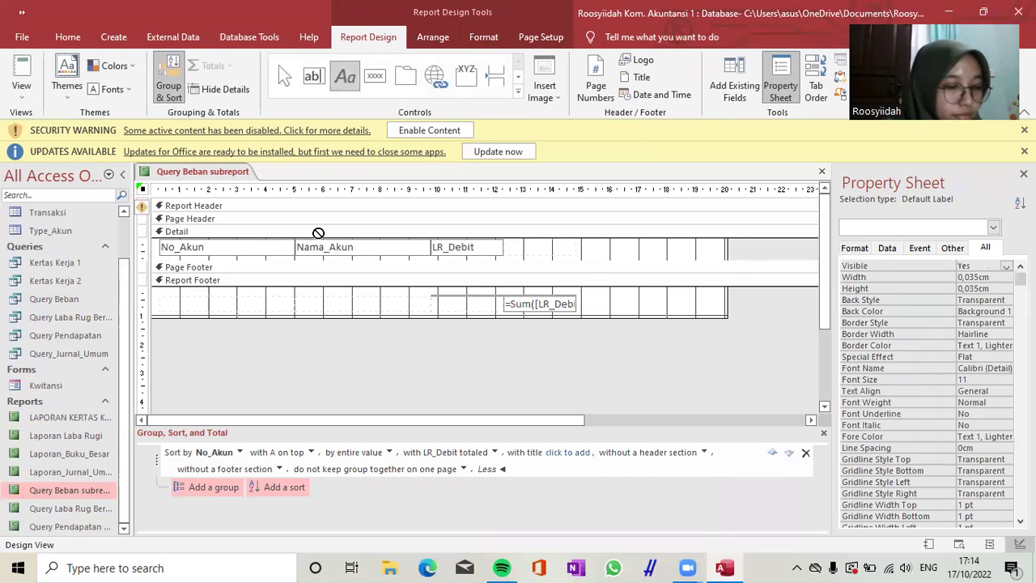
pyautogui.click(332, 305)
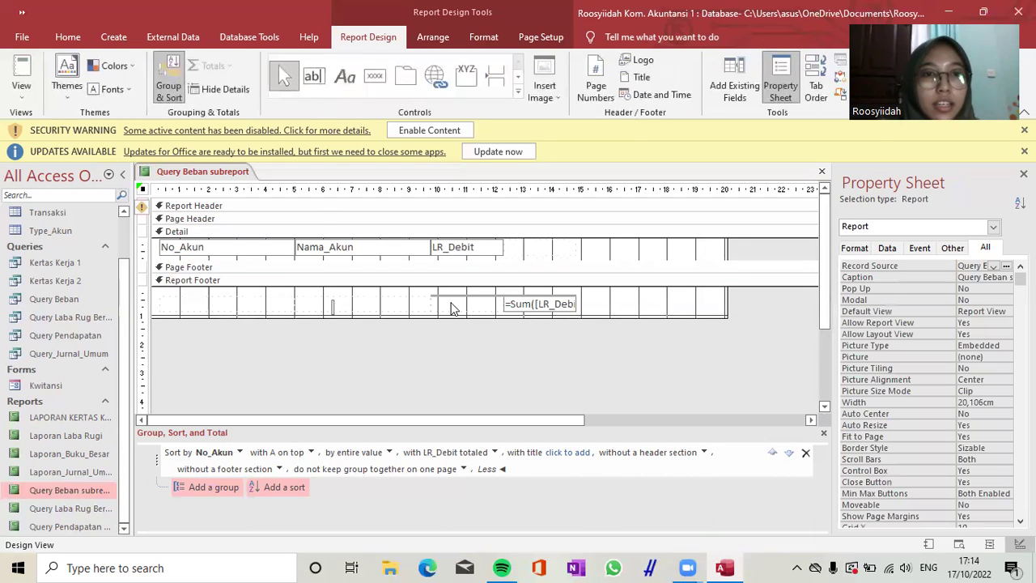
pyautogui.write('Tota')
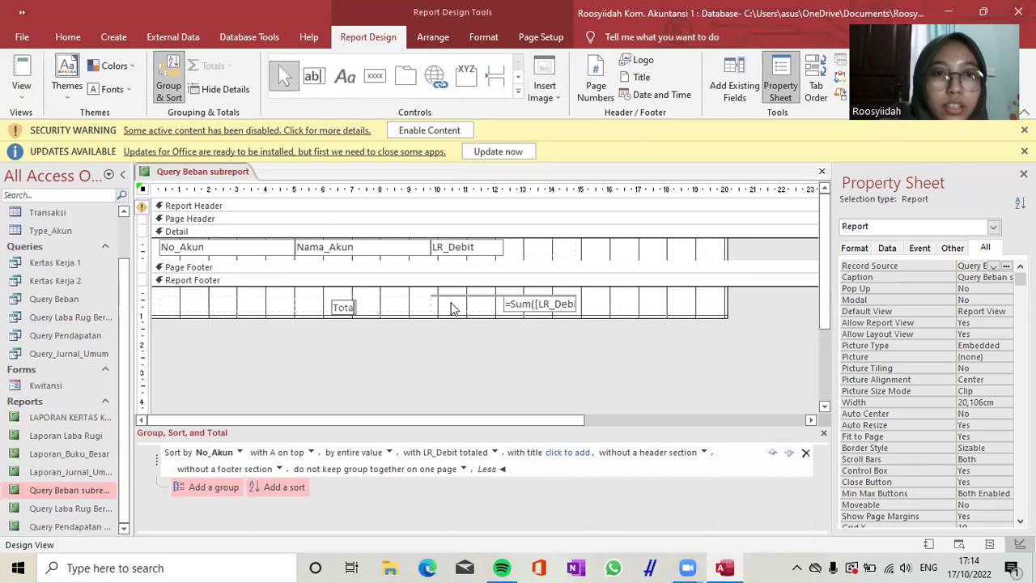
pyautogui.write('l Beban')
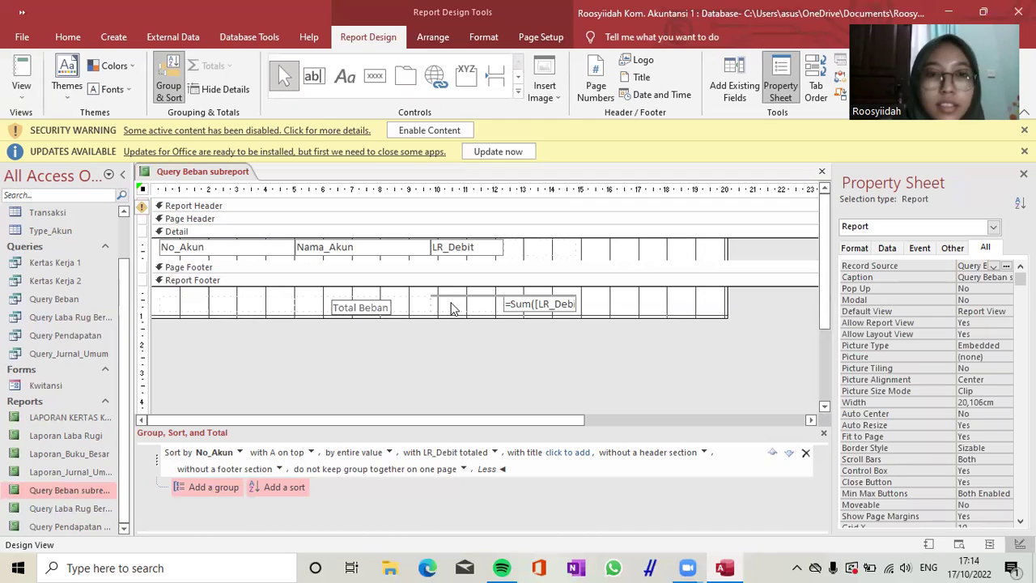
# Step: Move the Total Beban label to the footer cell below No_Akun and merge it with the adjacent empty cell
pyautogui.click(347, 302)
pyautogui.moveTo(346, 302); pyautogui.dragTo(241, 295)
pyautogui.keyDown('shift'); pyautogui.click(329, 302); pyautogui.keyUp('shift')
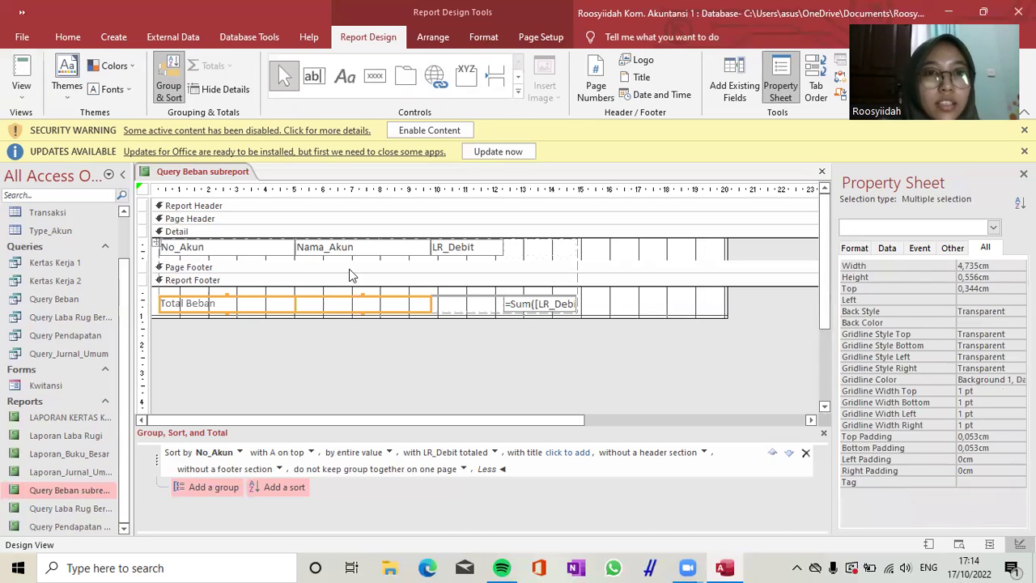
pyautogui.click(433, 37)
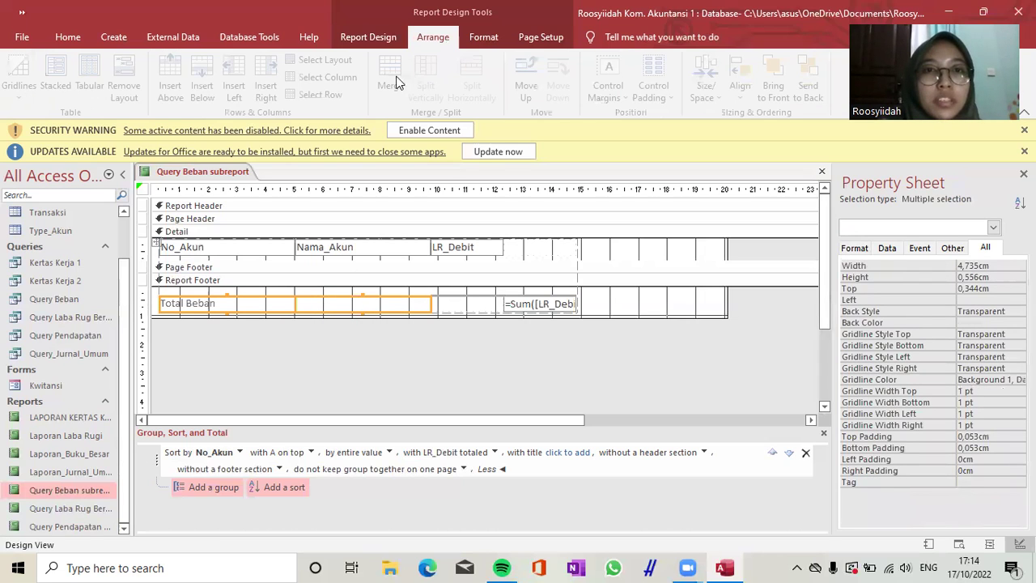
pyautogui.click(396, 83)
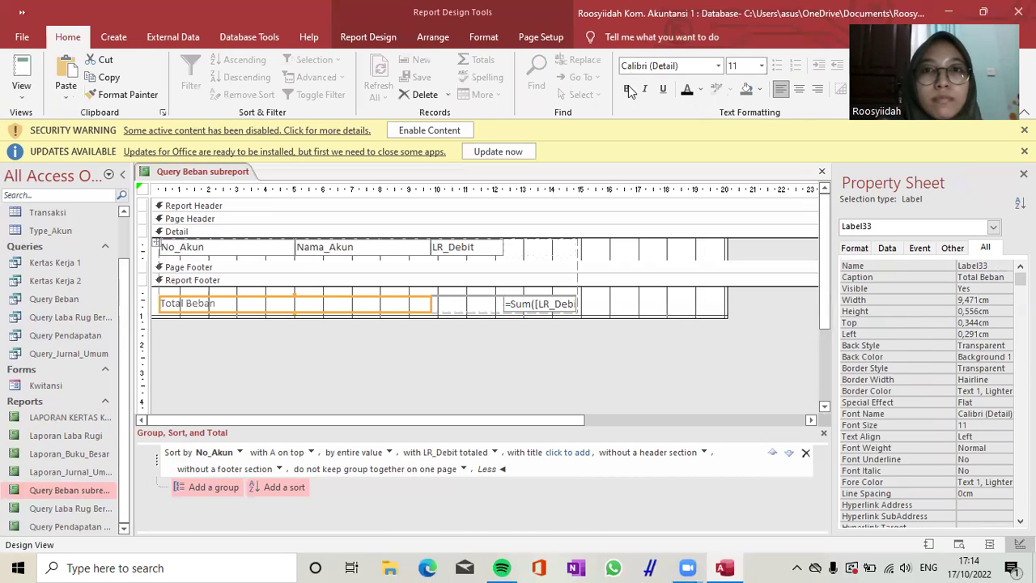
# Step: Make the Total Beban label bold, and right-align and bold the LR_Debit total in the report footer
pyautogui.click(626, 89)
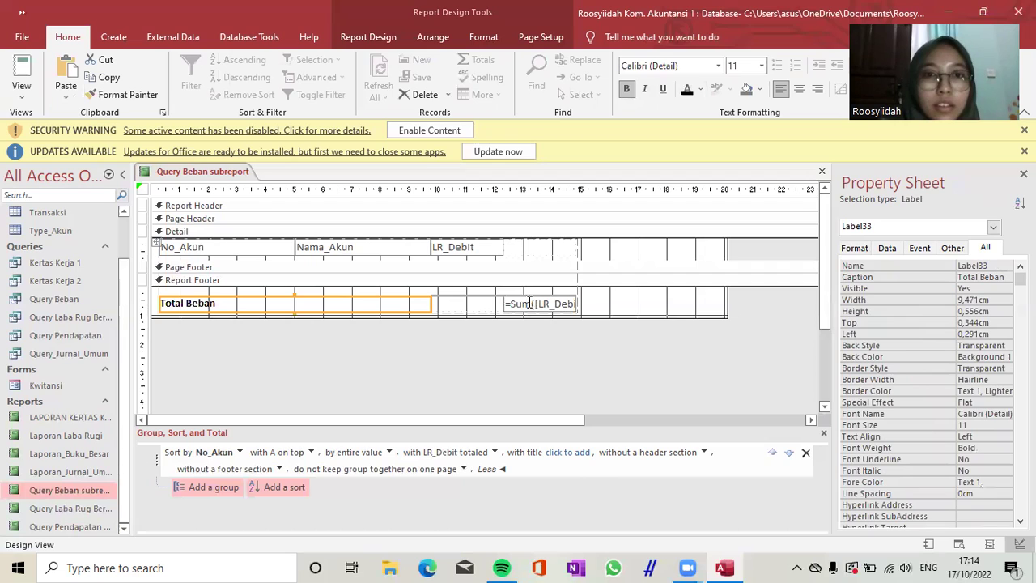
pyautogui.press('Tab')
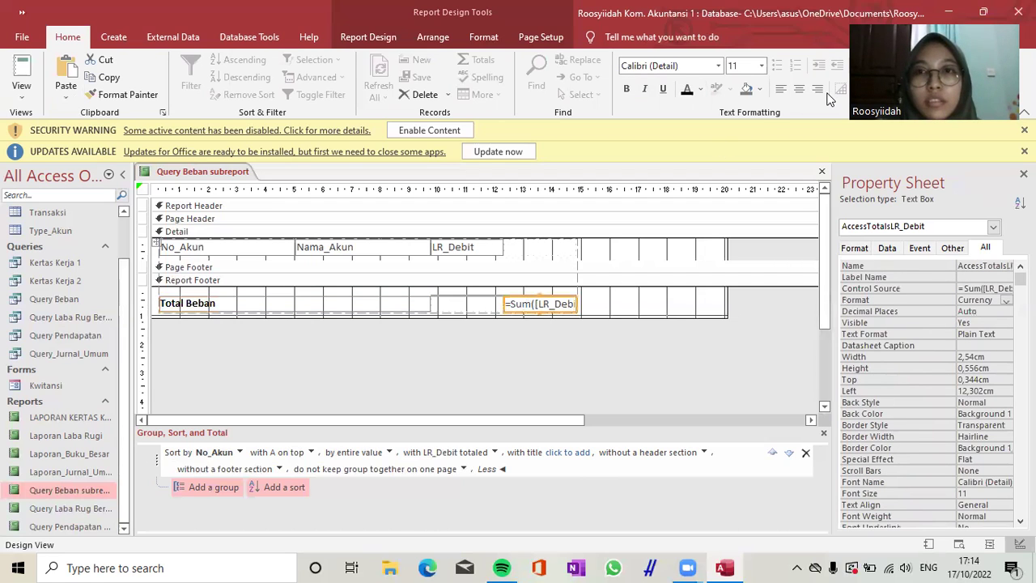
pyautogui.click(816, 89)
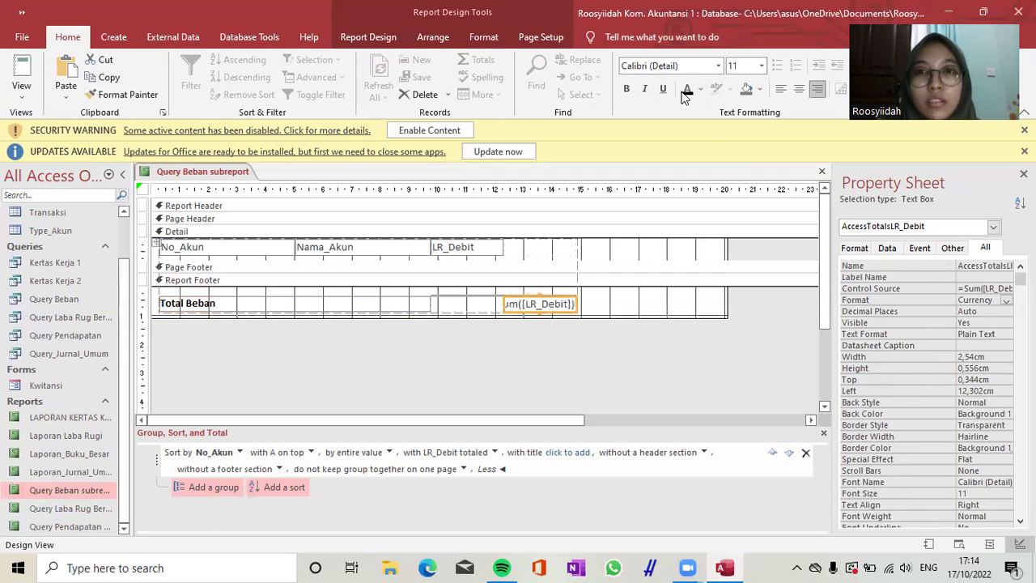
pyautogui.click(625, 89)
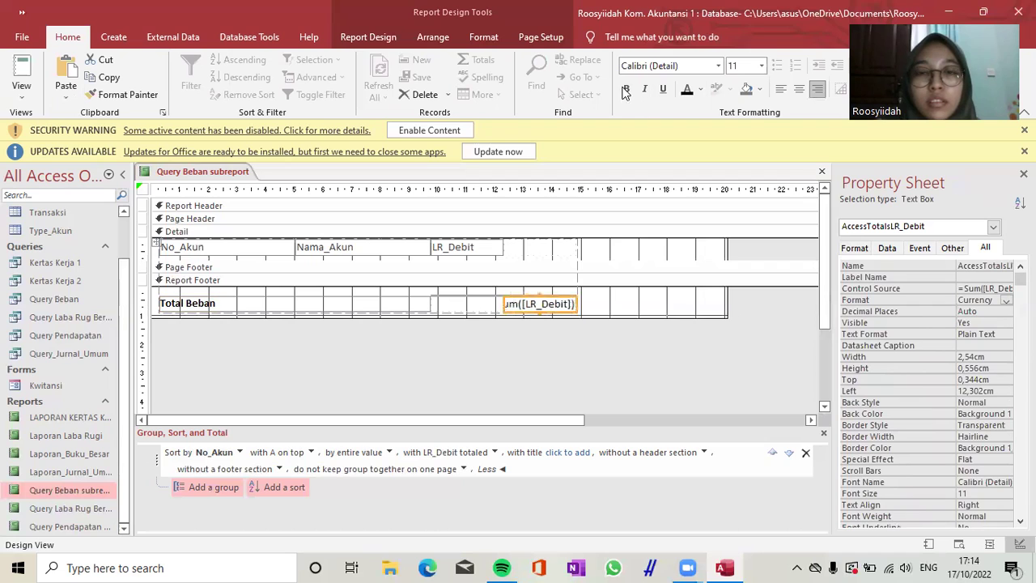
pyautogui.click(589, 319)
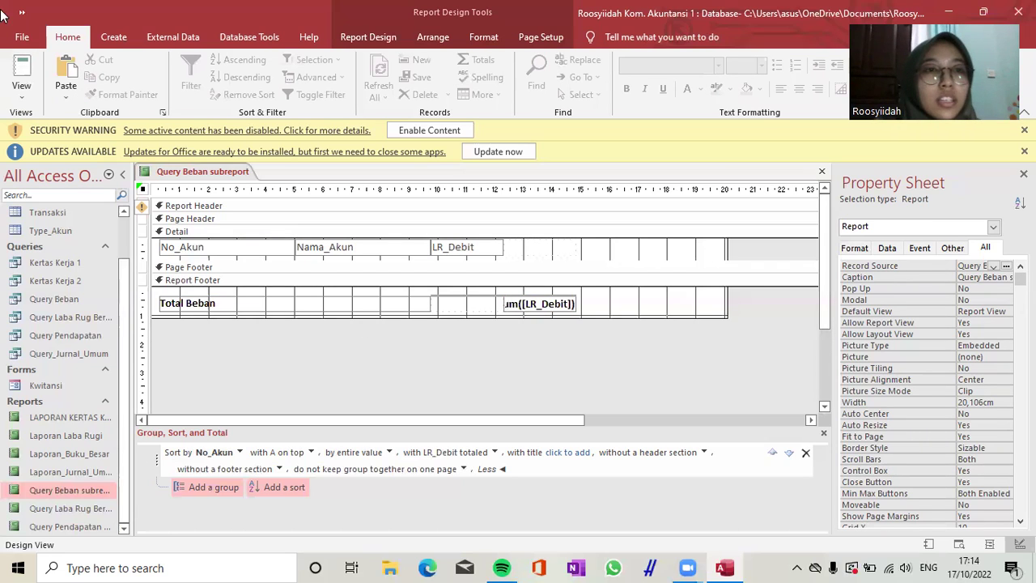
# Step: Check the Query Beban subreport in Report View and close it
pyautogui.click(16, 67)
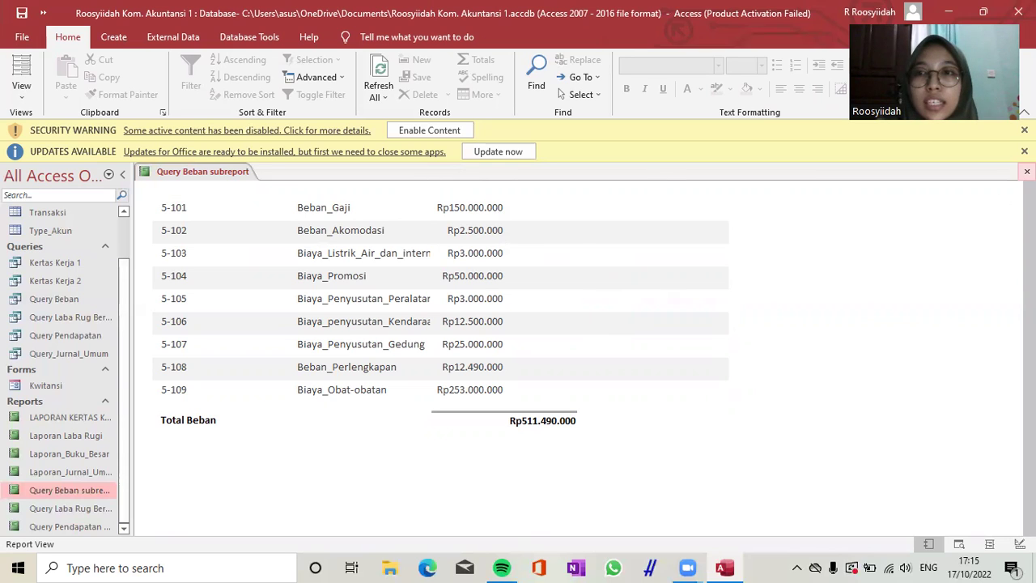
pyautogui.click(1026, 171)
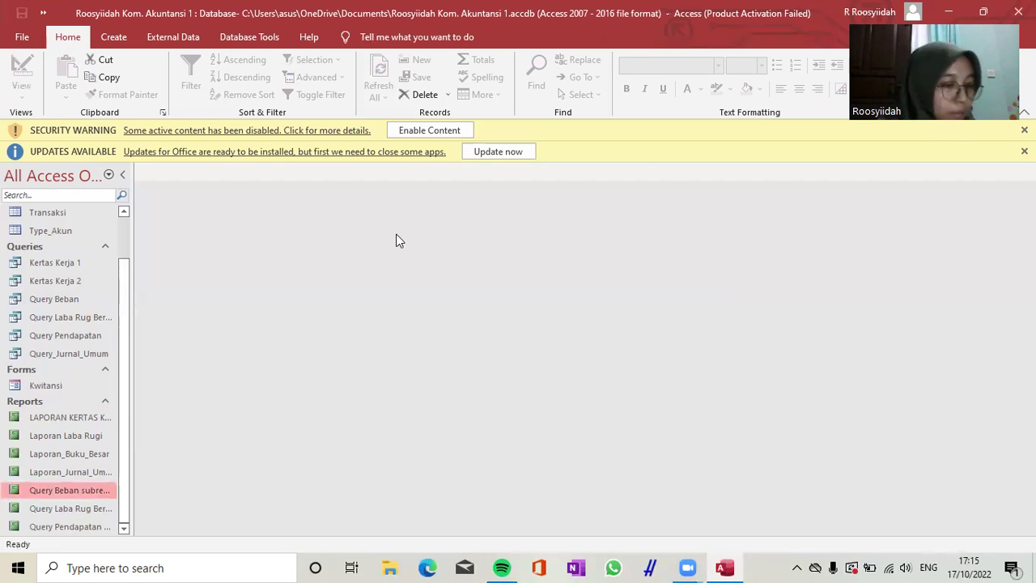
# Step: Open the Query Laba Rug Bersh subreport in Design View
pyautogui.click(74, 513)
pyautogui.doubleClick(74, 513)
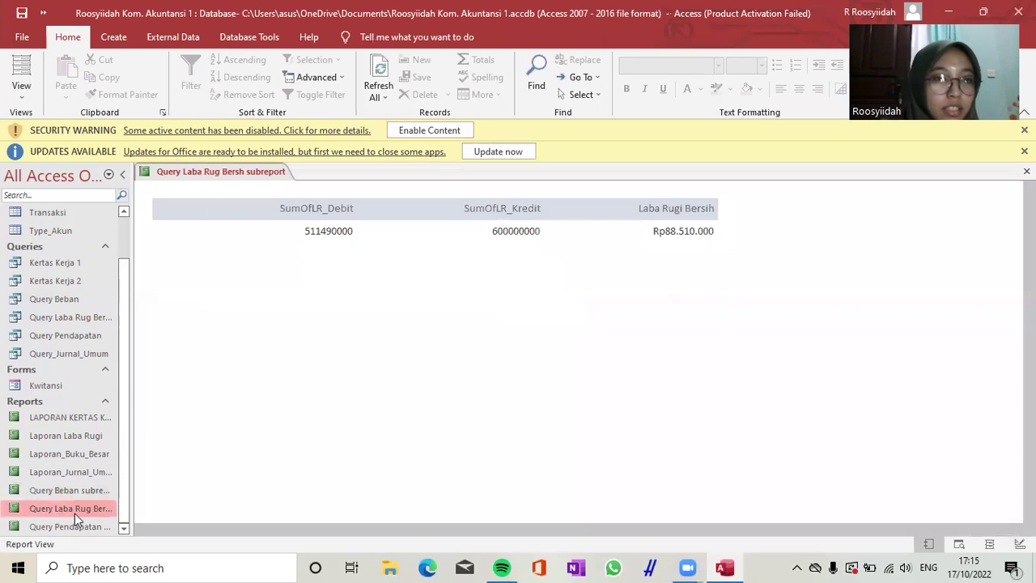
pyautogui.rightClick(74, 513)
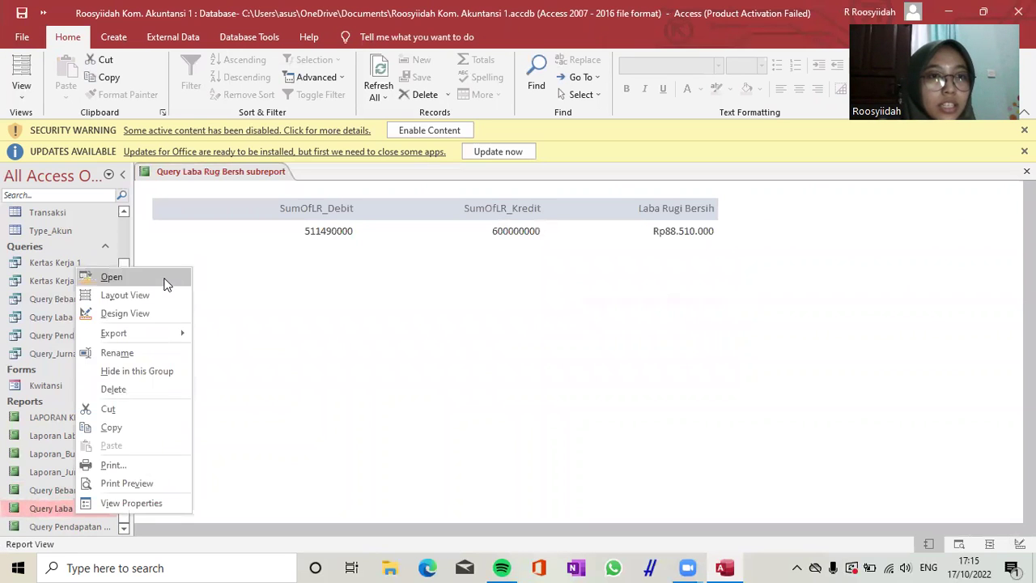
pyautogui.click(125, 313)
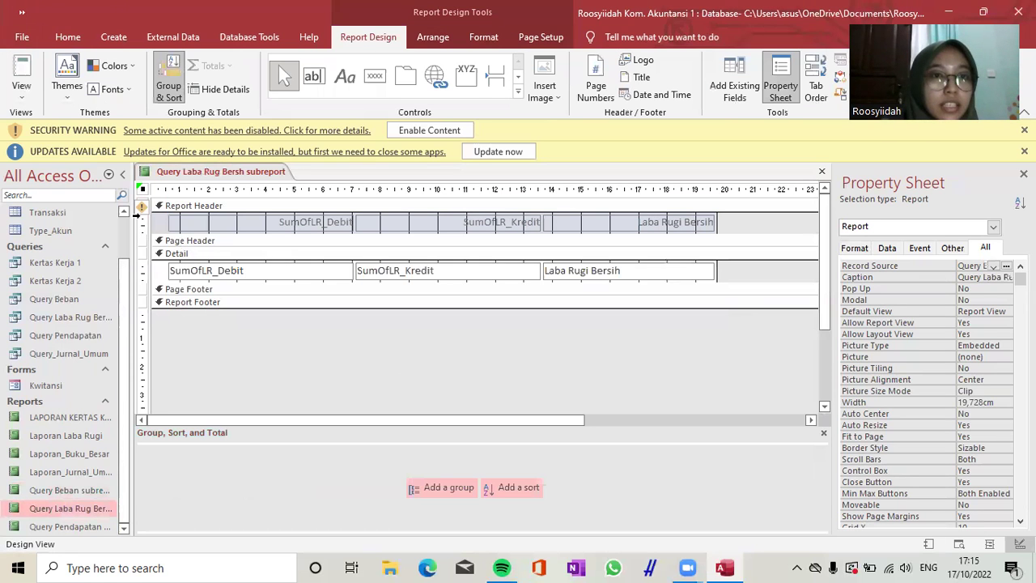
# Step: Arrange all header labels and Detail text boxes in a tabular layout with control padding set to None
pyautogui.moveTo(152, 222); pyautogui.dragTo(714, 269)
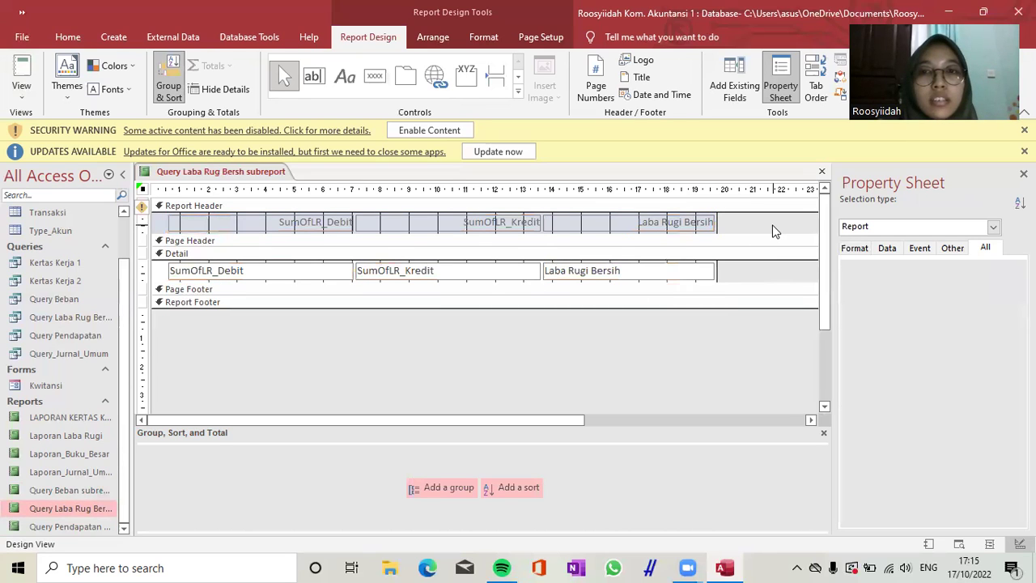
pyautogui.moveTo(165, 222); pyautogui.dragTo(731, 275)
pyautogui.click(430, 38)
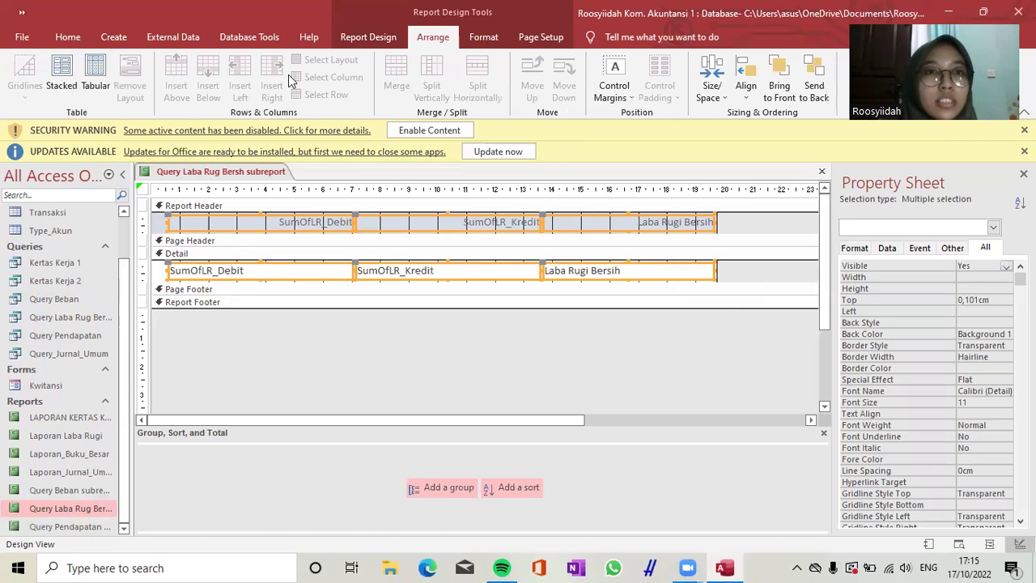
pyautogui.click(96, 73)
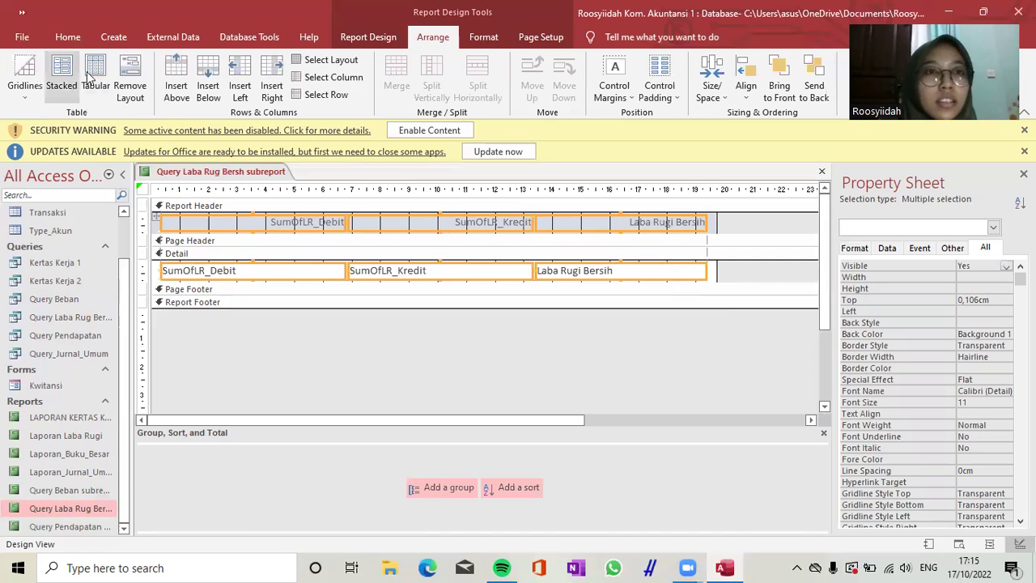
pyautogui.click(658, 83)
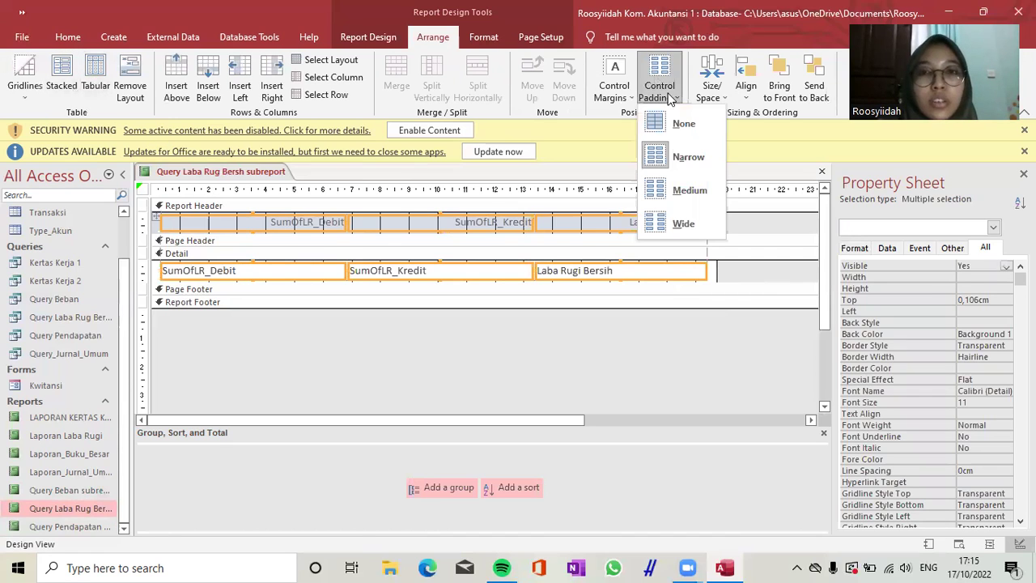
pyautogui.click(681, 121)
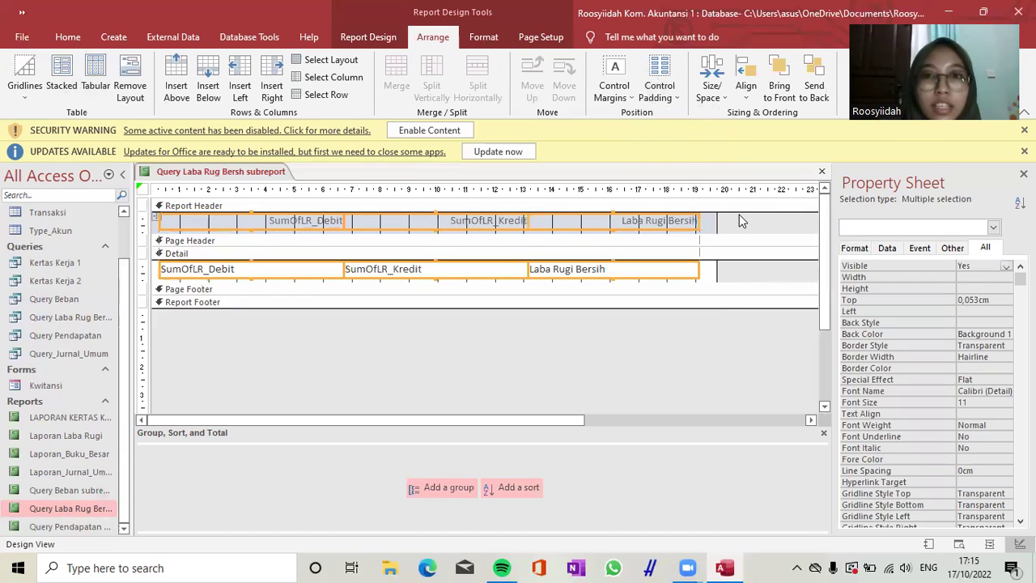
pyautogui.click(771, 267)
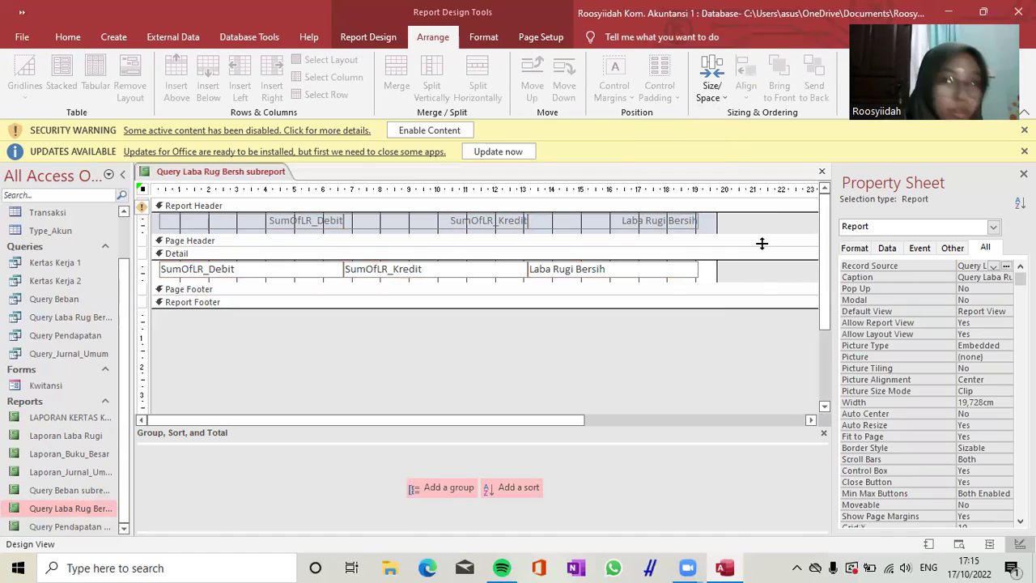
# Step: Delete the SumOfLR_Debit and SumOfLR_Kredit text boxes from the Detail section
pyautogui.click(267, 273)
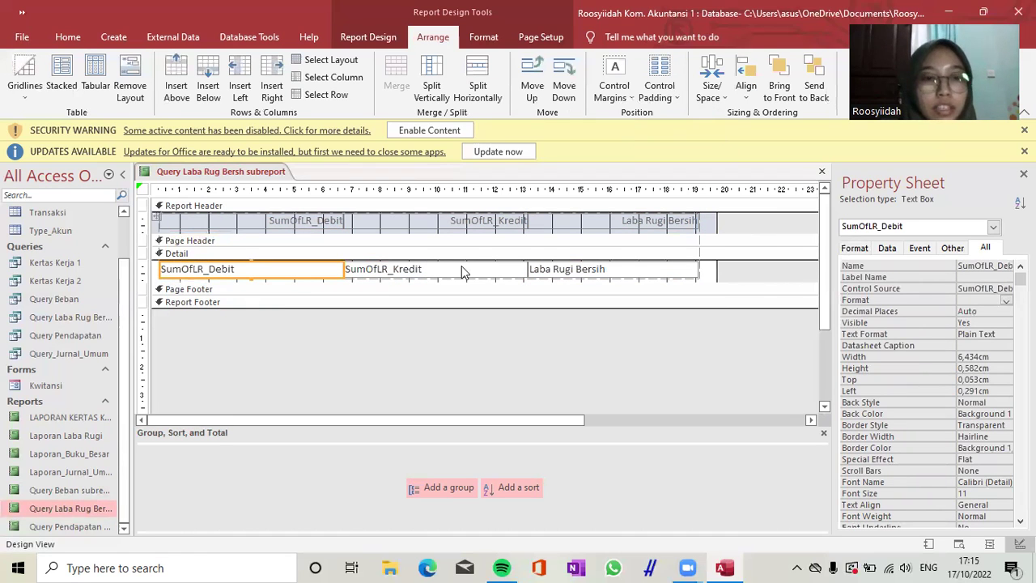
pyautogui.keyDown('shift'); pyautogui.click(462, 271); pyautogui.keyUp('shift')
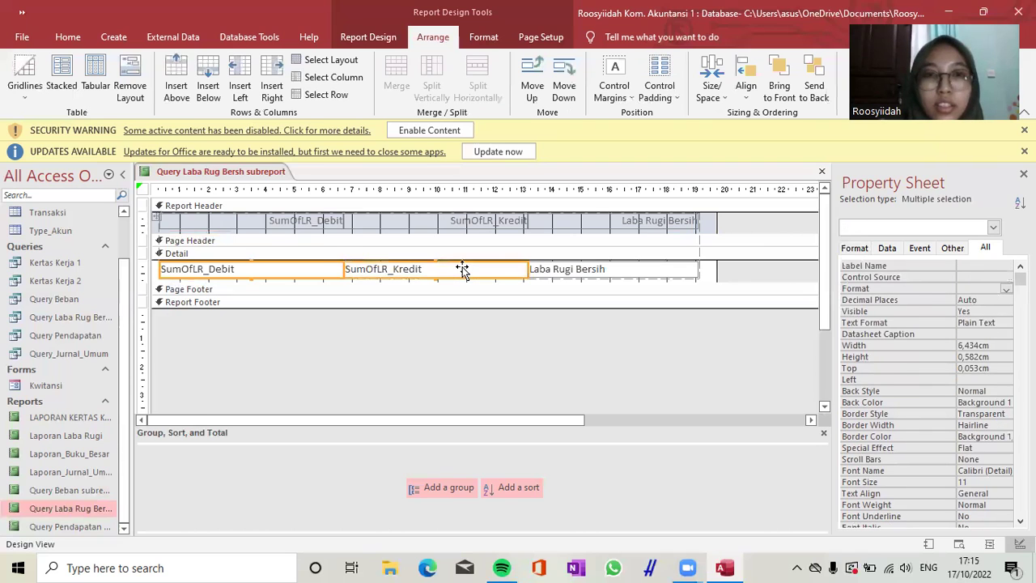
pyautogui.press('Delete')
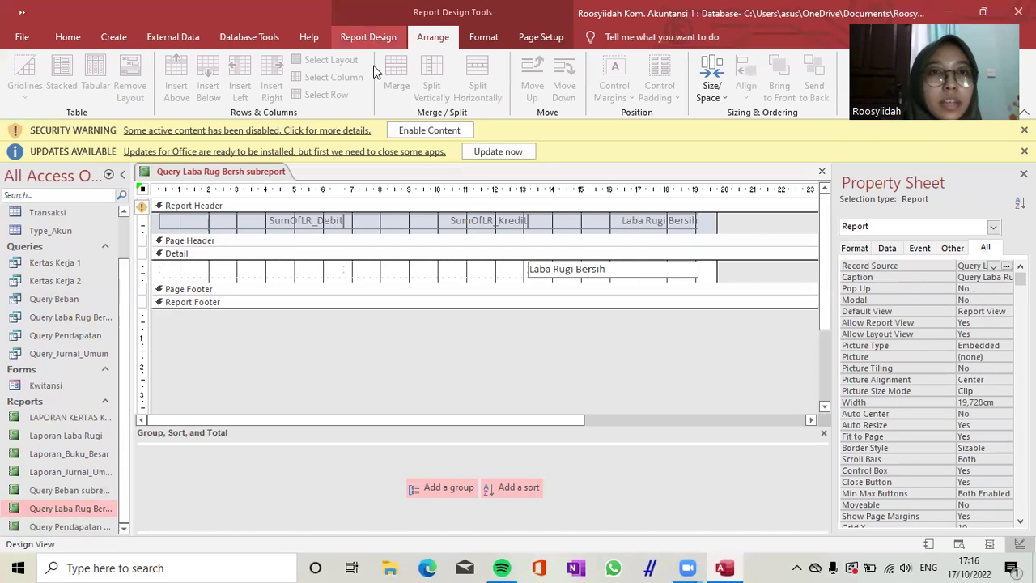
# Step: Add a label reading "Laba Rug Bersh" in the empty area of the Detail section
pyautogui.click(352, 77)
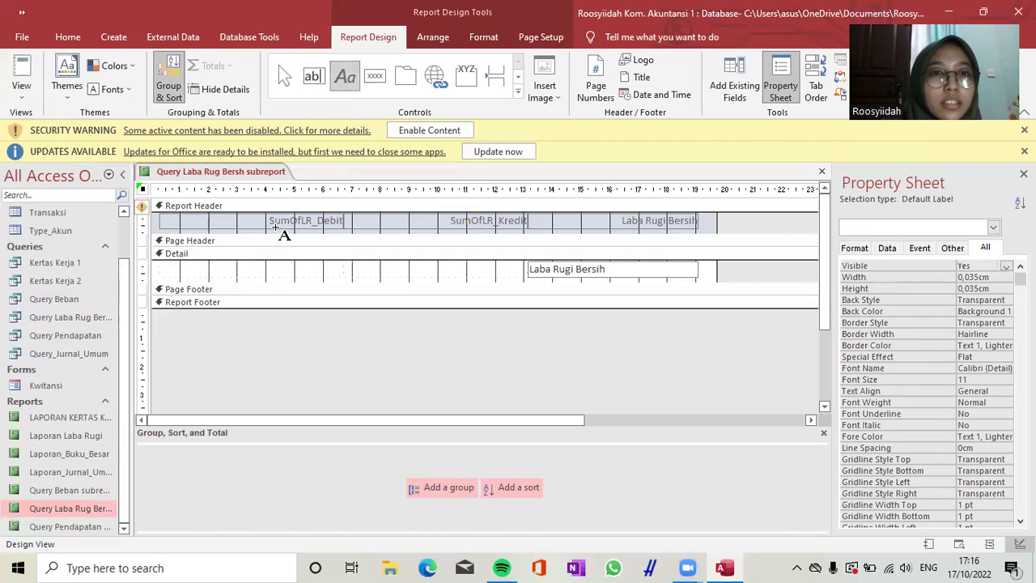
pyautogui.click(225, 277)
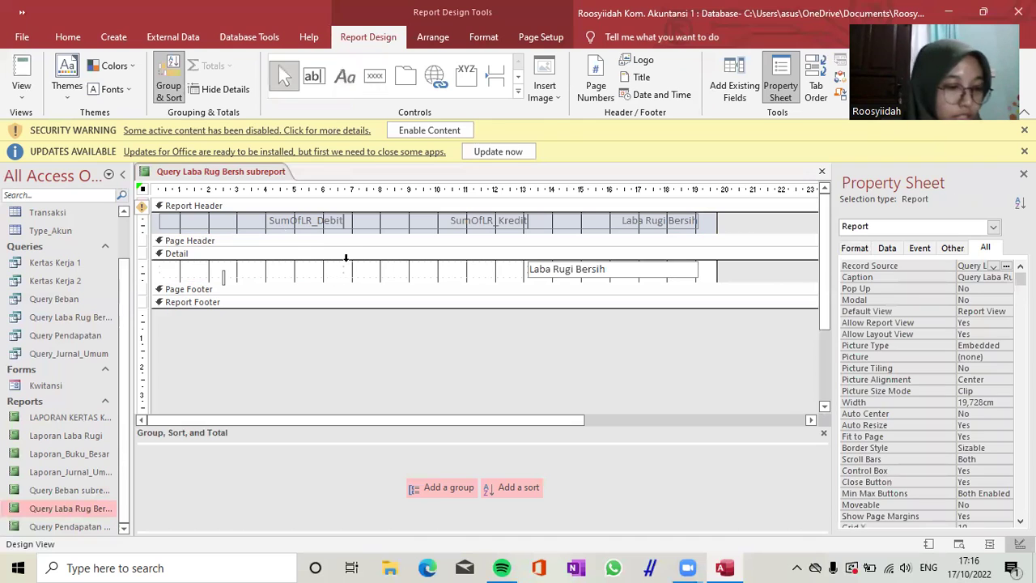
pyautogui.write('Laba')
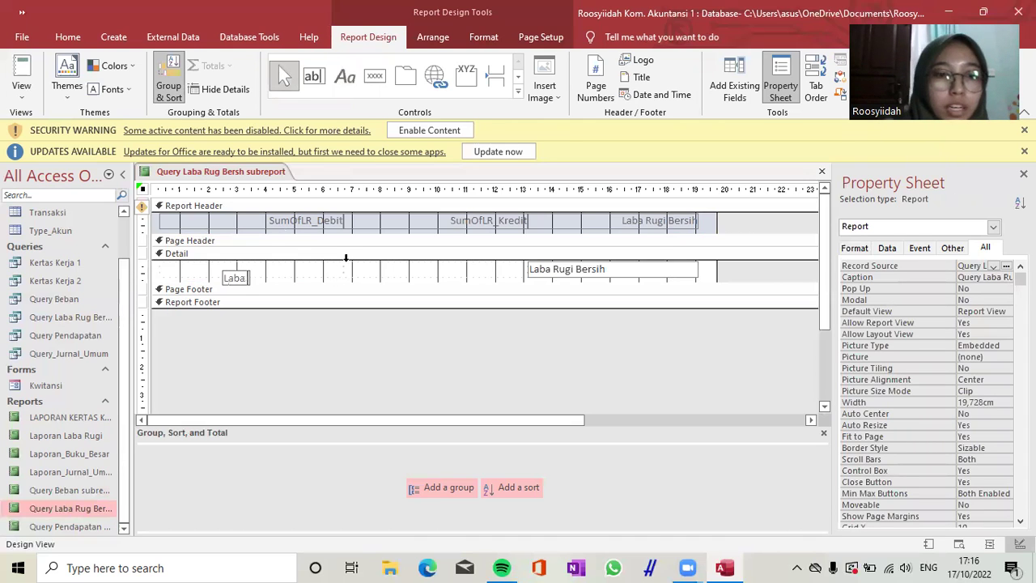
pyautogui.write(' Rug')
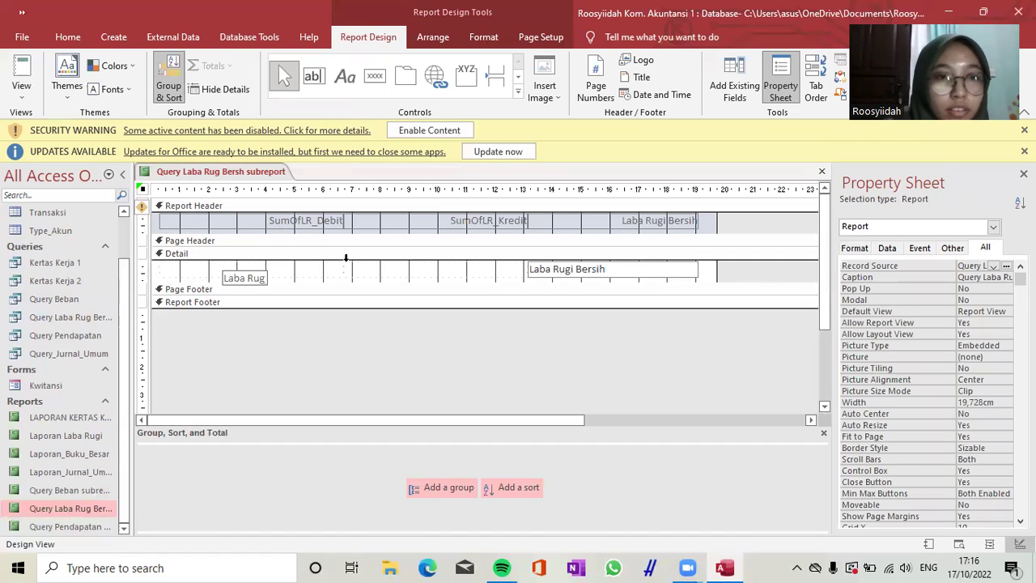
pyautogui.write(' Bersh')
pyautogui.press('Return')
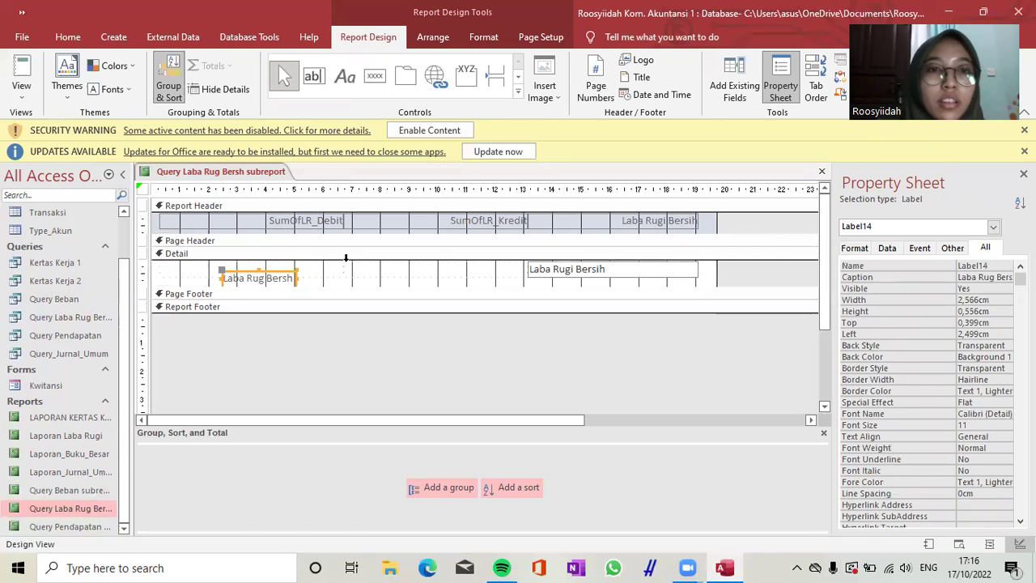
# Step: Correct the new Detail label's text to "Laba Rugi Bersih"
pyautogui.click(576, 269)
pyautogui.click(575, 269)
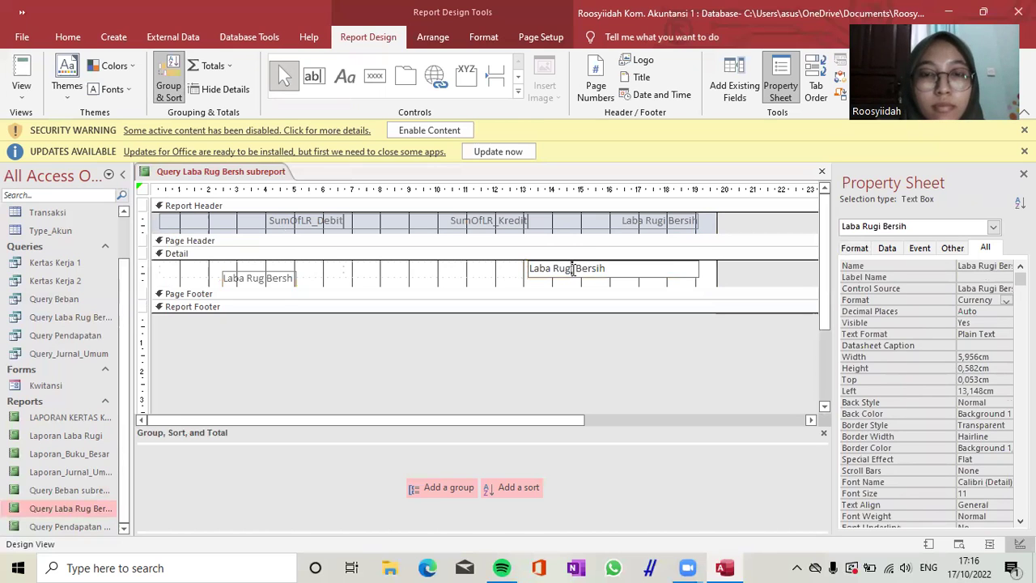
pyautogui.press('Escape')
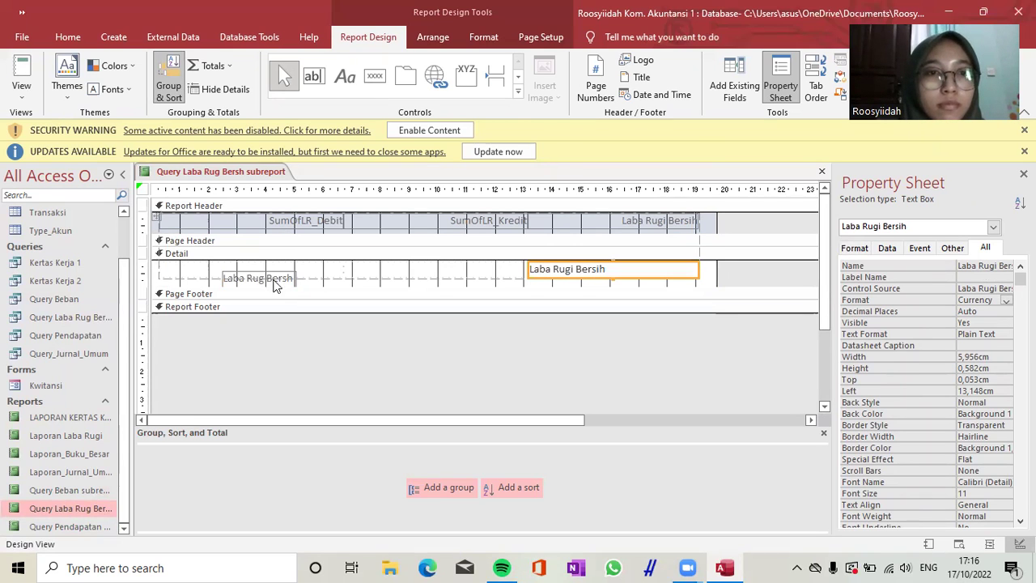
pyautogui.click(274, 275)
pyautogui.click(266, 277)
pyautogui.write('i')
pyautogui.click(289, 283)
pyautogui.write('i')
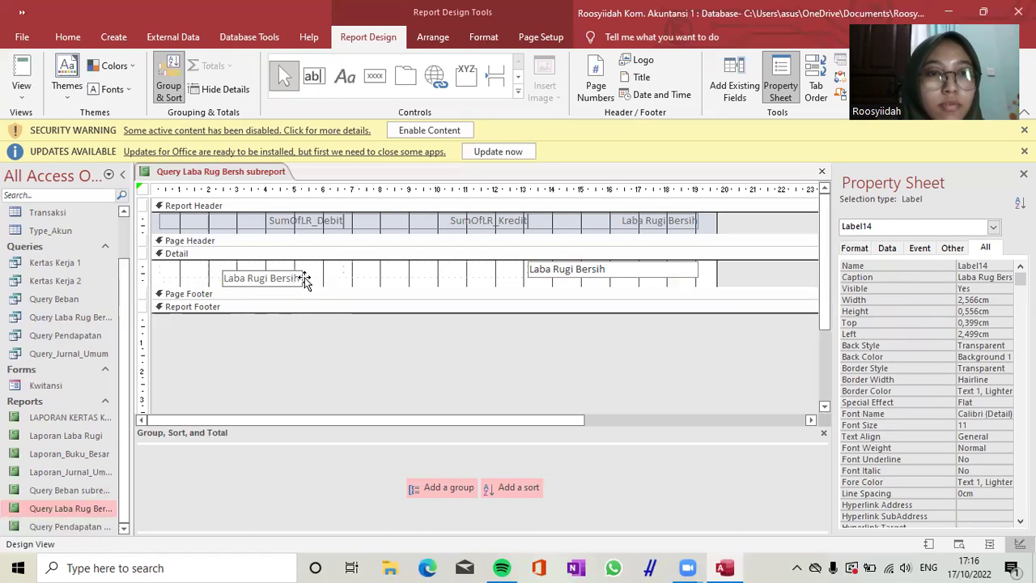
pyautogui.click(304, 280)
pyautogui.click(297, 278)
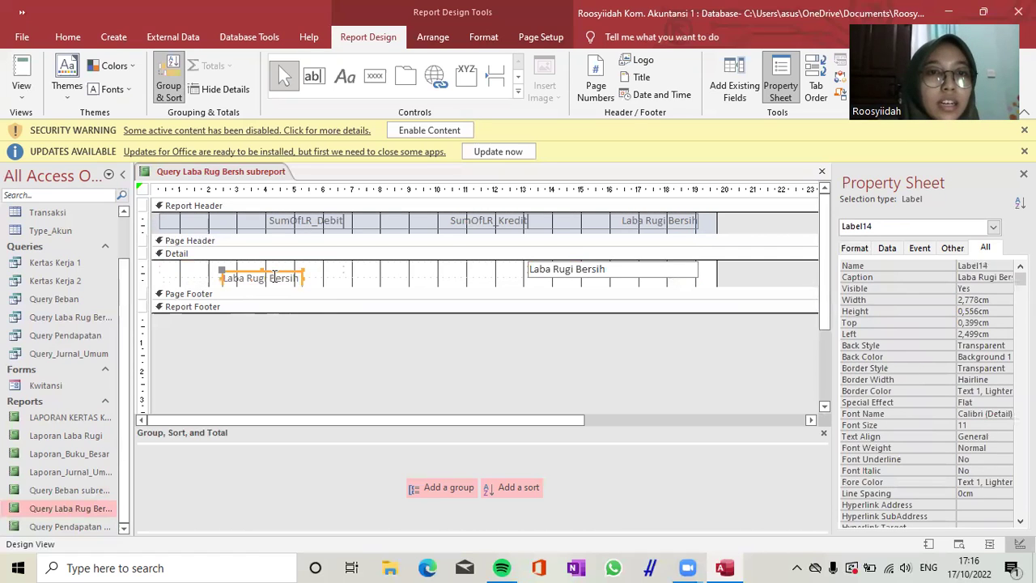
# Step: Move the Laba Rugi Bersih label into the first empty Detail cell and merge it with the adjacent empty cell
pyautogui.moveTo(275, 275); pyautogui.dragTo(310, 269)
pyautogui.keyDown('shift'); pyautogui.click(424, 272); pyautogui.keyUp('shift')
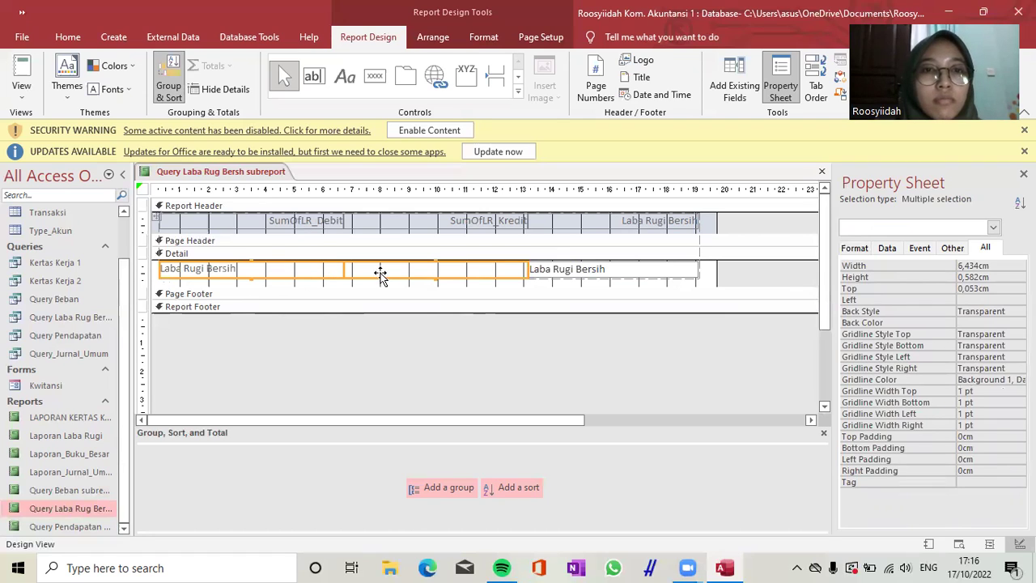
pyautogui.click(423, 37)
pyautogui.click(392, 89)
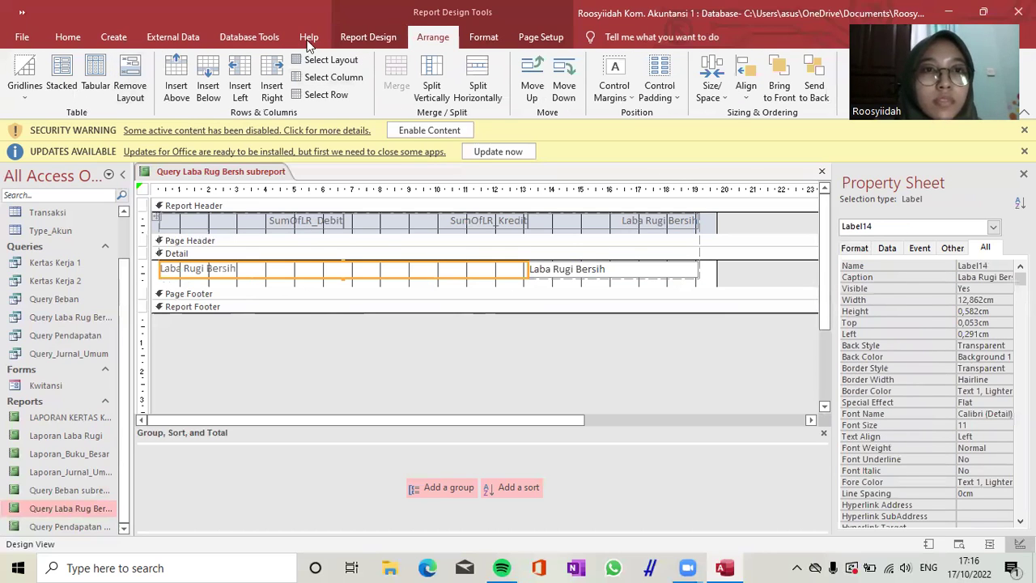
# Step: Make the Laba Rugi Bersih label and text box bold, and right-align the text box
pyautogui.click(68, 38)
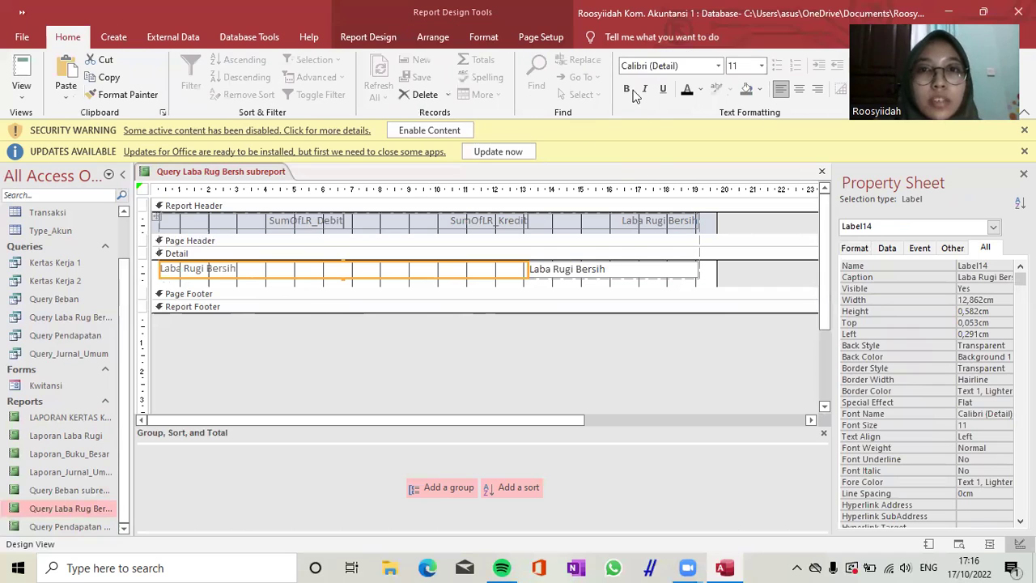
pyautogui.keyDown('shift'); pyautogui.click(600, 269); pyautogui.keyUp('shift')
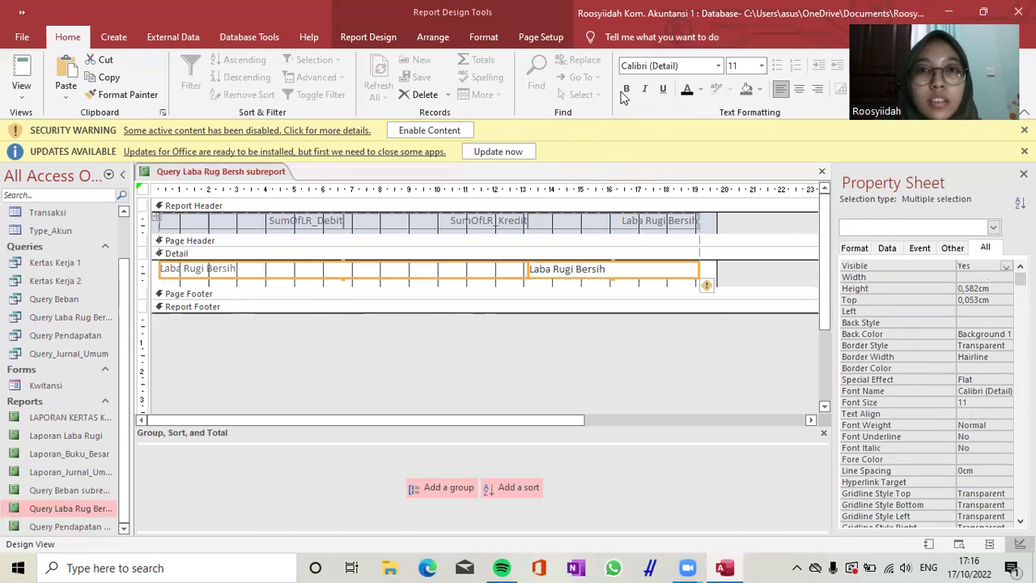
pyautogui.click(626, 89)
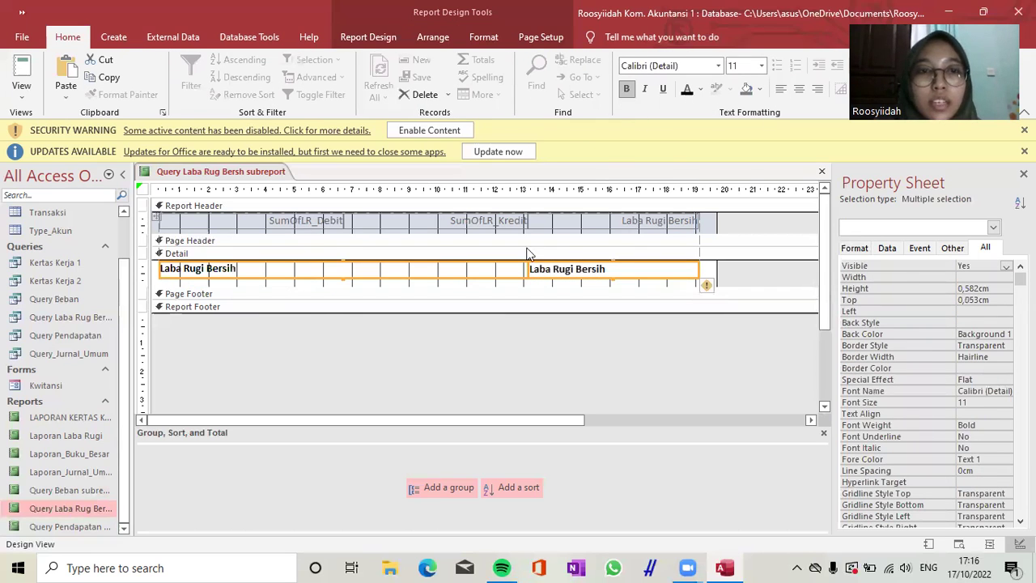
pyautogui.click(456, 259)
pyautogui.click(443, 273)
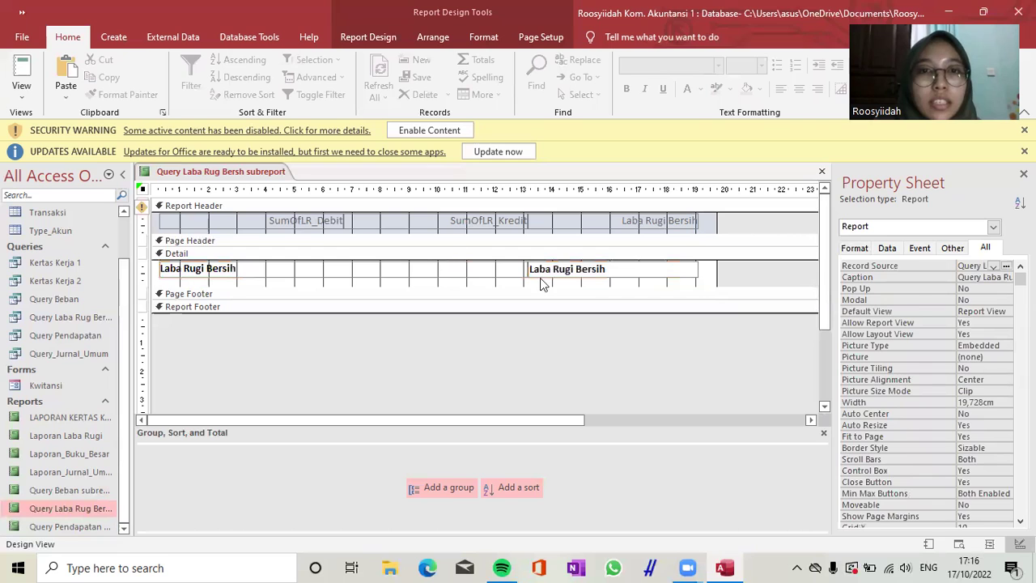
pyautogui.click(617, 265)
pyautogui.click(816, 90)
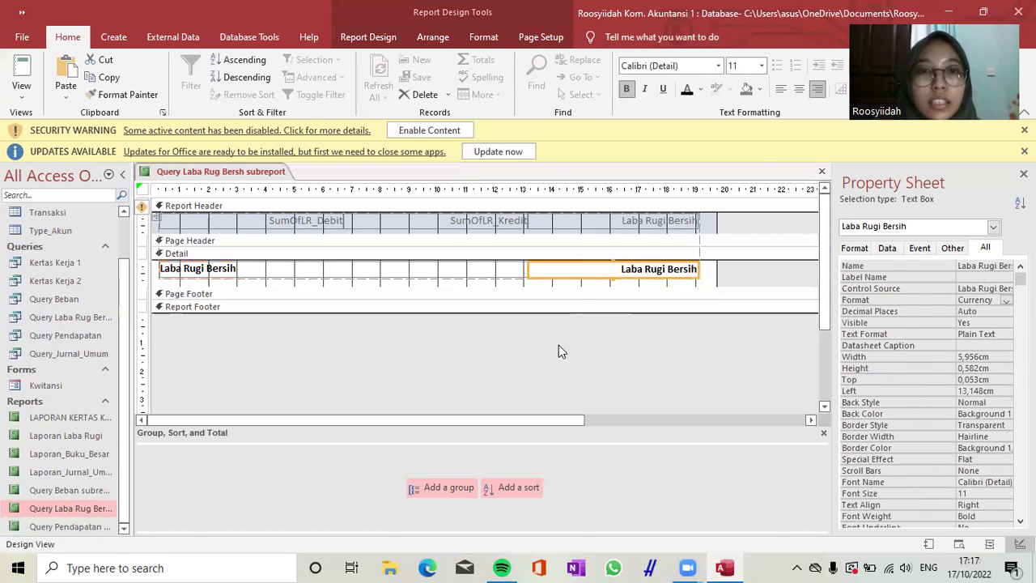
pyautogui.click(559, 345)
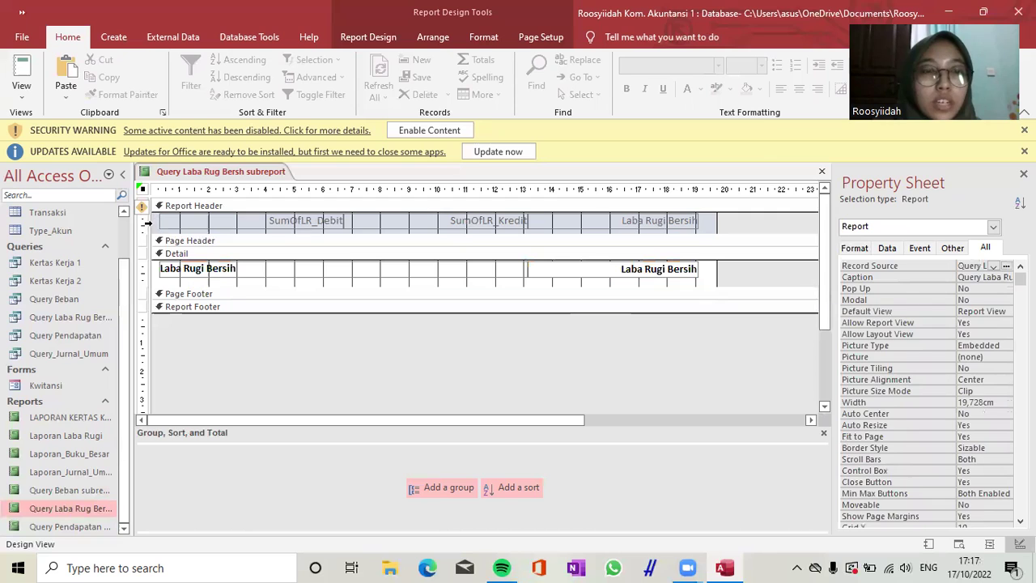
# Step: Delete all column labels from the Report Header and collapse the section to zero height
pyautogui.click(160, 223)
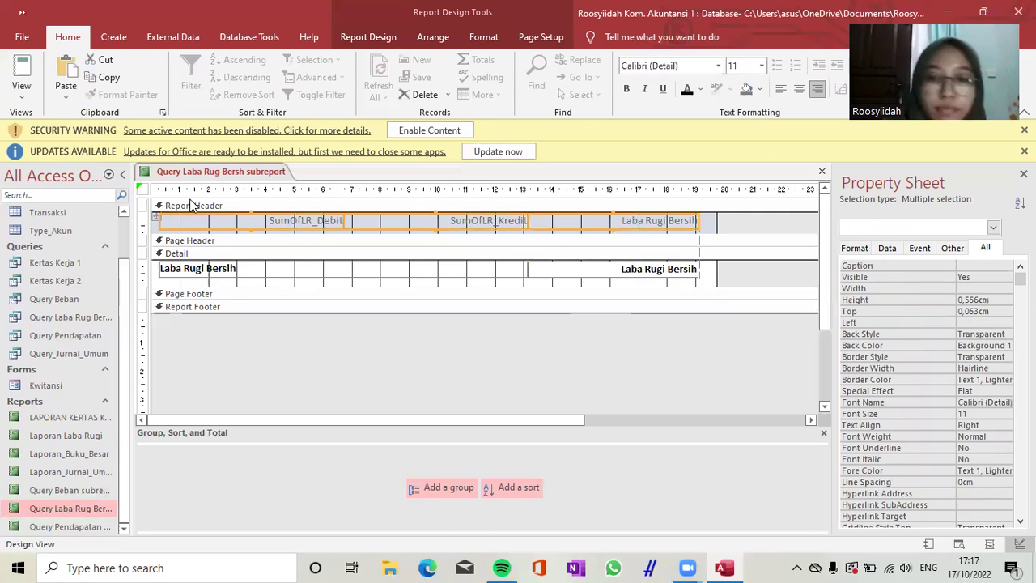
pyautogui.press('Delete')
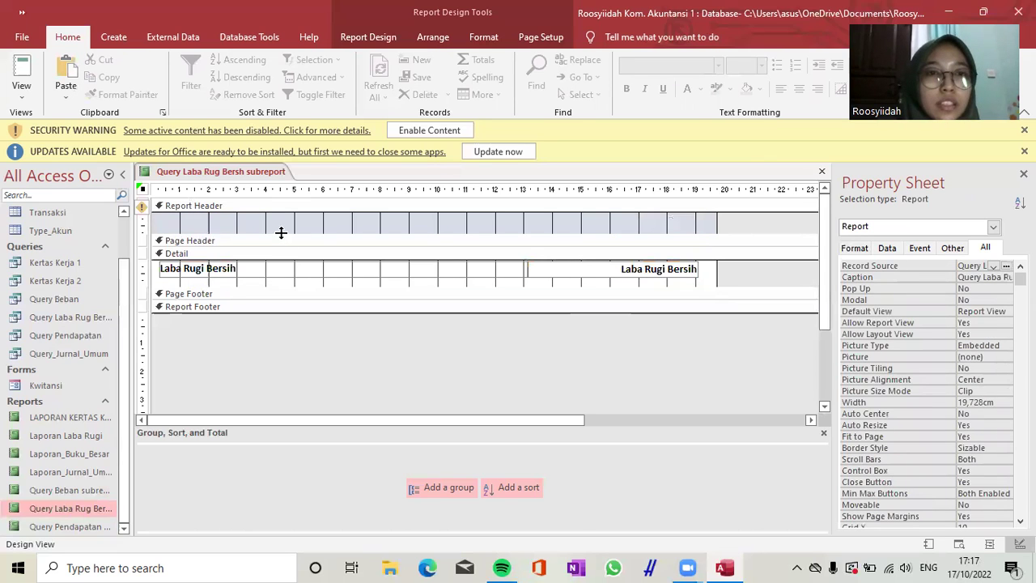
pyautogui.moveTo(284, 234); pyautogui.dragTo(284, 208)
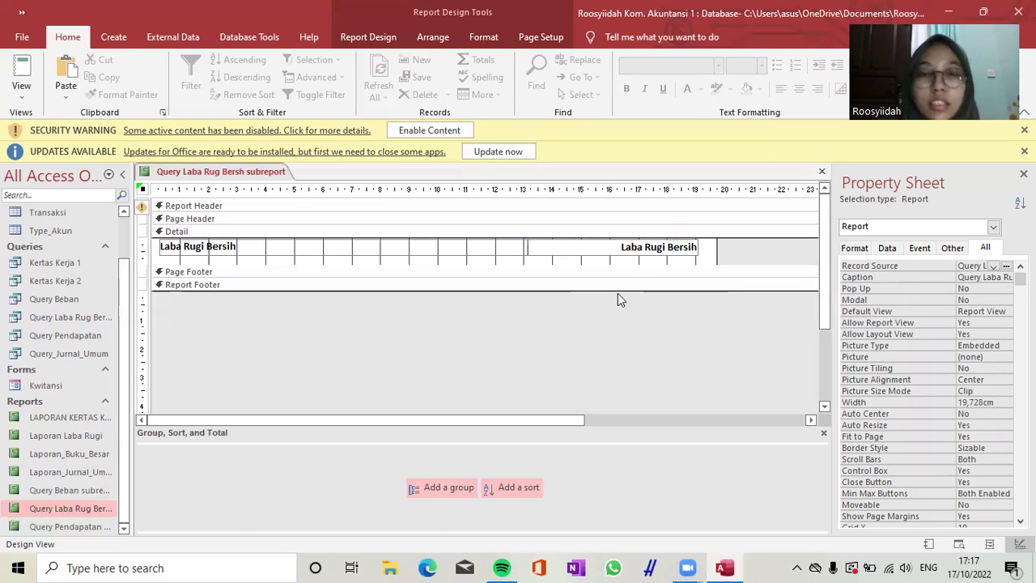
# Step: Check the subreport in Report View, and open the Laporan Laba Rugi report to review its income, expense and net profit sections
pyautogui.click(22, 75)
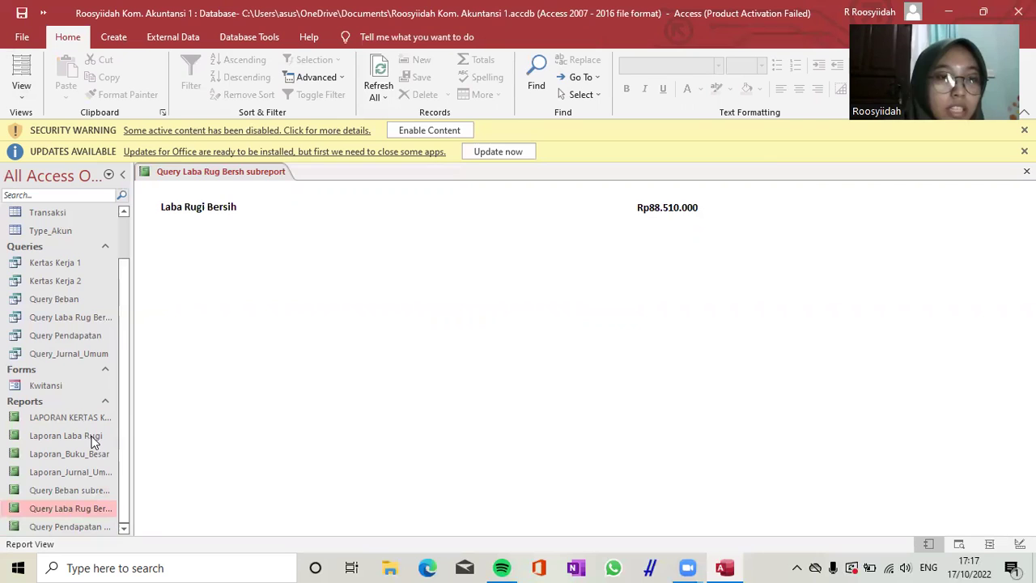
pyautogui.click(65, 436)
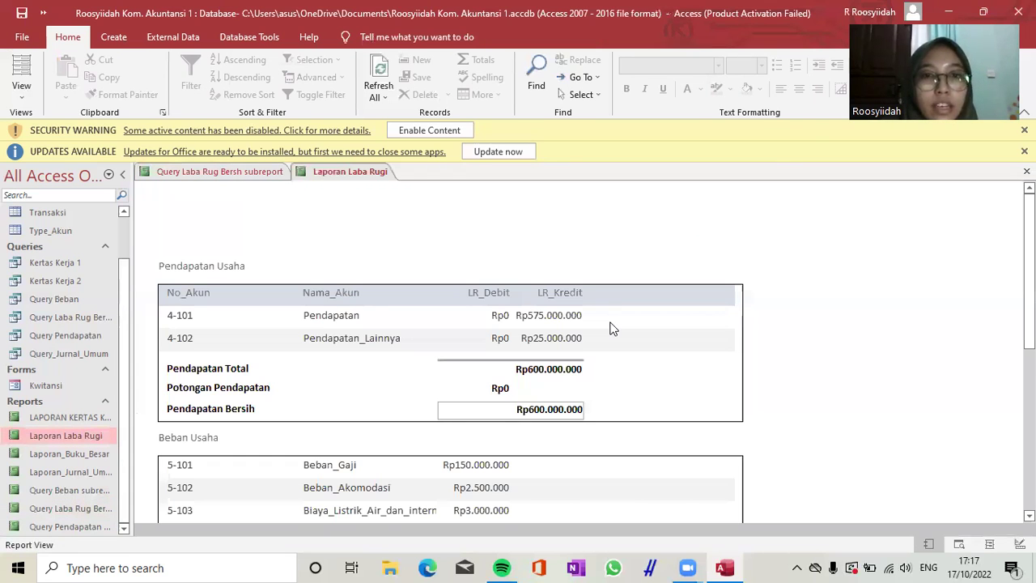
pyautogui.scroll(-2, 613, 328)
pyautogui.scroll(2, 613, 328)
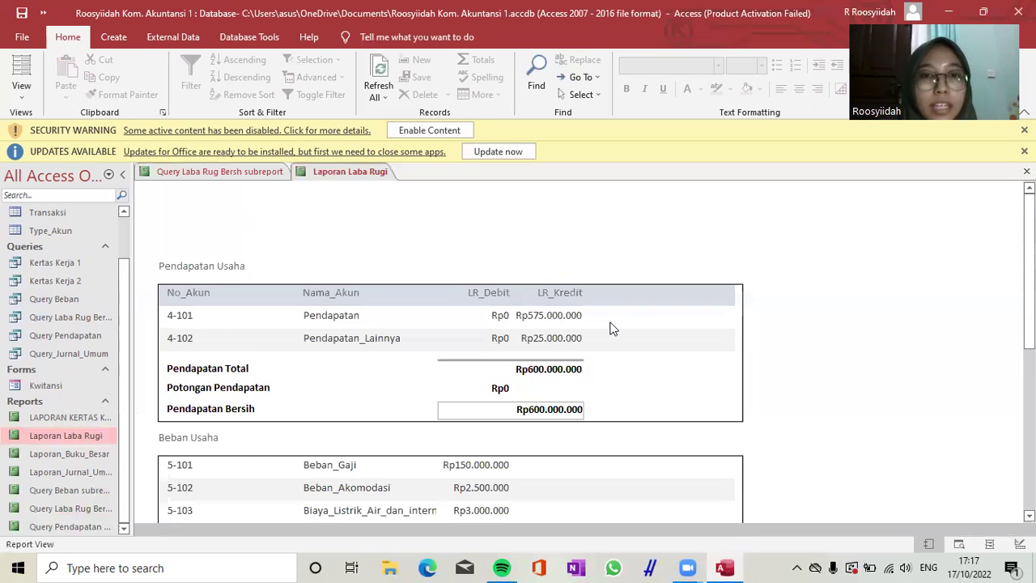
pyautogui.scroll(-2, 613, 329)
pyautogui.scroll(-5, 612, 329)
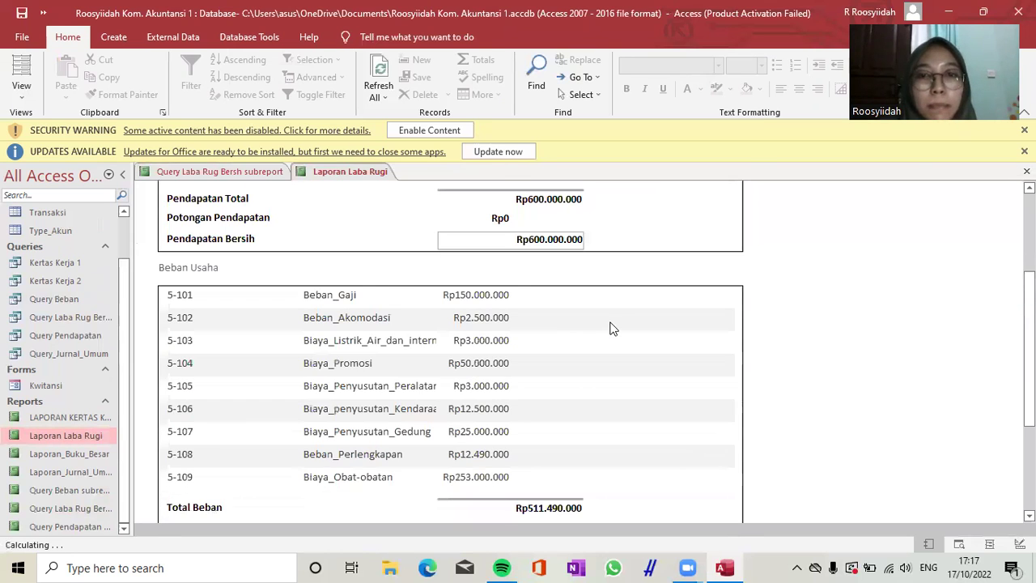
pyautogui.scroll(-8, 612, 328)
pyautogui.scroll(4, 613, 328)
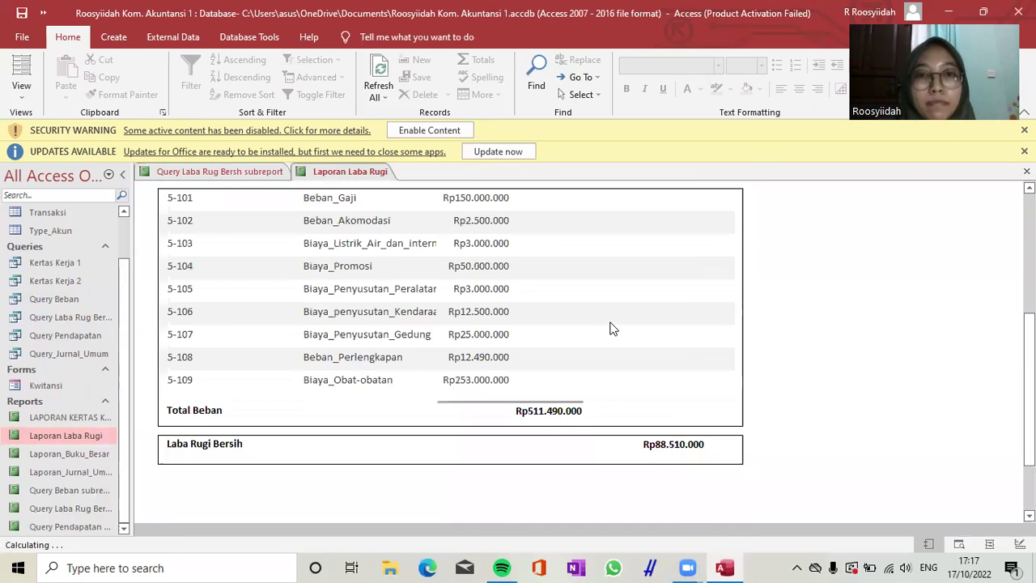
pyautogui.scroll(3, 612, 328)
pyautogui.scroll(-3, 612, 329)
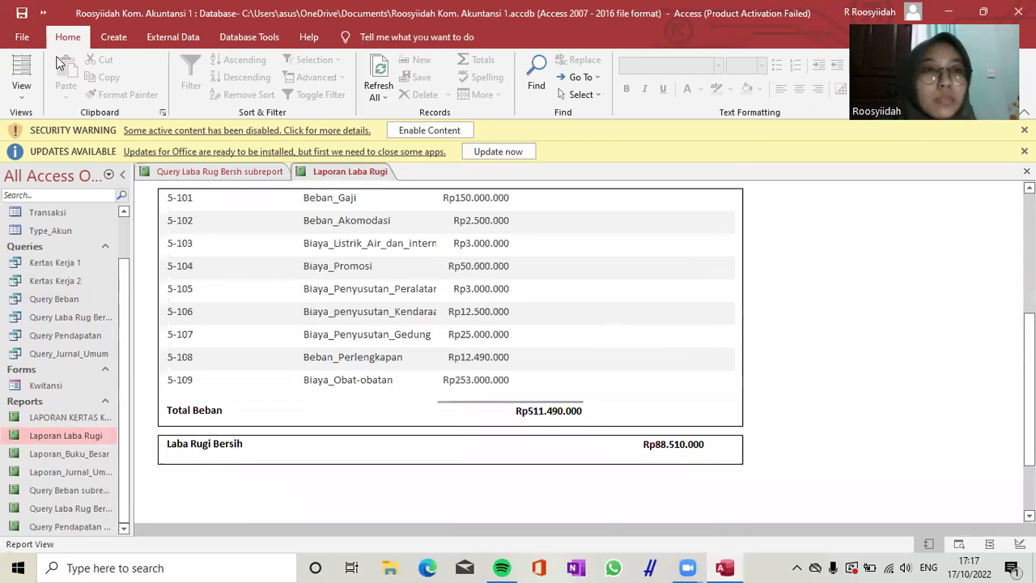
# Step: Close Laporan Laba Rugi and resize the subreport's Laba Rugi Bersih text box to about 5.6 cm wide, ending near the 17 cm mark
pyautogui.click(1026, 172)
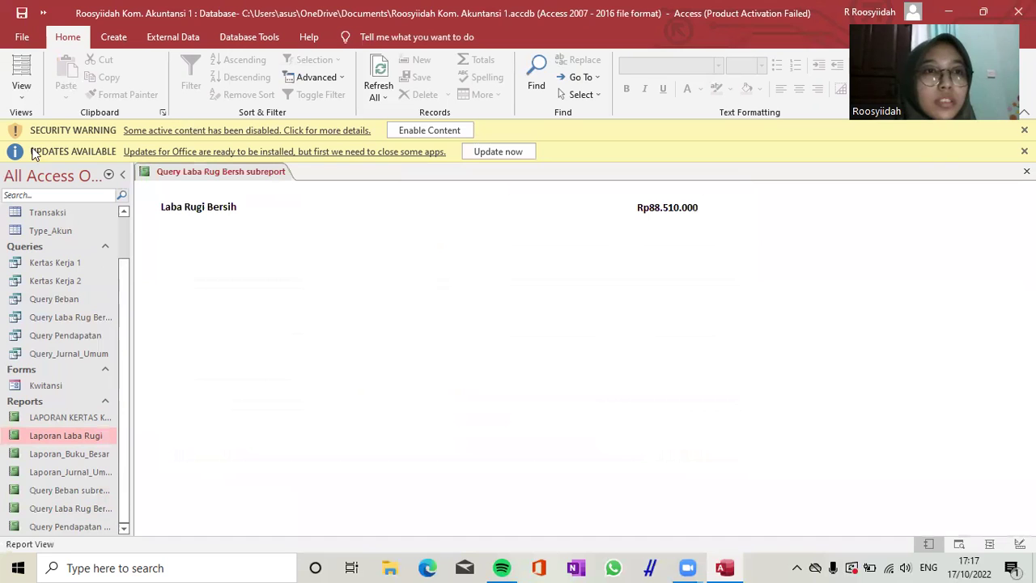
pyautogui.click(21, 81)
pyautogui.click(53, 227)
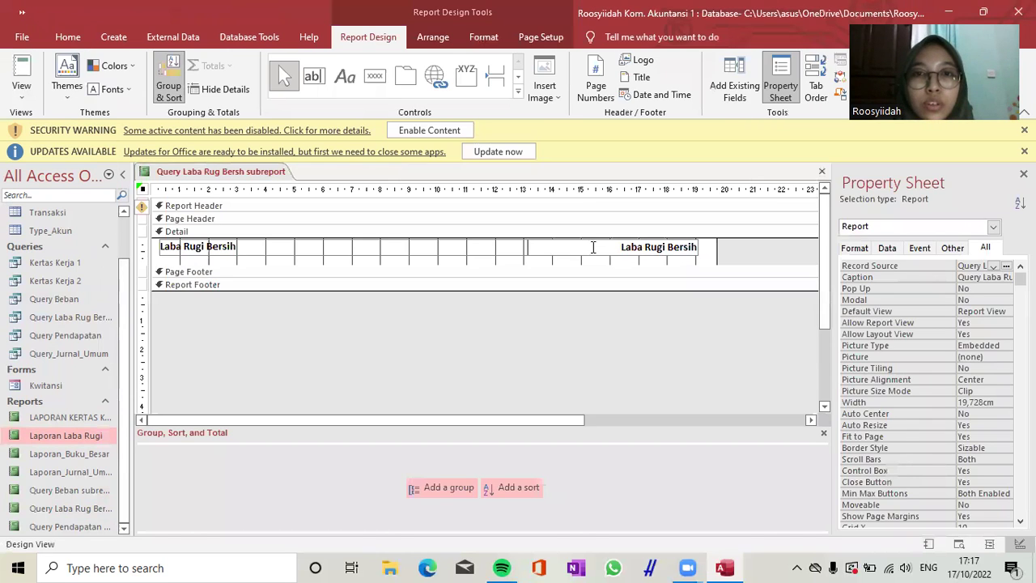
pyautogui.click(534, 247)
pyautogui.moveTo(526, 245); pyautogui.dragTo(480, 245)
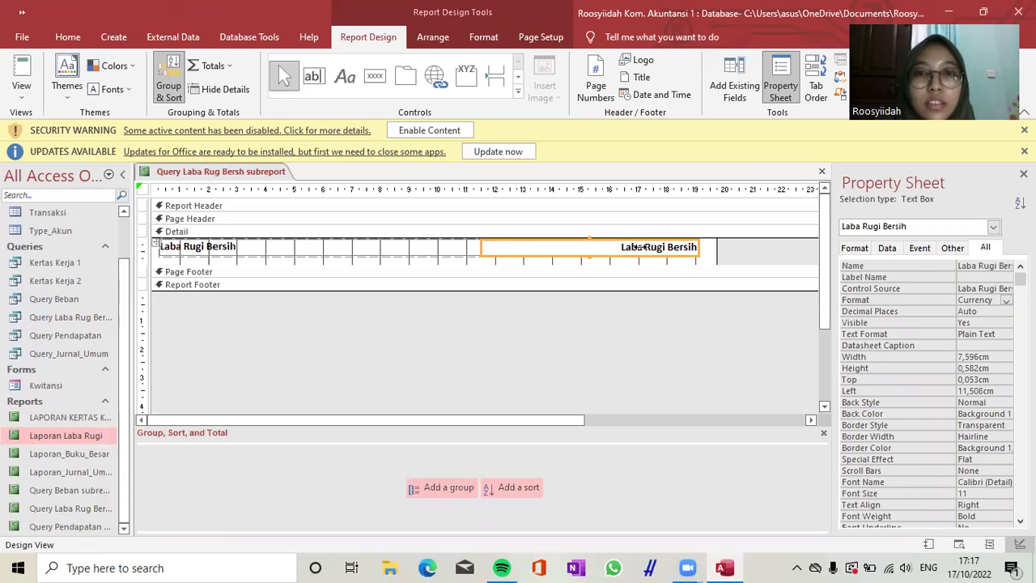
pyautogui.moveTo(698, 247); pyautogui.dragTo(640, 247)
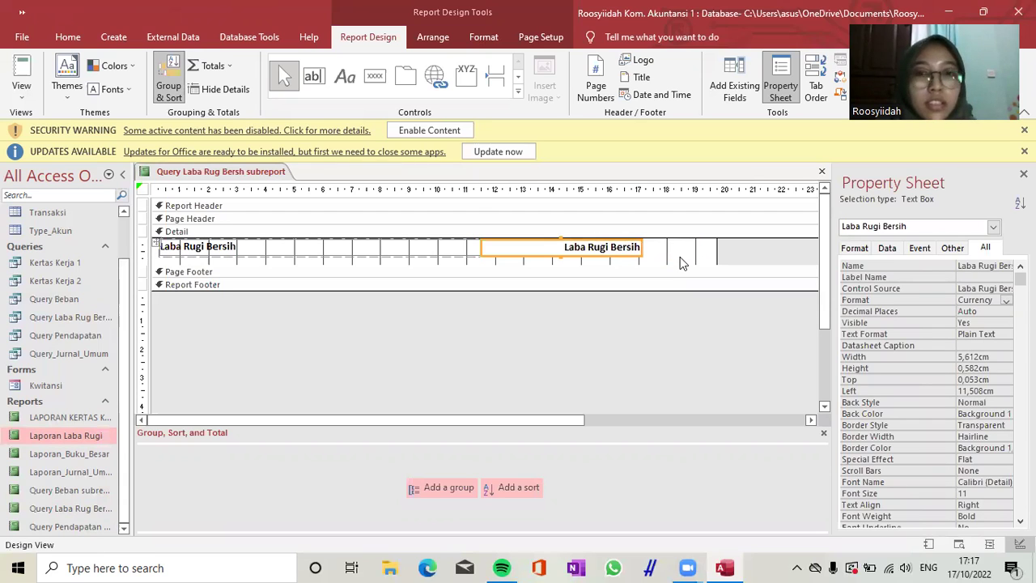
# Step: Review the net profit amount's alignment in the Laporan Laba Rugi report, and close both open reports
pyautogui.click(26, 102)
pyautogui.click(64, 128)
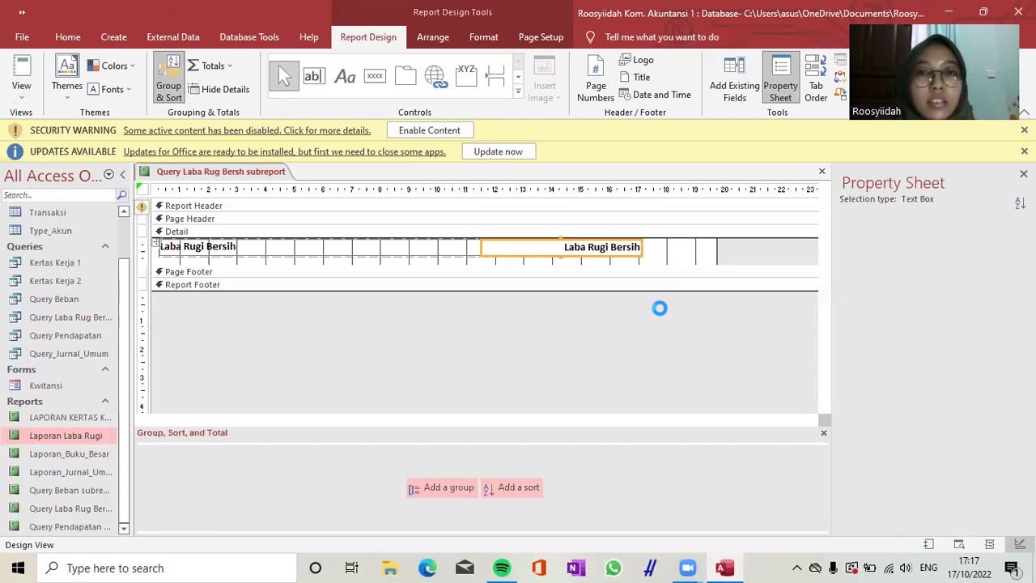
pyautogui.click(94, 434)
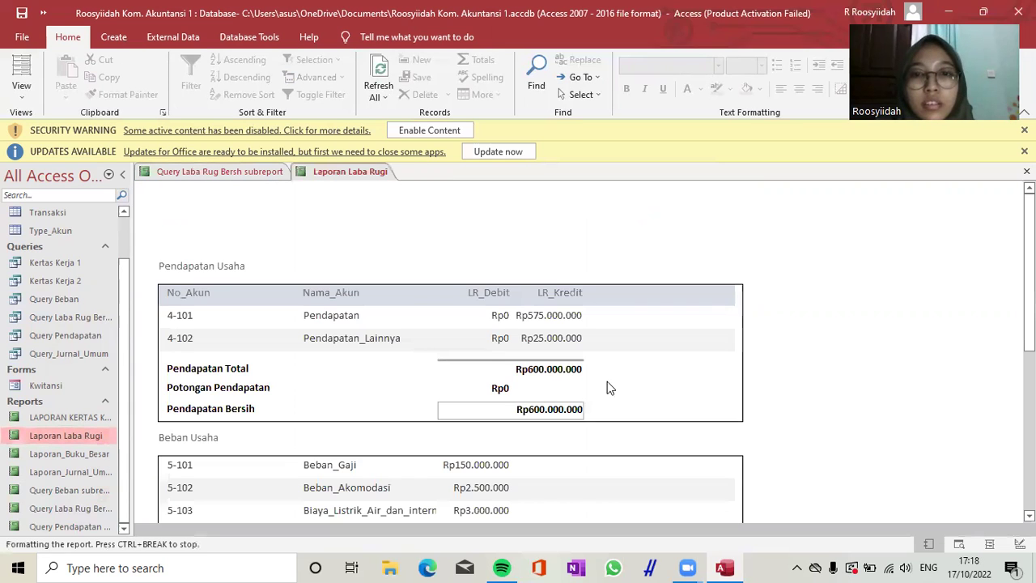
pyautogui.scroll(-3, 607, 382)
pyautogui.scroll(2, 608, 387)
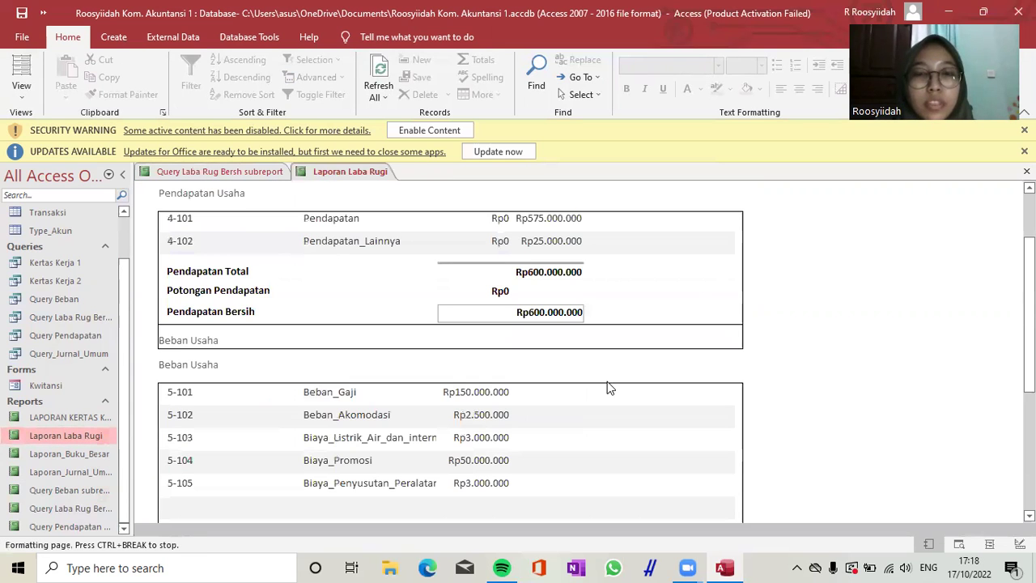
pyautogui.scroll(-2, 610, 386)
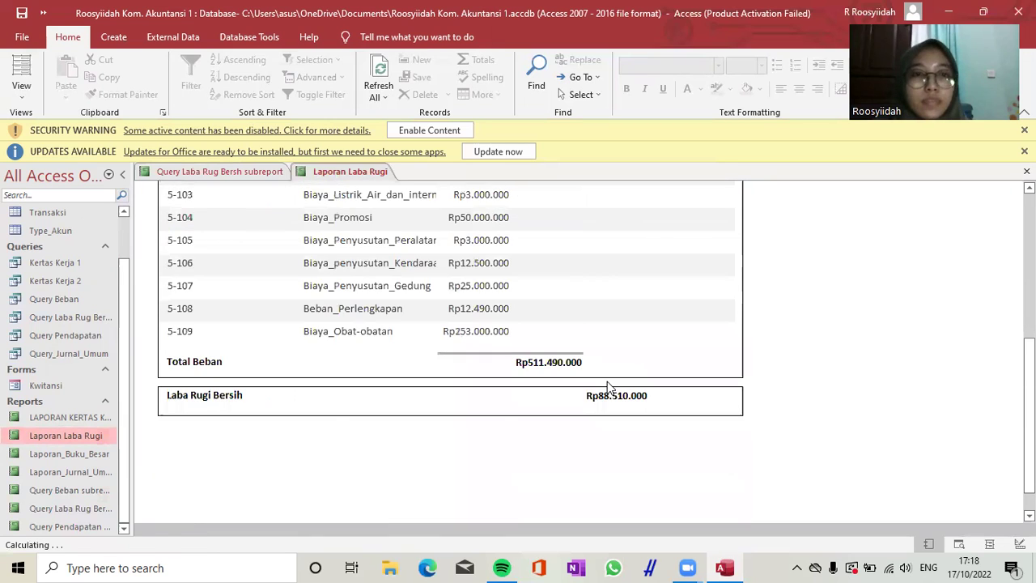
pyautogui.scroll(3, 607, 381)
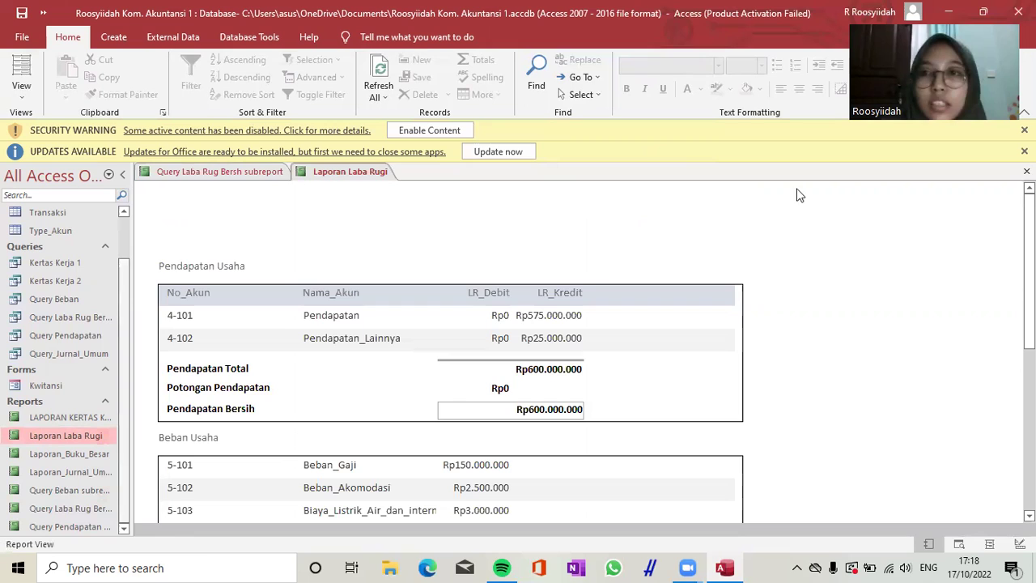
pyautogui.hotkey('ctrl', 'w')
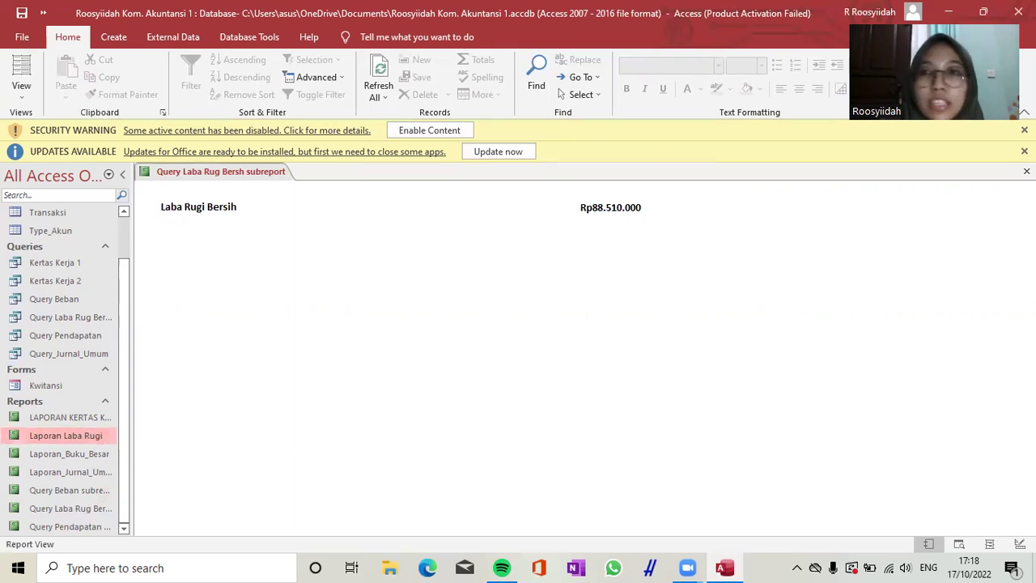
pyautogui.hotkey('ctrl', 'w')
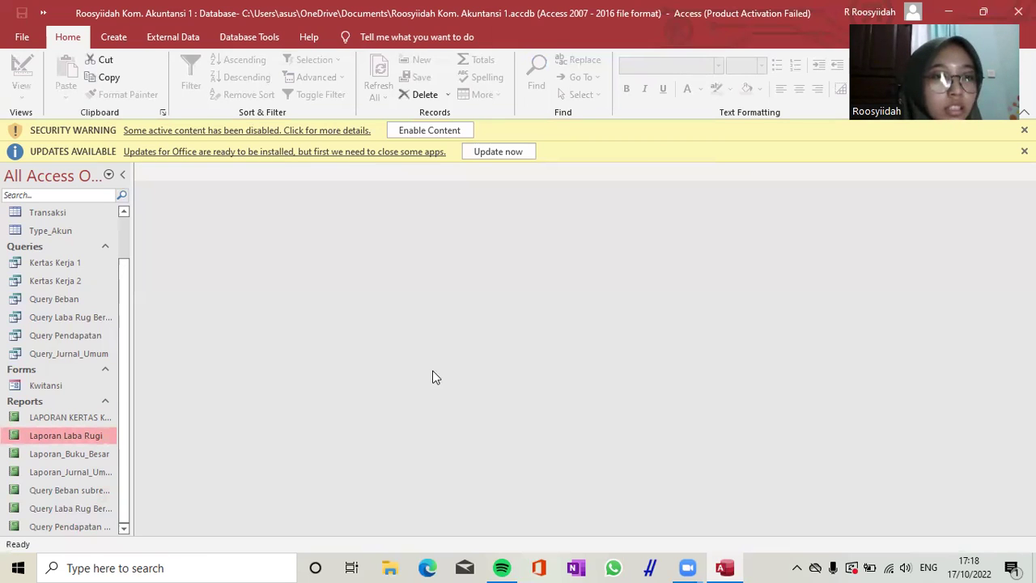
# Step: Delete all column labels from the Report Header of the Query Pendapatan subreport and collapse that section to zero height
pyautogui.doubleClick(62, 525)
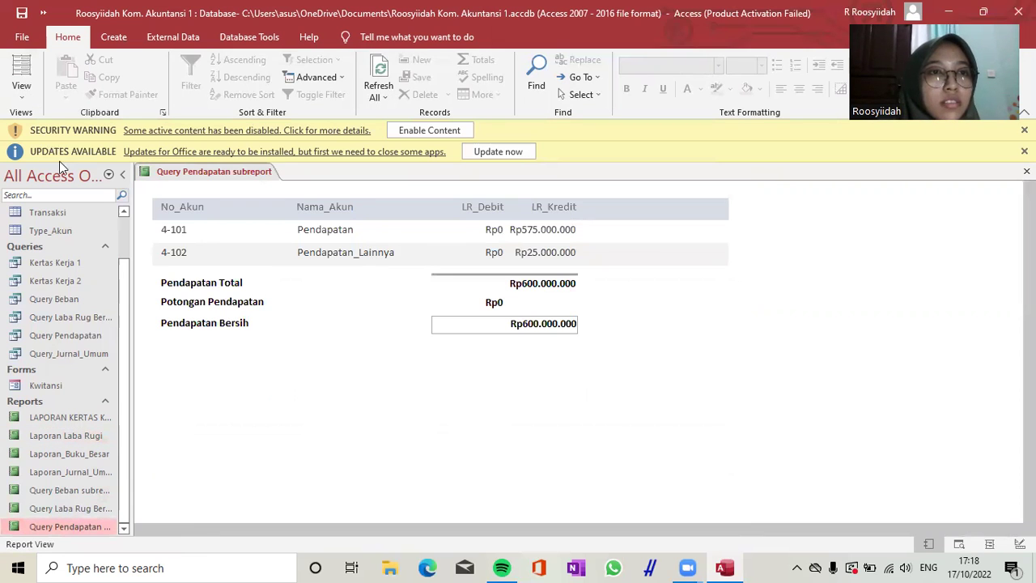
pyautogui.click(21, 91)
pyautogui.click(61, 227)
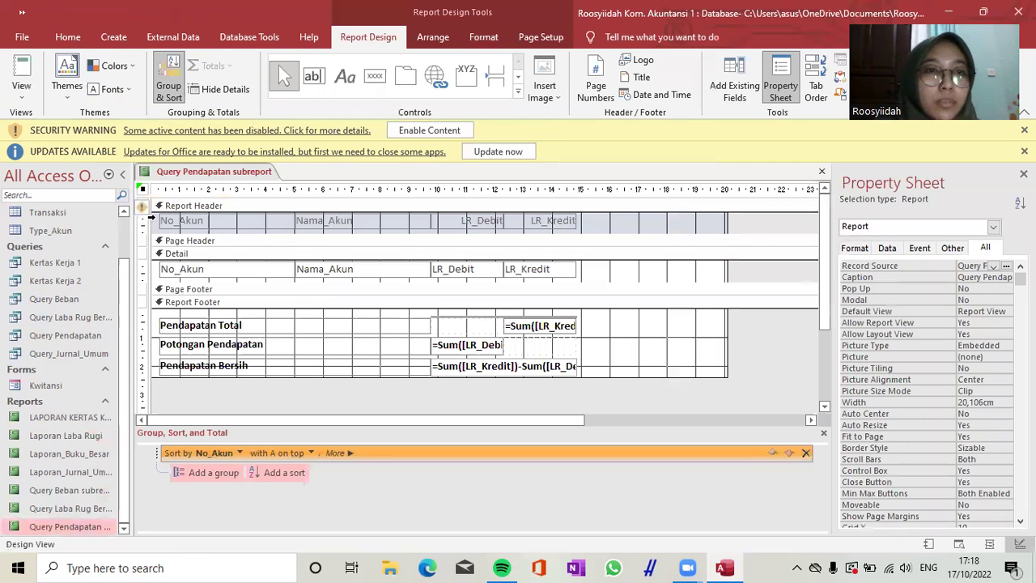
pyautogui.click(144, 221)
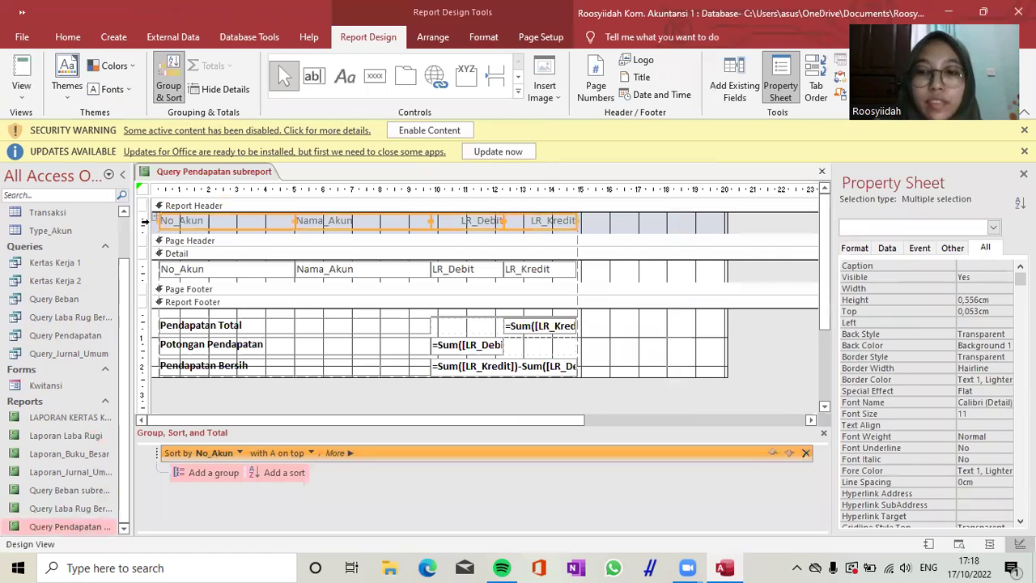
pyautogui.press('Delete')
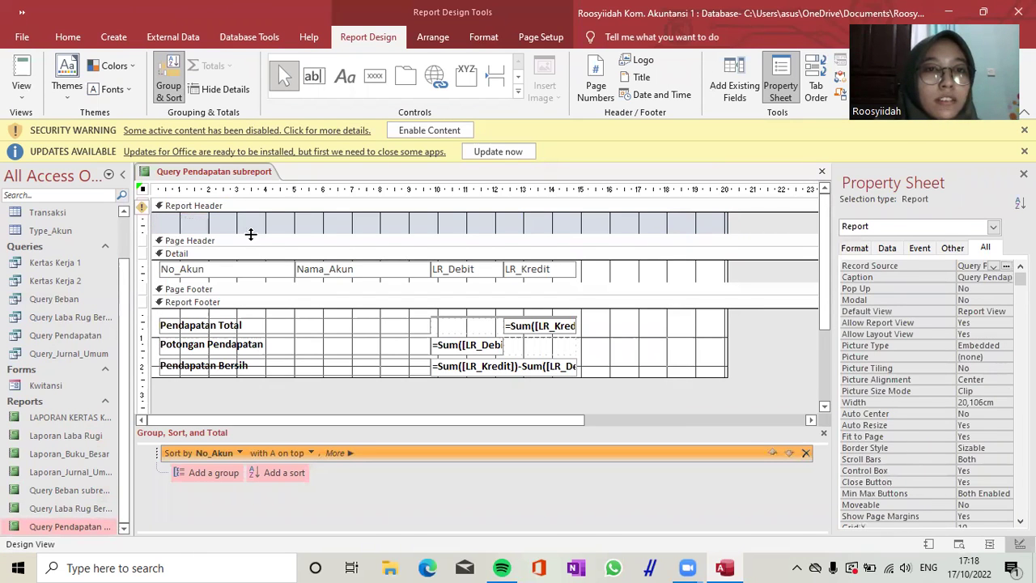
pyautogui.moveTo(258, 210); pyautogui.dragTo(259, 211)
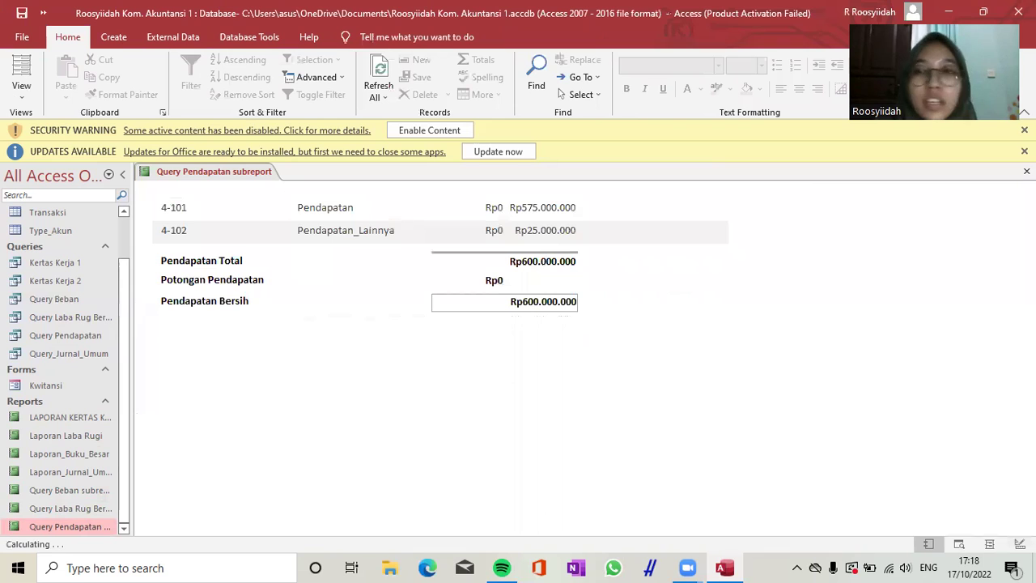
# Step: Close the Query Pendapatan subreport and review the income, expense and net profit sections in the Laporan Laba Rugi report
pyautogui.hotkey('ctrl', 'w')
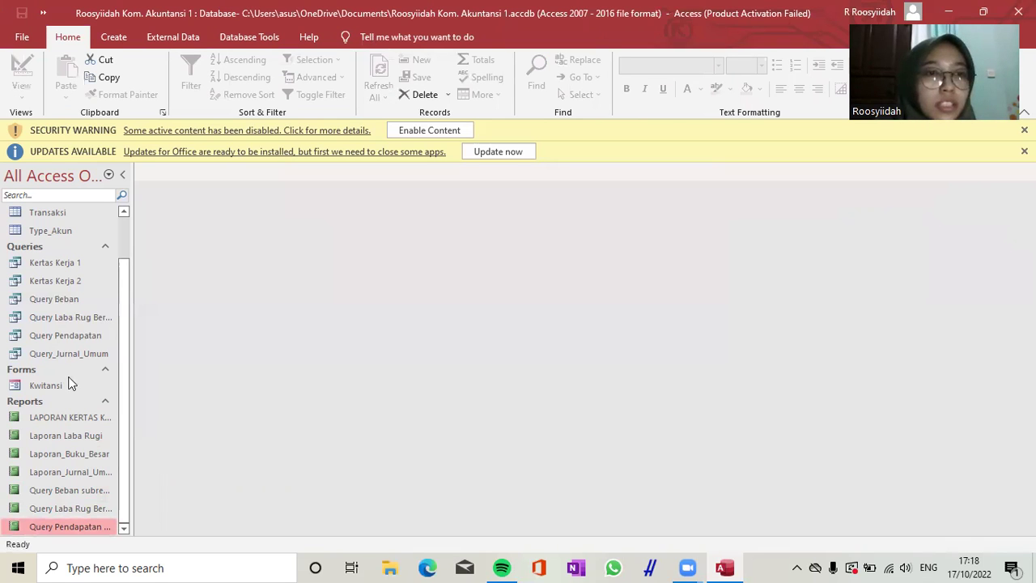
pyautogui.doubleClick(70, 438)
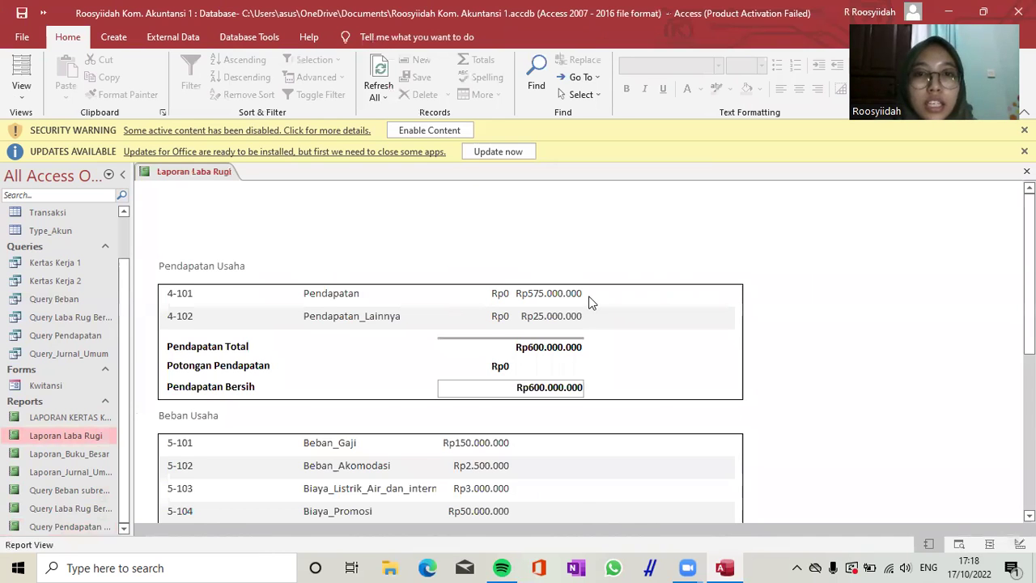
pyautogui.scroll(-3, 589, 302)
pyautogui.scroll(-3, 589, 302)
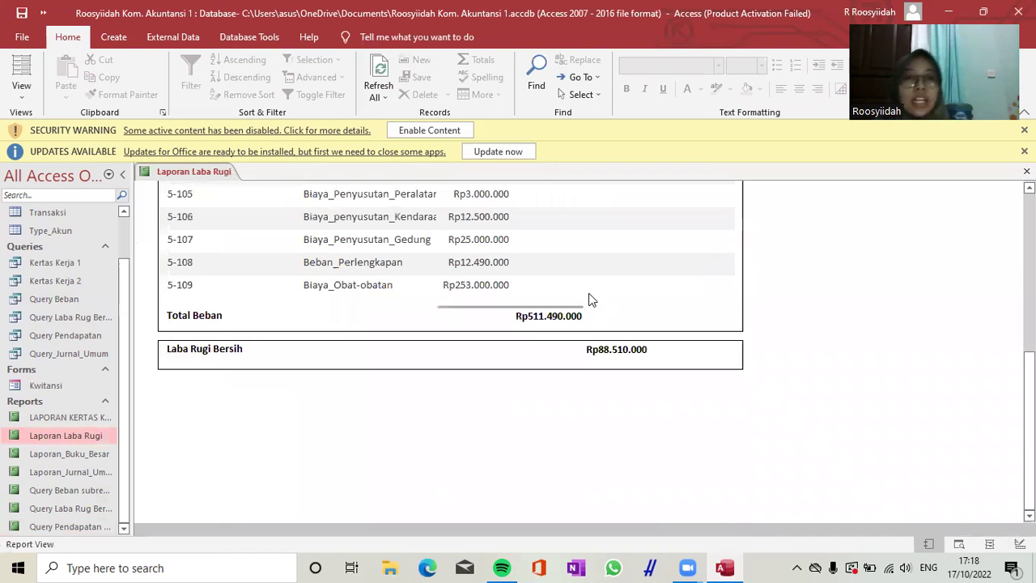
pyautogui.scroll(3, 589, 299)
pyautogui.scroll(2, 589, 299)
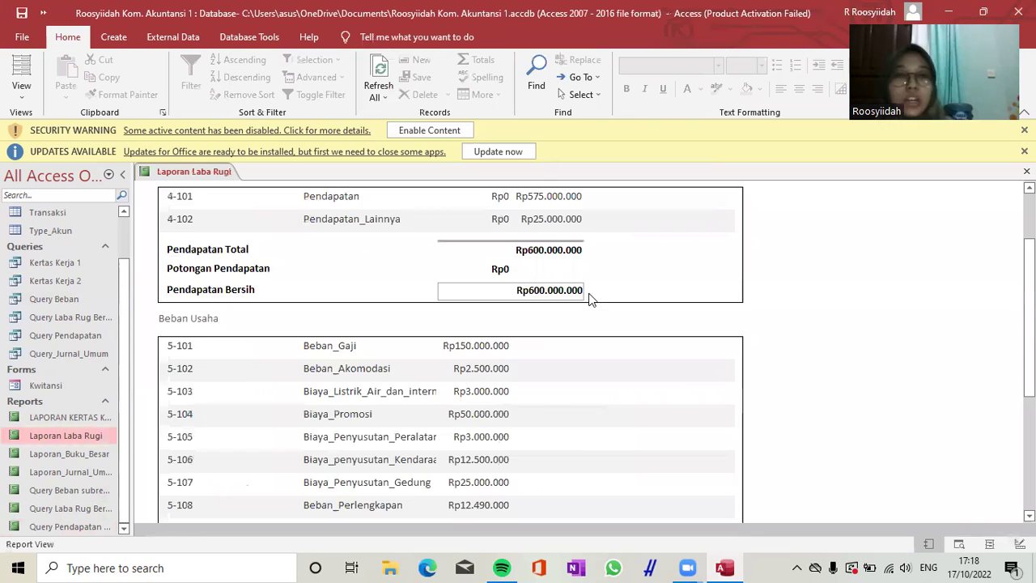
pyautogui.scroll(2, 589, 299)
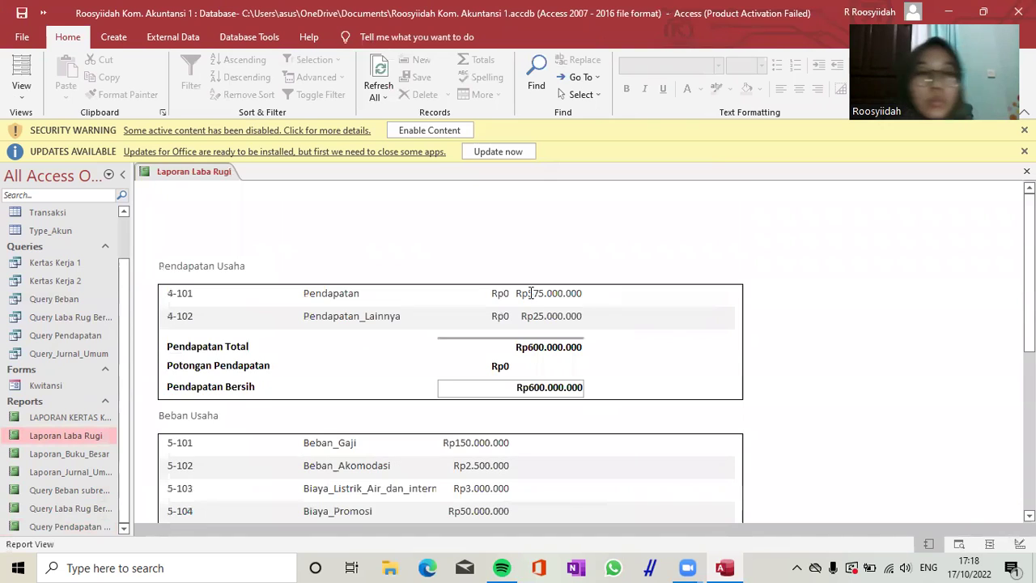
# Step: Add a label reading "Laporan Laba Rugi" to the Page Header of the Laporan Laba Rugi report in Design View
pyautogui.click(23, 93)
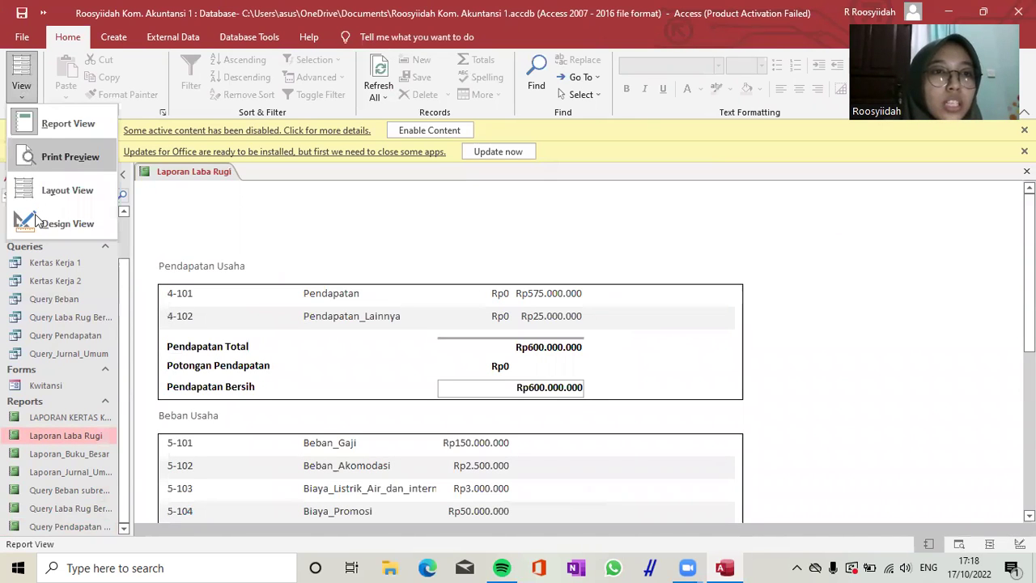
pyautogui.click(48, 223)
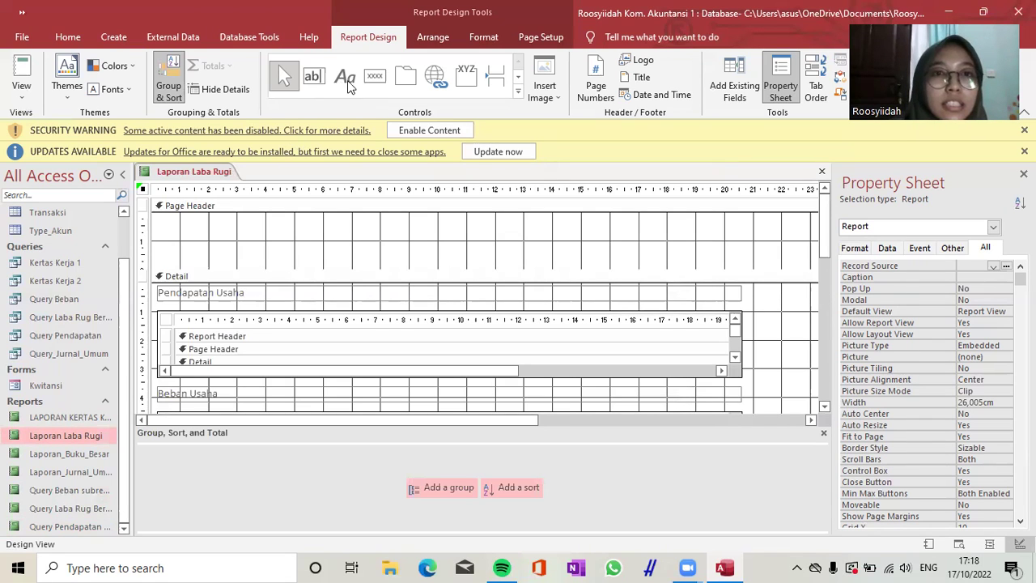
pyautogui.click(341, 82)
pyautogui.click(230, 220)
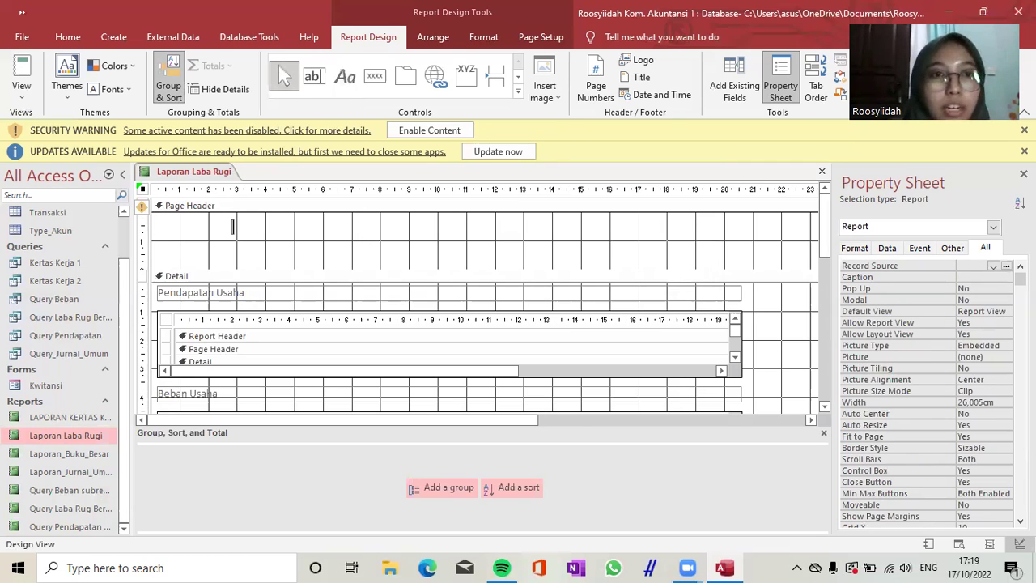
pyautogui.write('Laporan Laba Rugi')
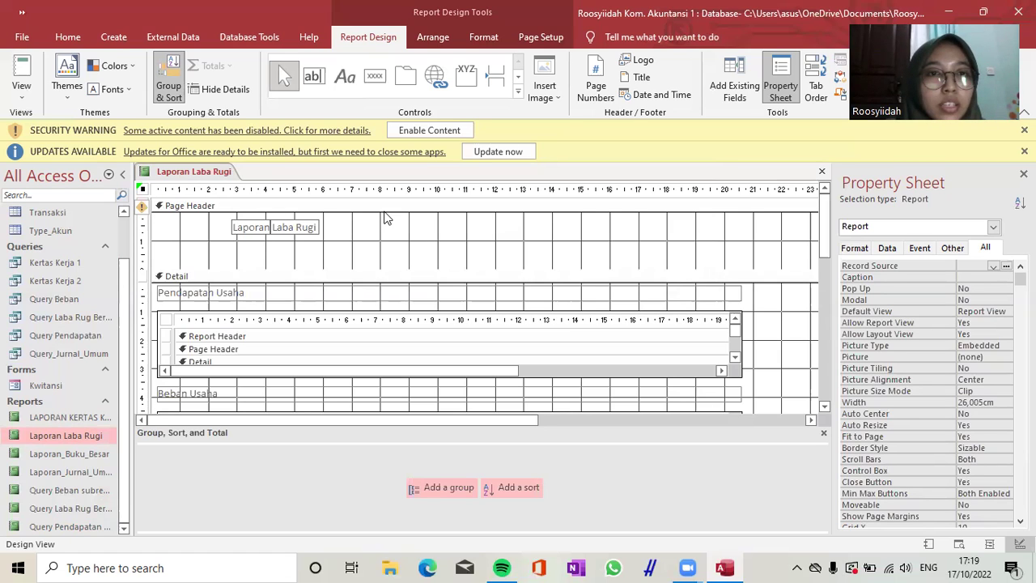
# Step: Stretch the Page Header label from the left margin to about 20.6 cm wide, and place two copies of it below
pyautogui.click(259, 237)
pyautogui.click(274, 232)
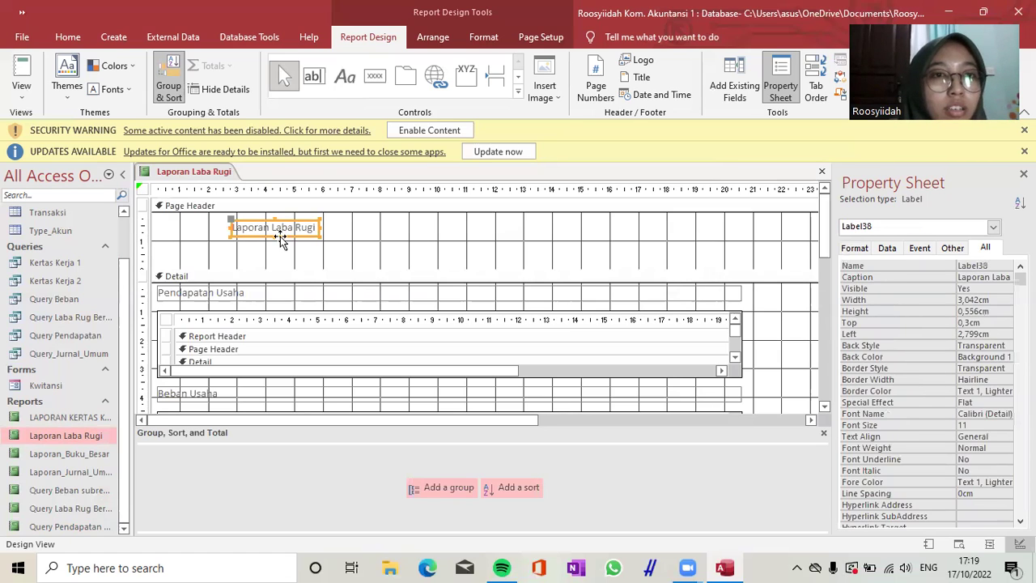
pyautogui.moveTo(283, 239); pyautogui.dragTo(741, 227)
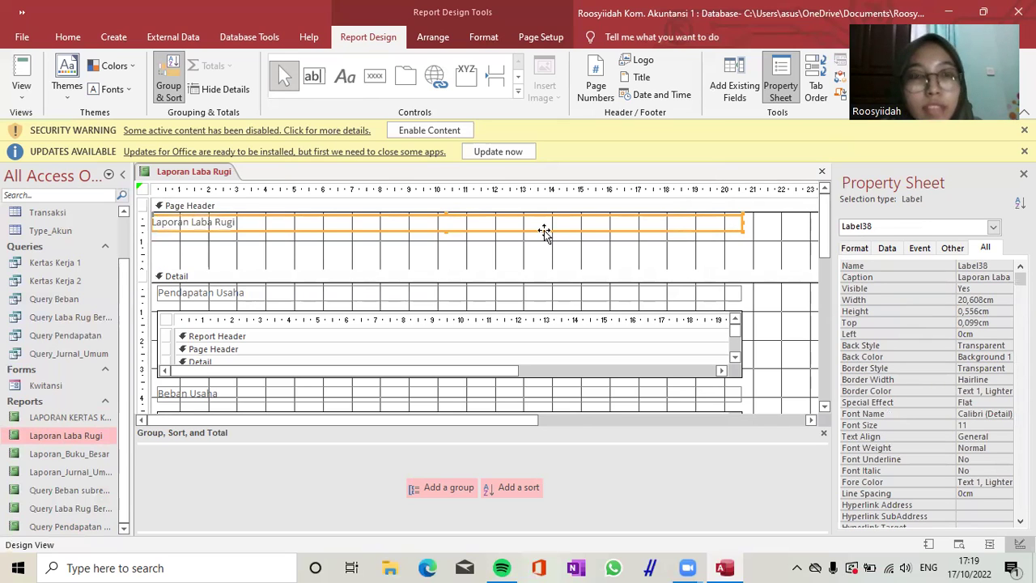
pyautogui.hotkey('ctrl', 'v')
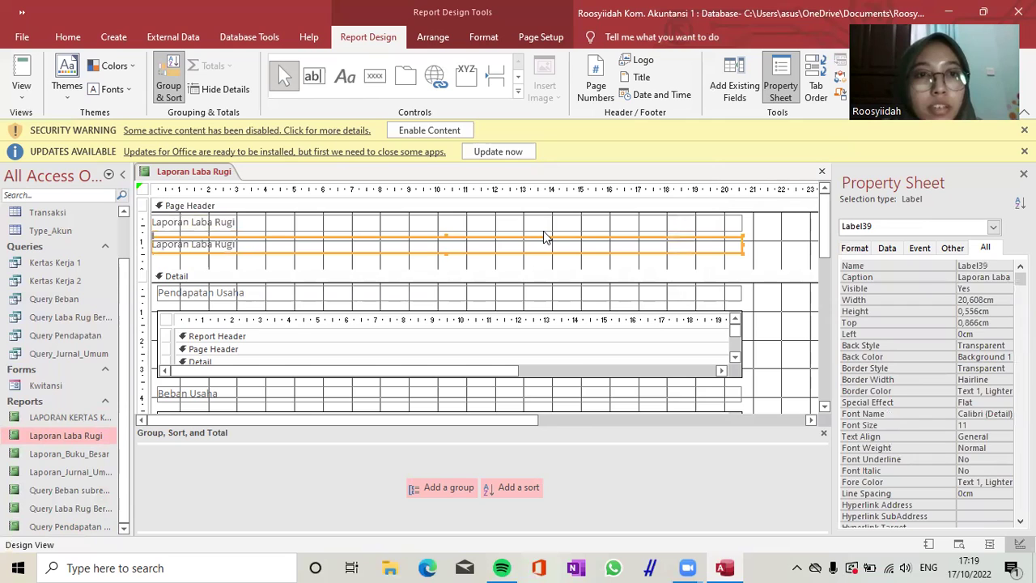
pyautogui.hotkey('ctrl', 'v')
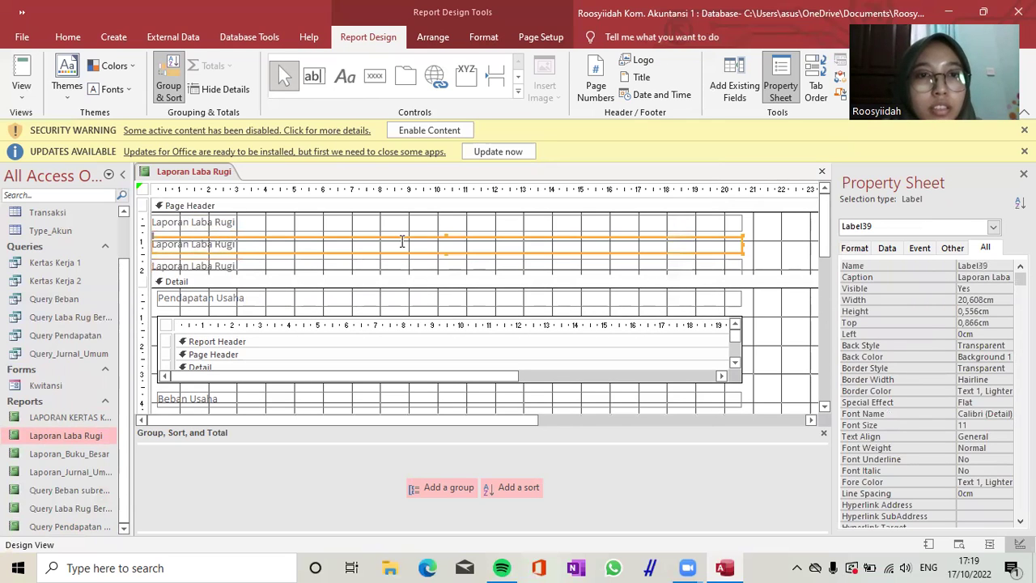
# Step: Replace the second Page Header label's text with "Klinik dr. Farhan"
pyautogui.click(243, 247)
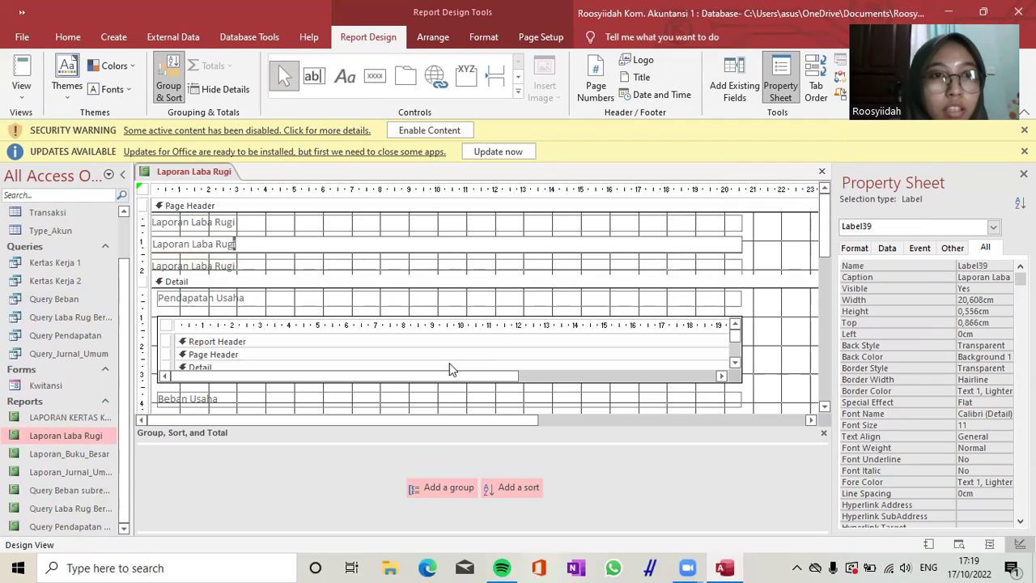
pyautogui.hotkey('shift', 'Left')
pyautogui.hotkey('shift', 'Left')
pyautogui.hotkey('shift', 'Left')
pyautogui.hotkey('shift', 'Left')
pyautogui.hotkey('shift', 'Left')
pyautogui.hotkey('shift', 'Left')
pyautogui.hotkey('shift', 'Left')
pyautogui.hotkey('shift', 'Left')
pyautogui.hotkey('shift', 'Left')
pyautogui.hotkey('shift', 'Left')
pyautogui.hotkey('shift', 'Left')
pyautogui.hotkey('shift', 'Left')
pyautogui.hotkey('shift', 'Left')
pyautogui.hotkey('shift', 'Left')
pyautogui.hotkey('shift', 'Left')
pyautogui.hotkey('shift', 'Left')
pyautogui.hotkey('shift', 'Left')
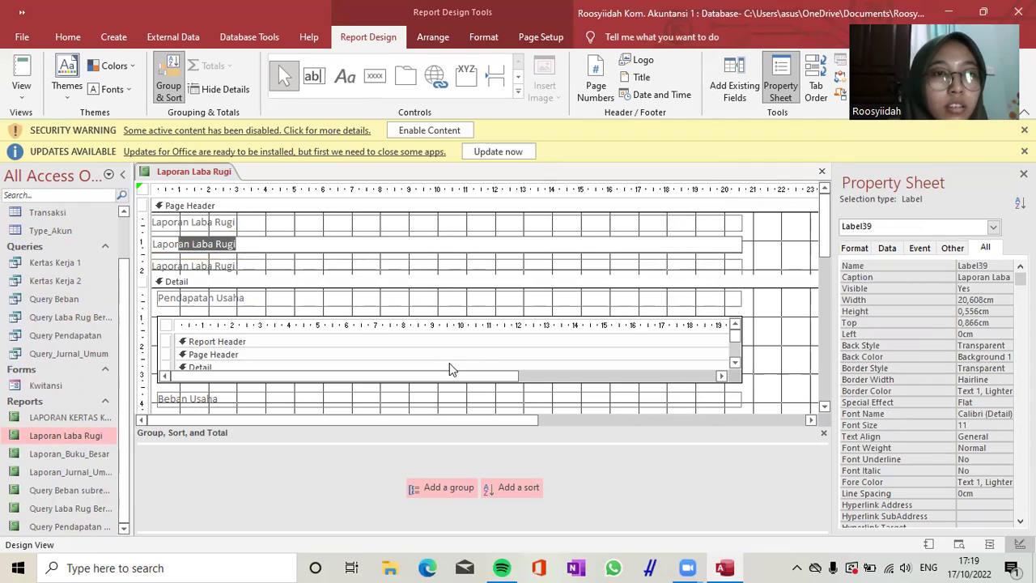
pyautogui.press('BackSpace')
pyautogui.write('K')
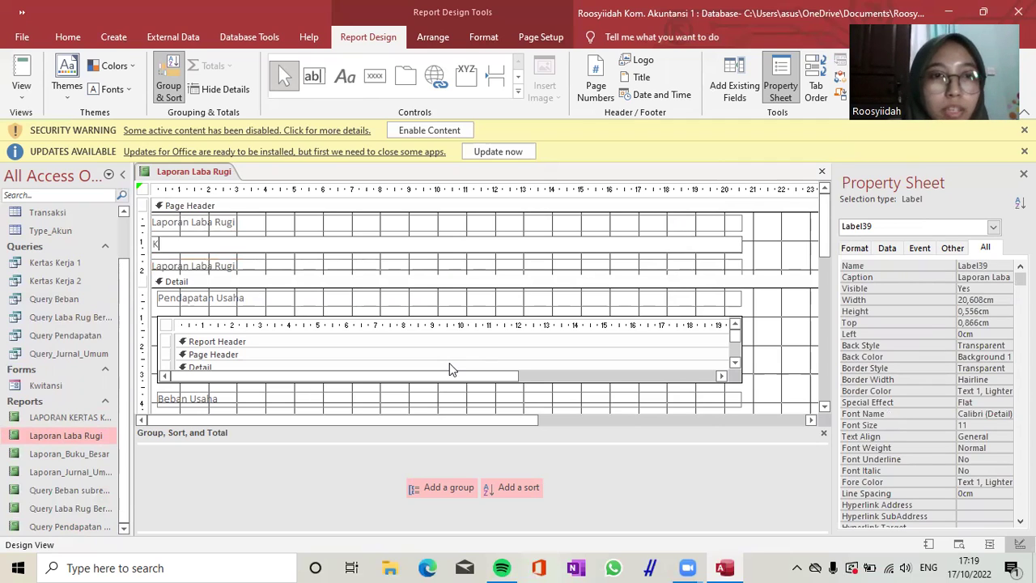
pyautogui.write('lini')
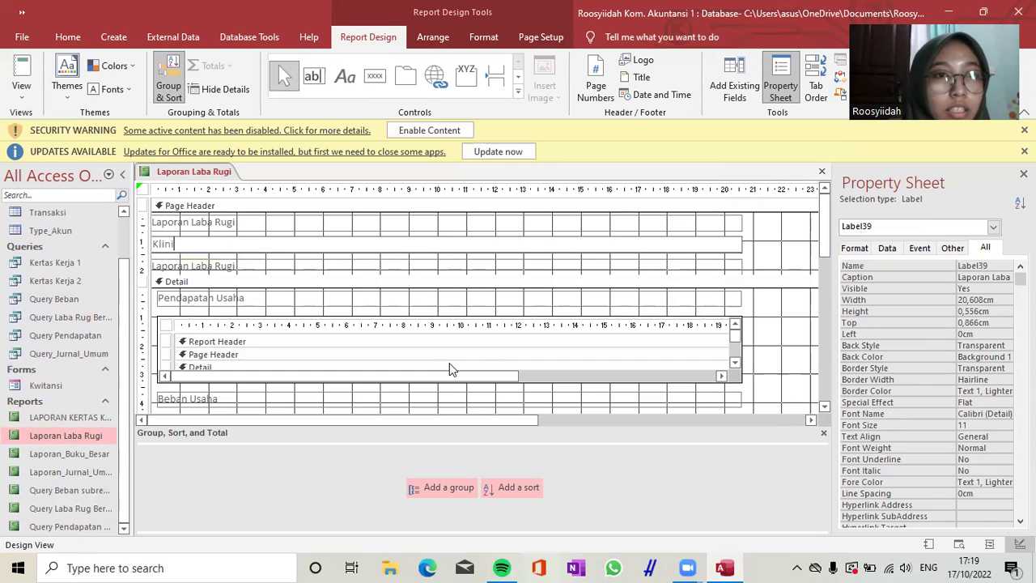
pyautogui.write('k dr. Farhan')
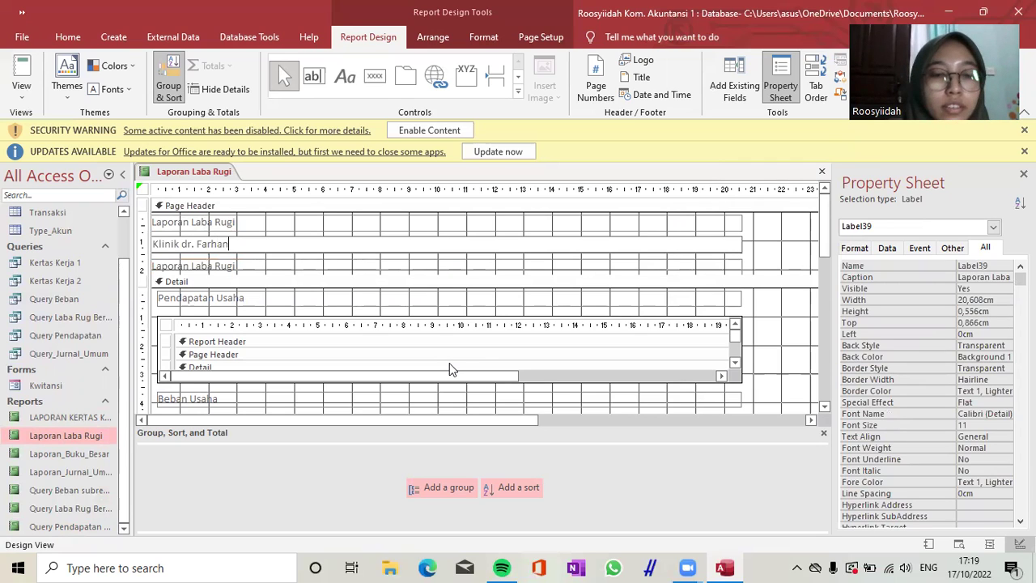
# Step: Replace the third Page Header label's text with "Periode Desember 2020"
pyautogui.click(297, 263)
pyautogui.tripleClick(154, 265)
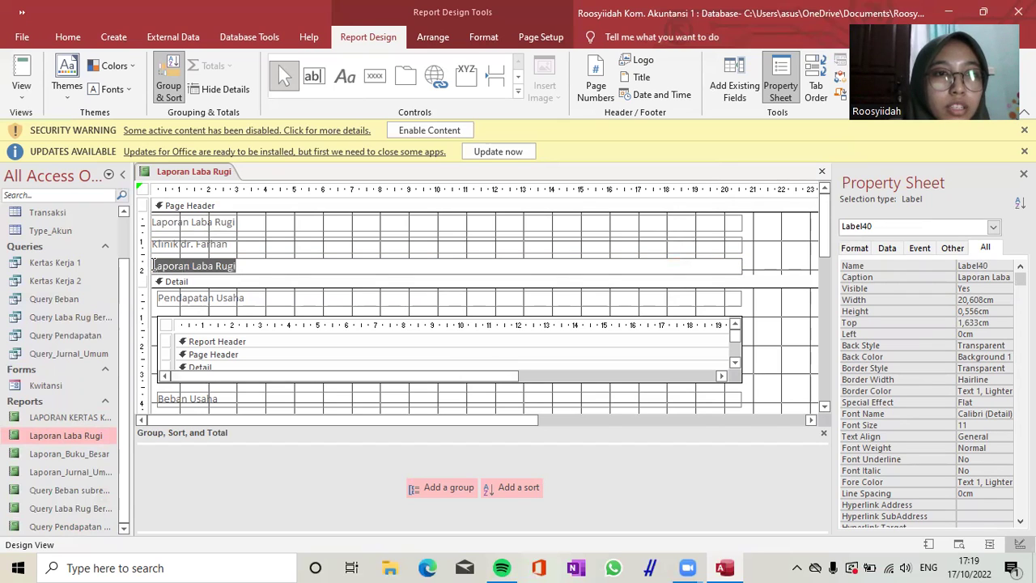
pyautogui.write('Periode Demse')
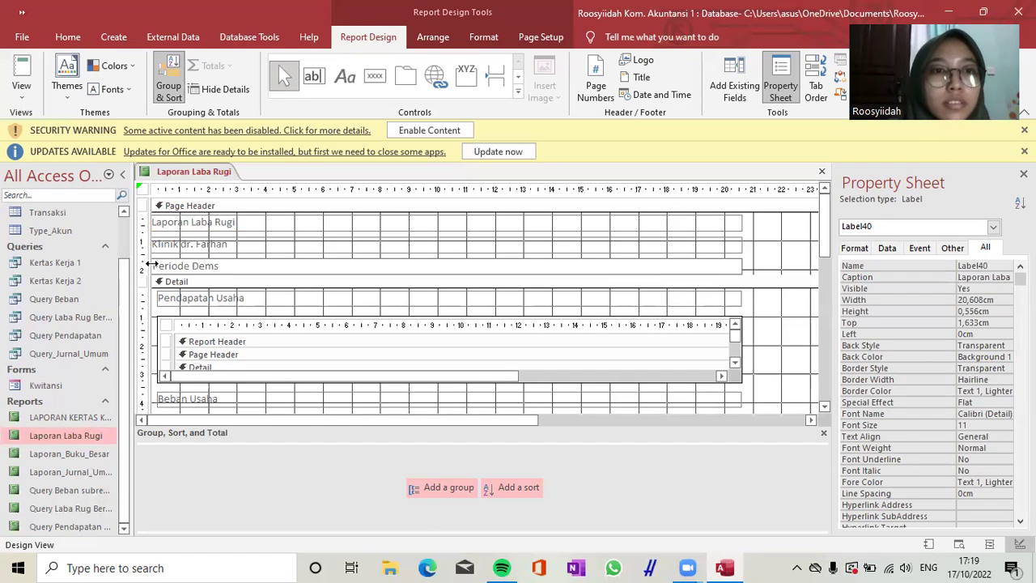
pyautogui.press('BackSpace')
pyautogui.press('BackSpace')
pyautogui.press('BackSpace')
pyautogui.write('sember 2020')
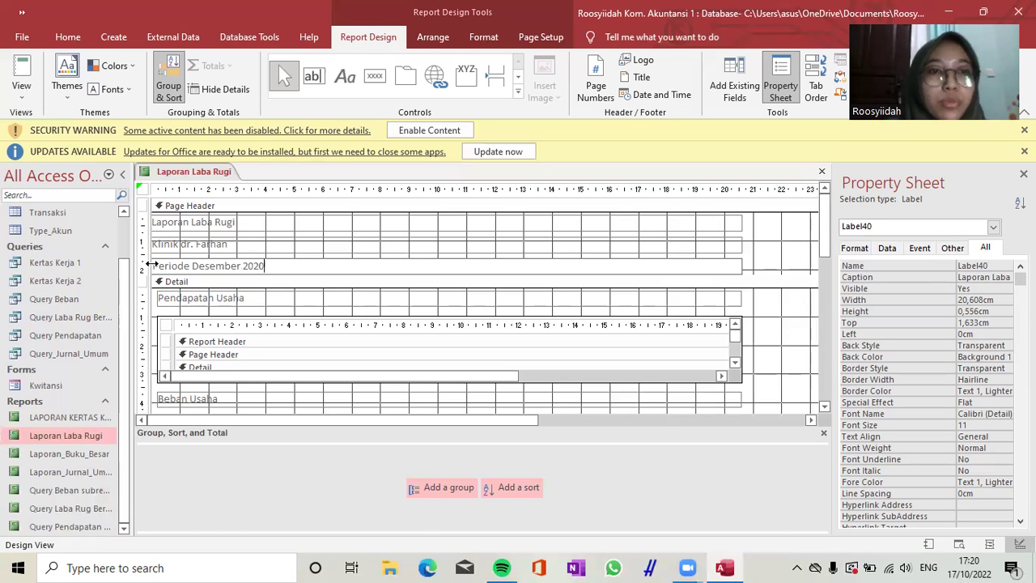
# Step: Move the second and third Page Header labels up to close the gaps, and shrink the Page Header to about 1.8 cm high
pyautogui.click(429, 220)
pyautogui.click(427, 246)
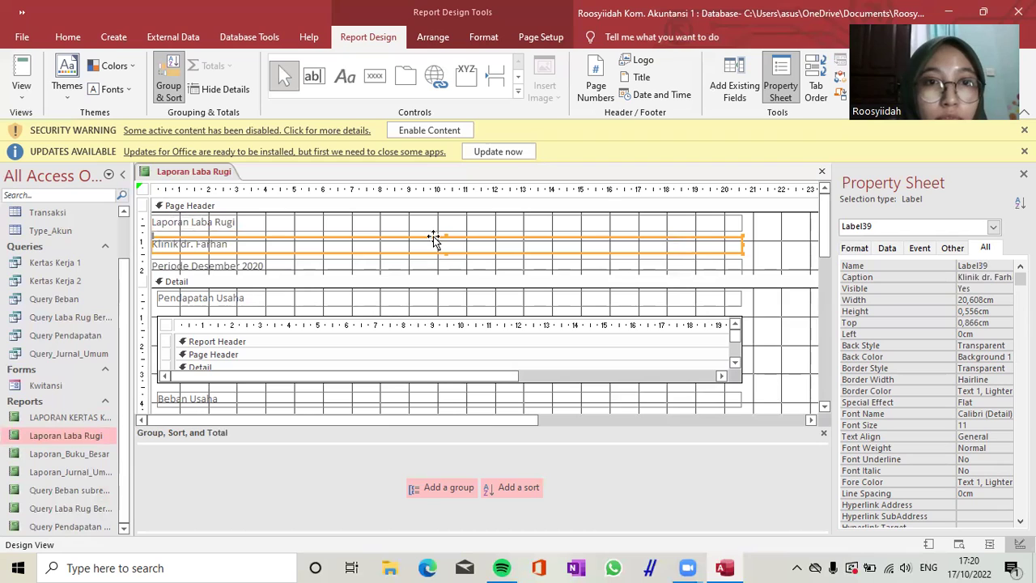
pyautogui.moveTo(434, 239); pyautogui.dragTo(432, 261)
pyautogui.click(433, 265)
pyautogui.click(432, 273)
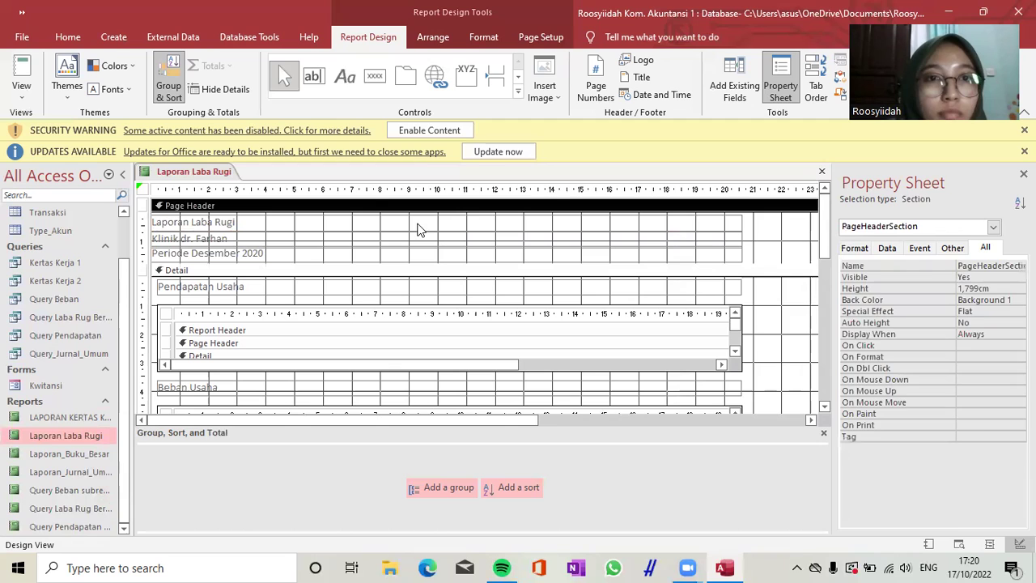
# Step: Format all three Page Header labels as bold, centered text in black (Text 1)
pyautogui.click(418, 229)
pyautogui.keyDown('shift'); pyautogui.click(417, 237); pyautogui.keyUp('shift')
pyautogui.keyDown('shift'); pyautogui.click(417, 255); pyautogui.keyUp('shift')
pyautogui.click(80, 37)
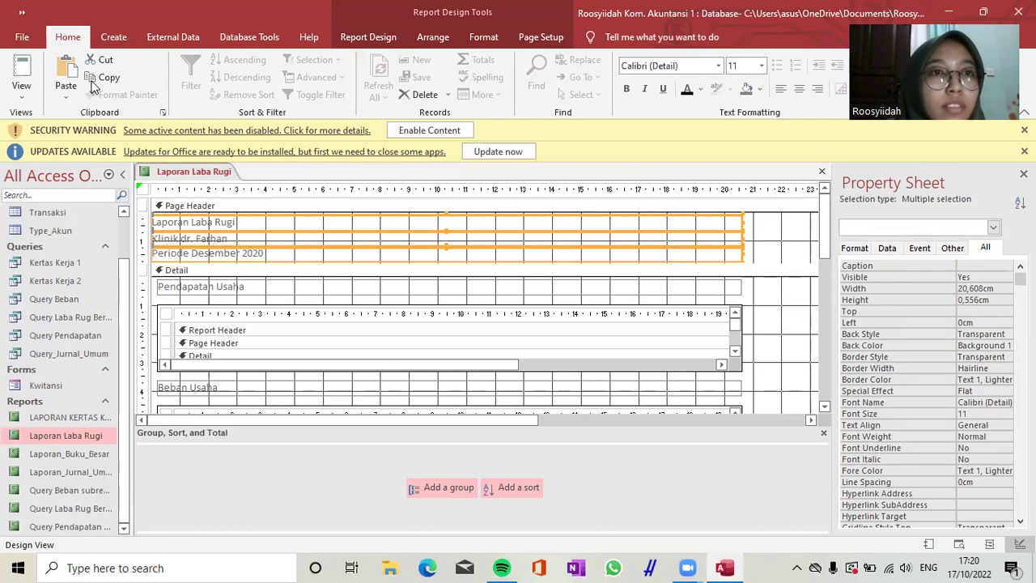
pyautogui.click(626, 88)
pyautogui.click(686, 88)
pyautogui.click(798, 88)
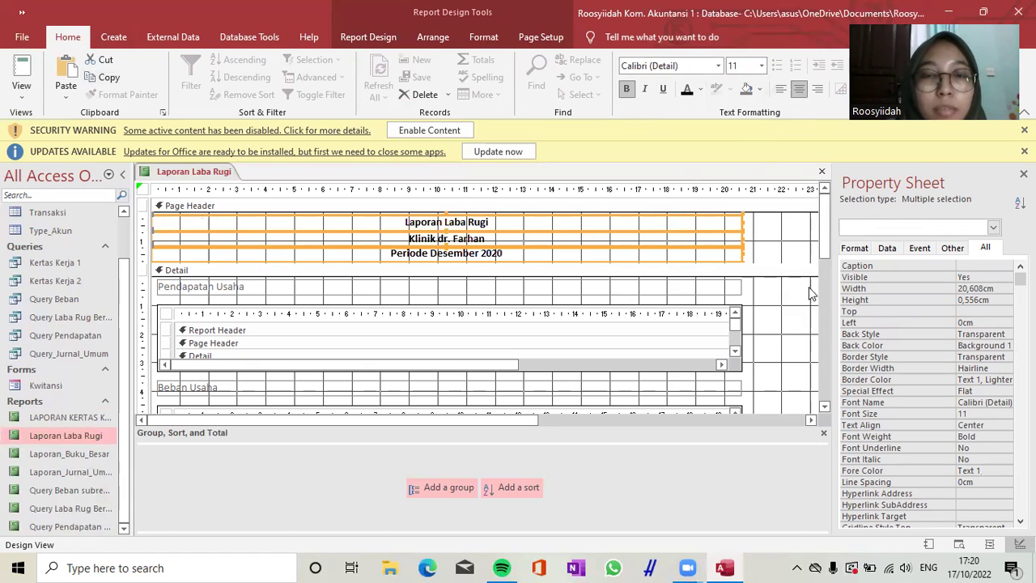
pyautogui.click(789, 243)
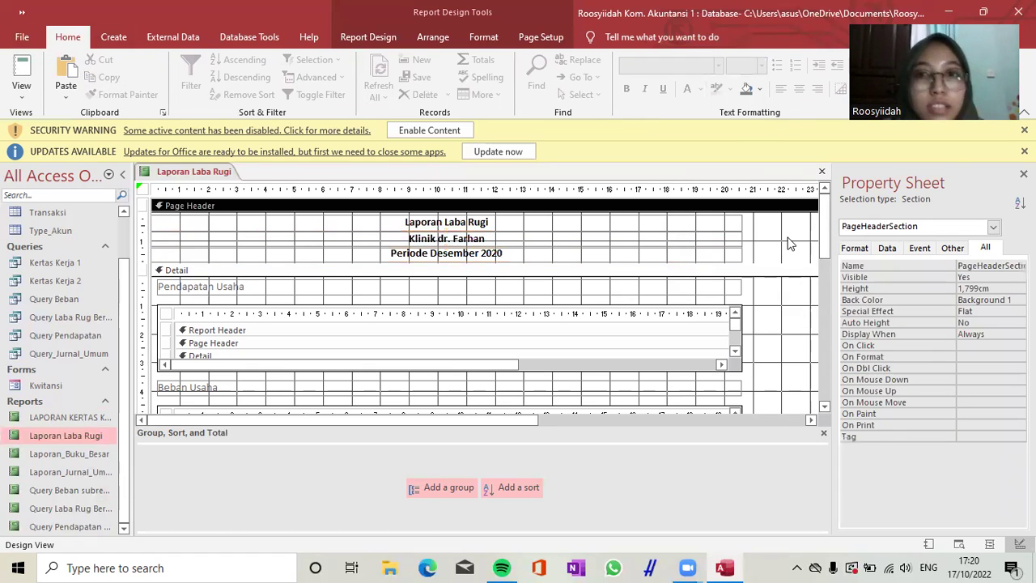
# Step: Show the report in Report View and examine the title lines, income, expense and net profit sections
pyautogui.click(22, 93)
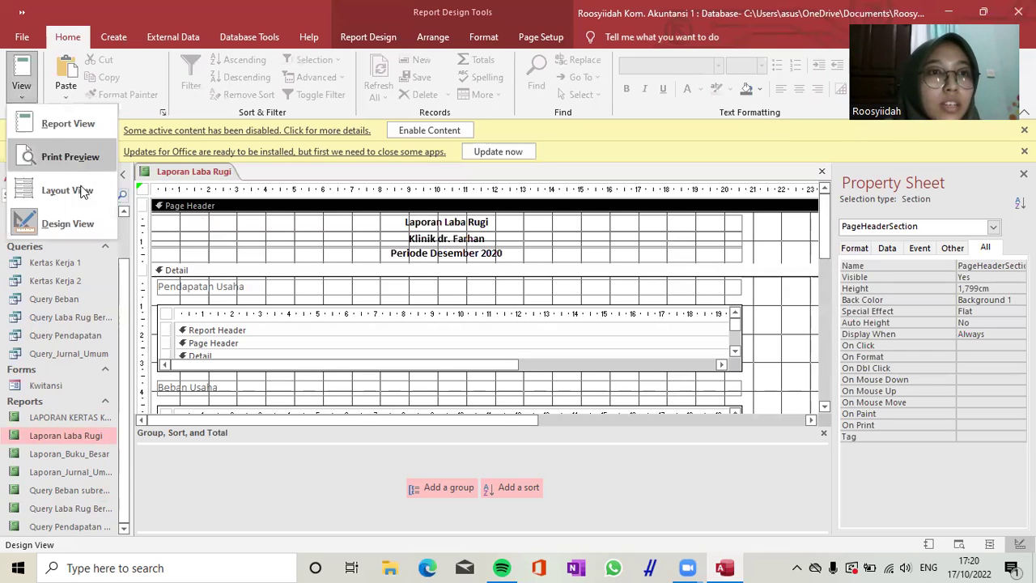
pyautogui.click(97, 123)
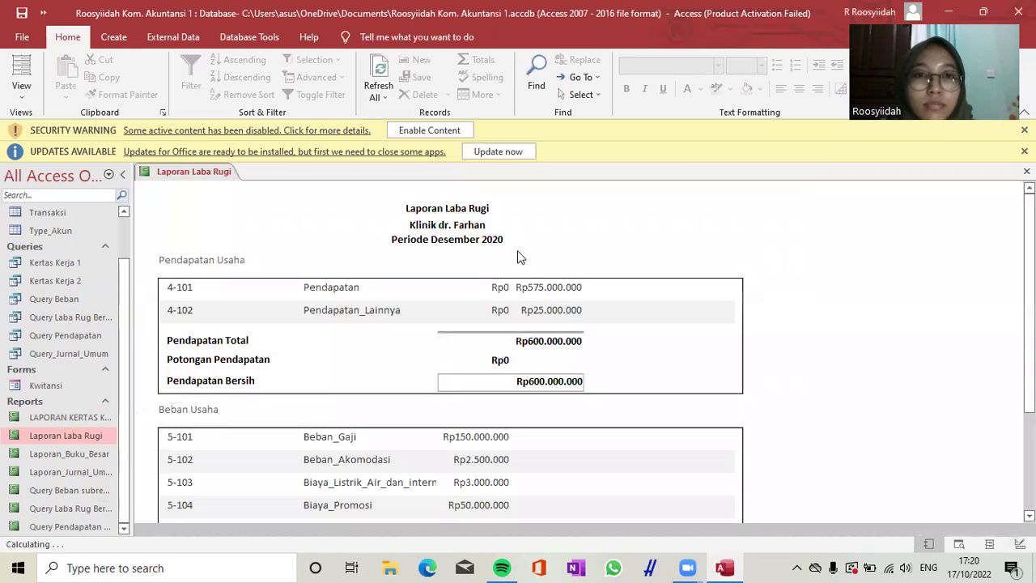
pyautogui.scroll(-5, 518, 252)
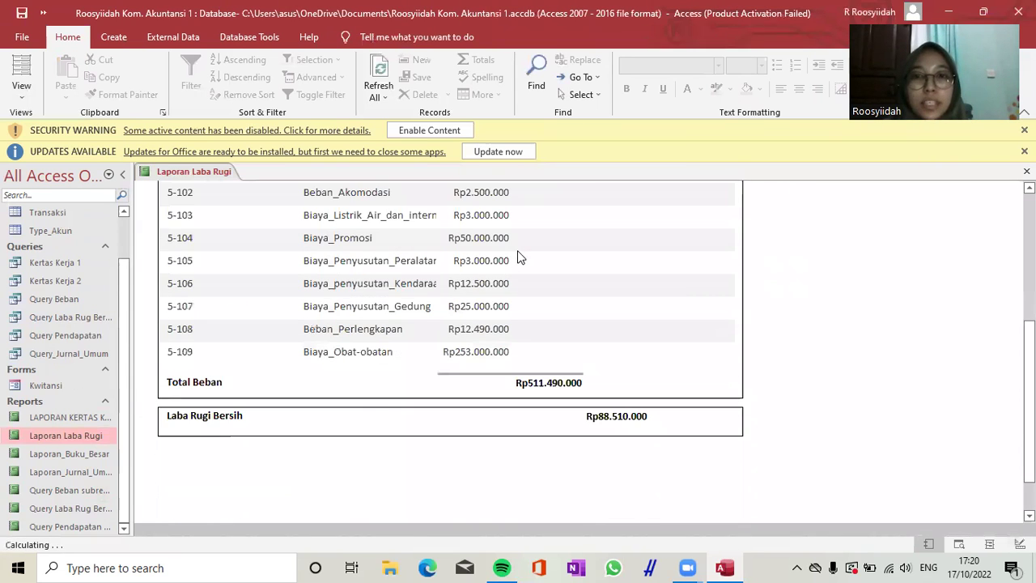
pyautogui.scroll(4, 518, 252)
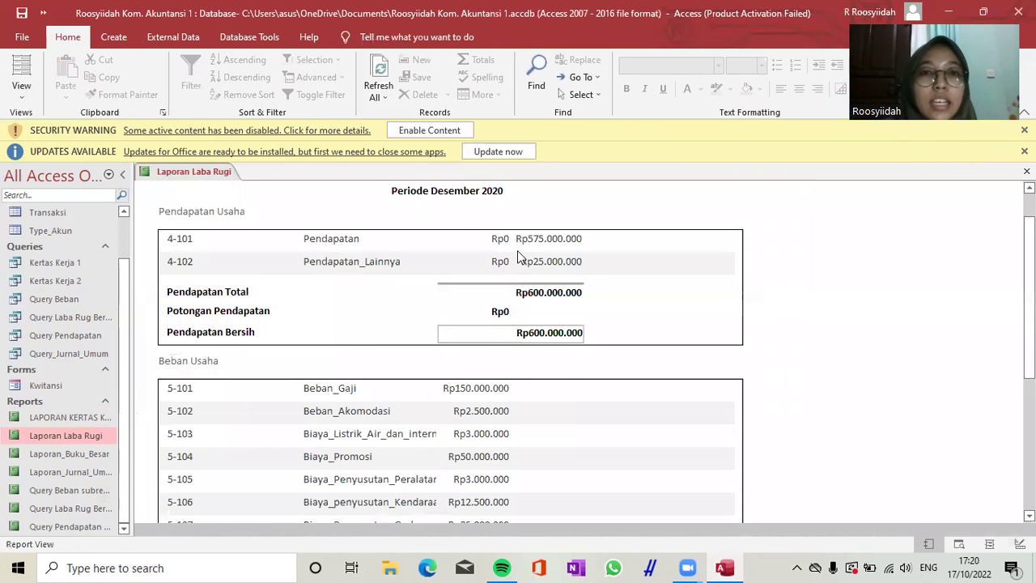
pyautogui.scroll(1, 517, 257)
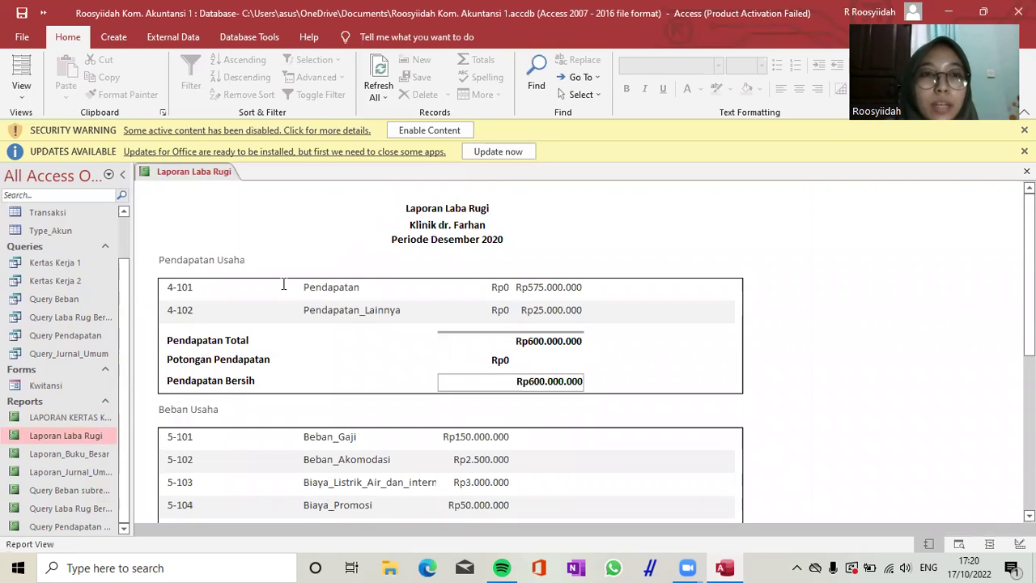
pyautogui.scroll(-1, 283, 283)
pyautogui.scroll(1, 283, 283)
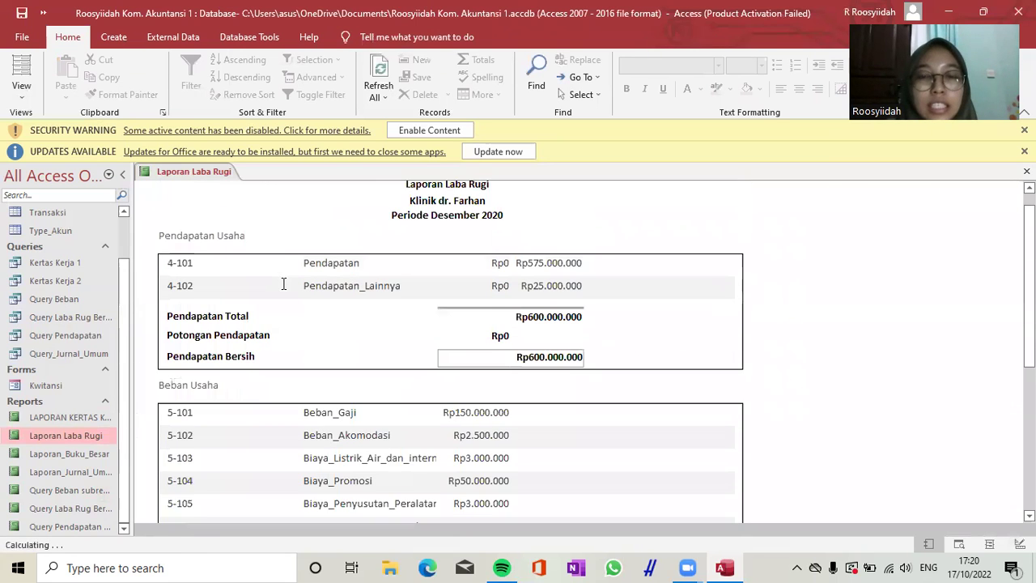
pyautogui.scroll(-3, 283, 283)
pyautogui.scroll(-4, 283, 284)
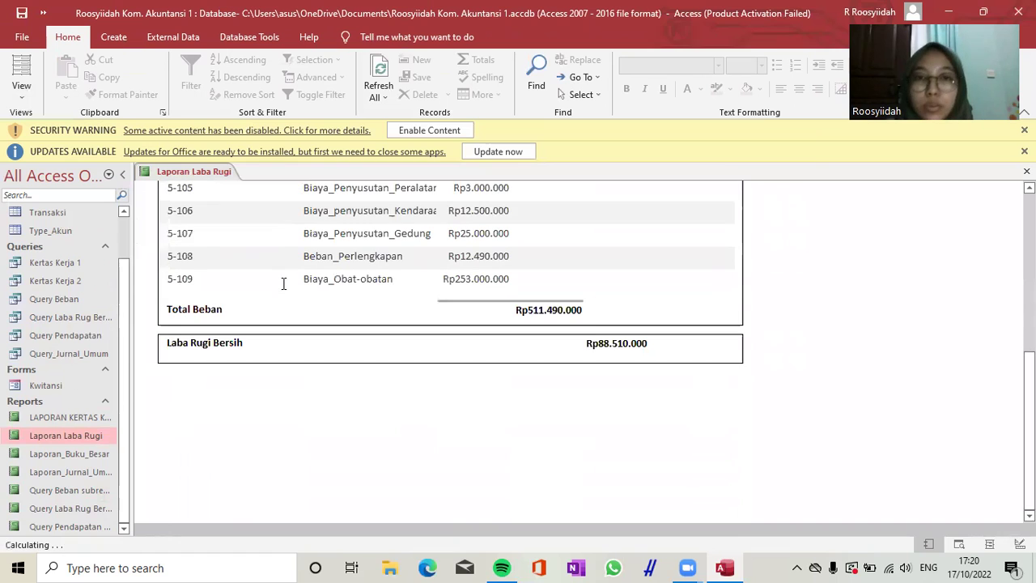
pyautogui.scroll(7, 283, 283)
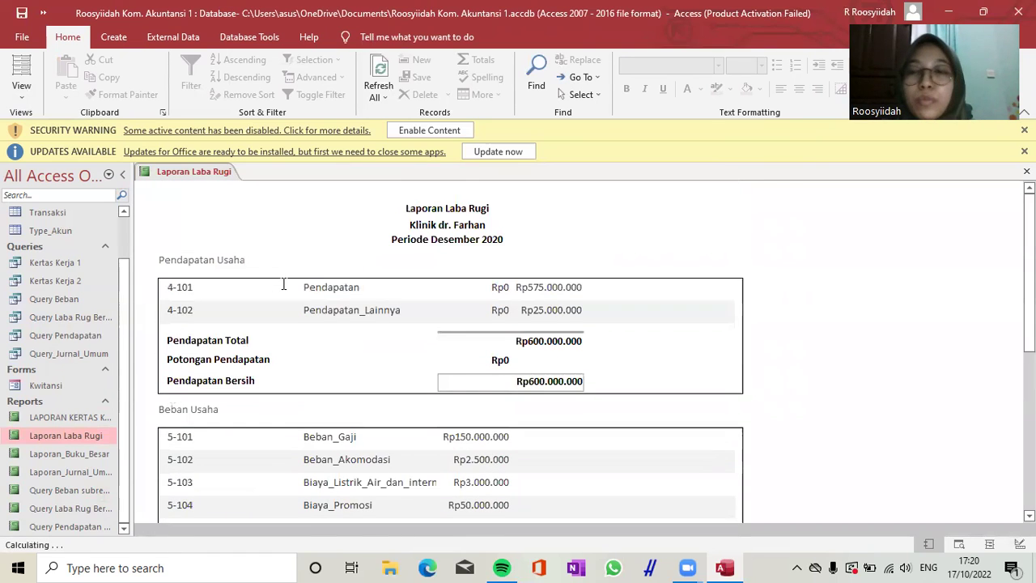